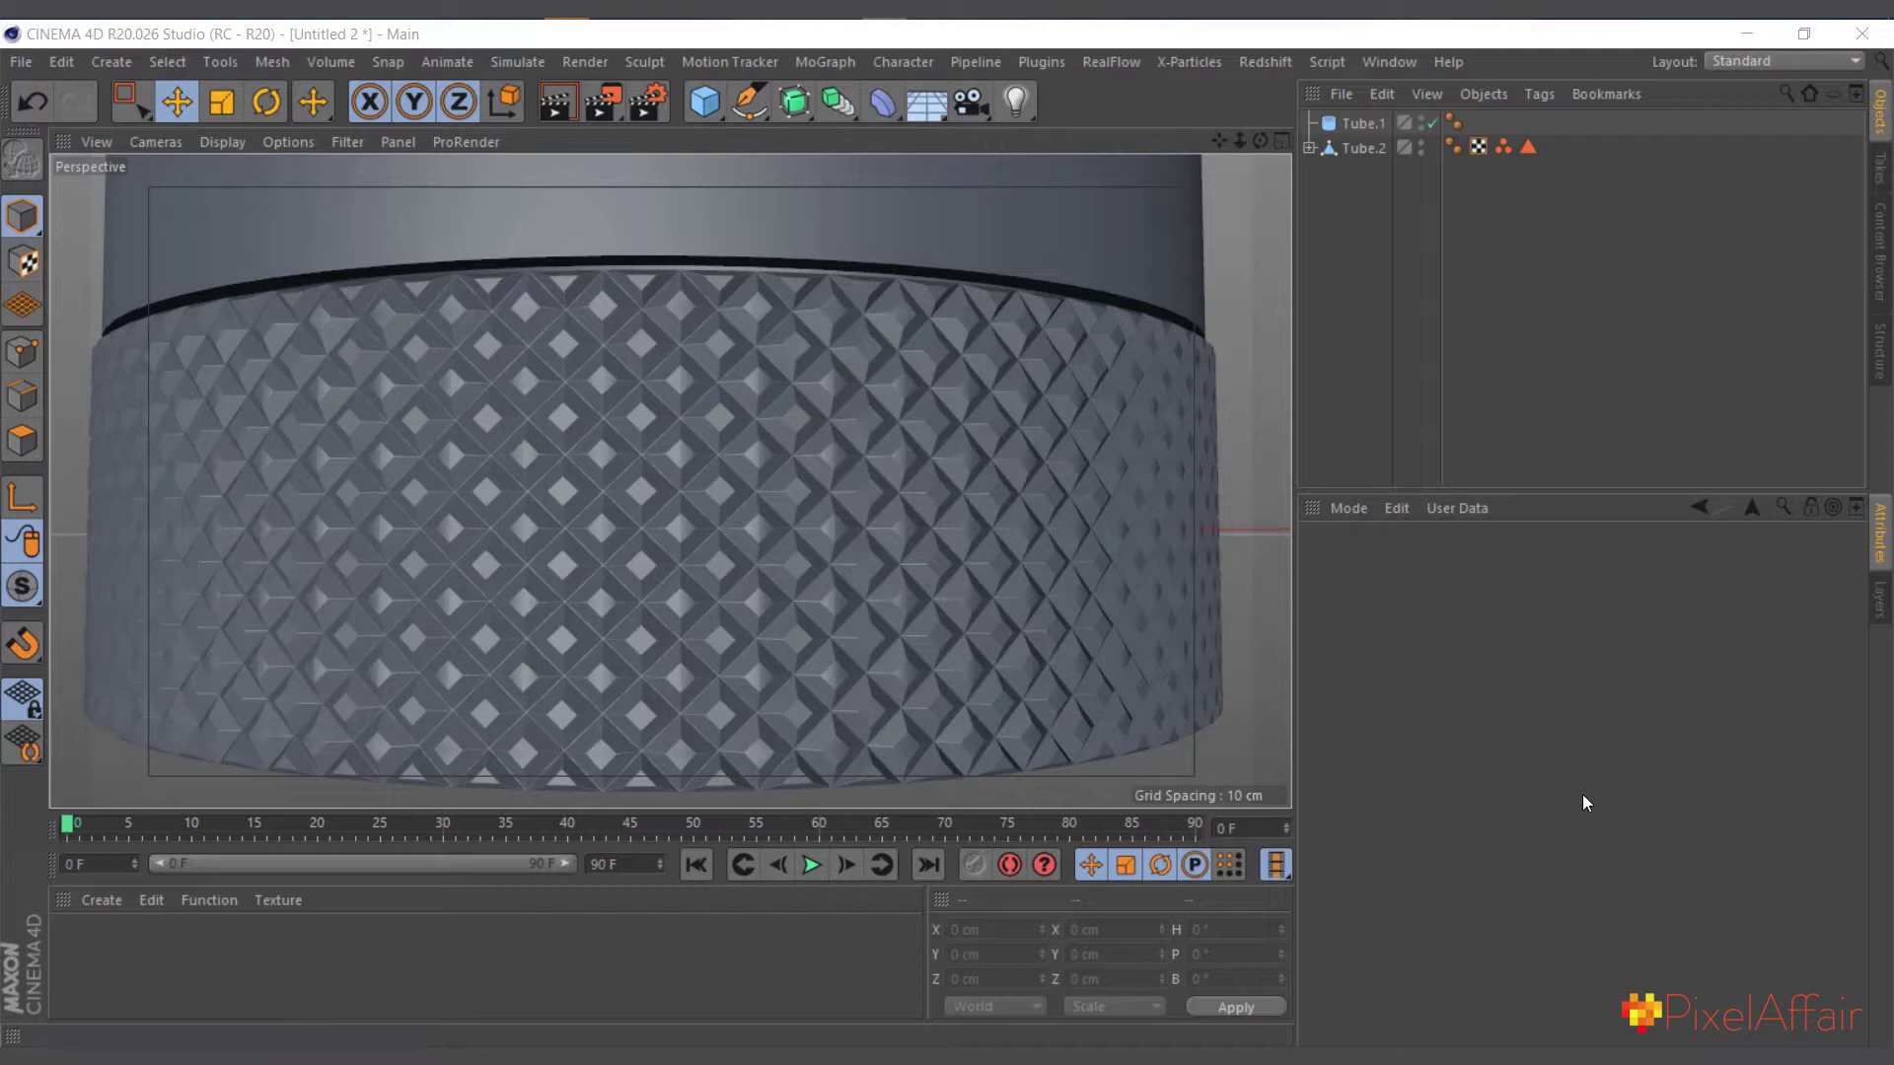
Start a new project and add a Tube primitive to the empty scene.
click(20, 62)
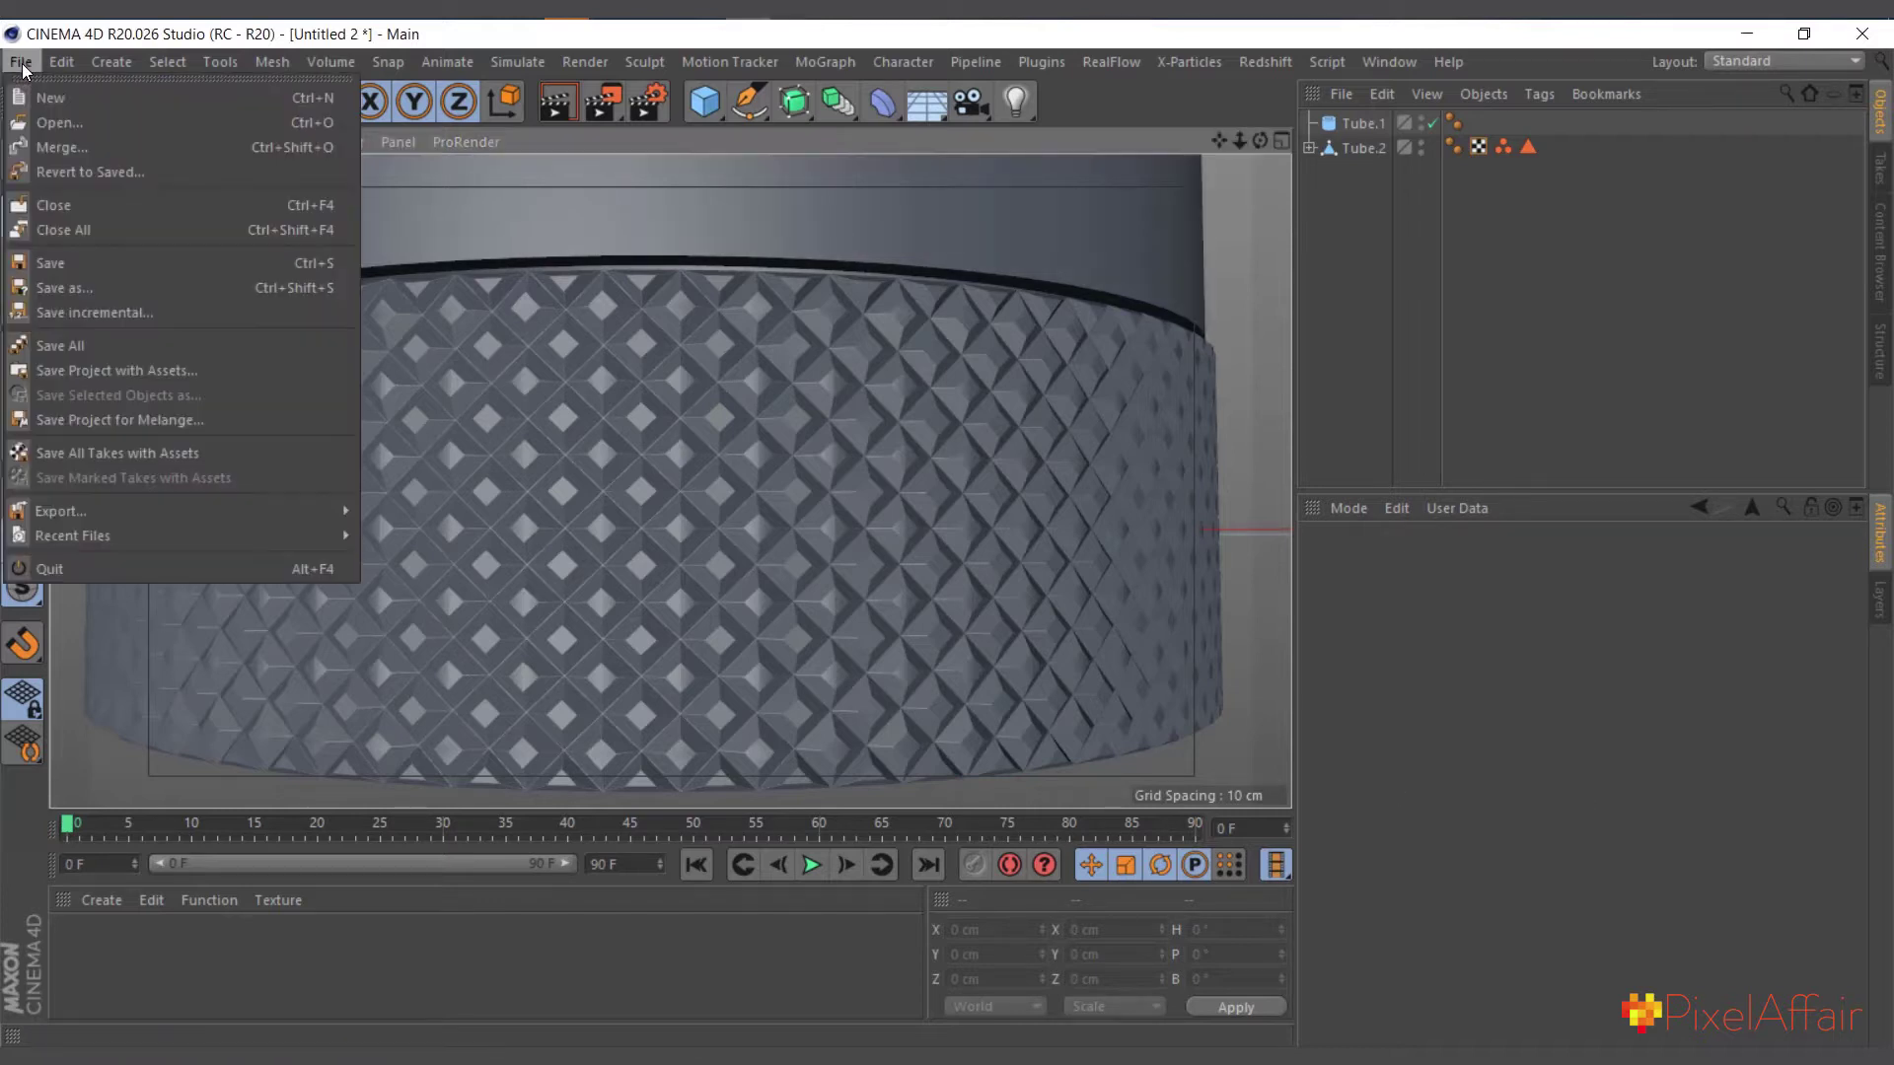
click(74, 99)
click(707, 103)
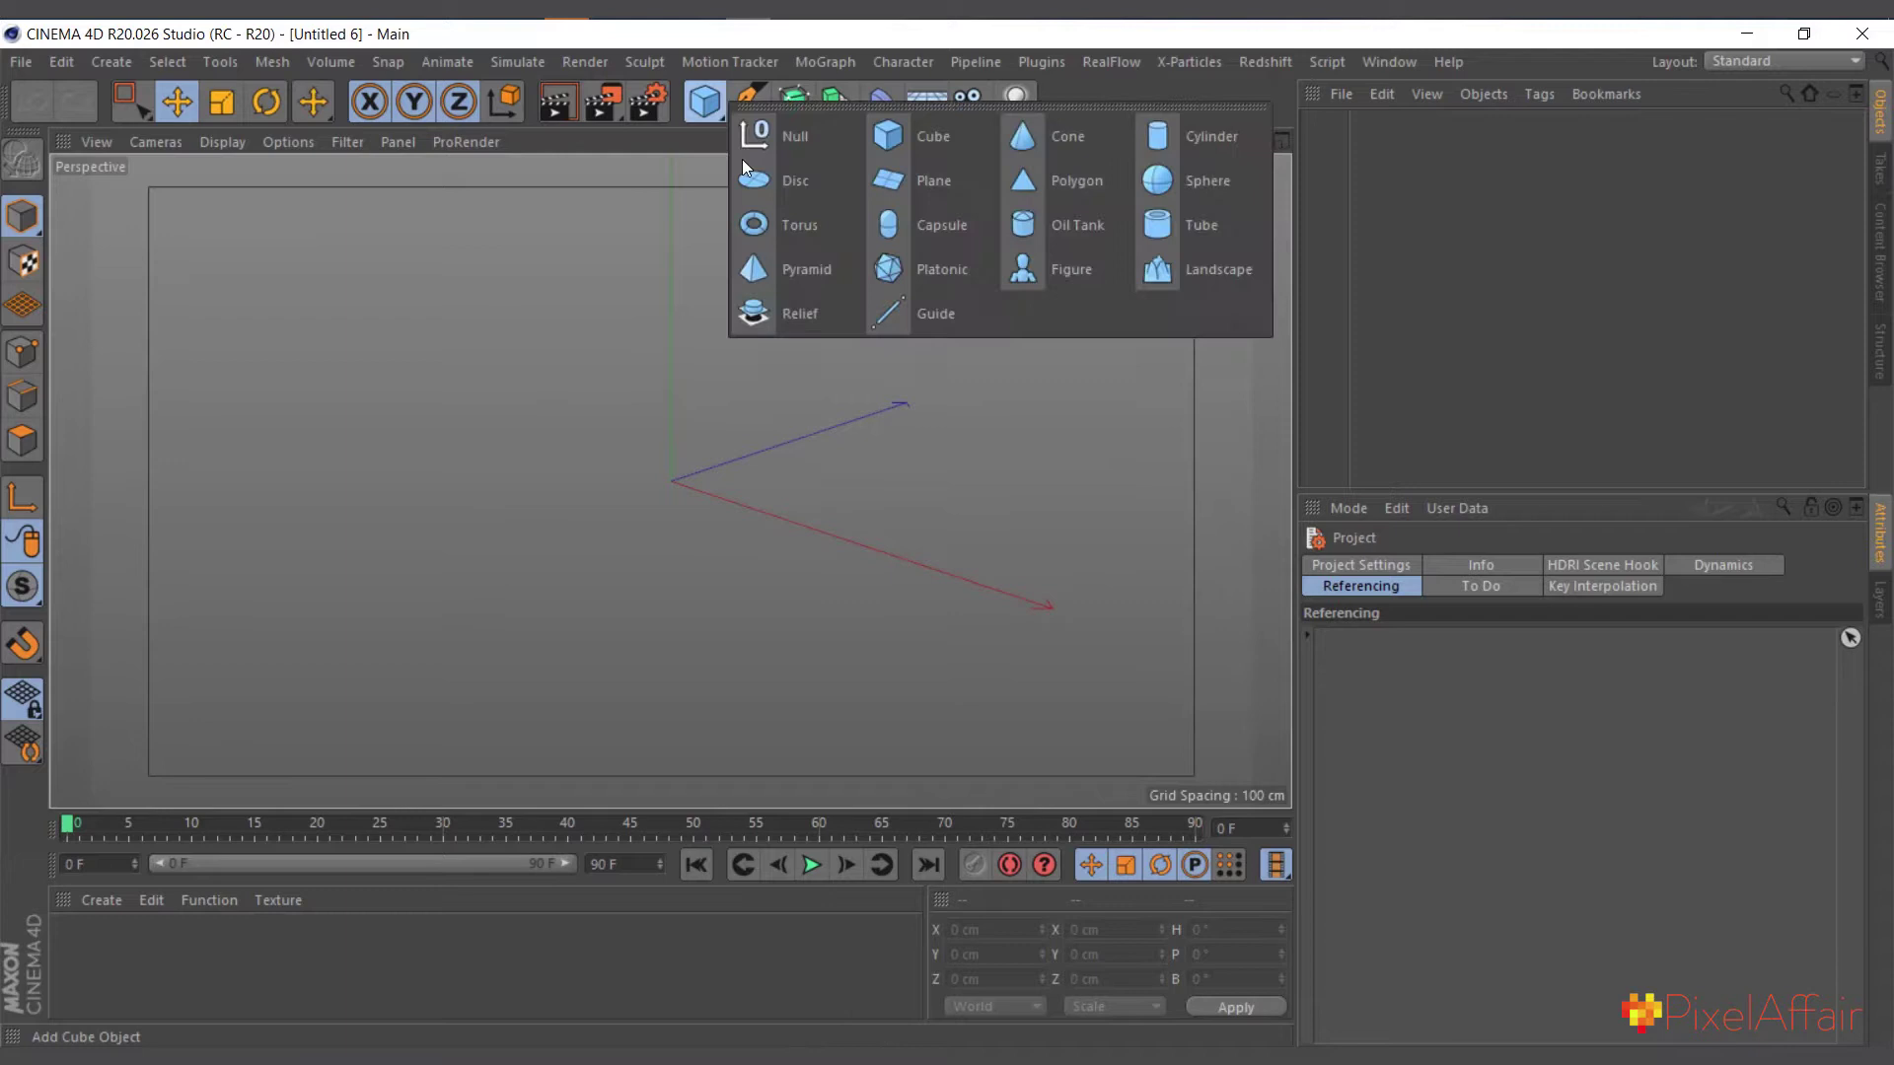
click(1199, 228)
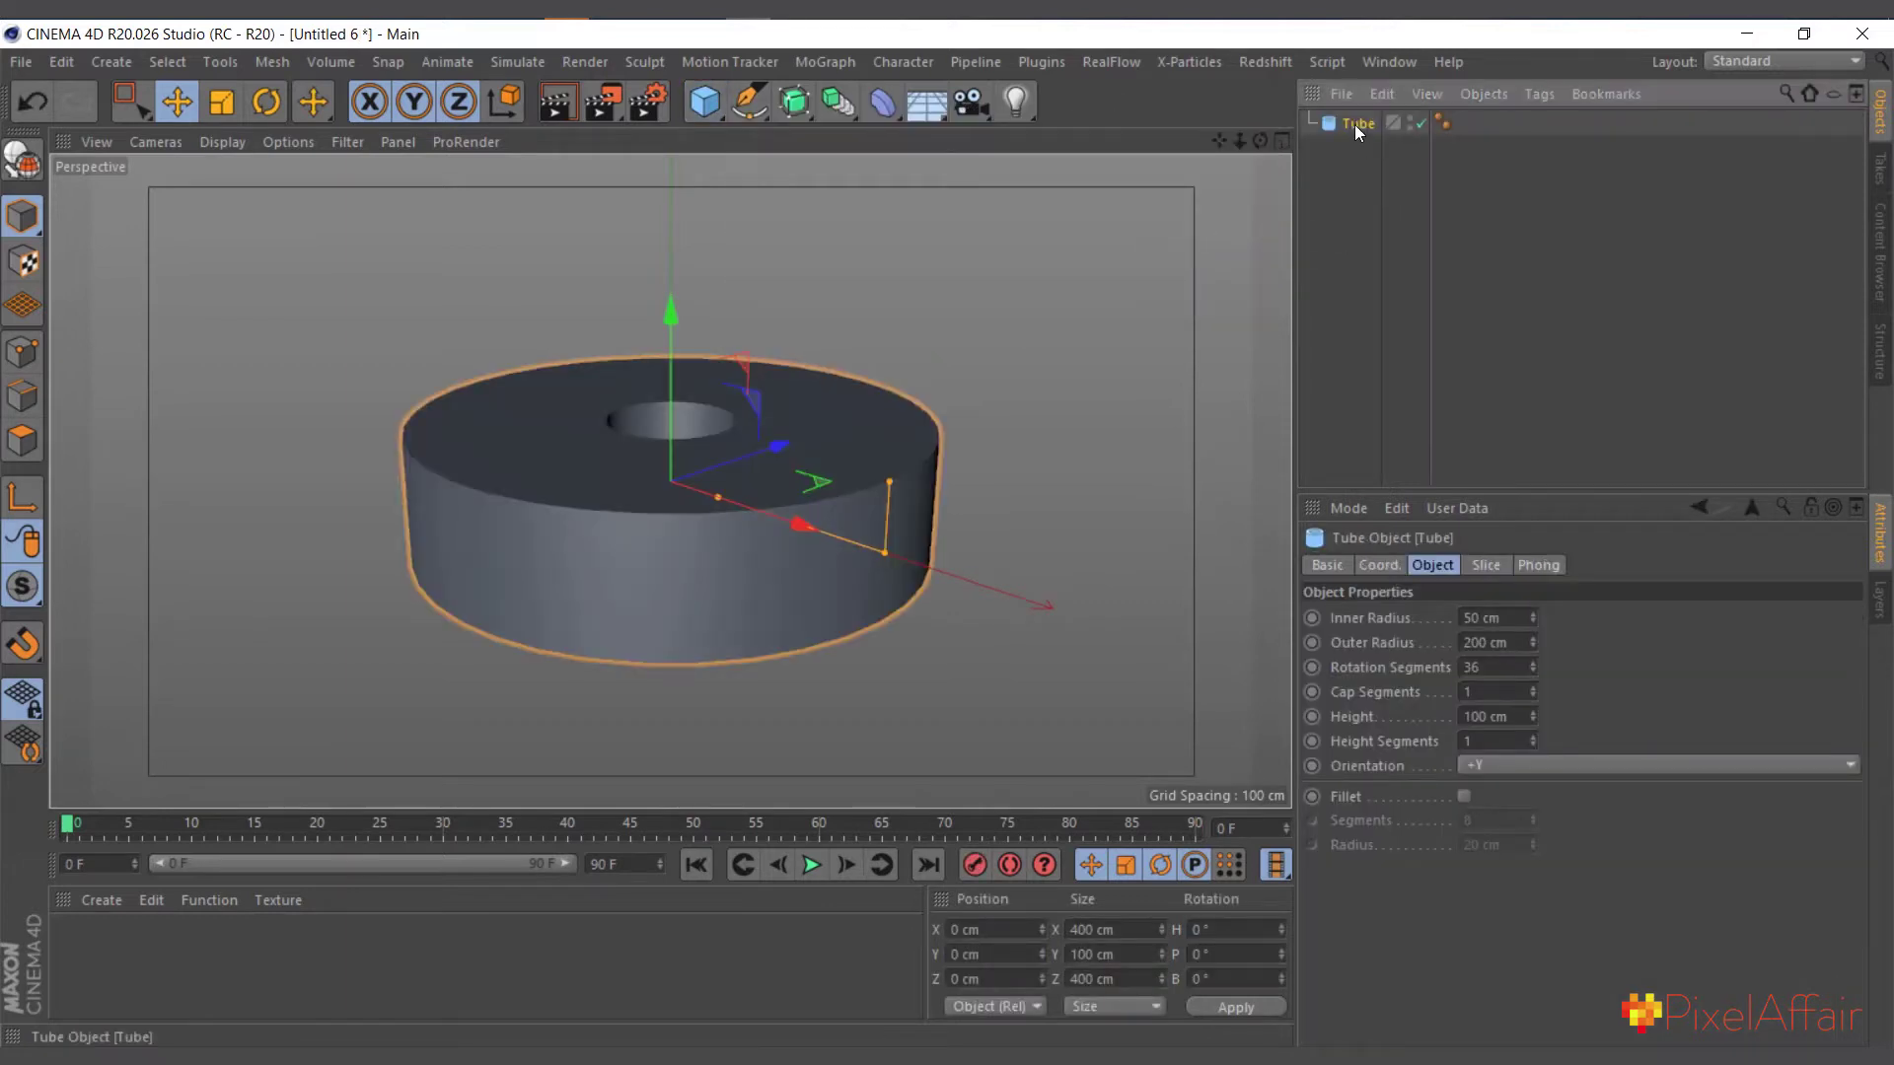
Set the tube's inner radius to 190 cm so that it becomes a thin-walled ring.
click(1497, 617)
text(190)
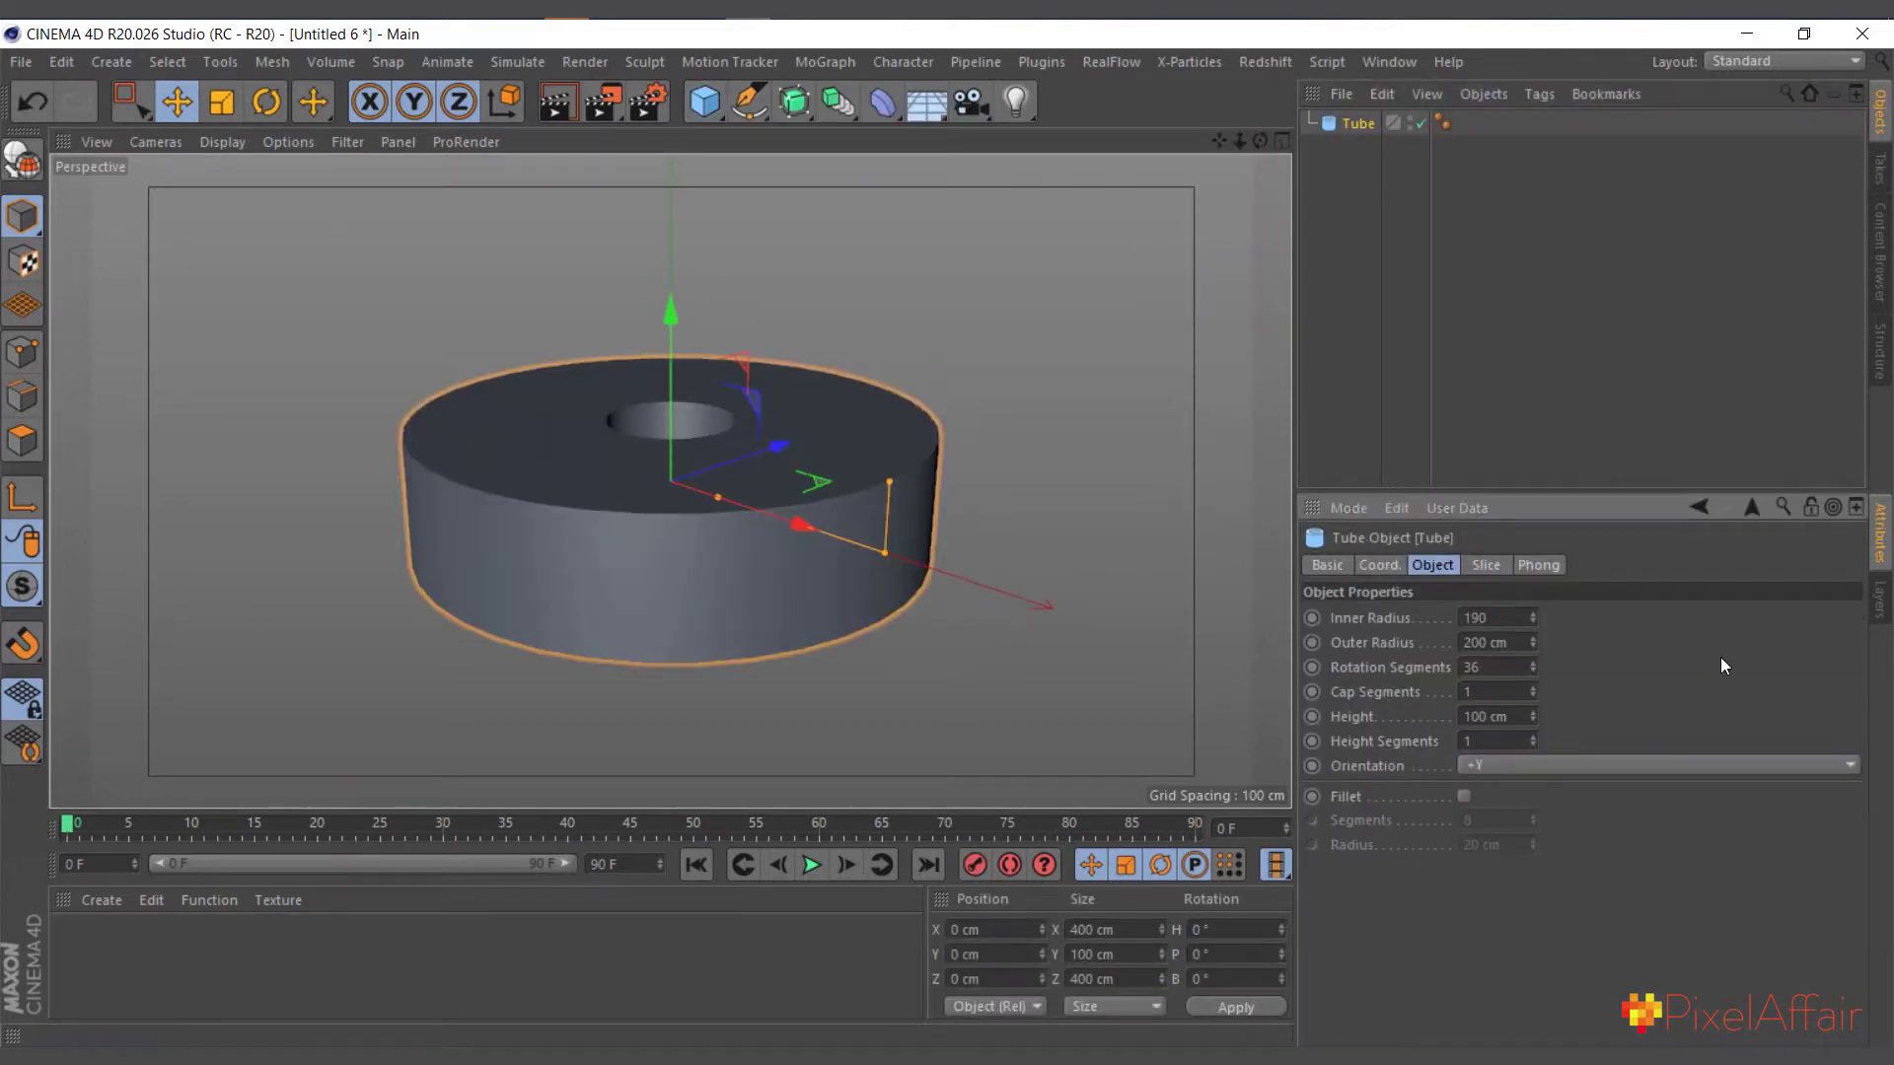
key(Return)
scroll(762, 531, up, 2)
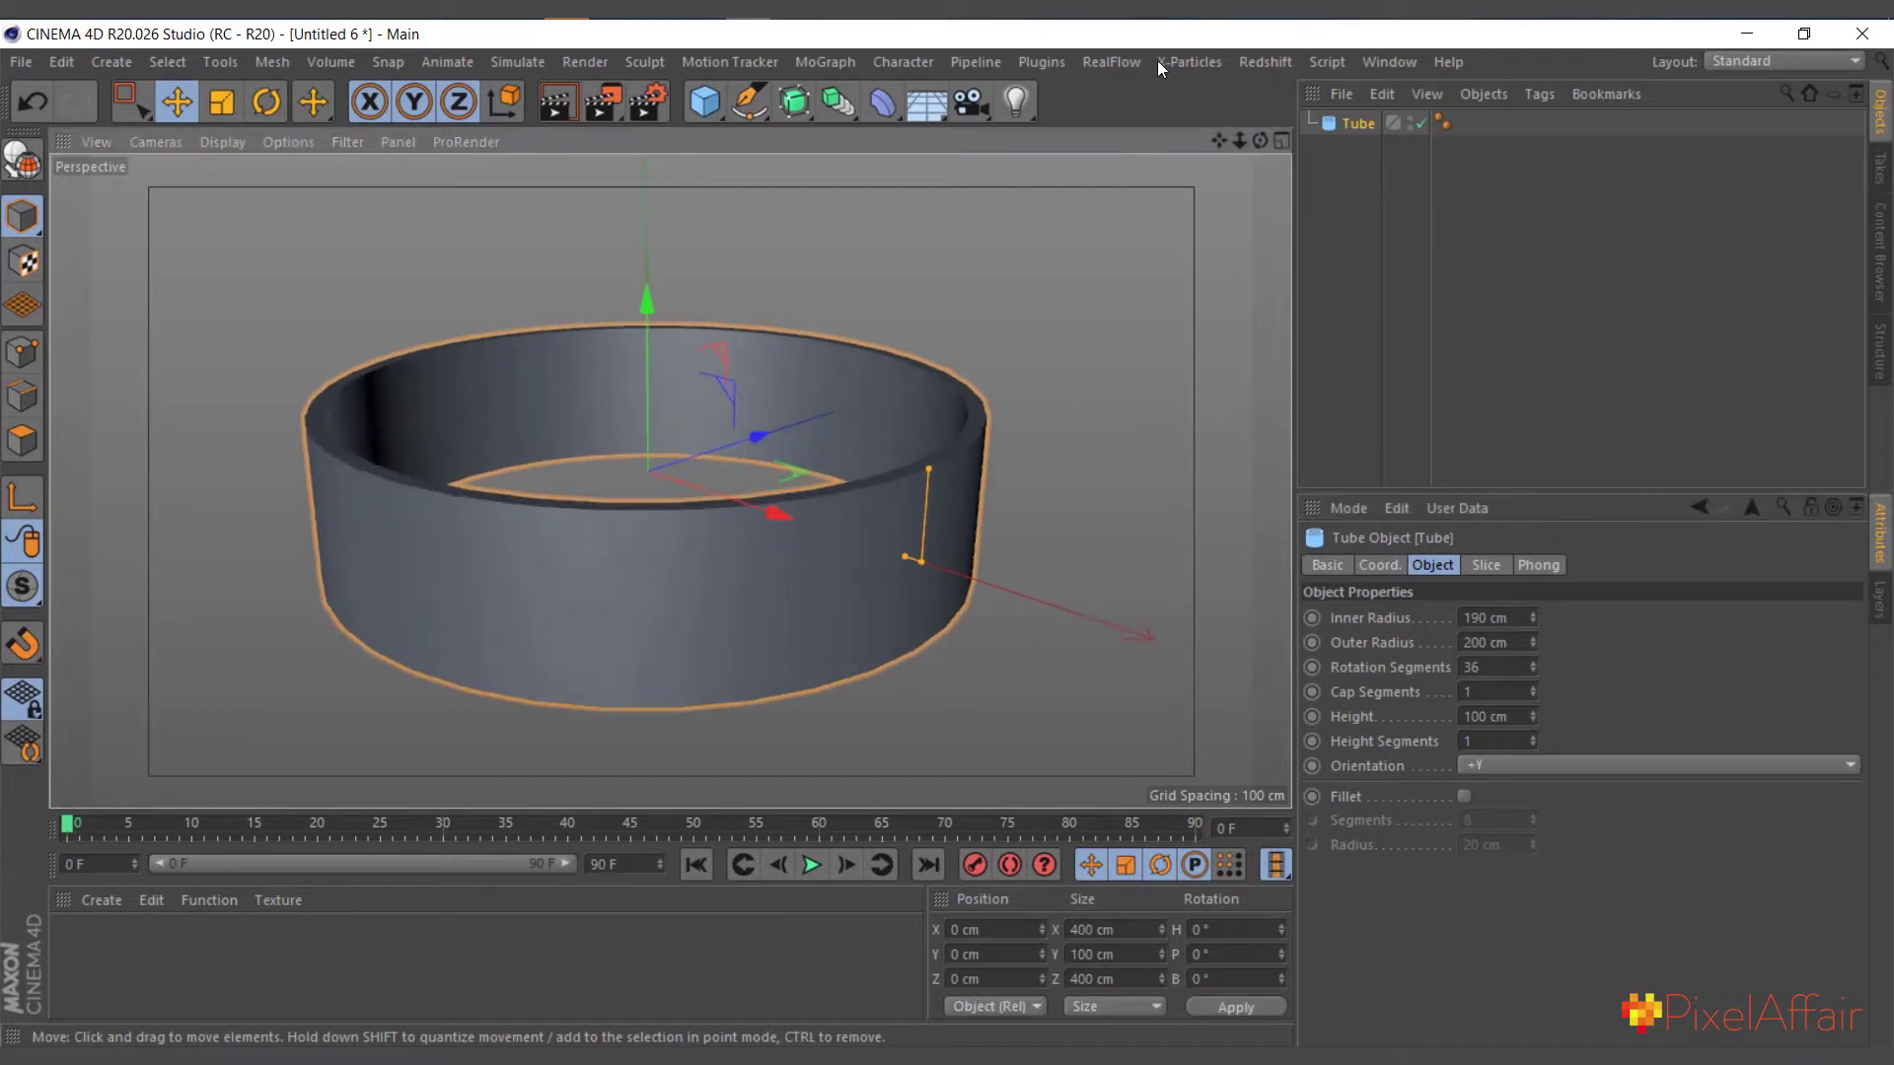
Show the model in Gouraud Shading (Lines) and give the tube 72 rotation segments and 6 height segments.
click(221, 141)
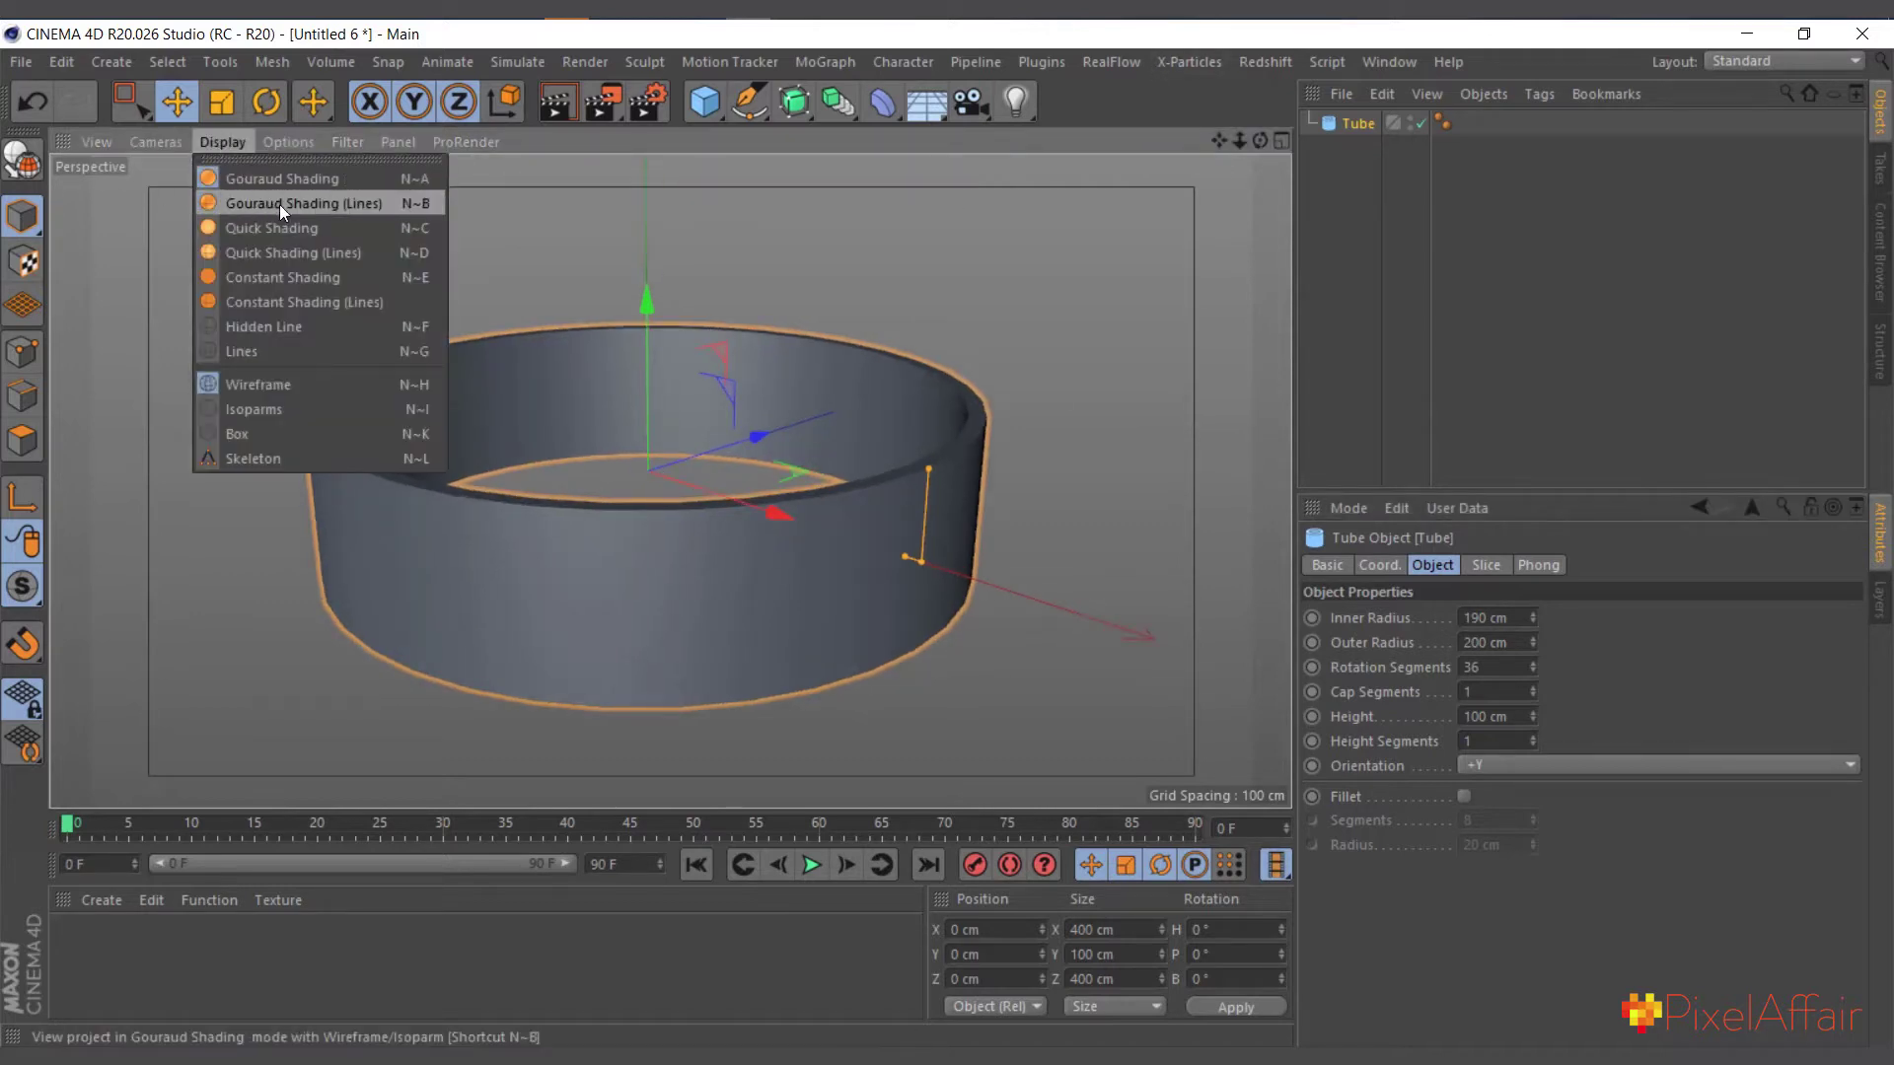
click(280, 204)
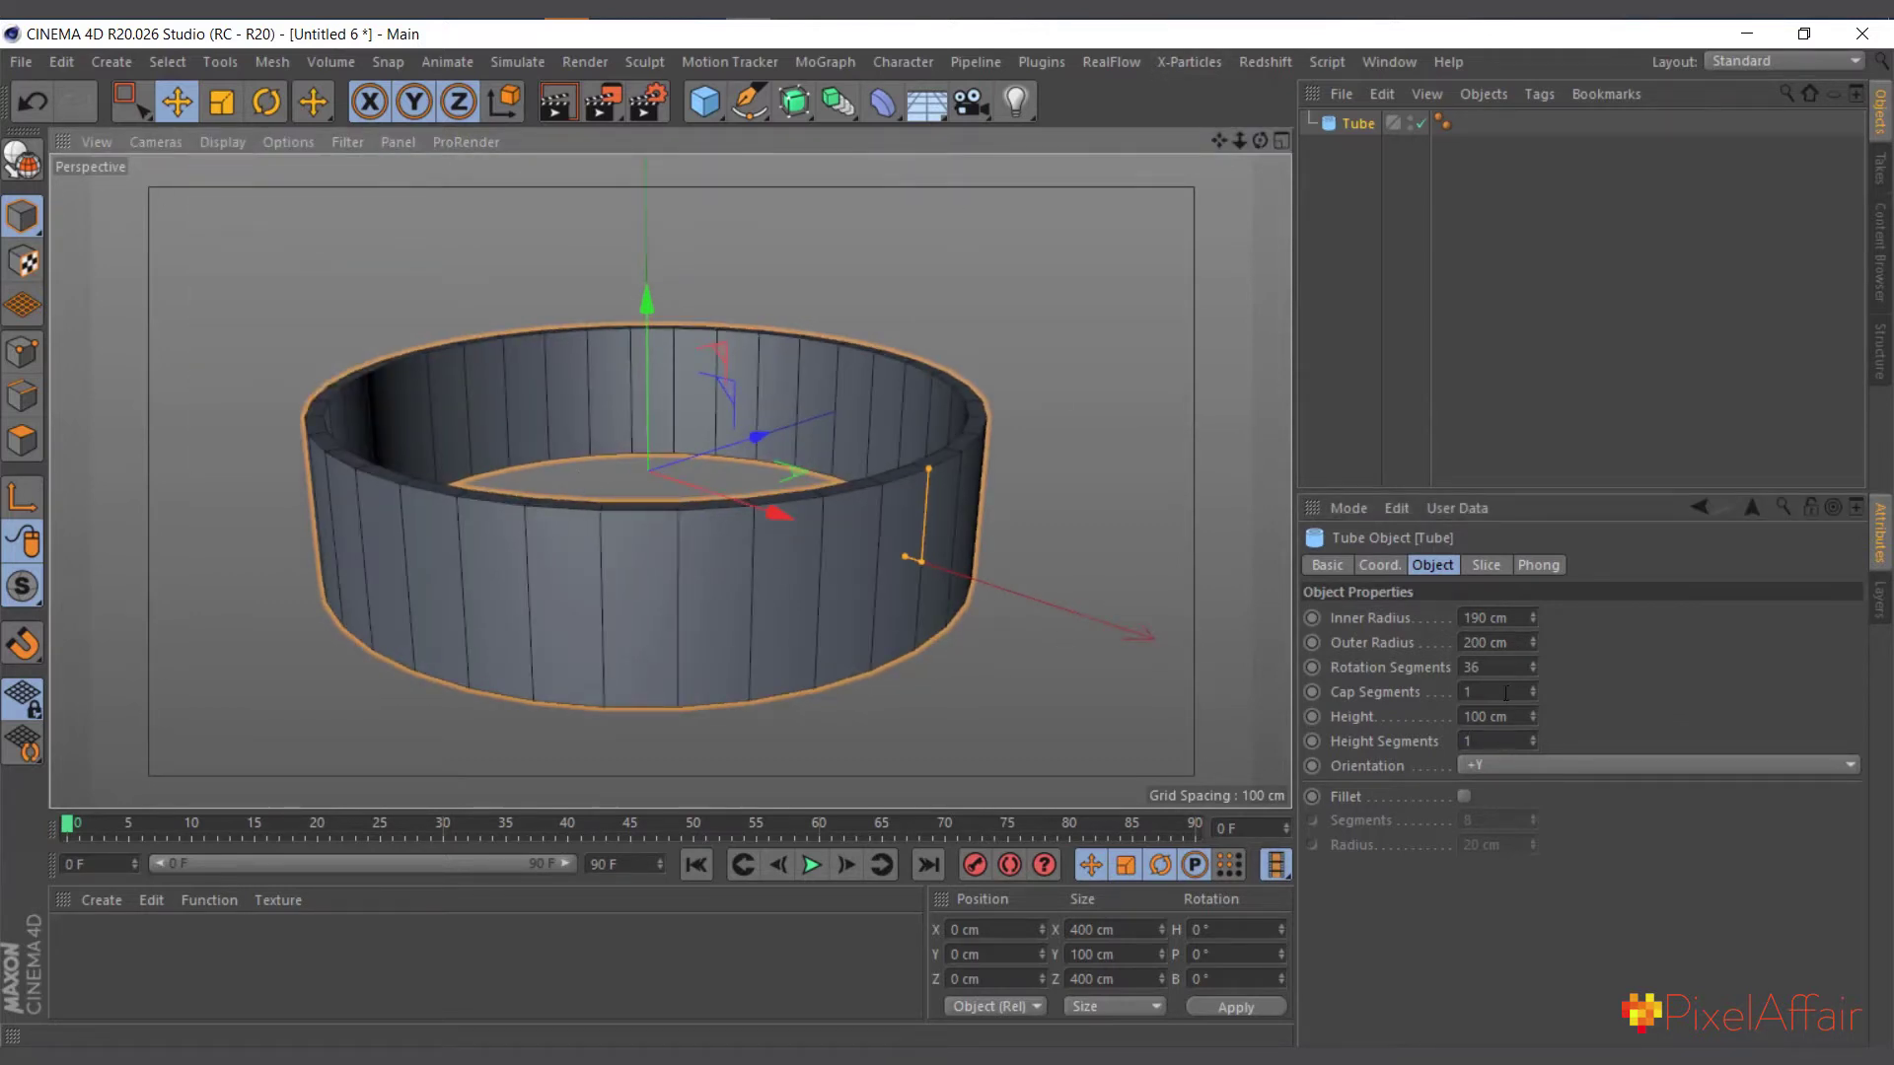
click(1479, 667)
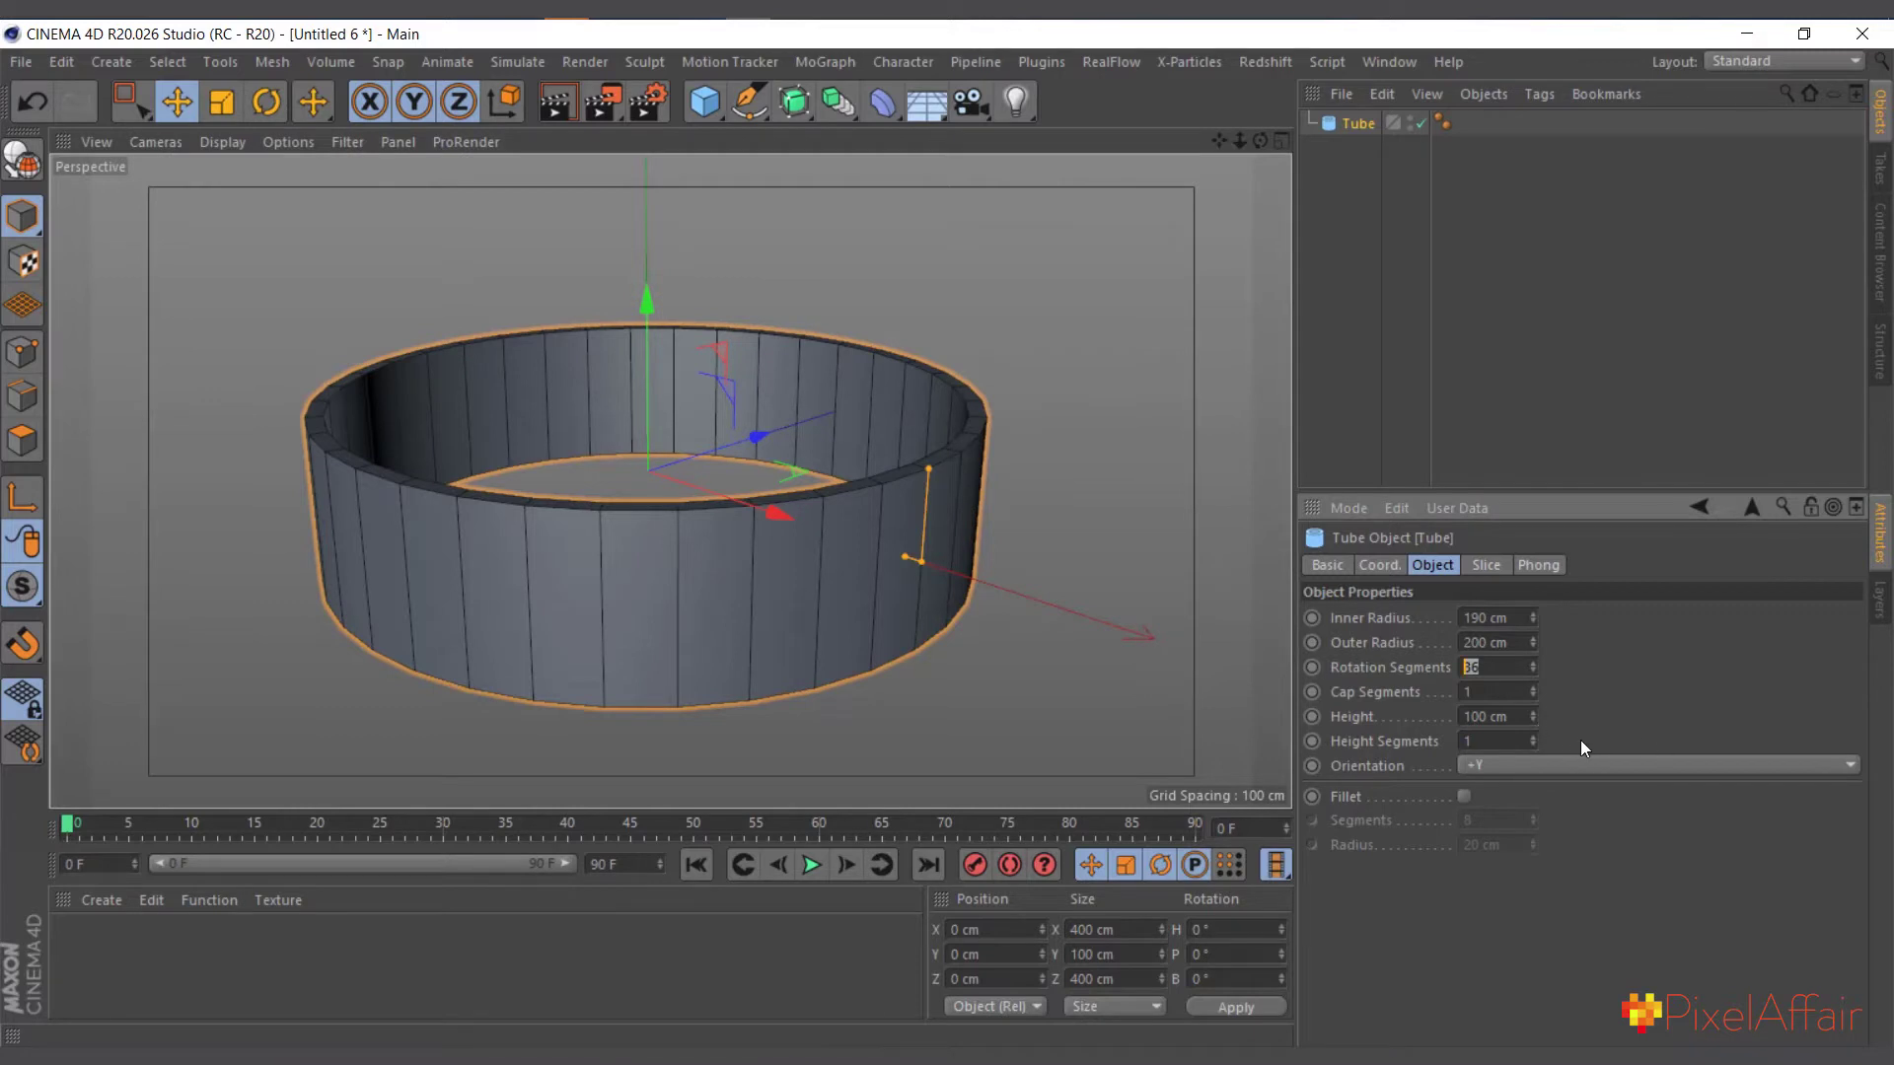
text(72)
key(Return)
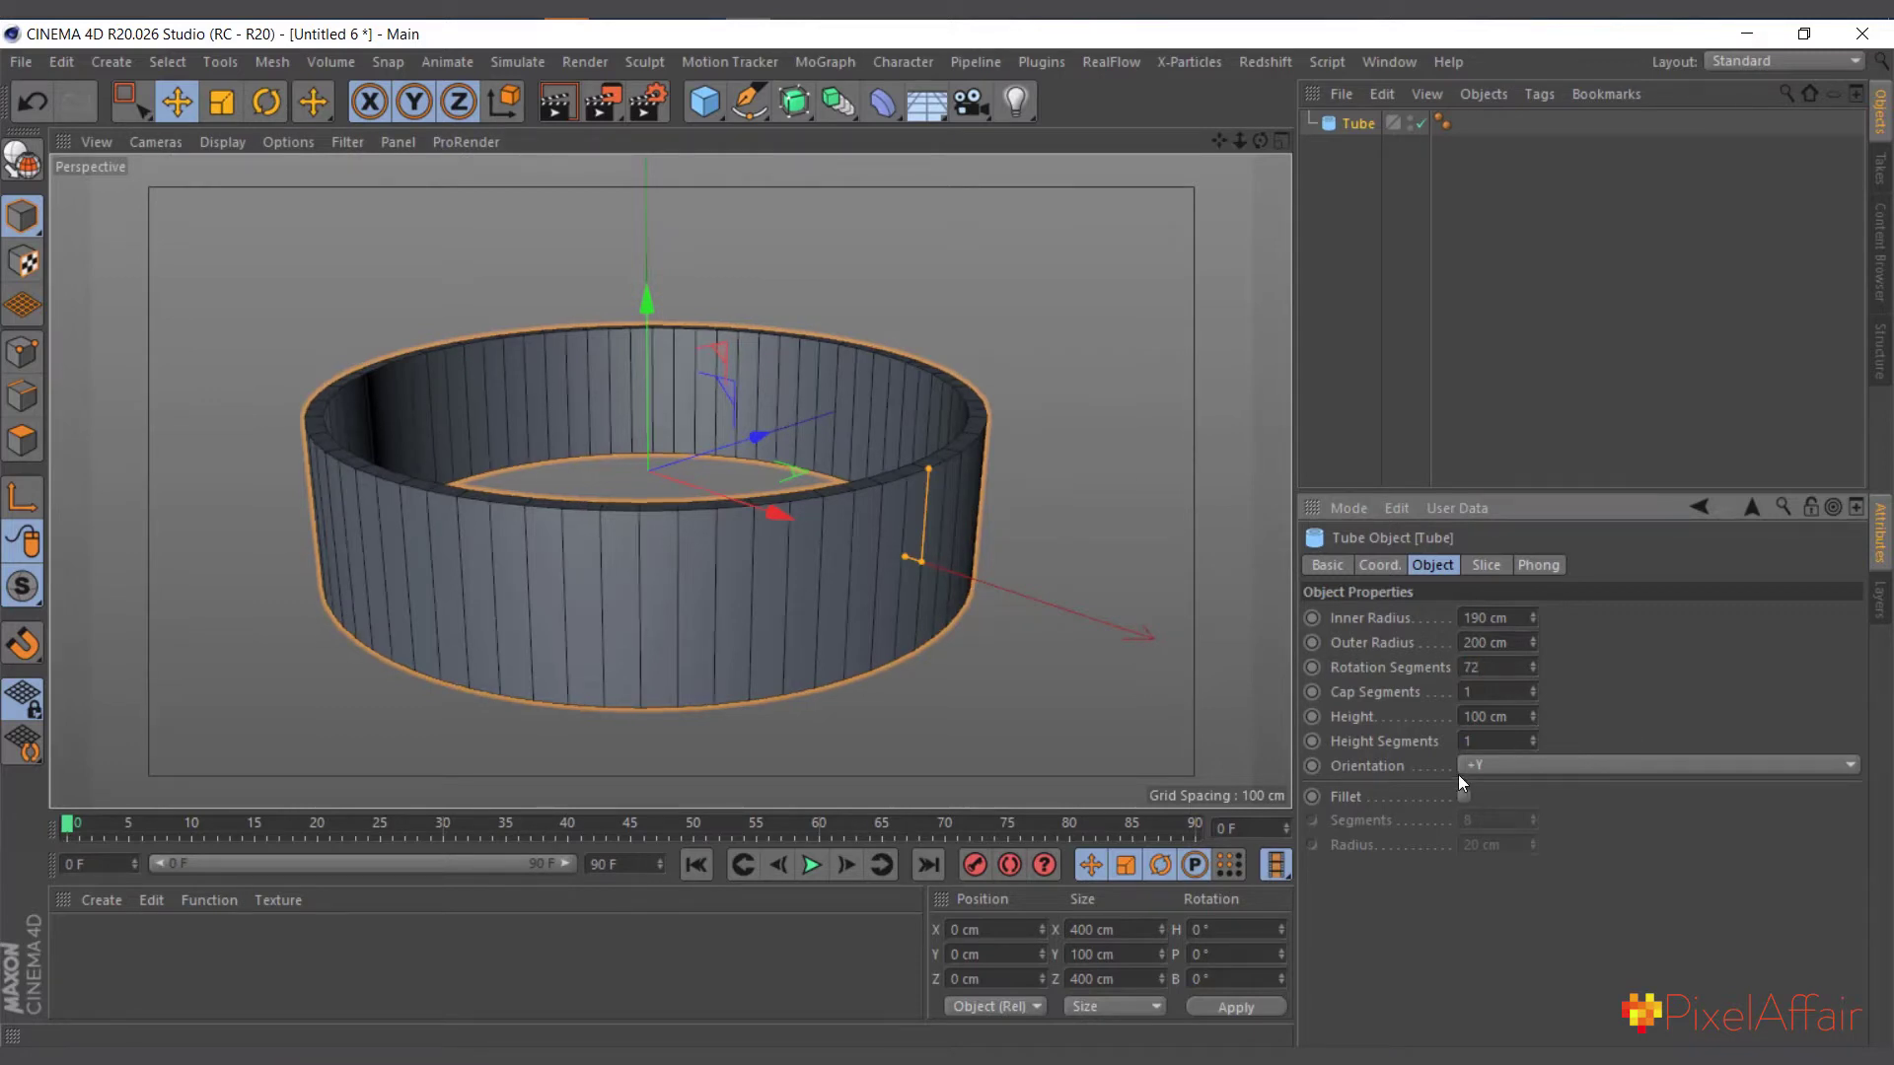
click(1496, 743)
text(6)
key(Return)
scroll(505, 584, up, 3)
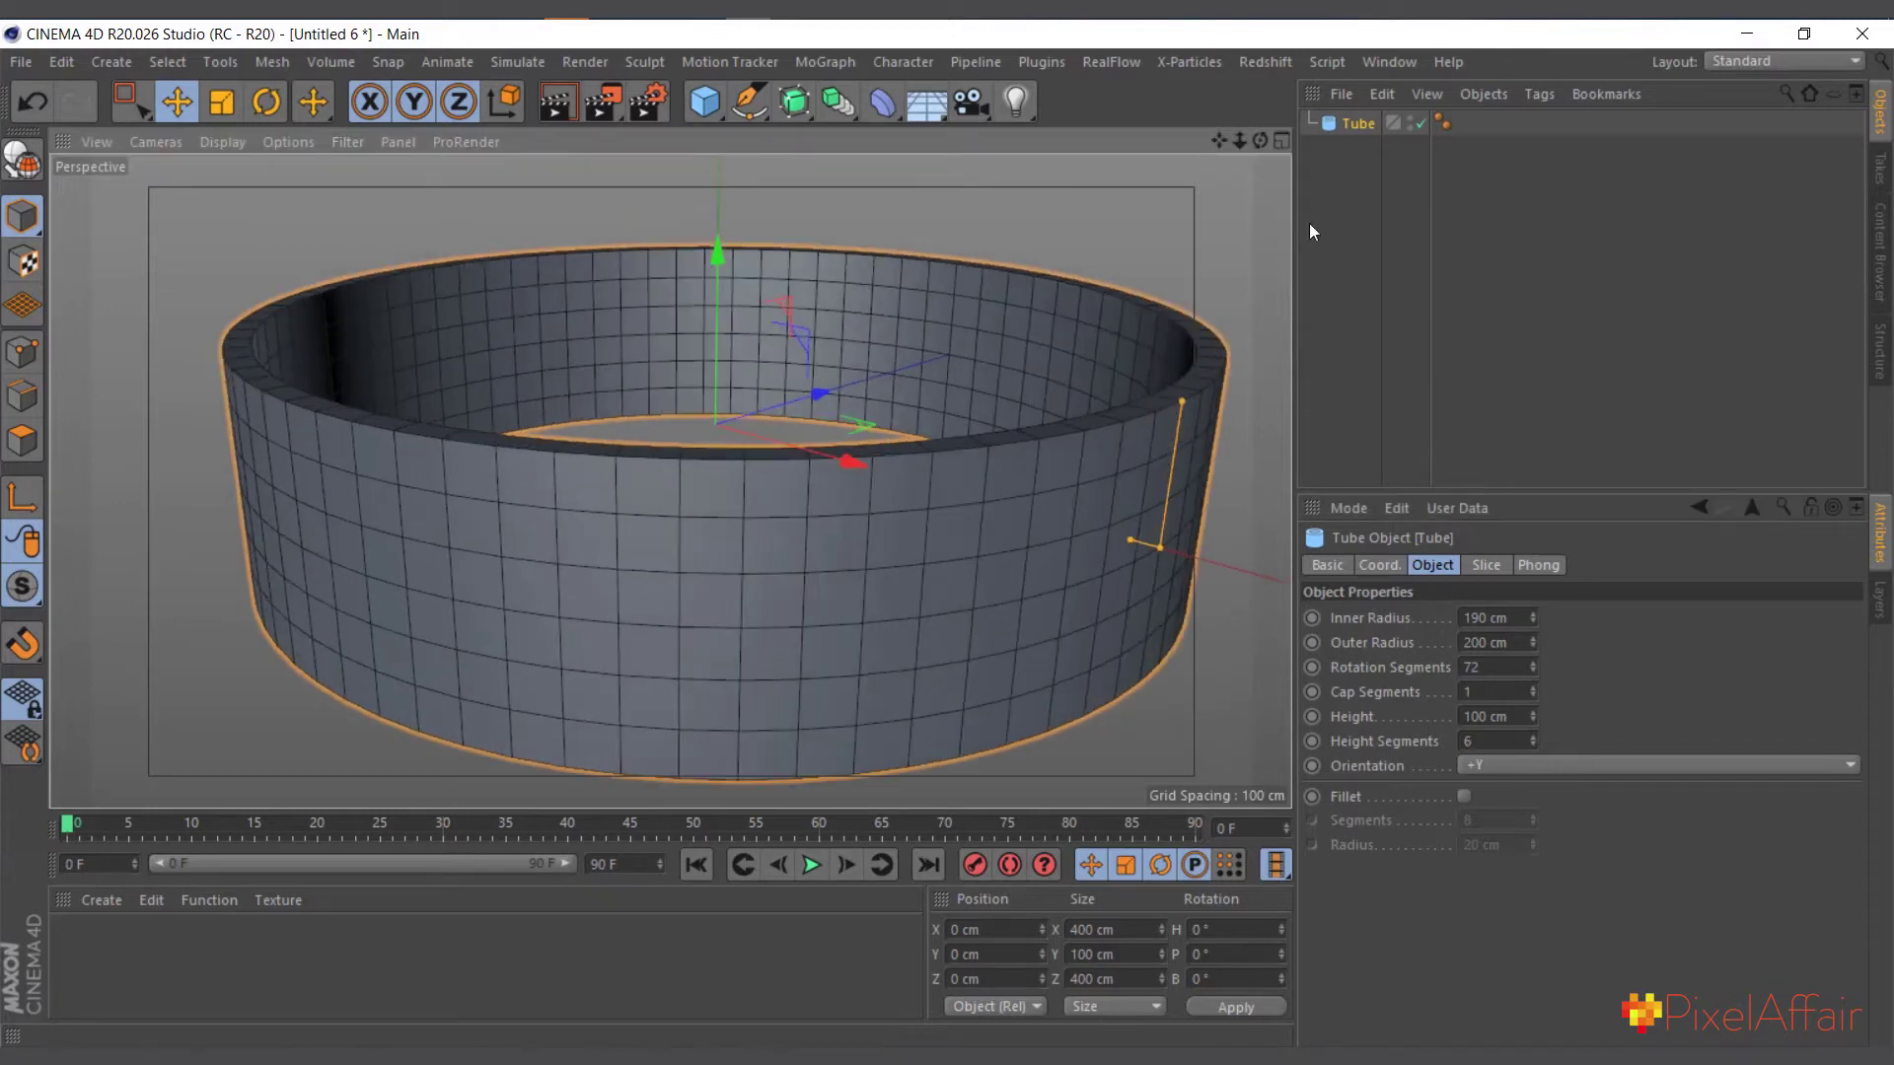
Add a Bevel deformer and make it a child of the Tube.
drag(1259, 138, 767, 429)
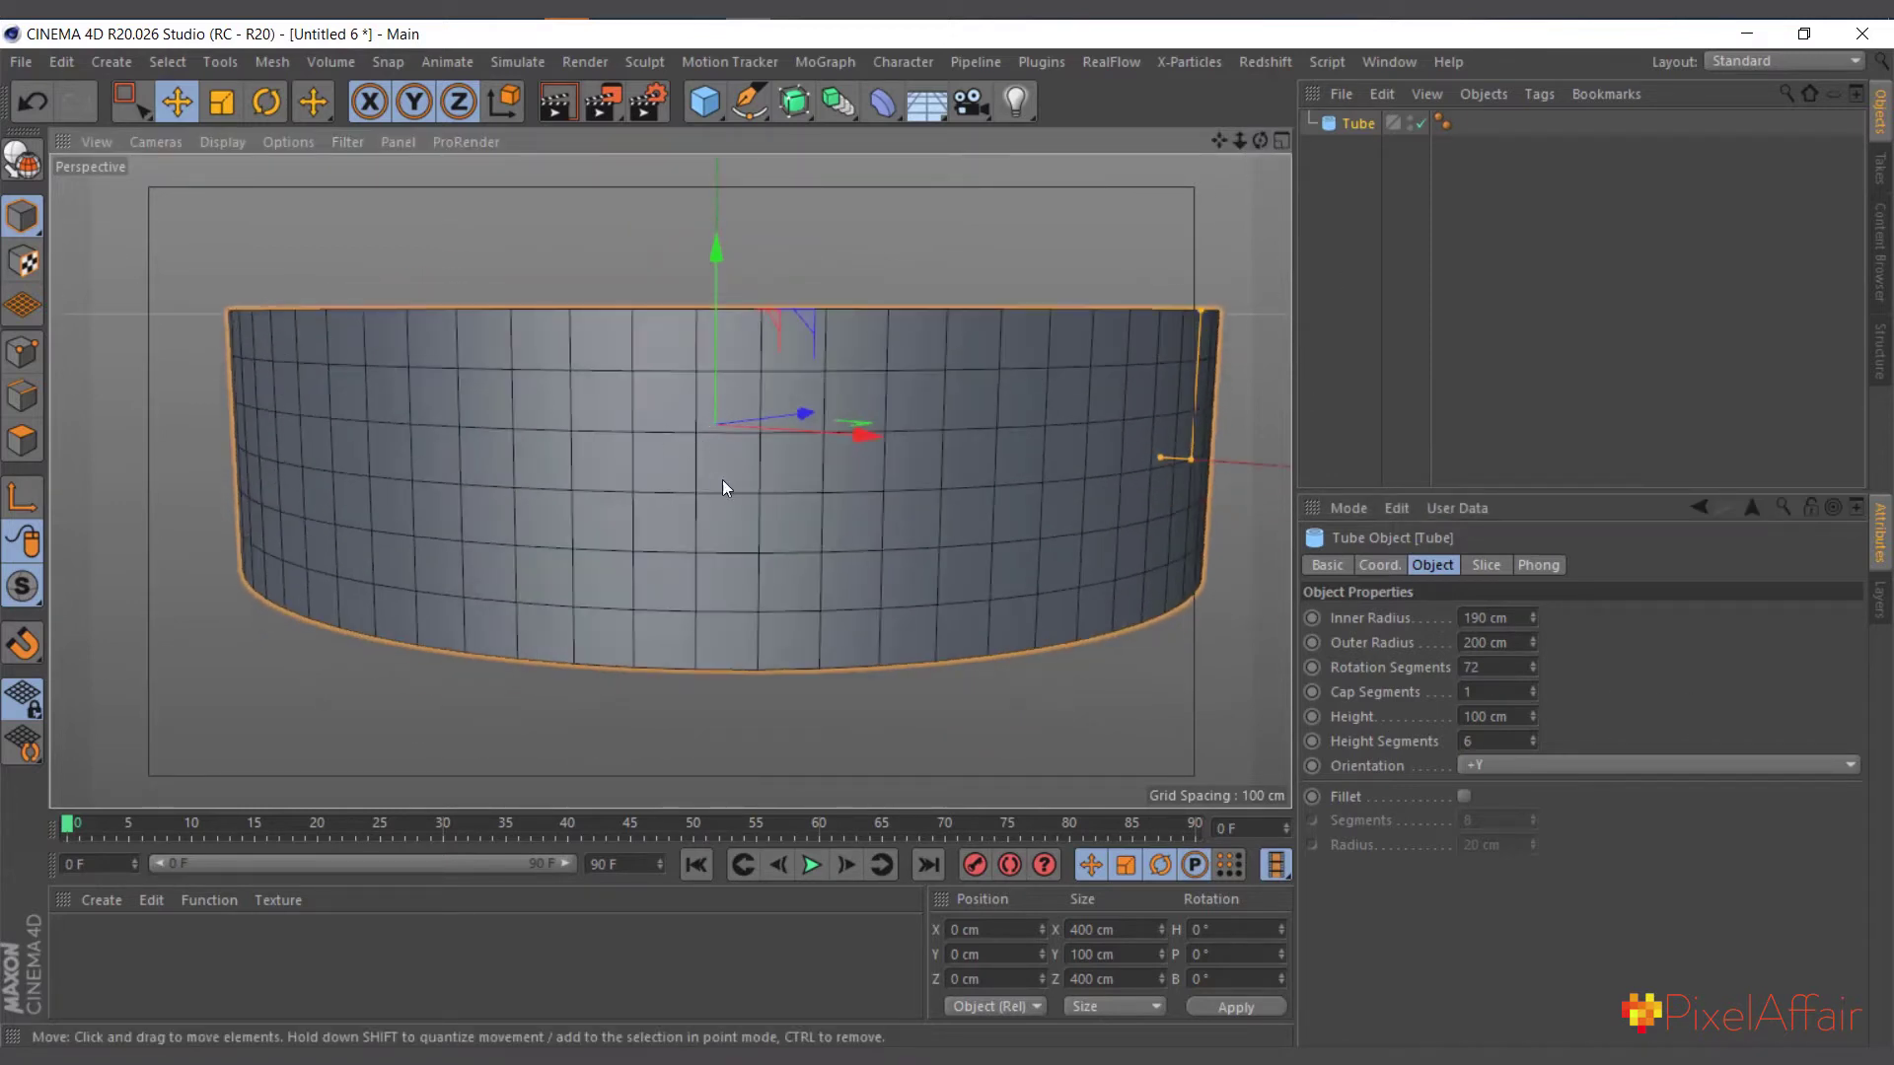
scroll(722, 479, down, 2)
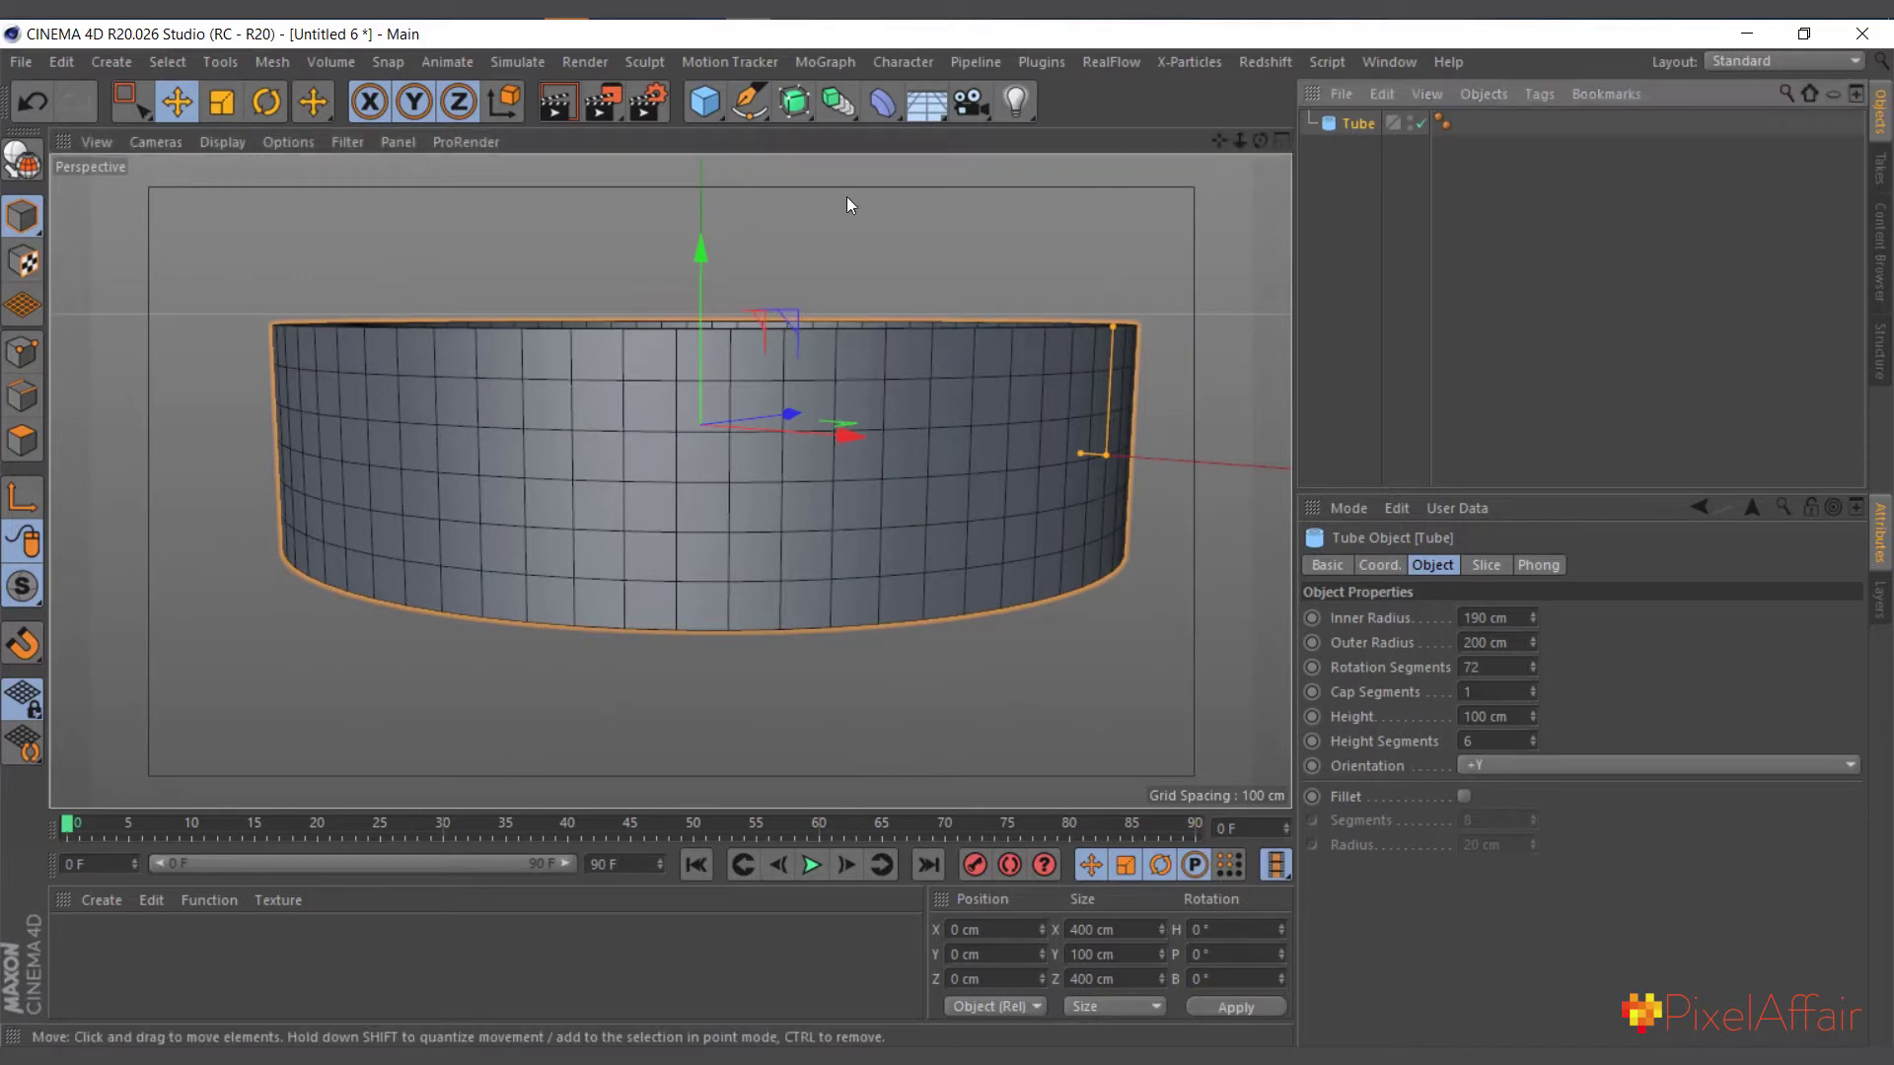
click(882, 101)
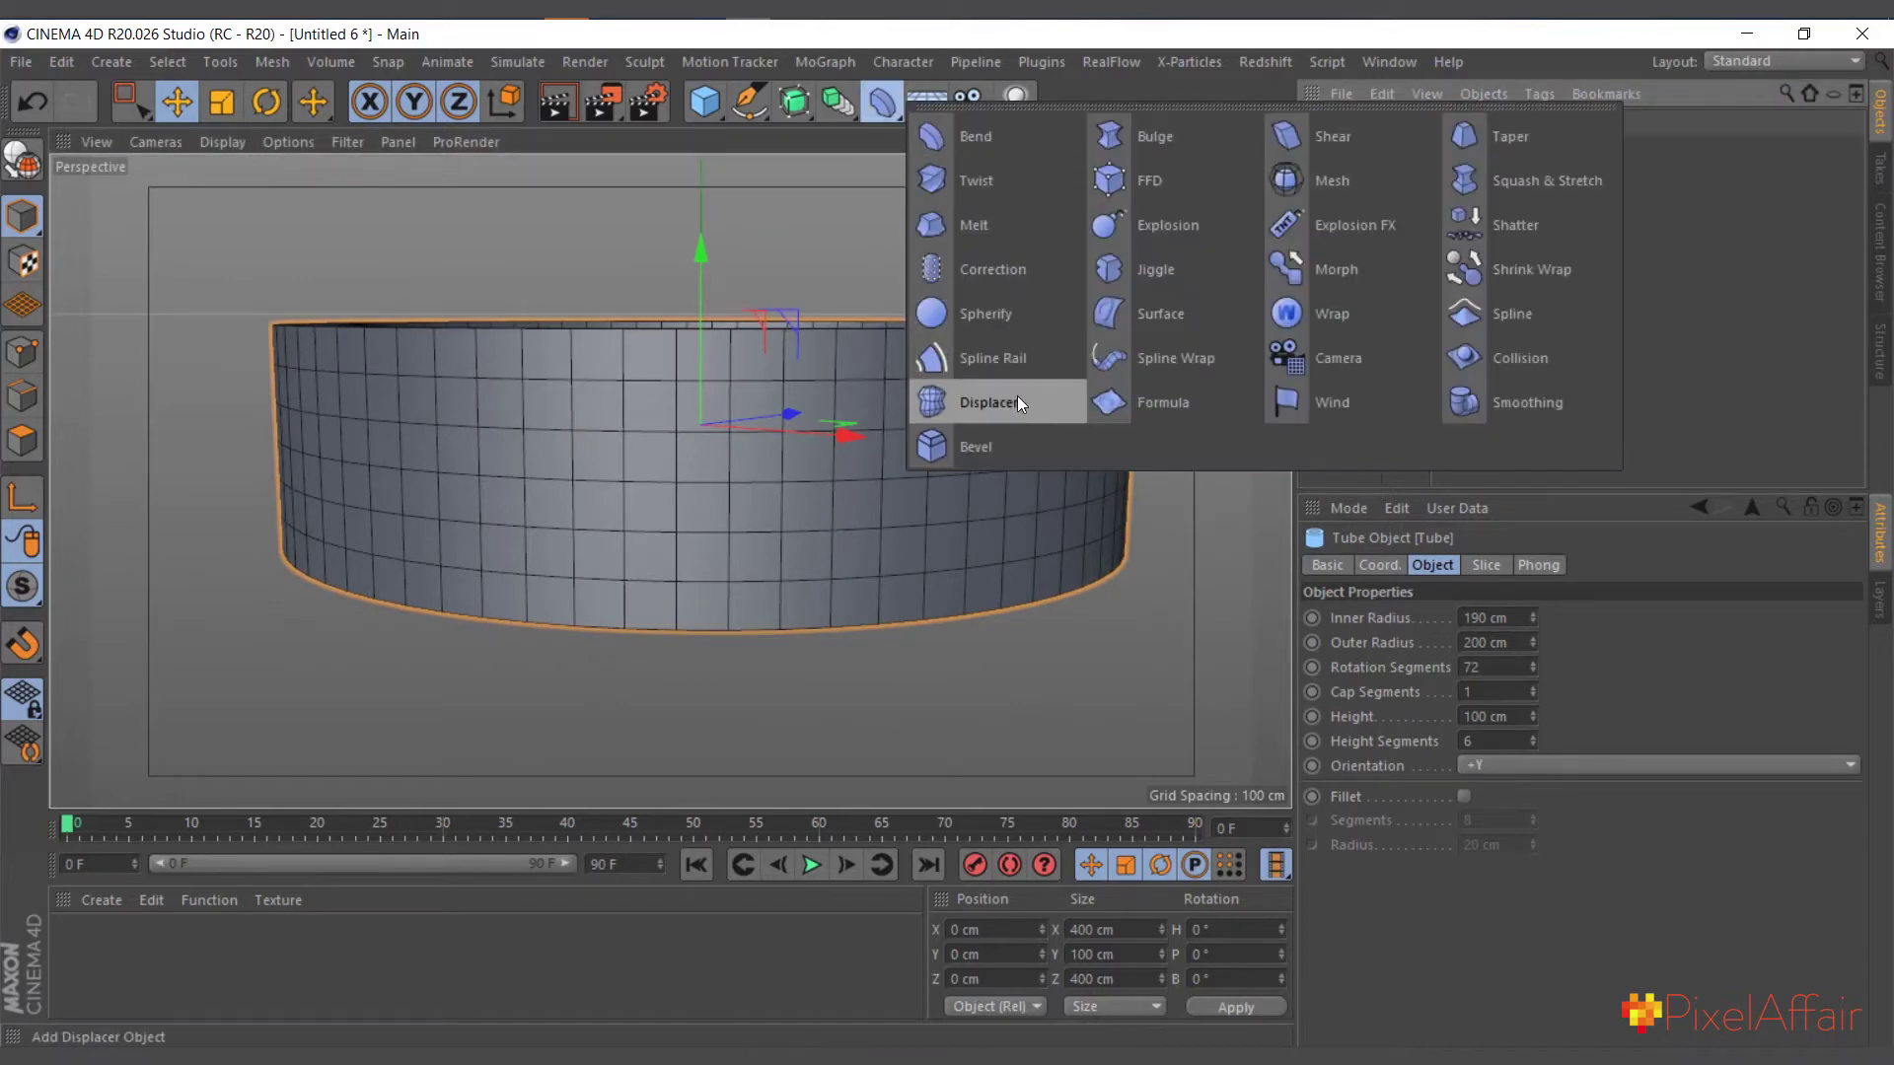
click(1010, 444)
mouse_move(1359, 123)
mouse_down()
mouse_move(1358, 150)
mouse_move(1365, 120)
mouse_up()
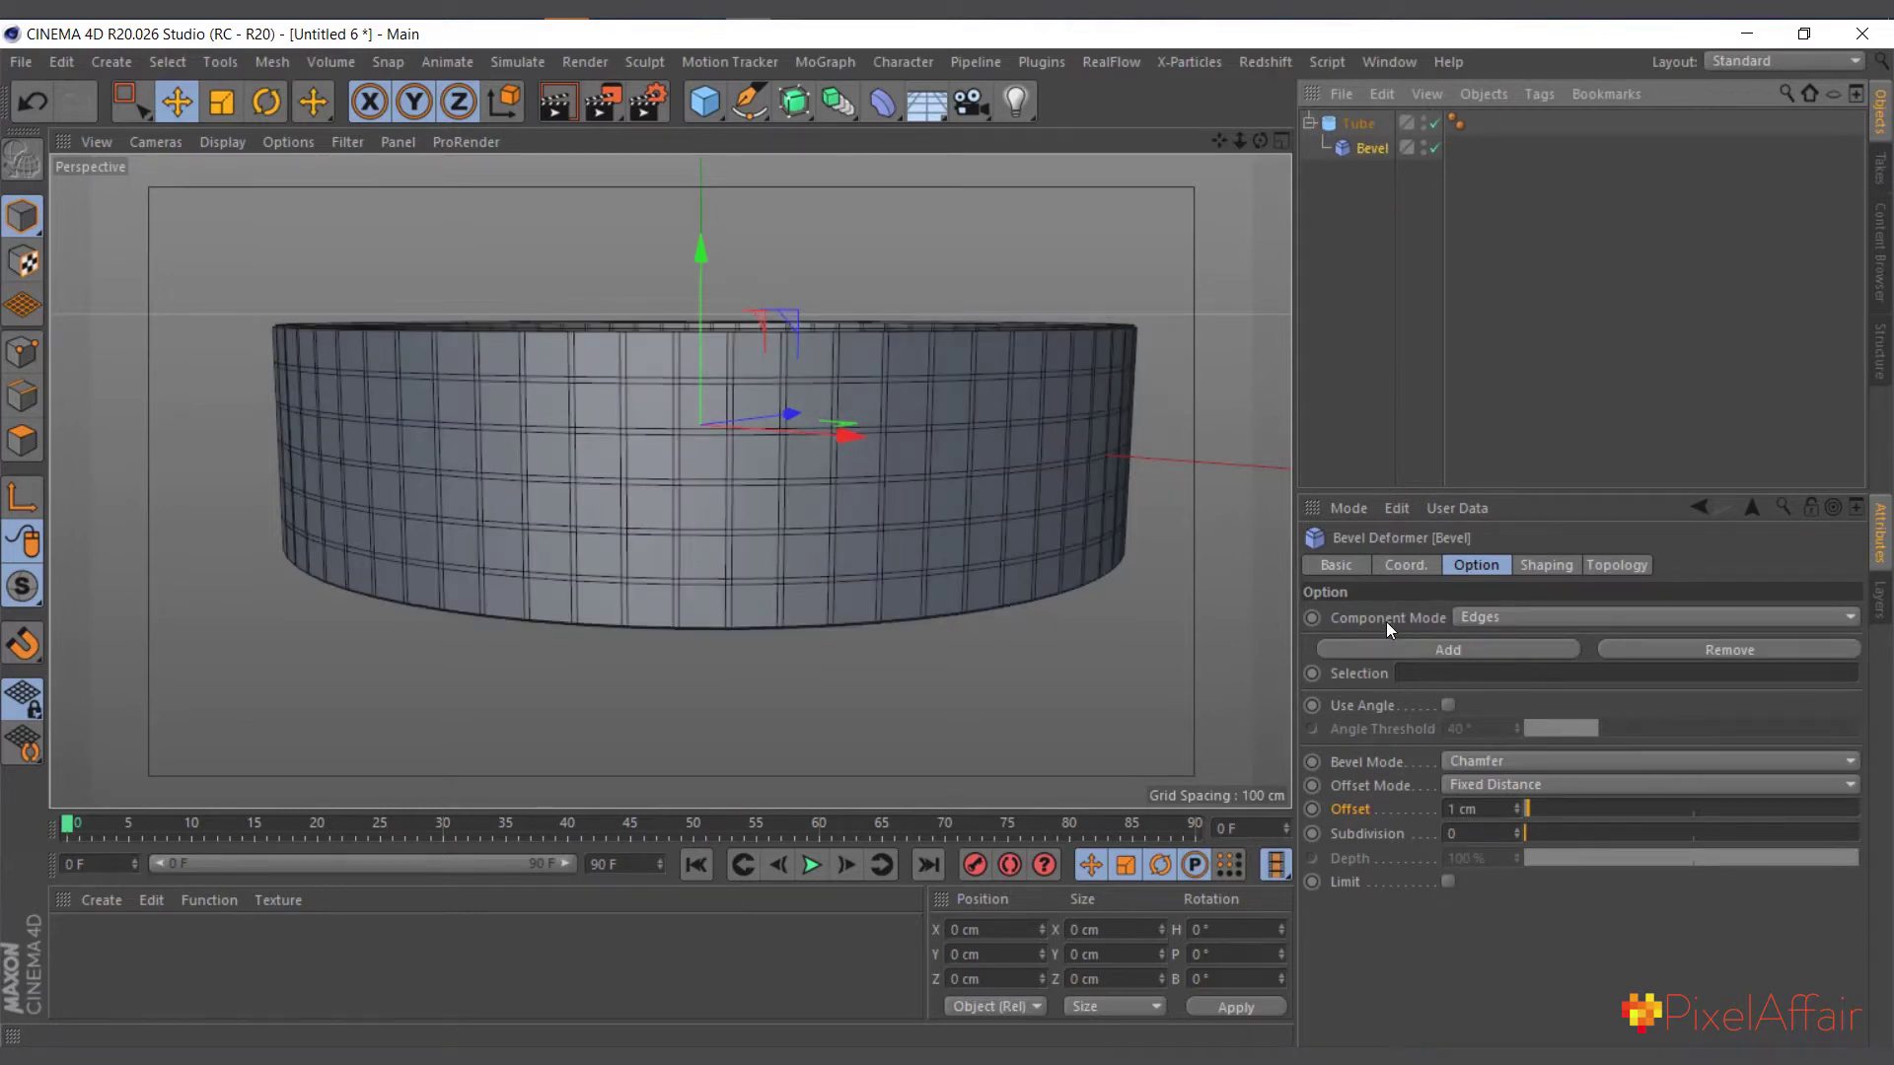
Set the Bevel deformer to Points component mode with a Proportional offset of 50%.
click(1525, 619)
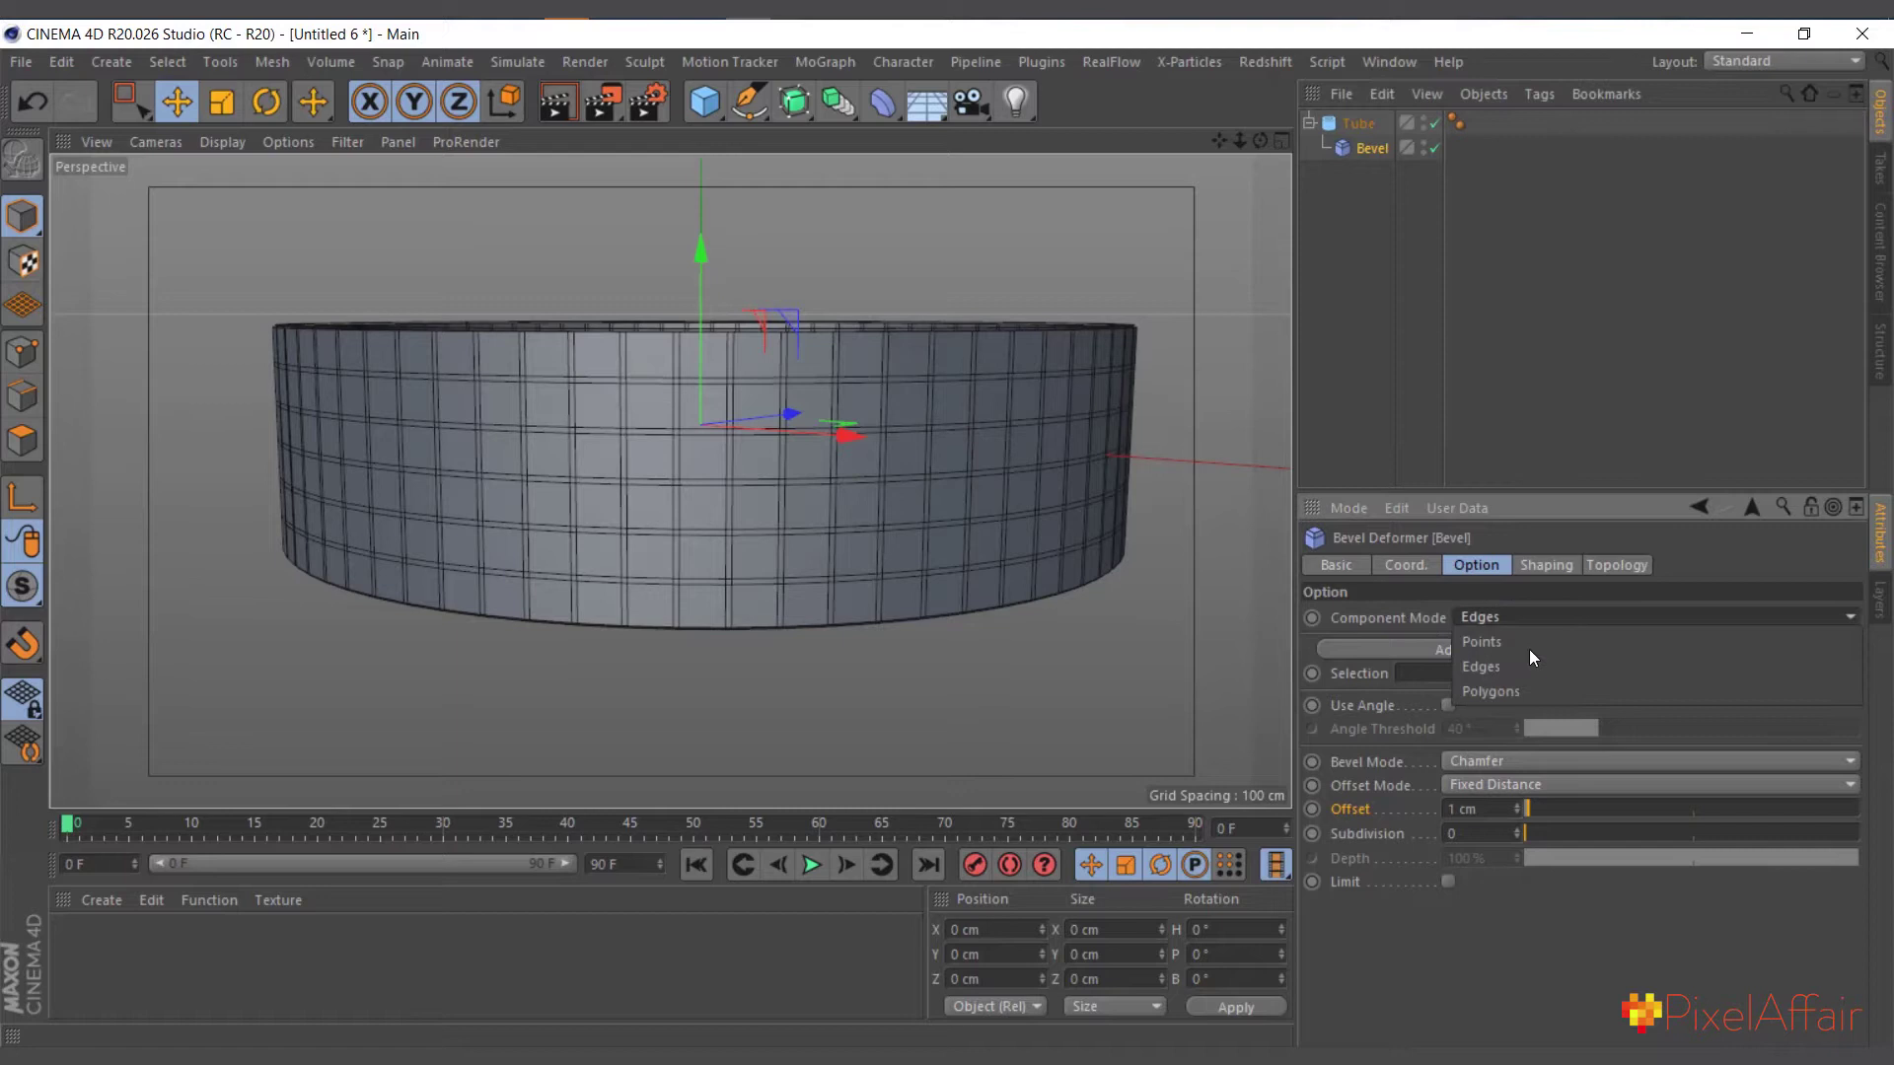
click(1521, 646)
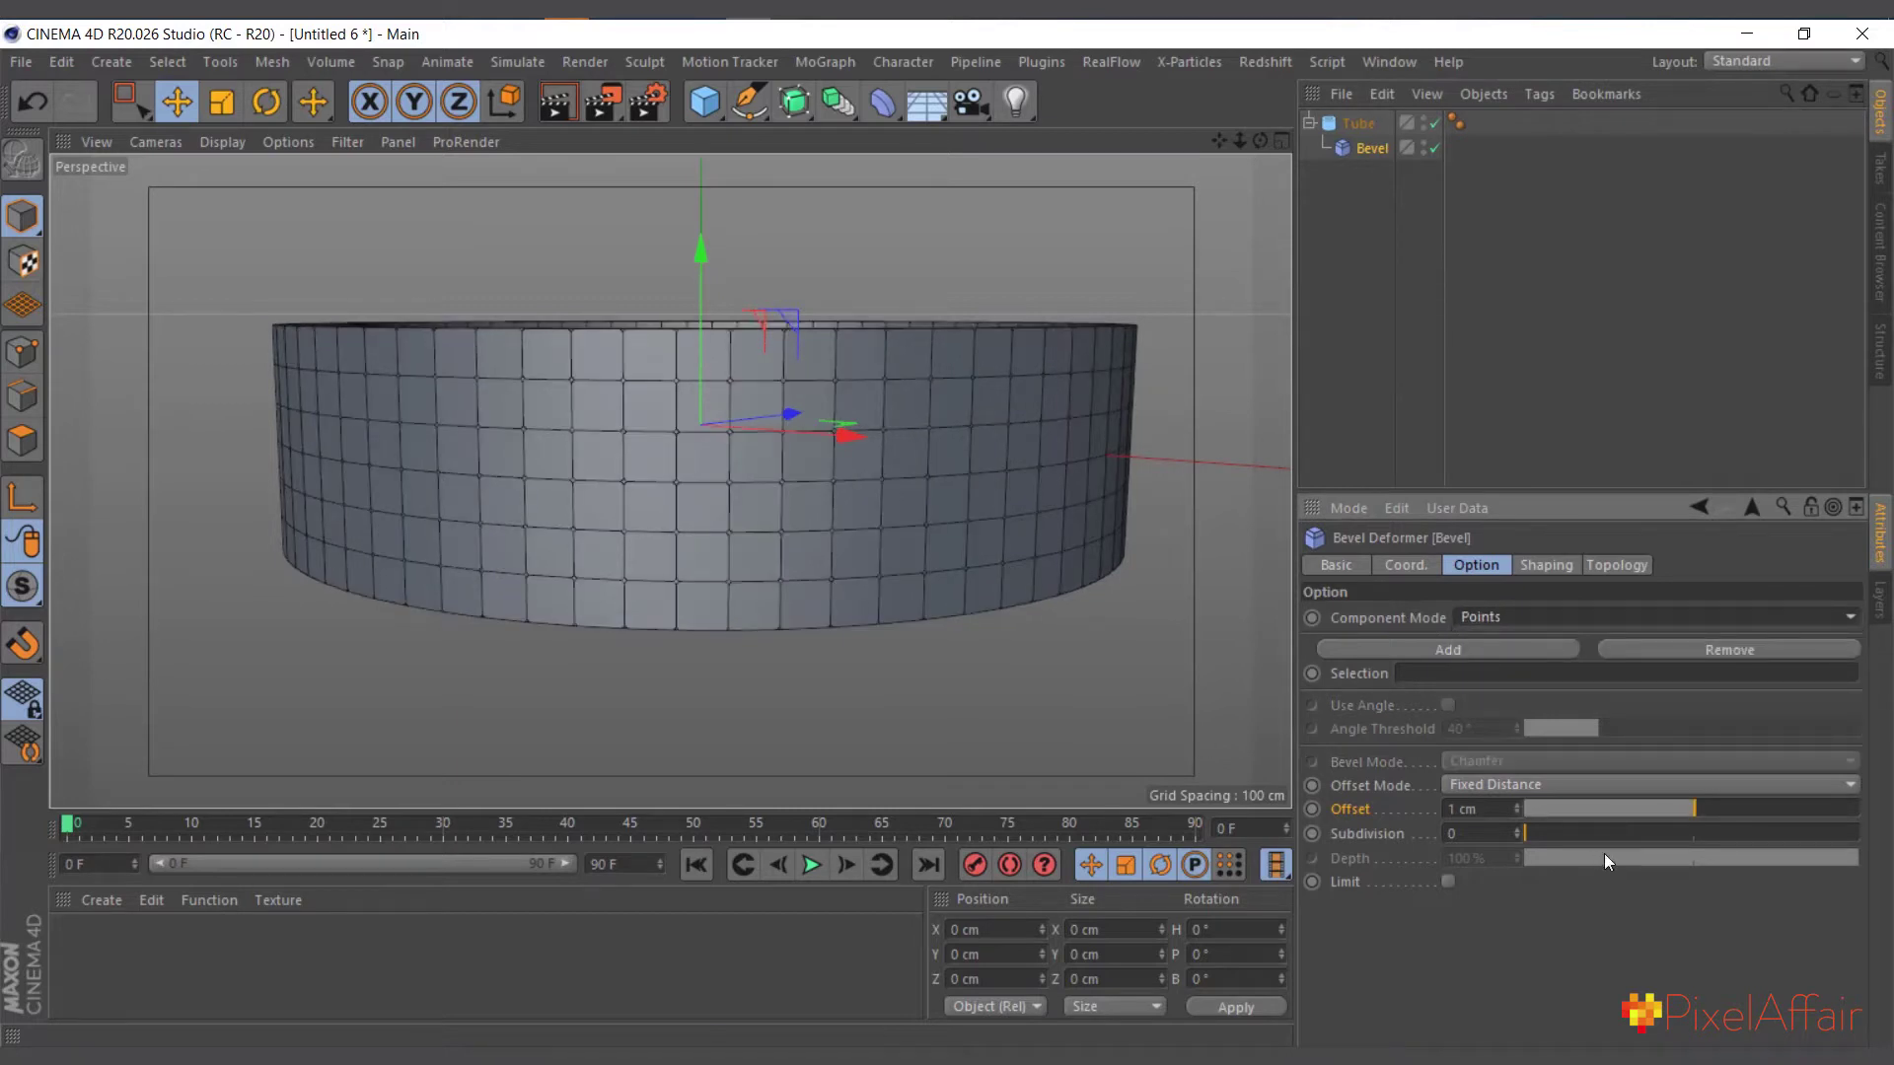
click(1513, 785)
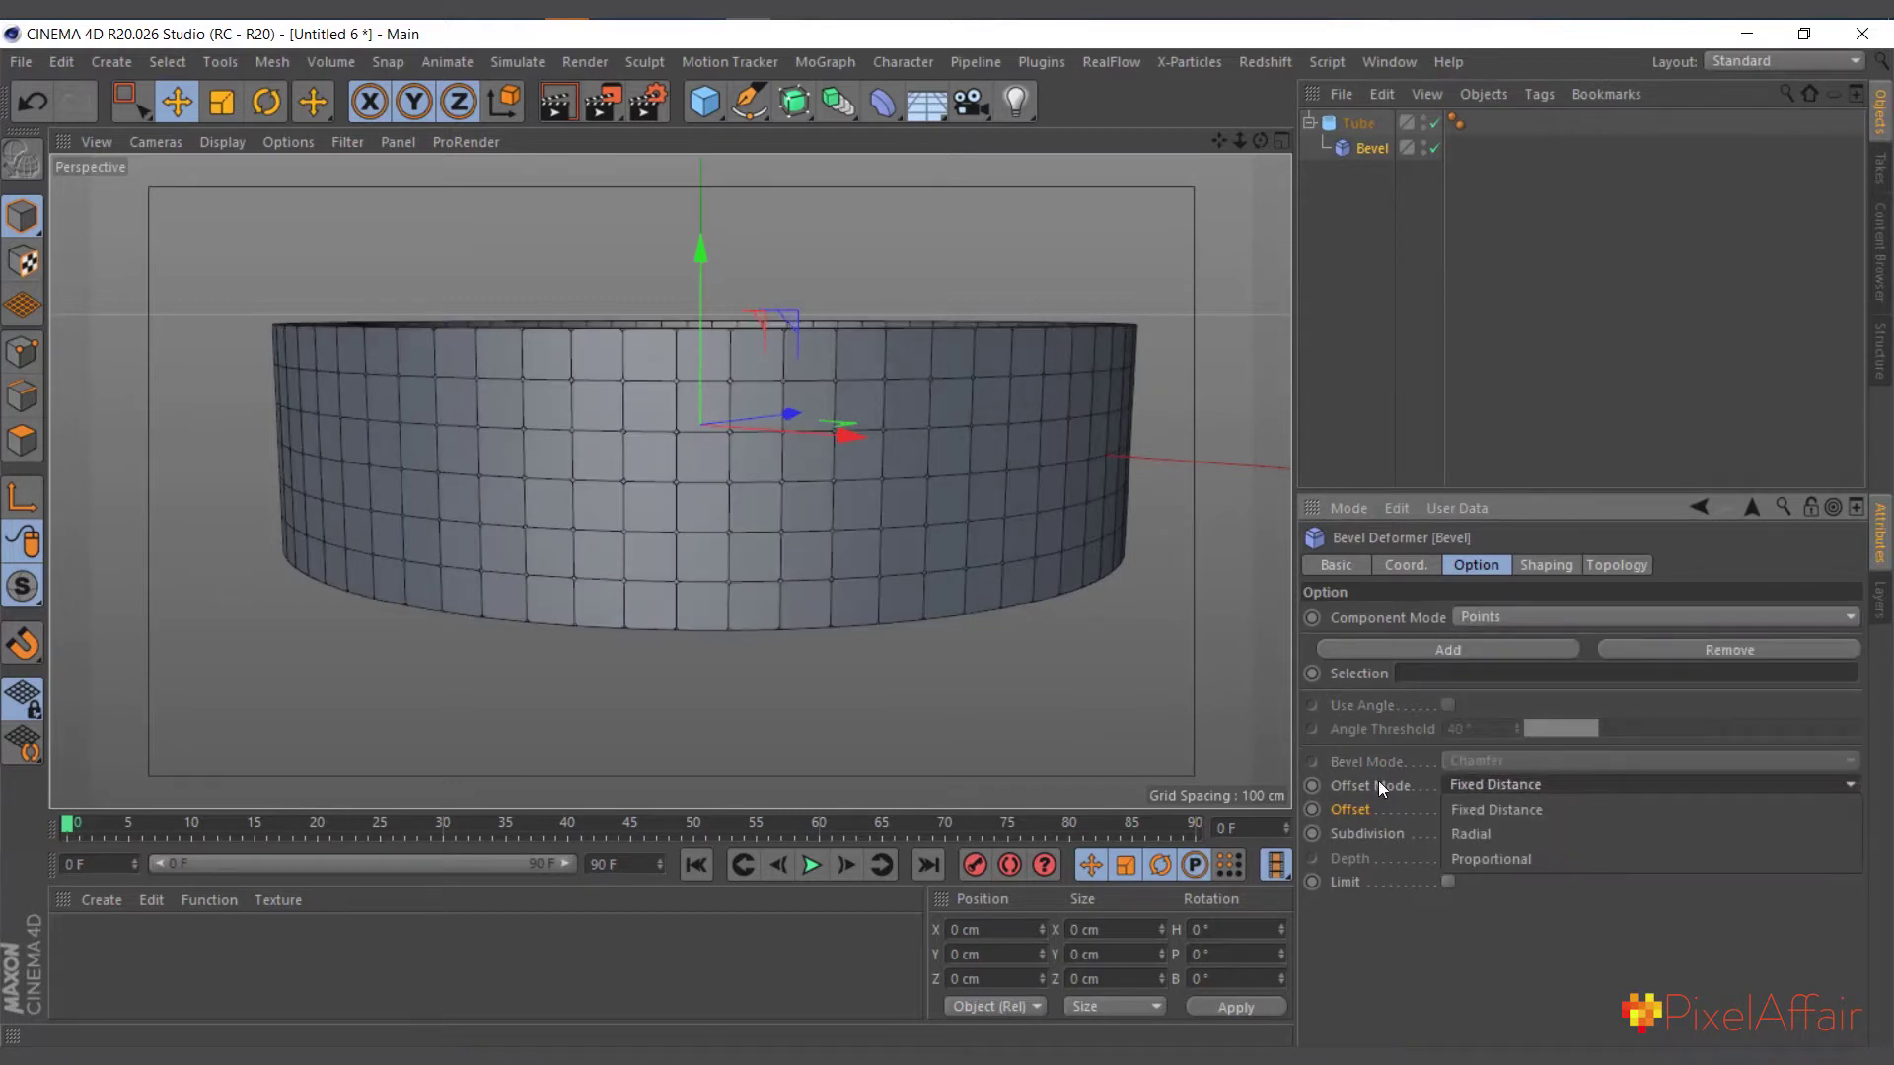
click(1553, 860)
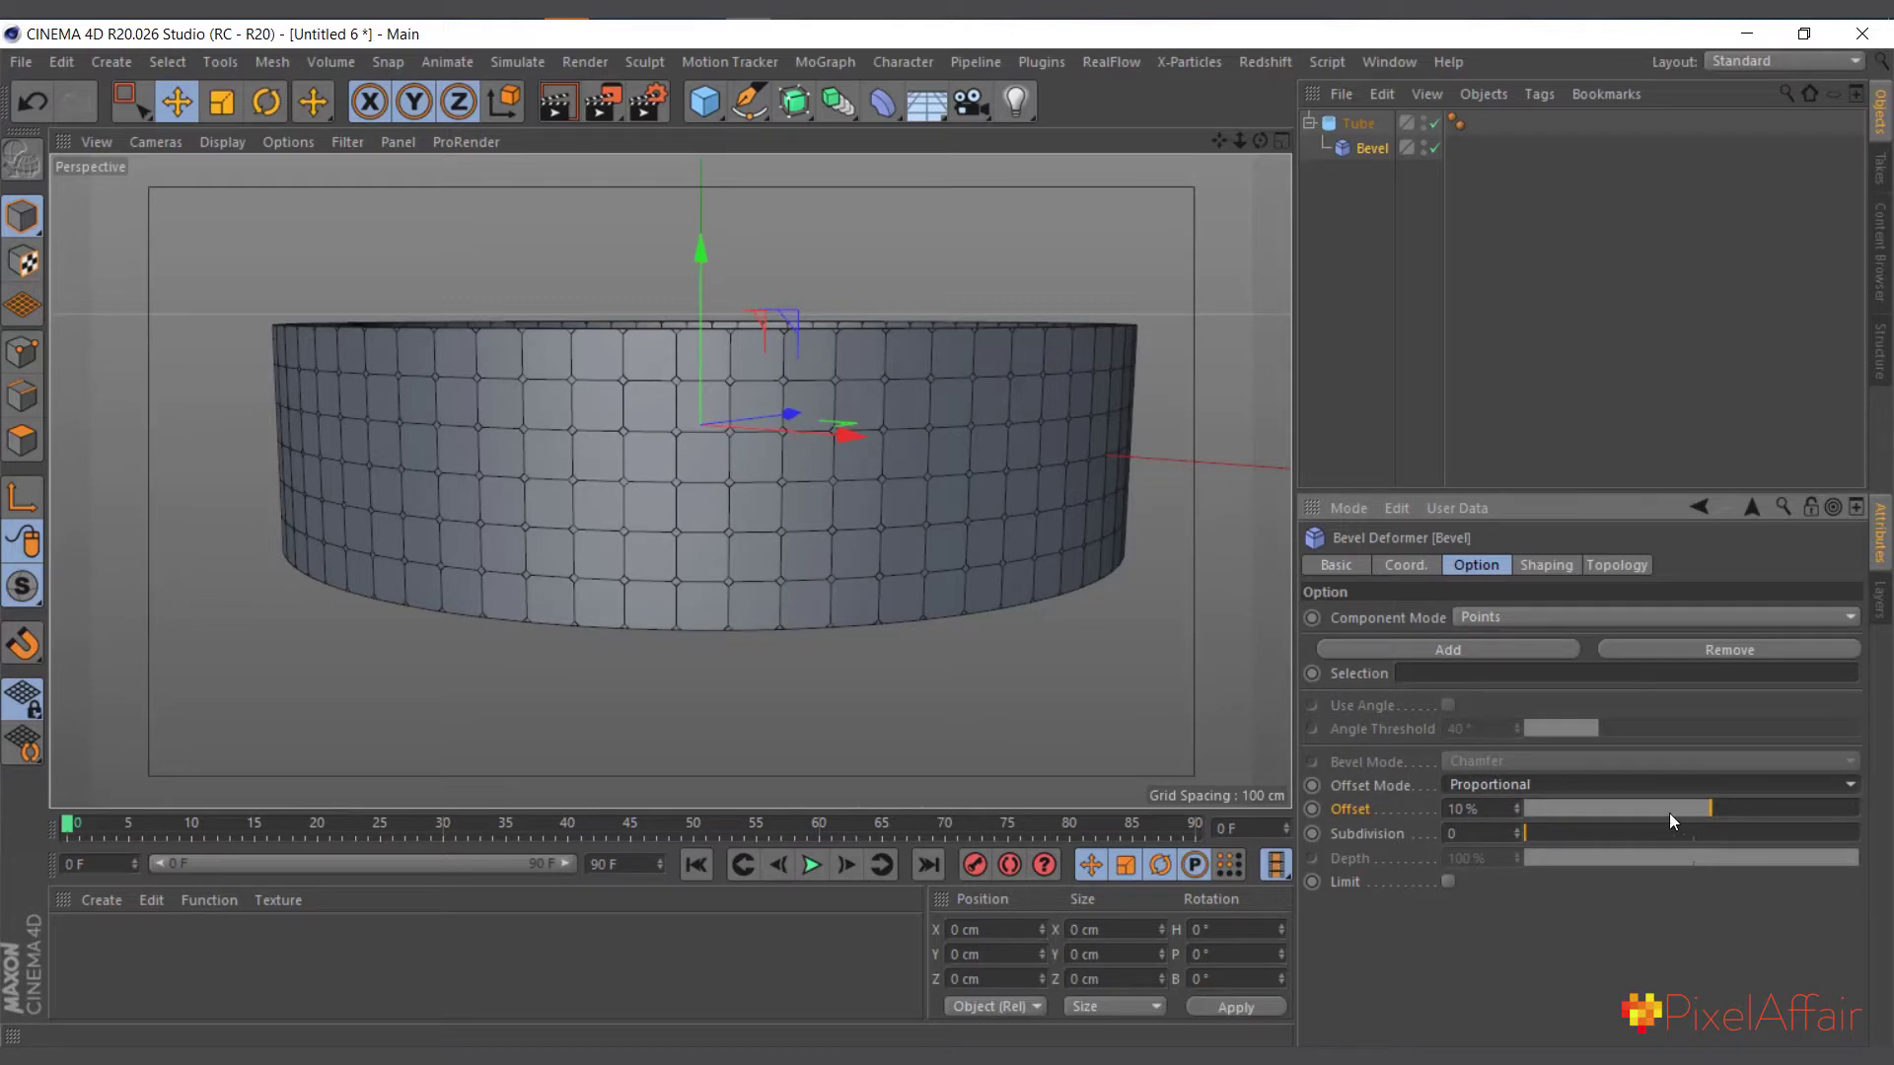
click(1490, 810)
text(50)
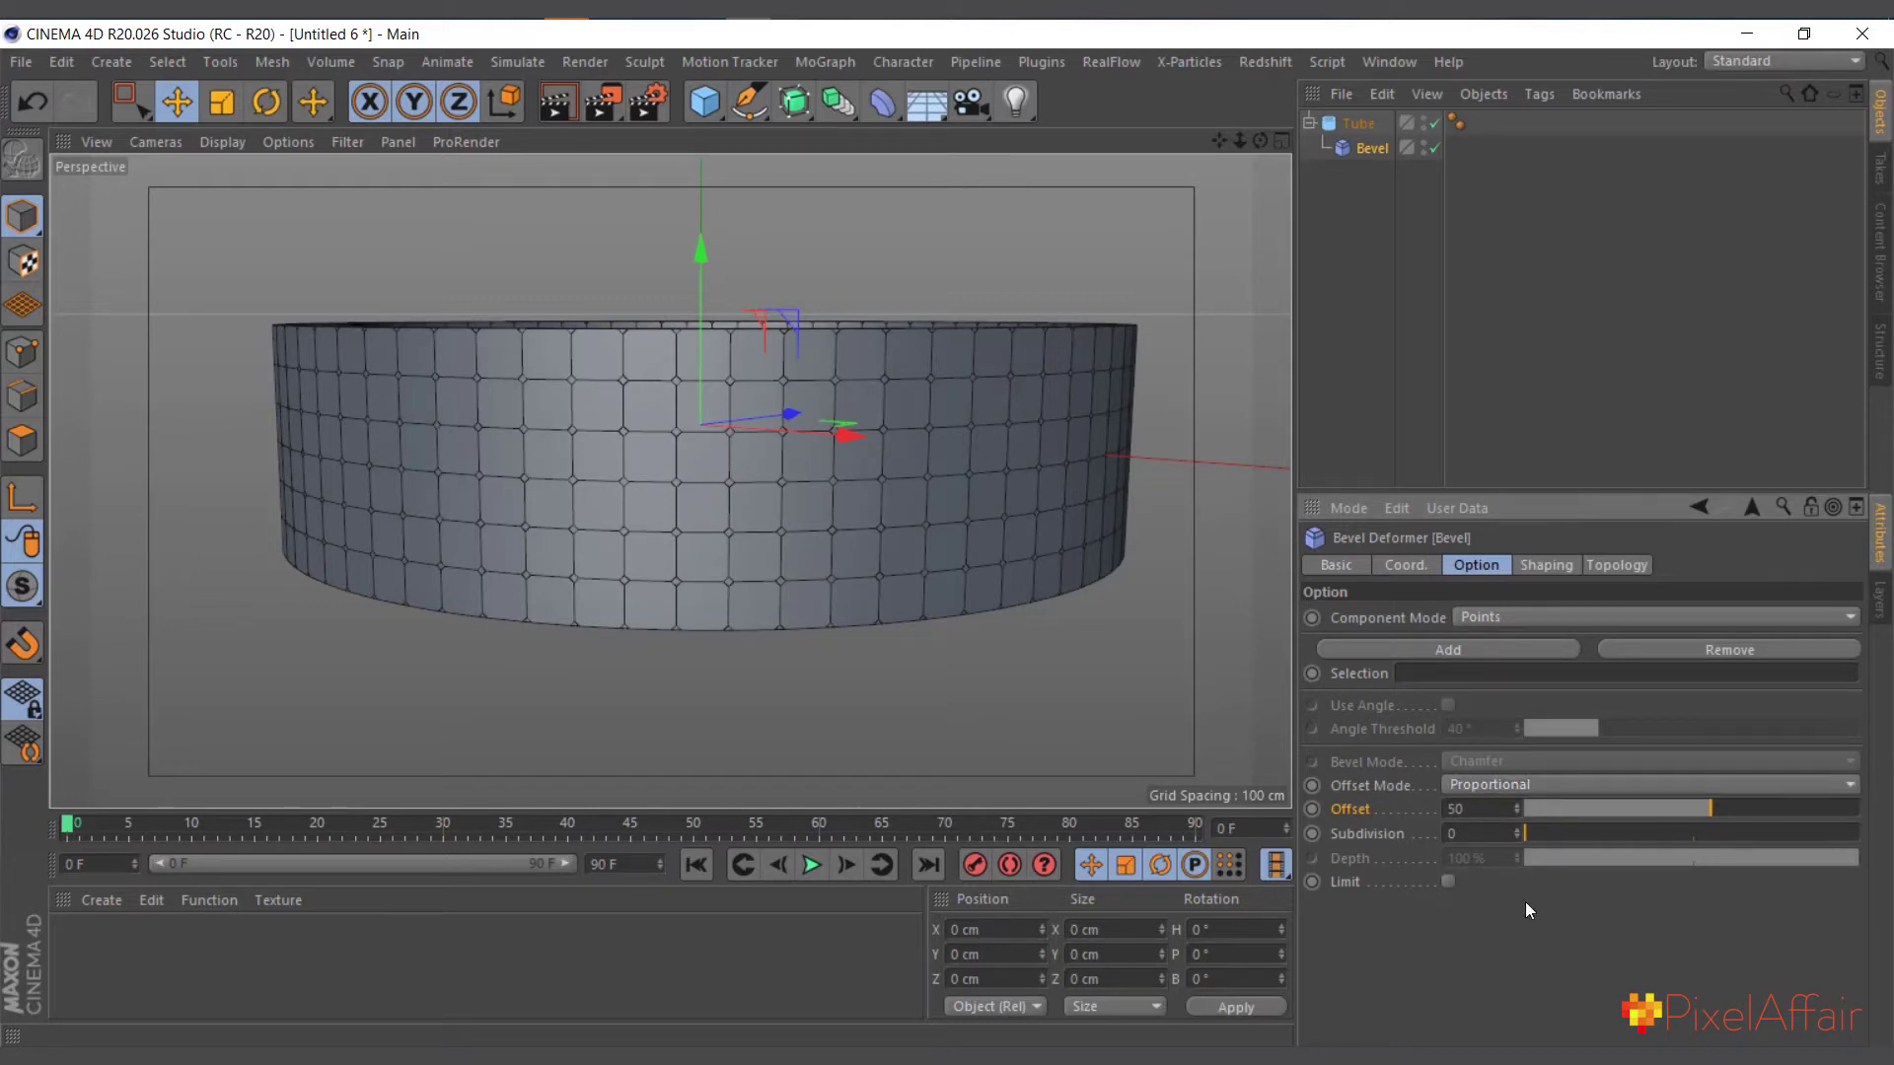
key(Return)
Switch to point mode and create an editable polygon copy of the beveled Tube with Current State to Object.
scroll(845, 540, up, 2)
scroll(844, 525, up, 2)
scroll(934, 442, down, 1)
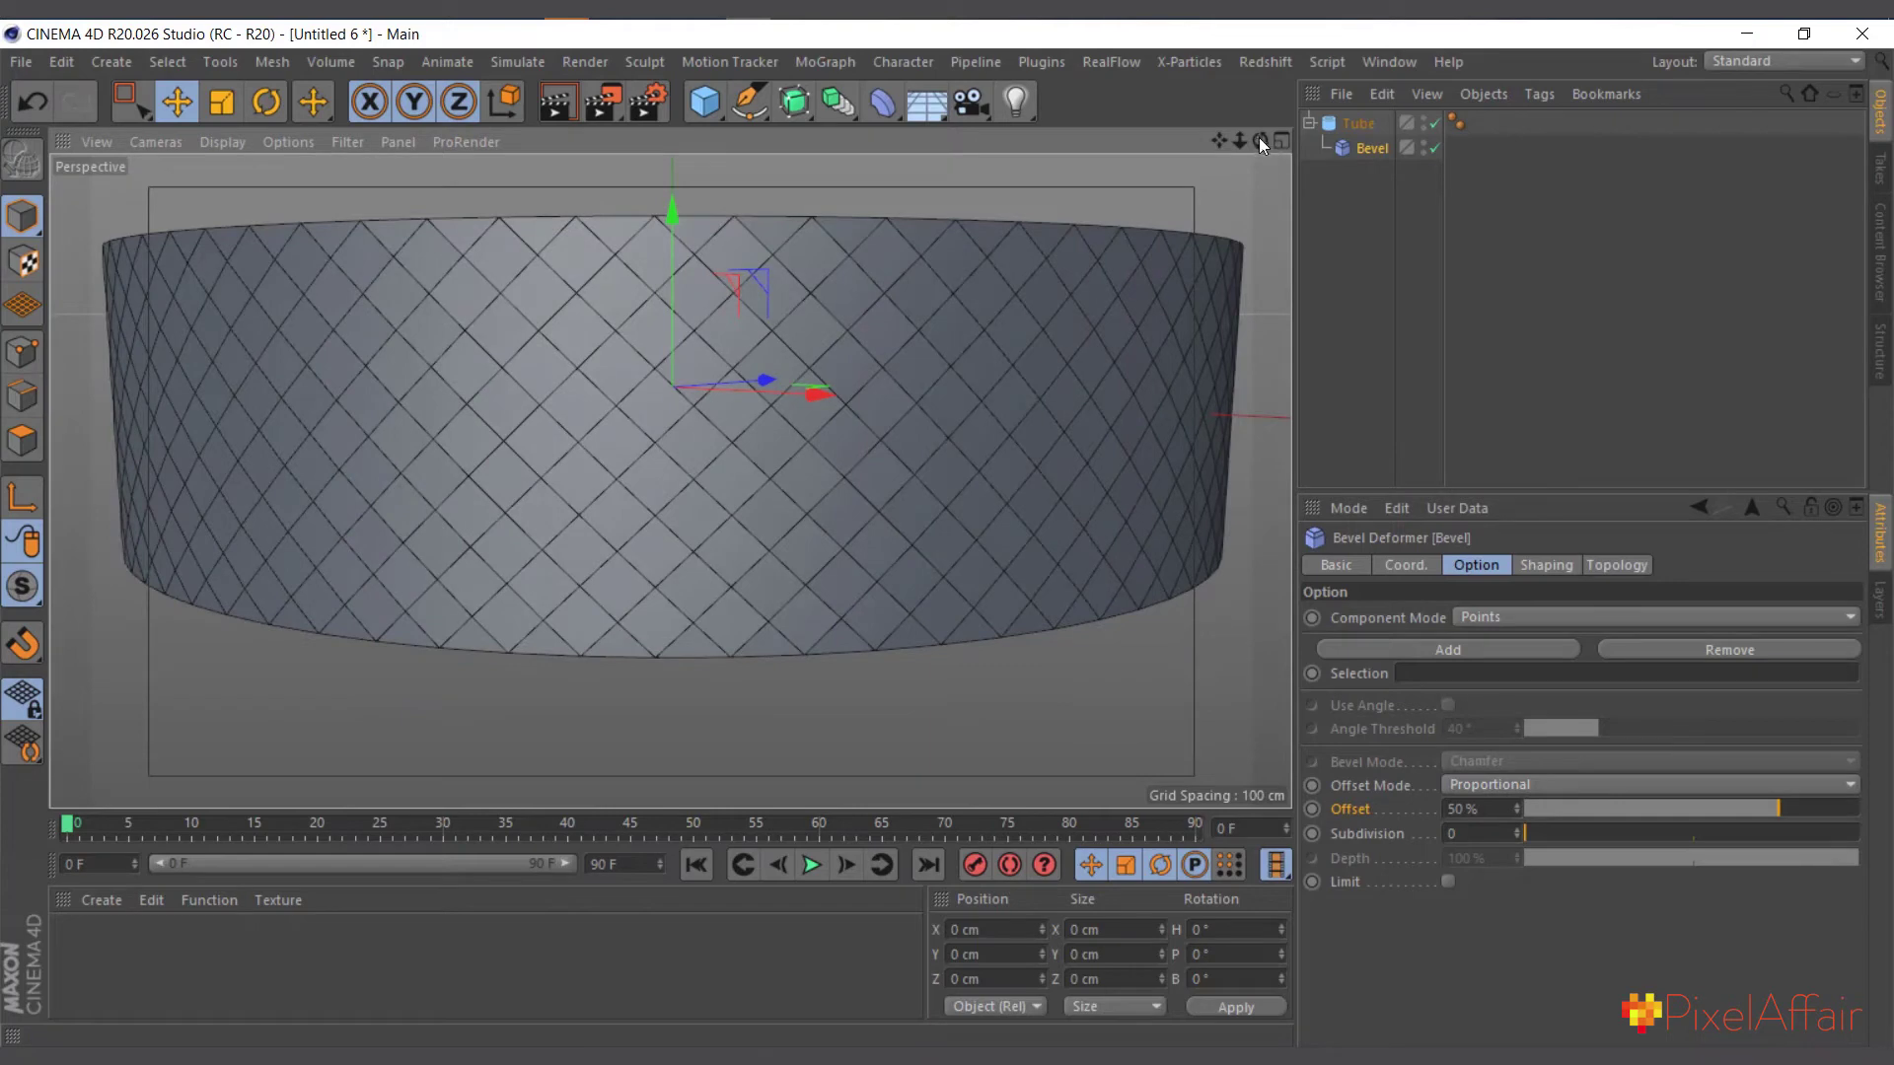
drag(1259, 141, 1253, 183)
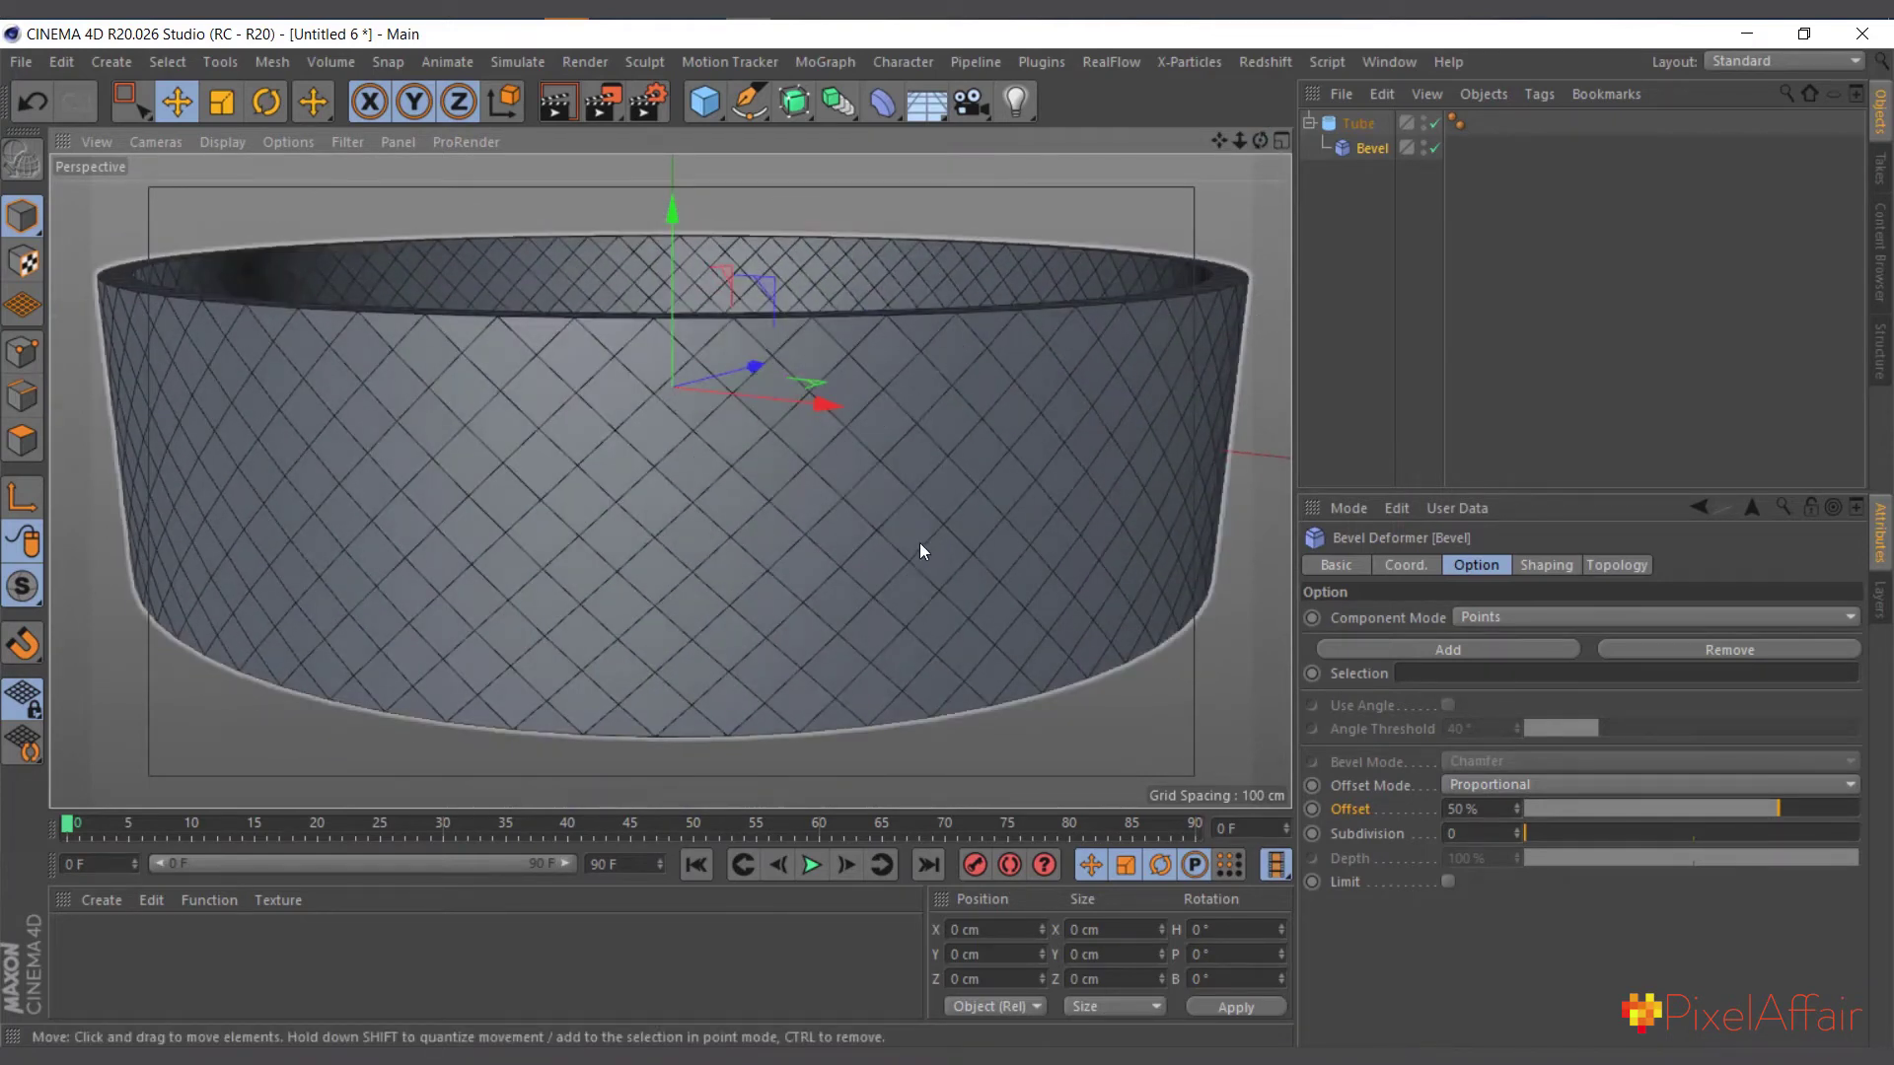
scroll(919, 543, down, 1)
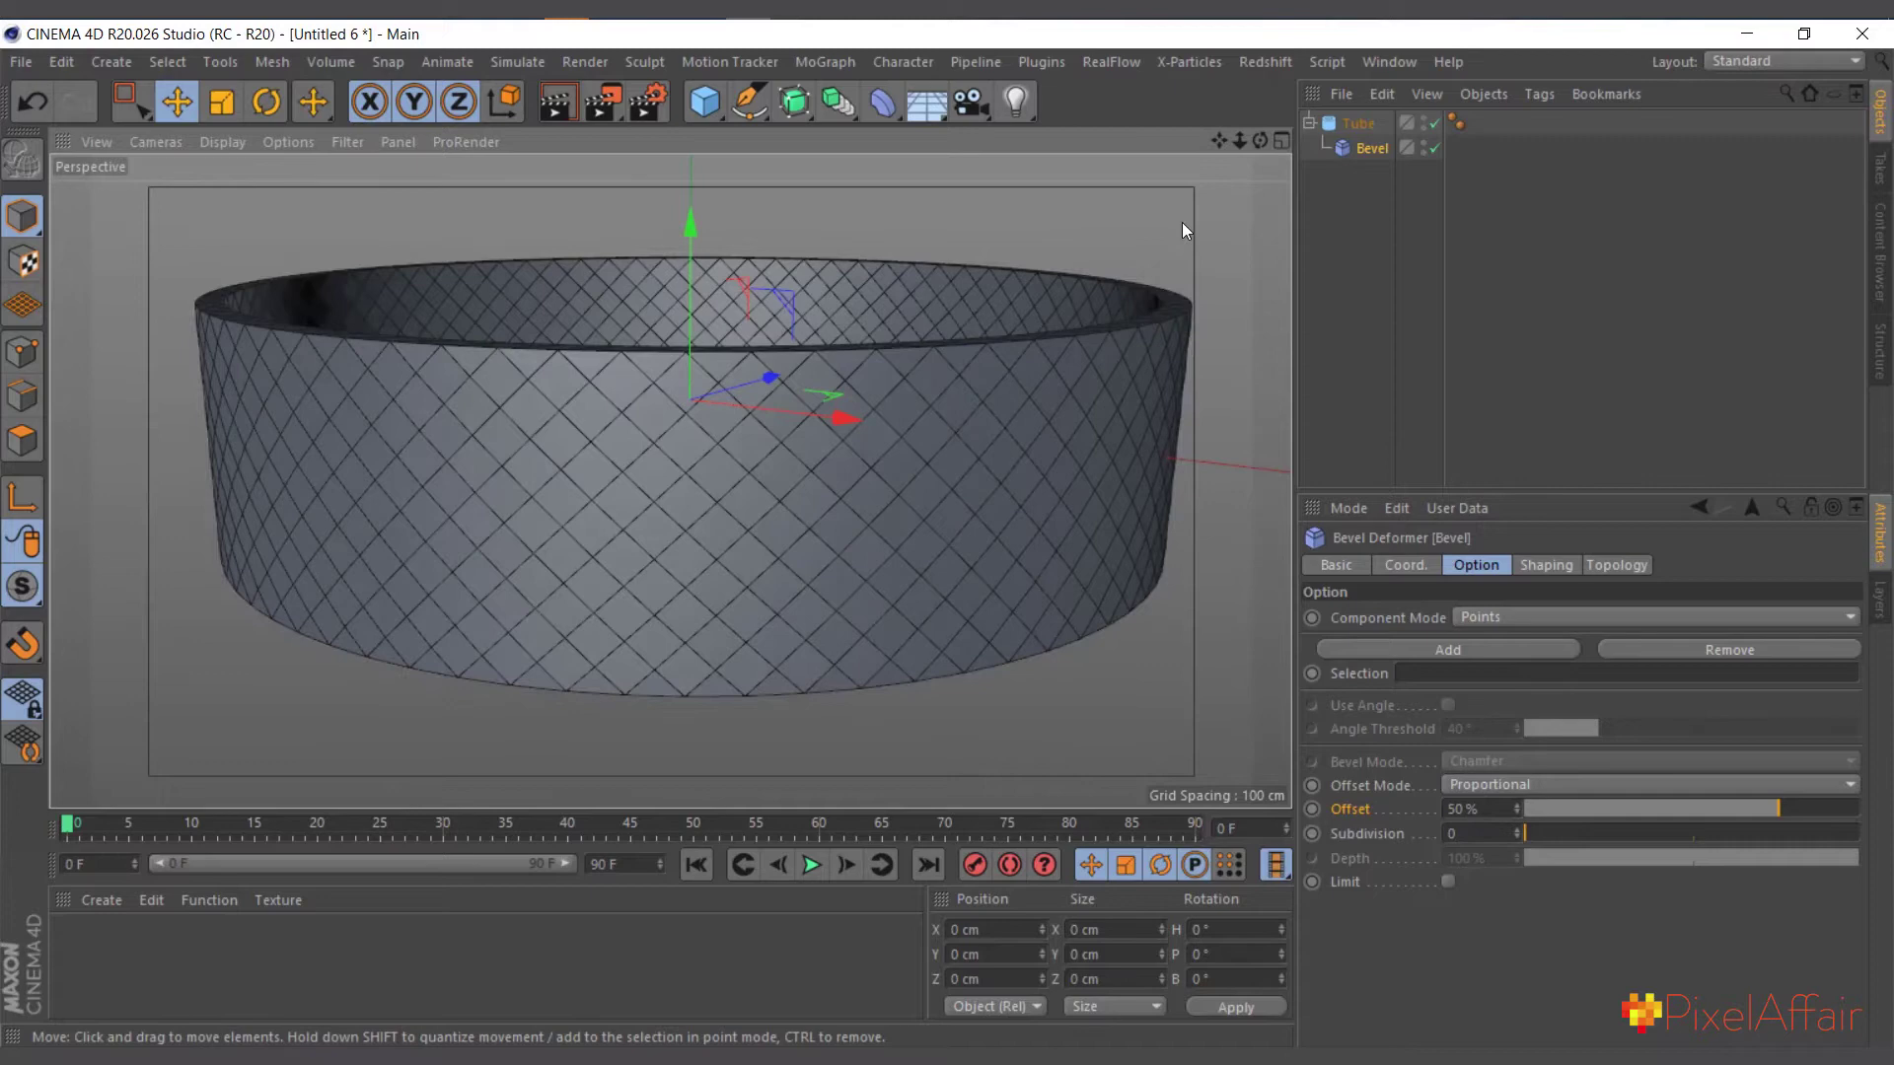
key(Return)
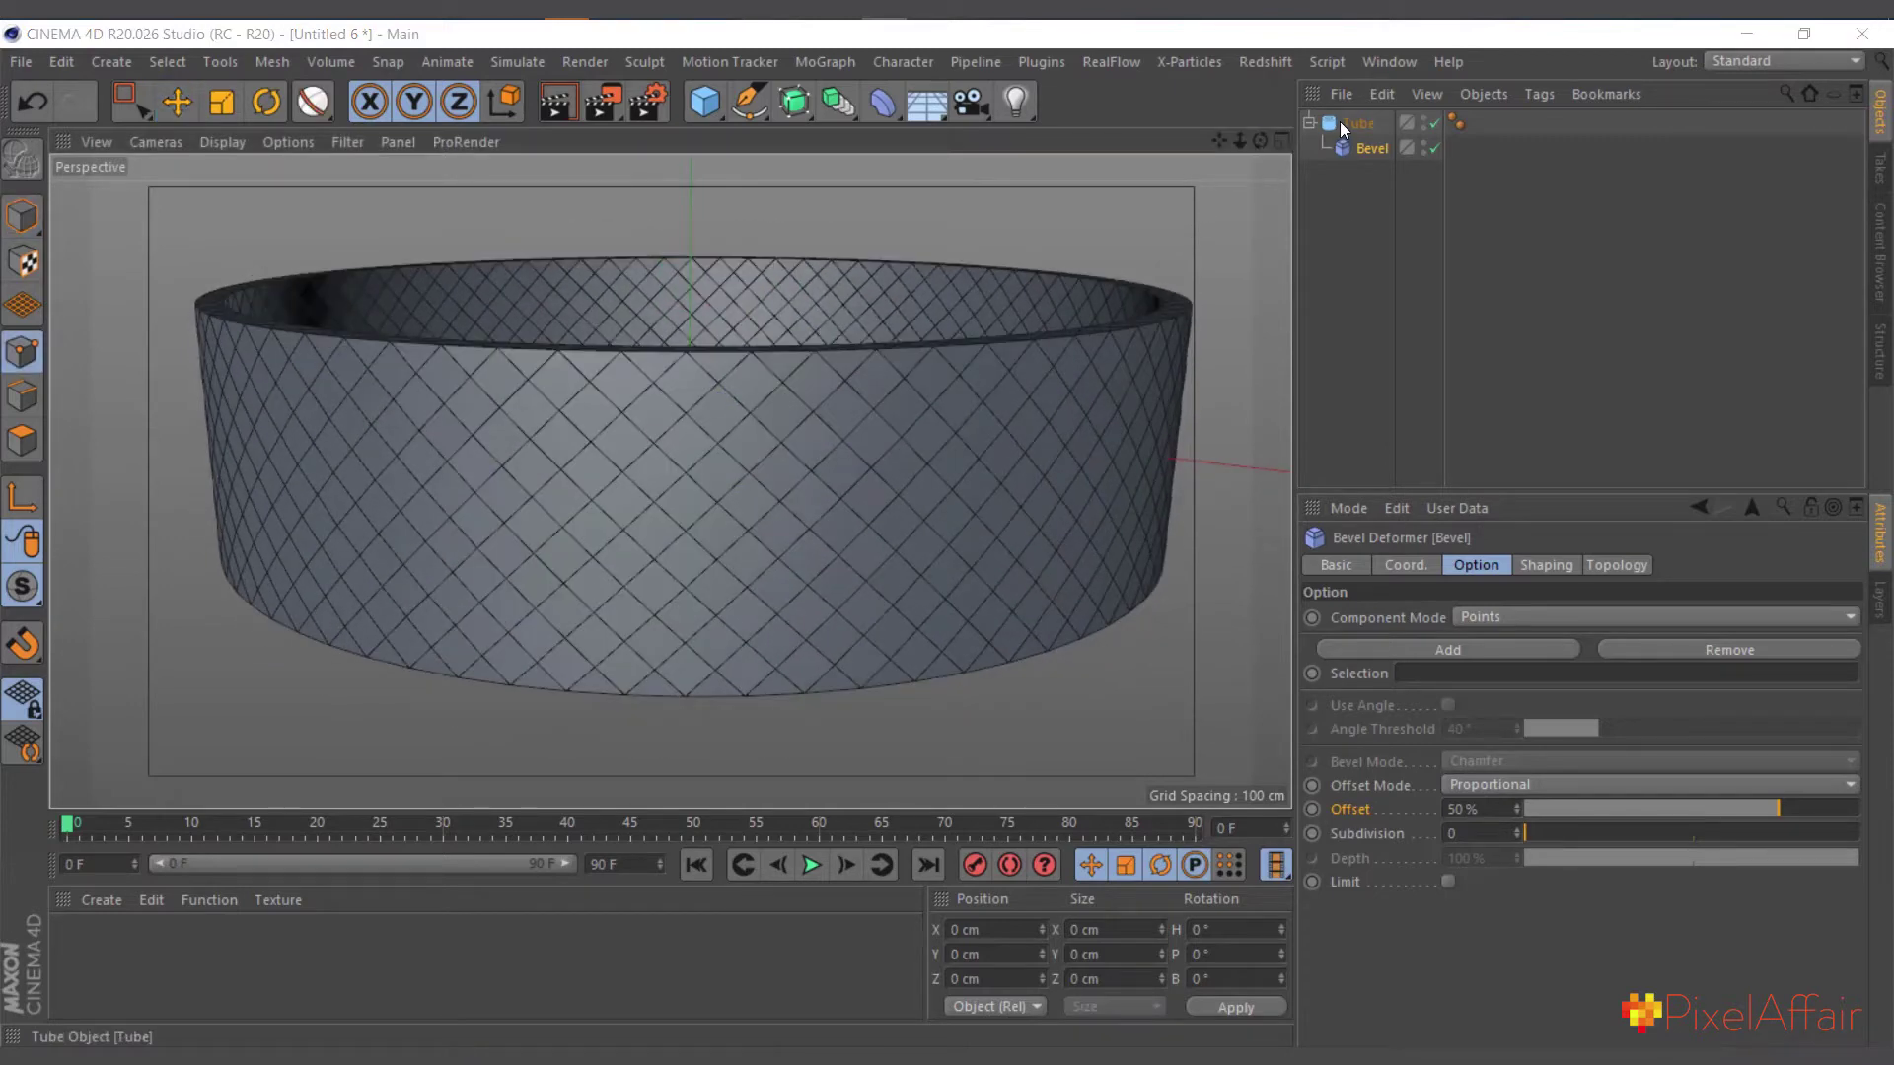
click(1340, 121)
click(1310, 123)
right_click(1339, 125)
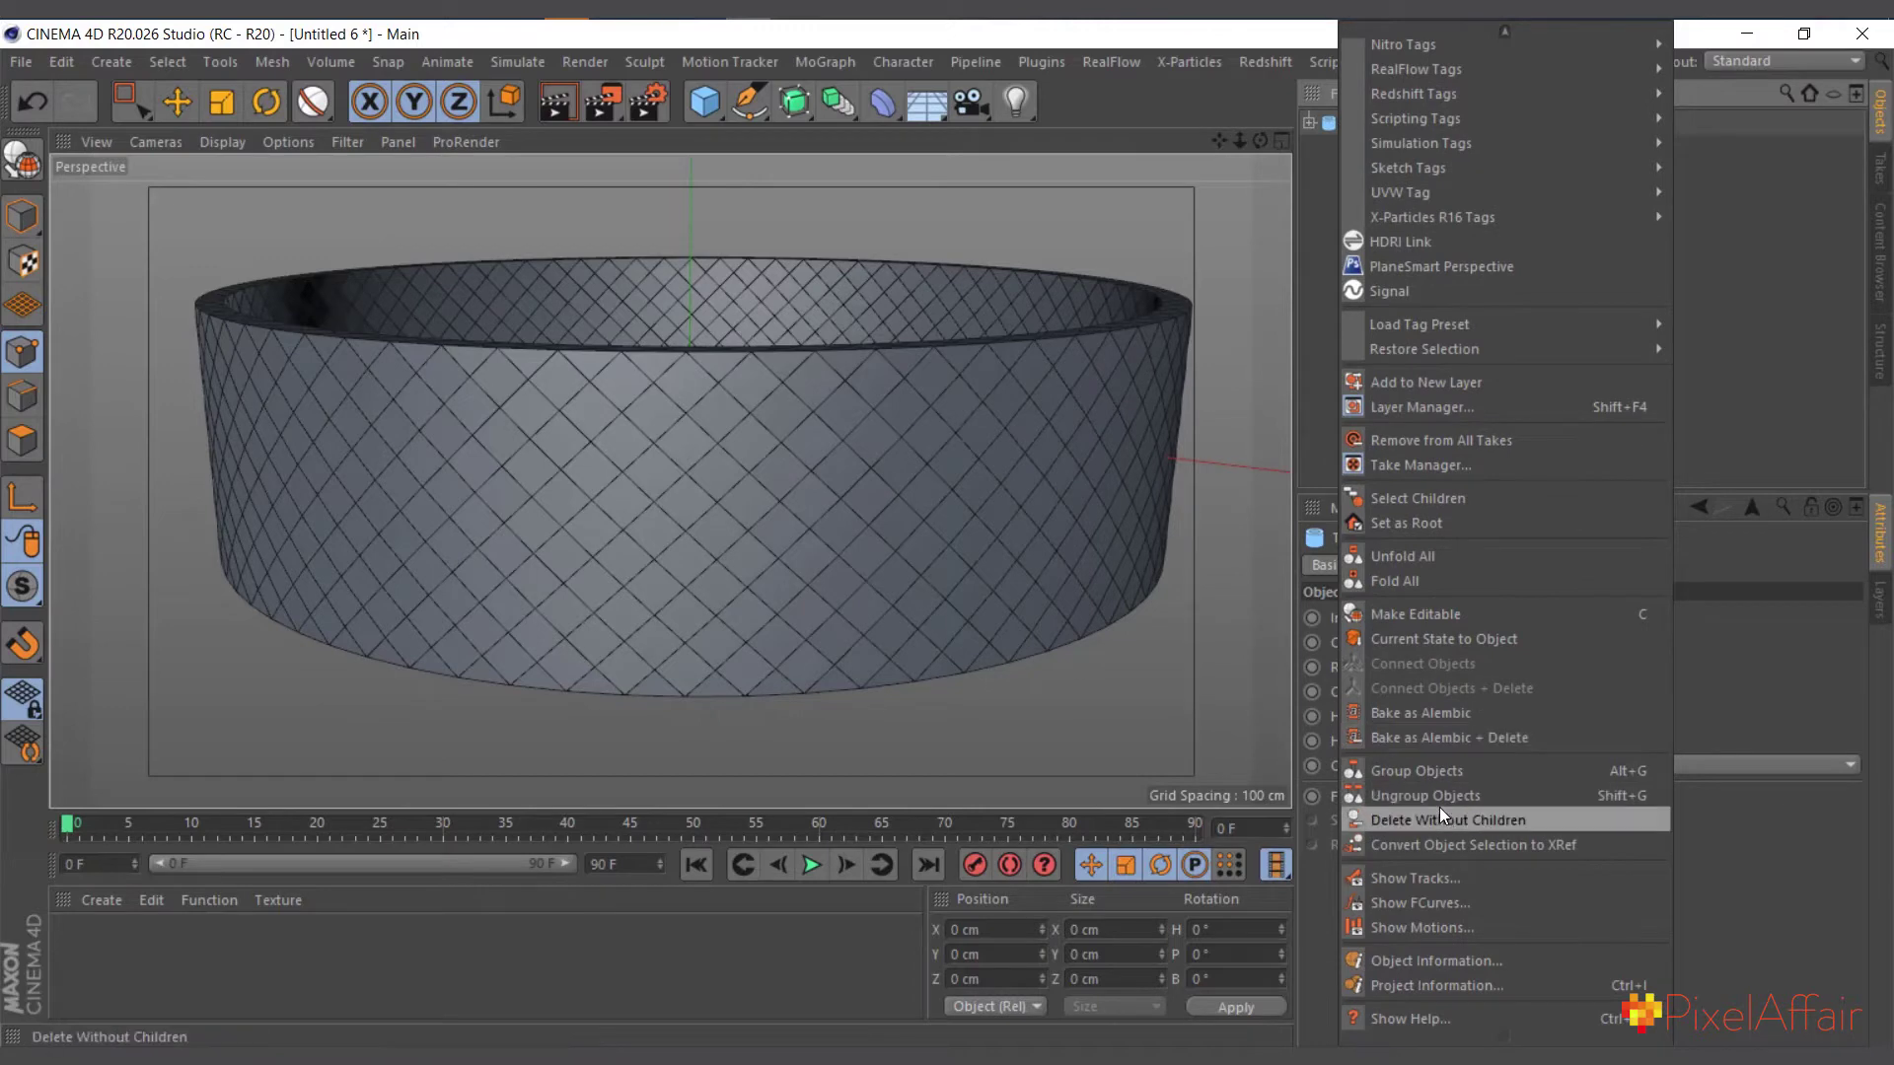
click(1428, 639)
Hide the original Tube and run Optimize on the points of the polygon copy.
click(1356, 150)
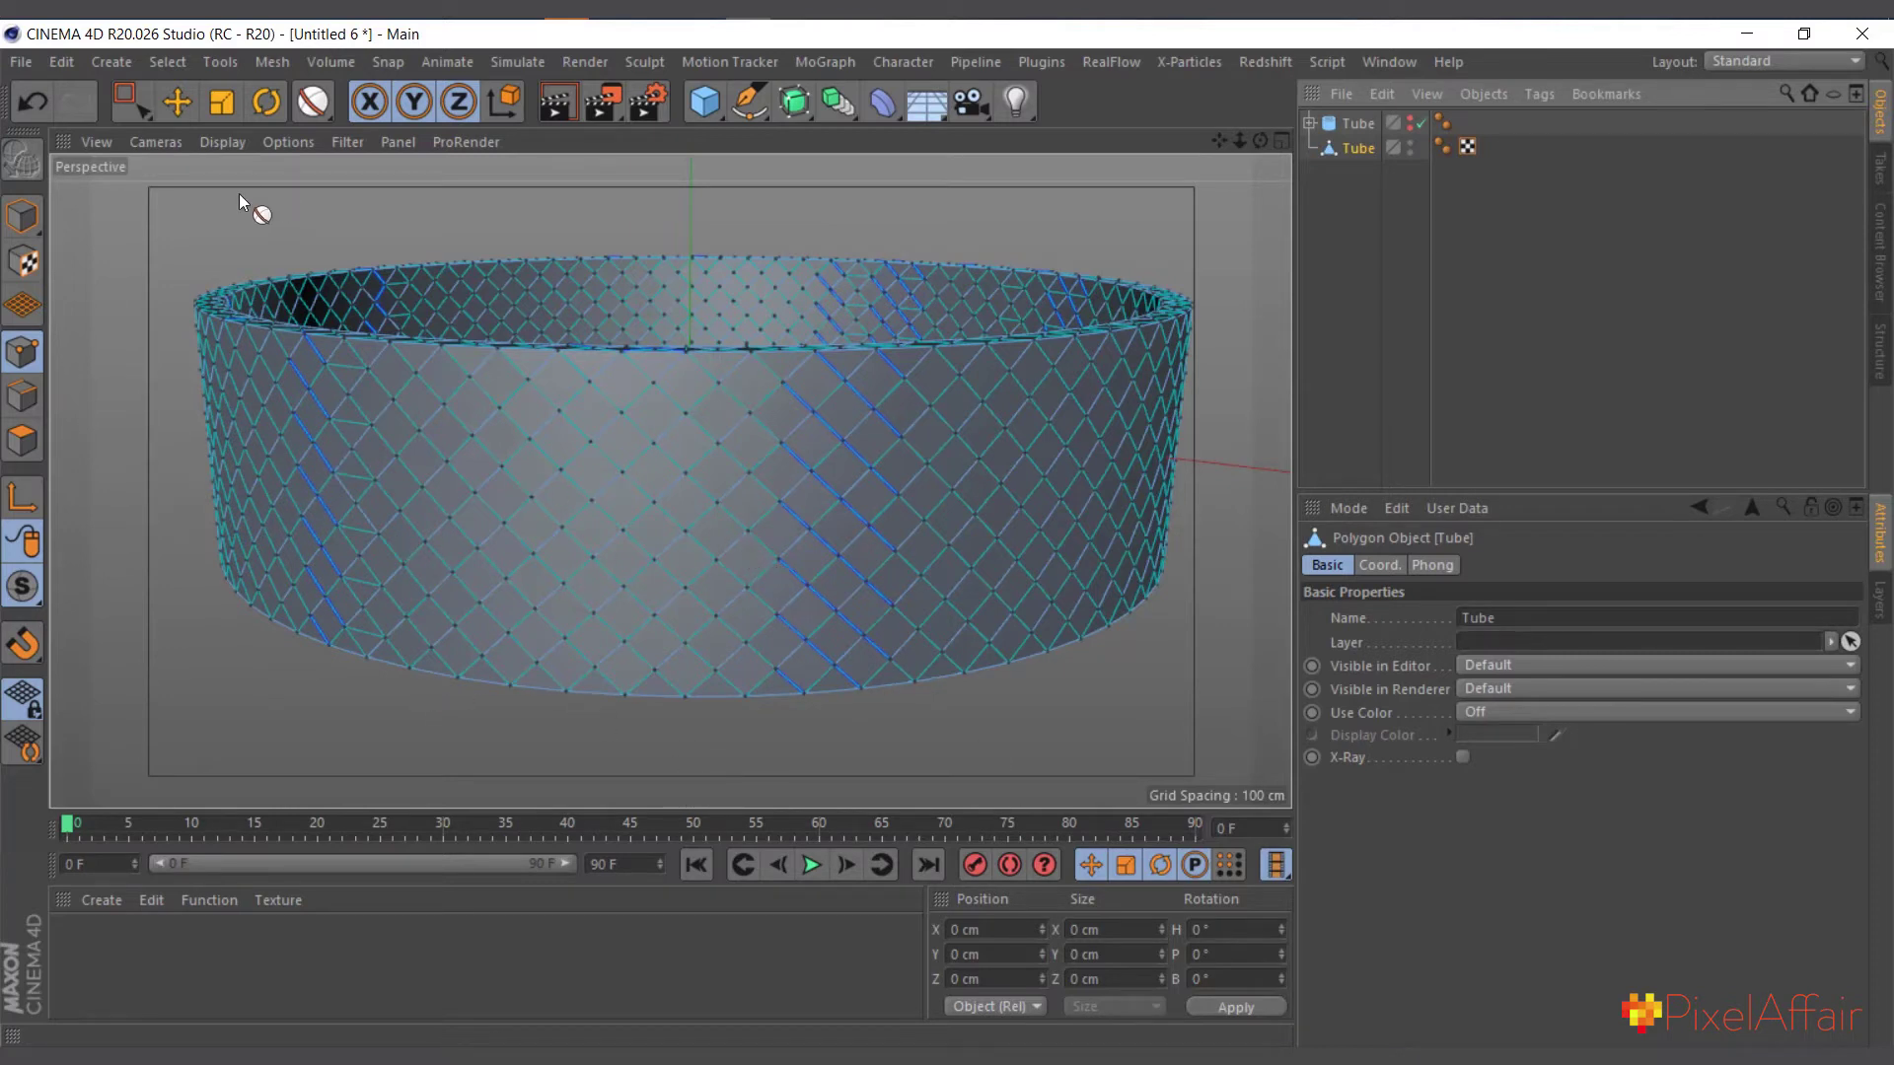
right_click(218, 237)
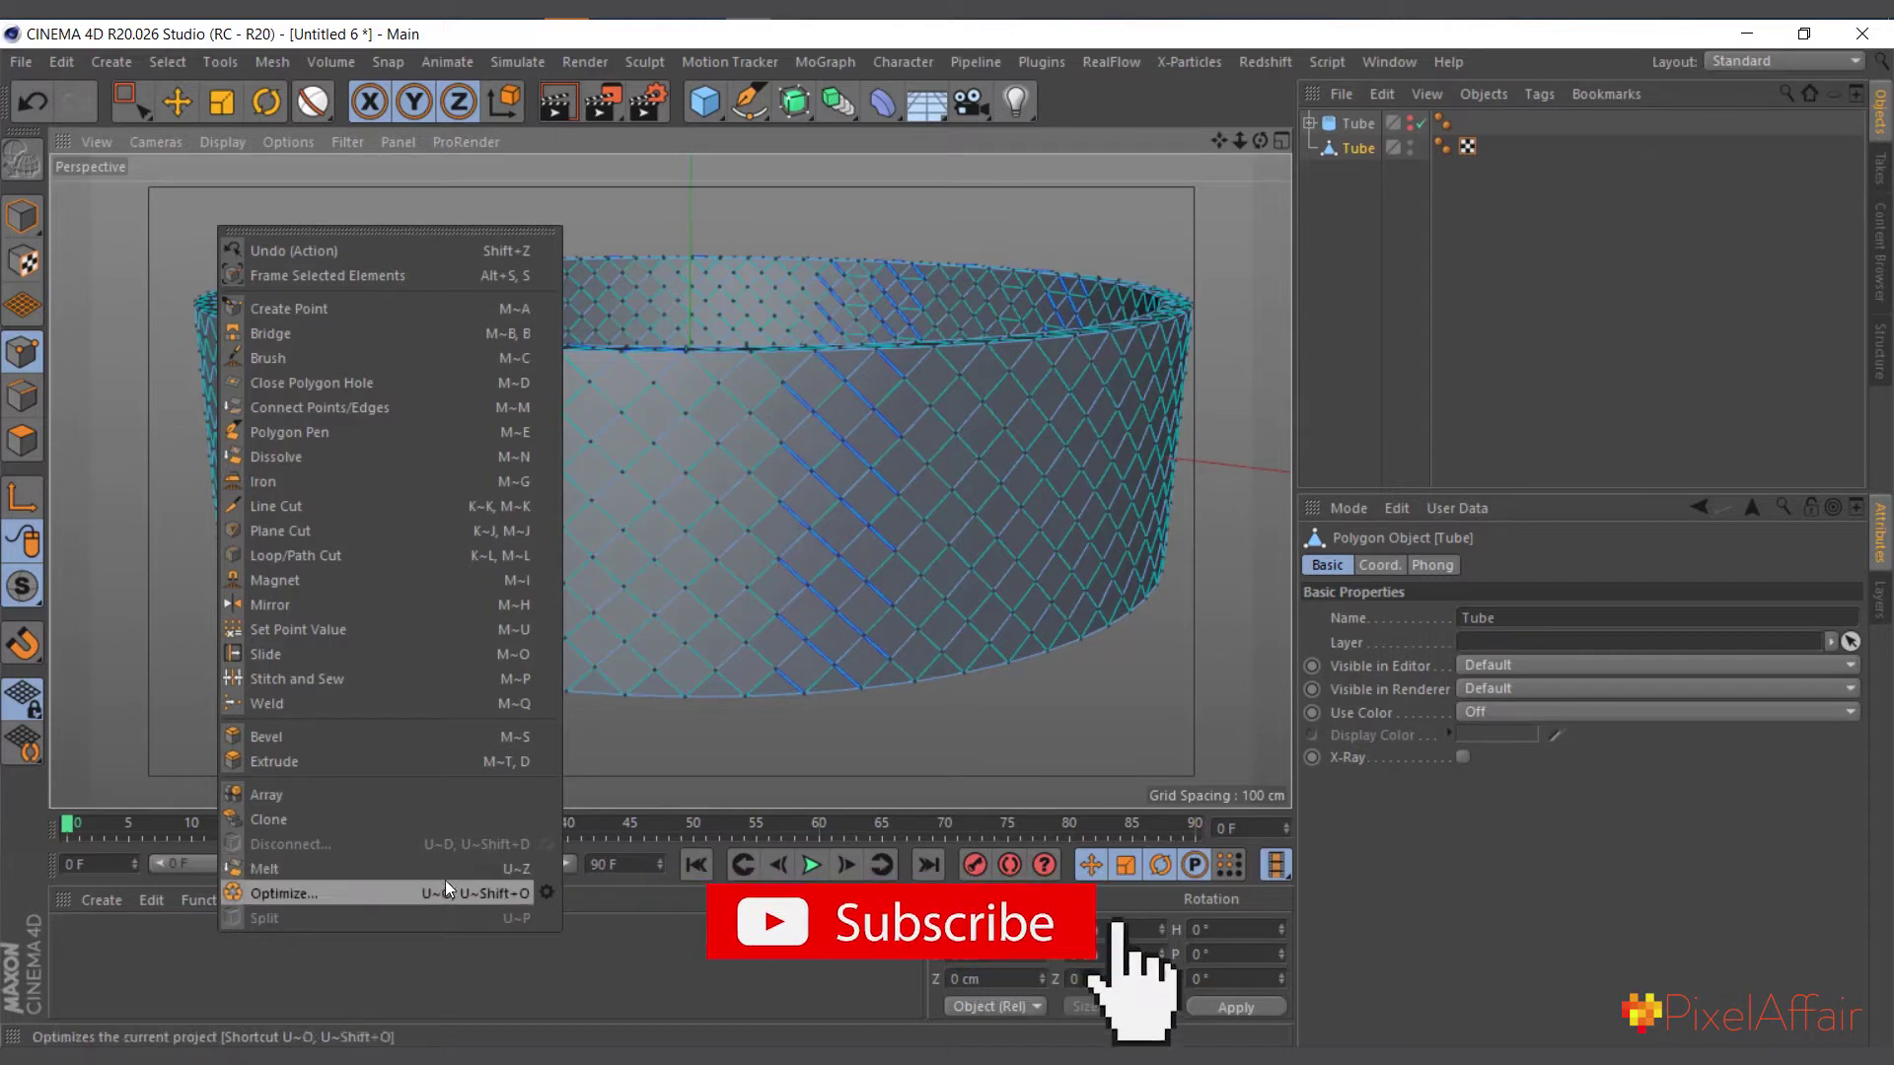
click(483, 891)
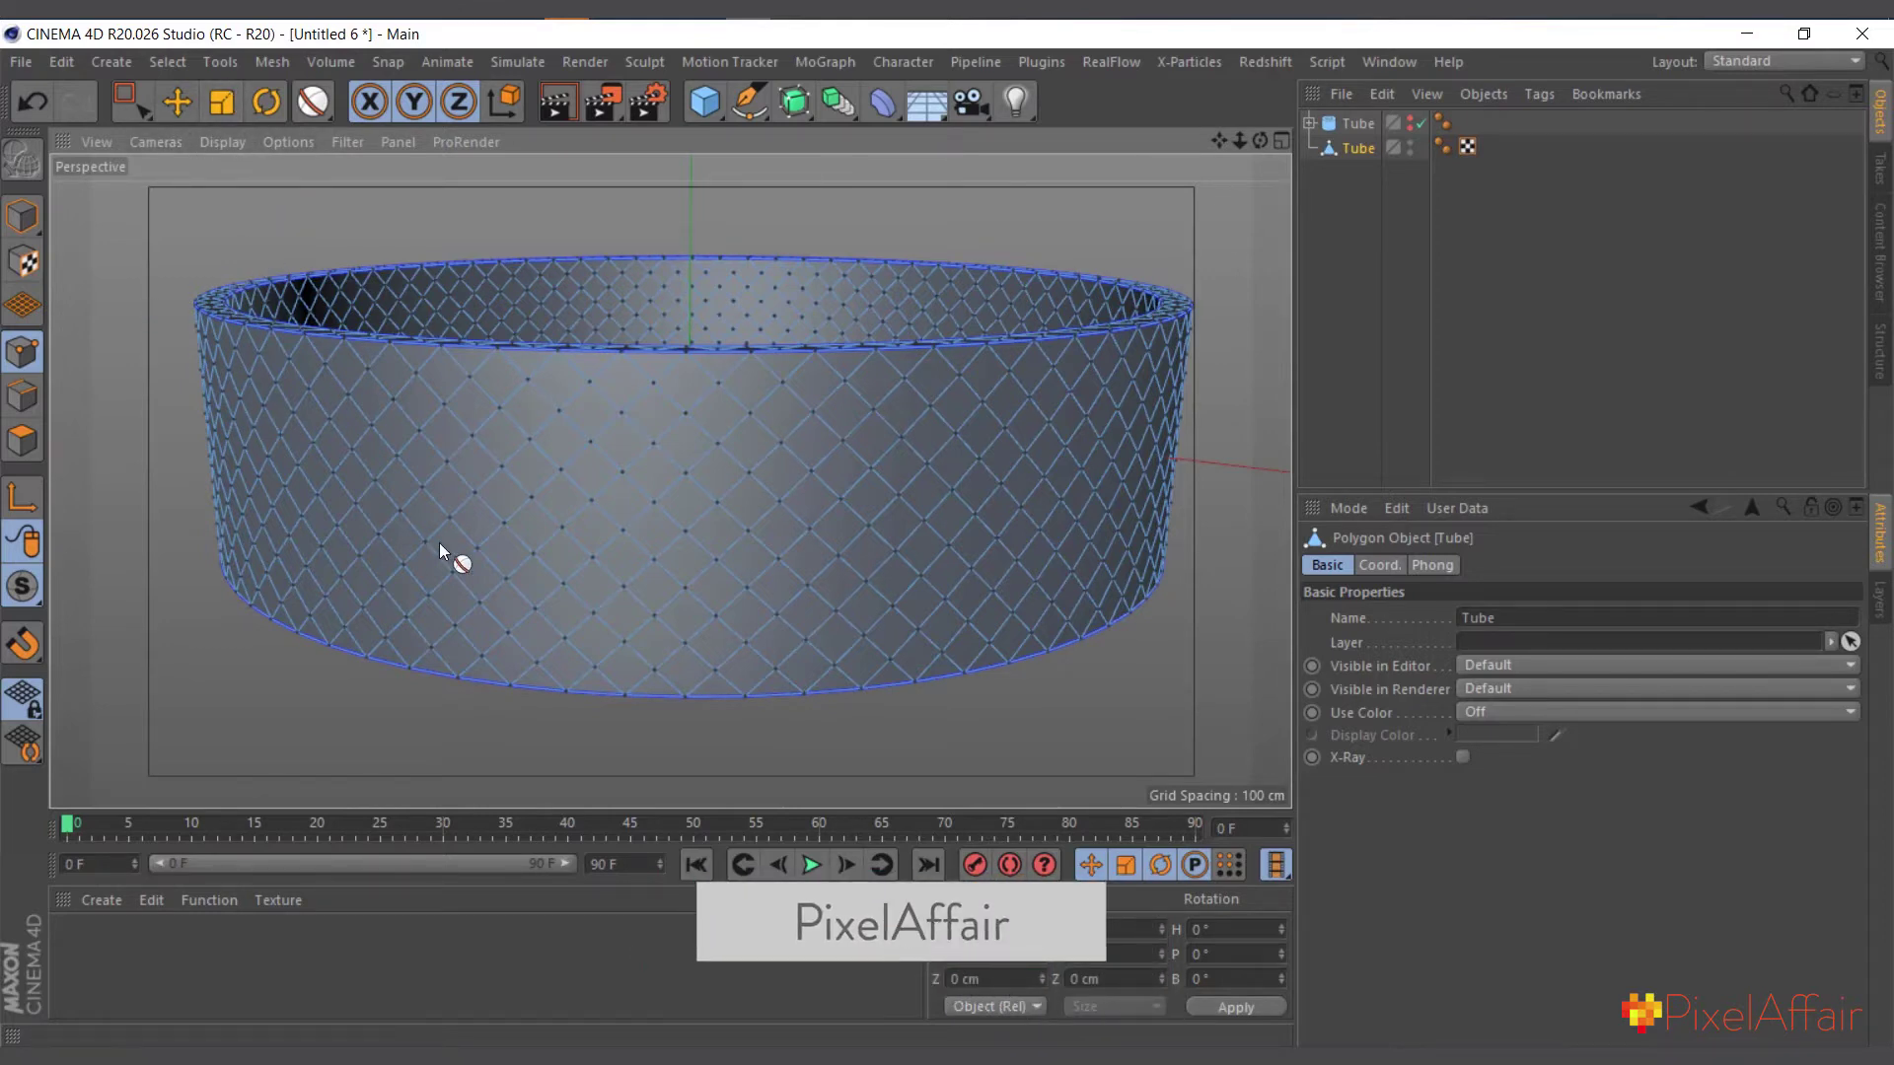
Select all polygons of the tube's outer wall with Phong Break Selection and store them in a polygon selection tag.
key(u)
click(604, 572)
click(314, 101)
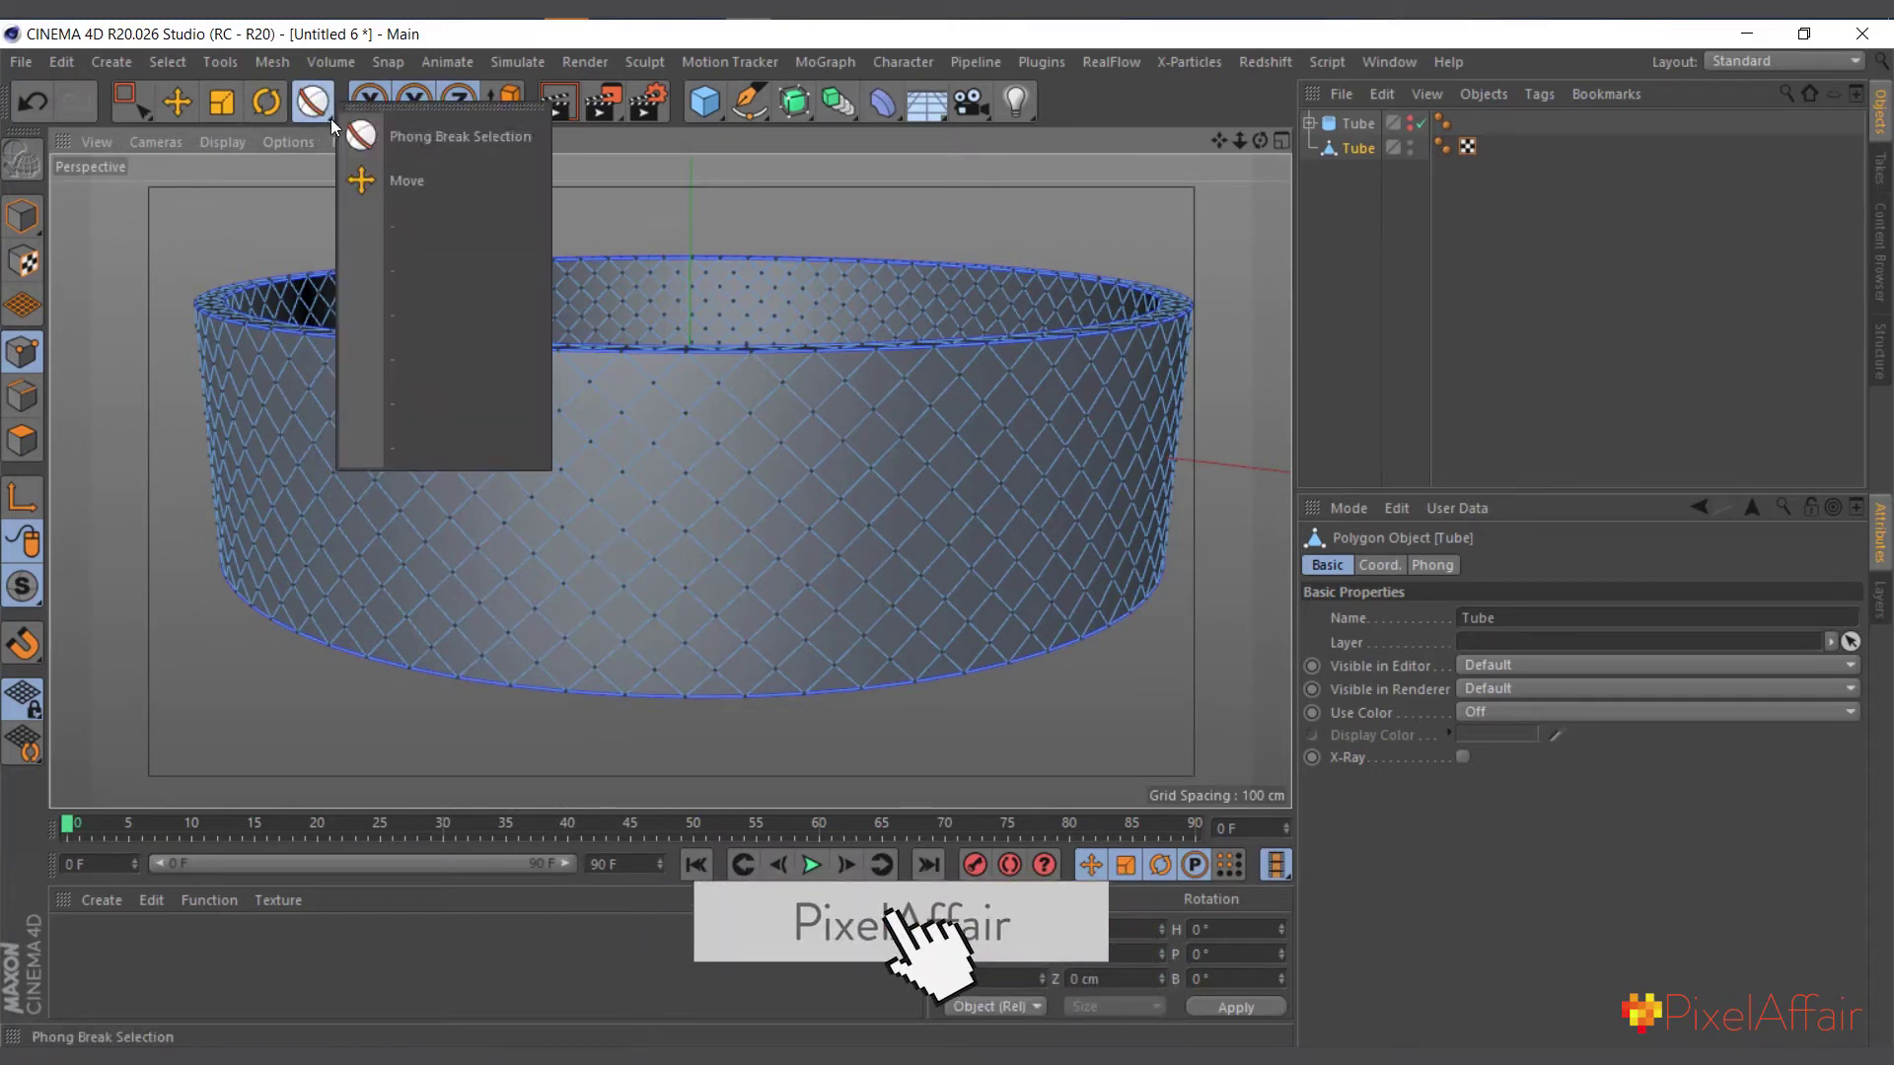
click(360, 136)
click(22, 441)
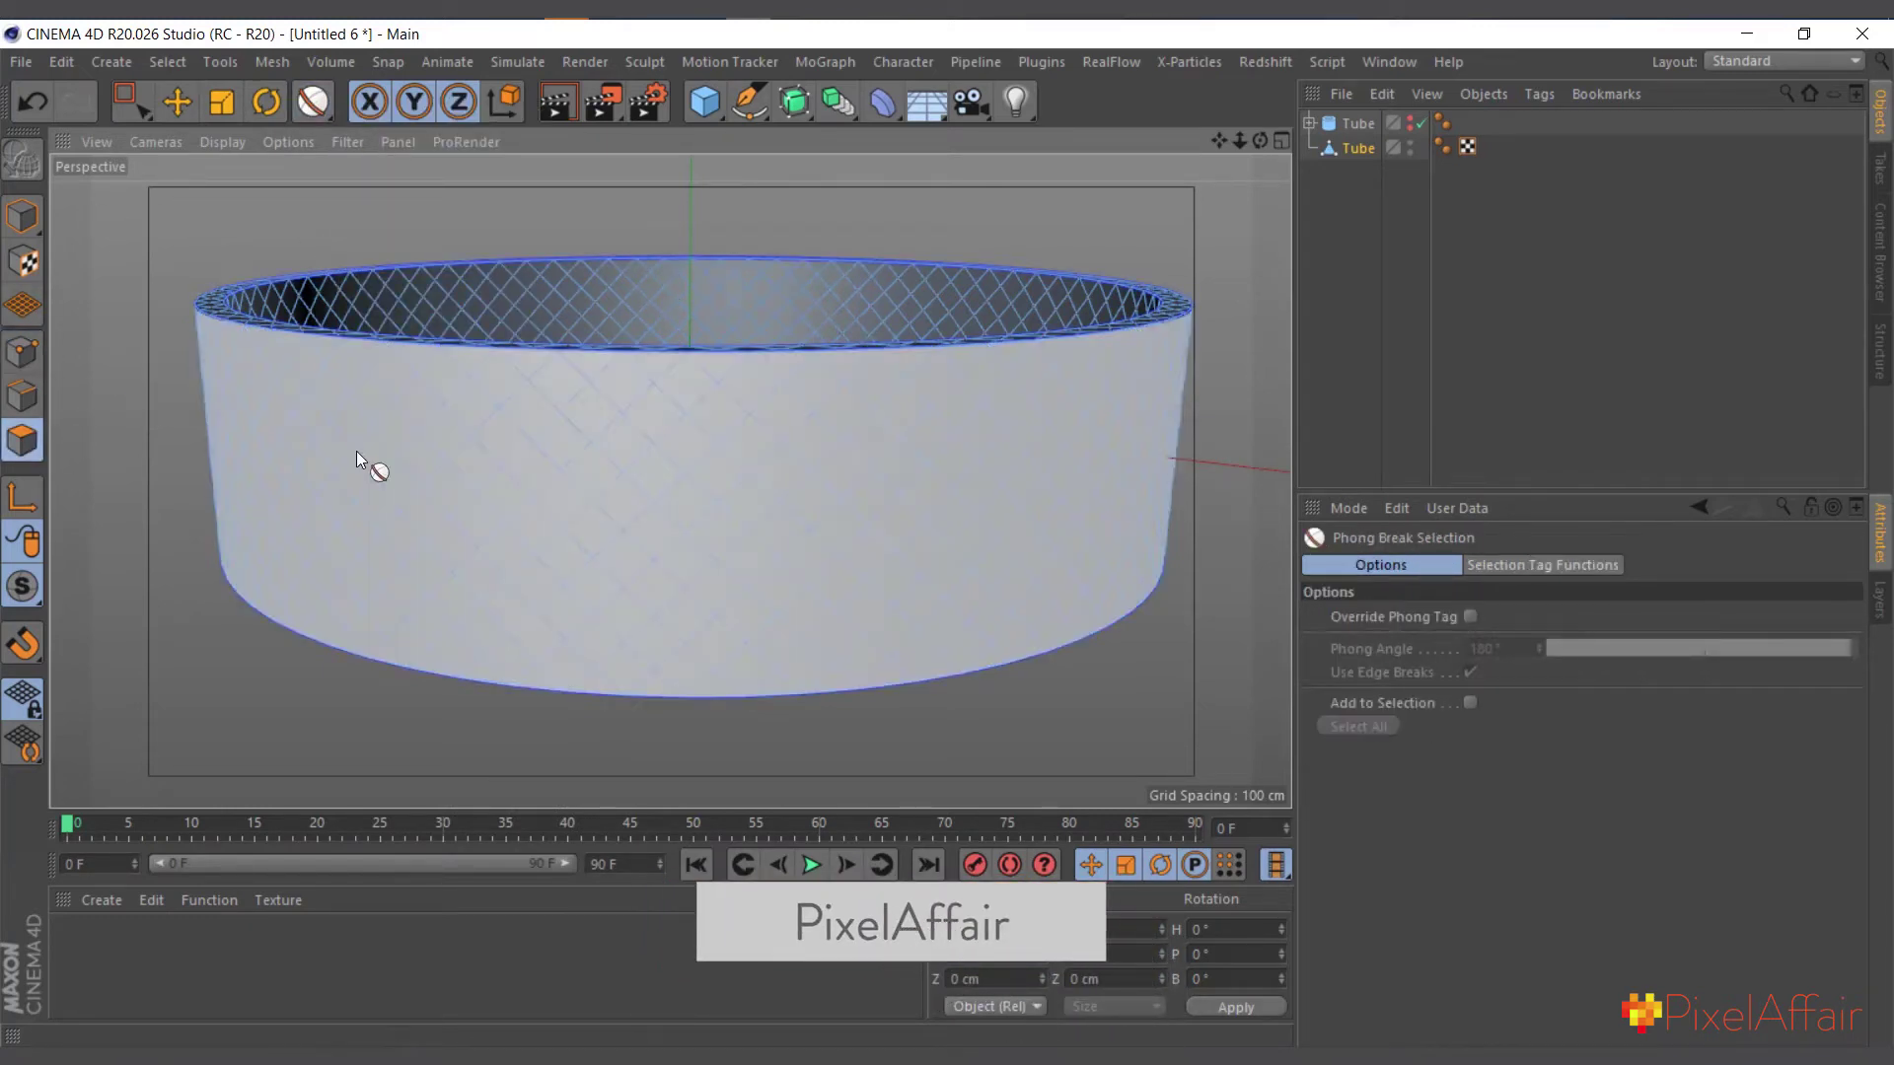
click(161, 62)
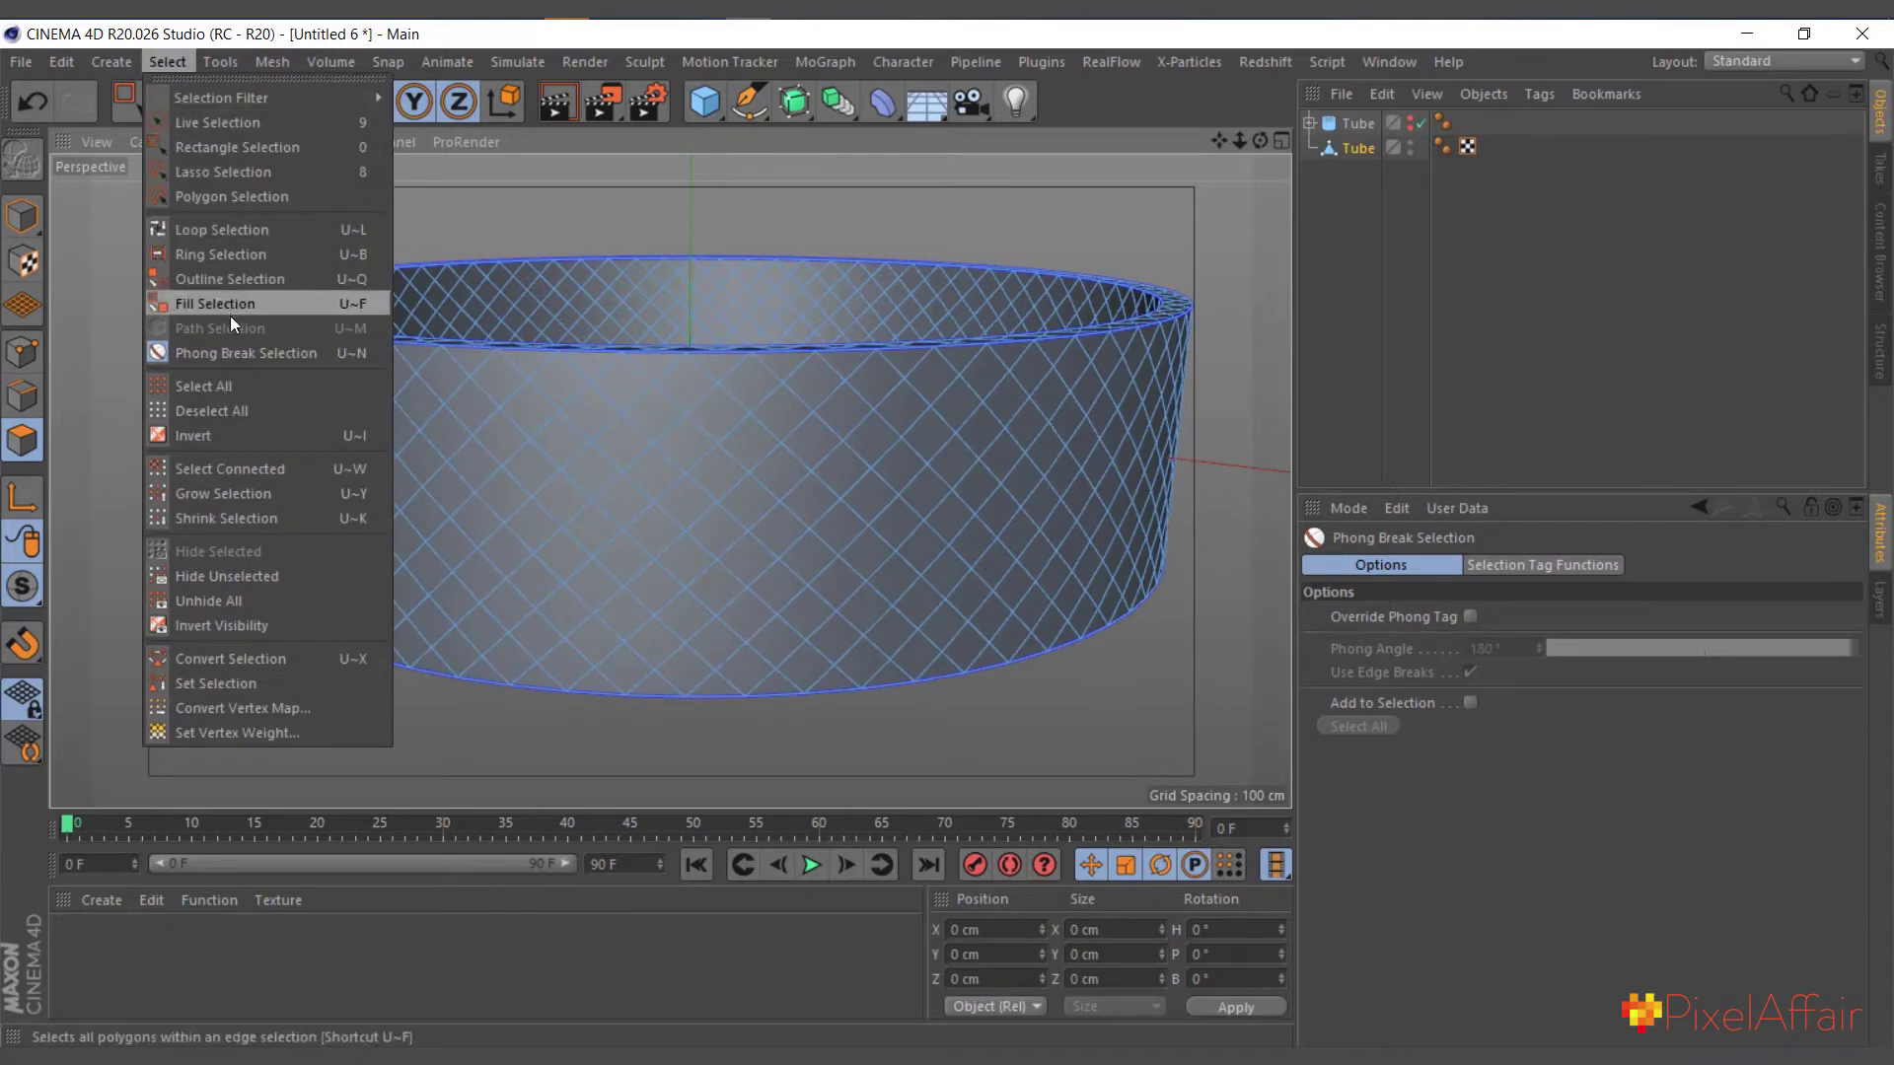
click(653, 528)
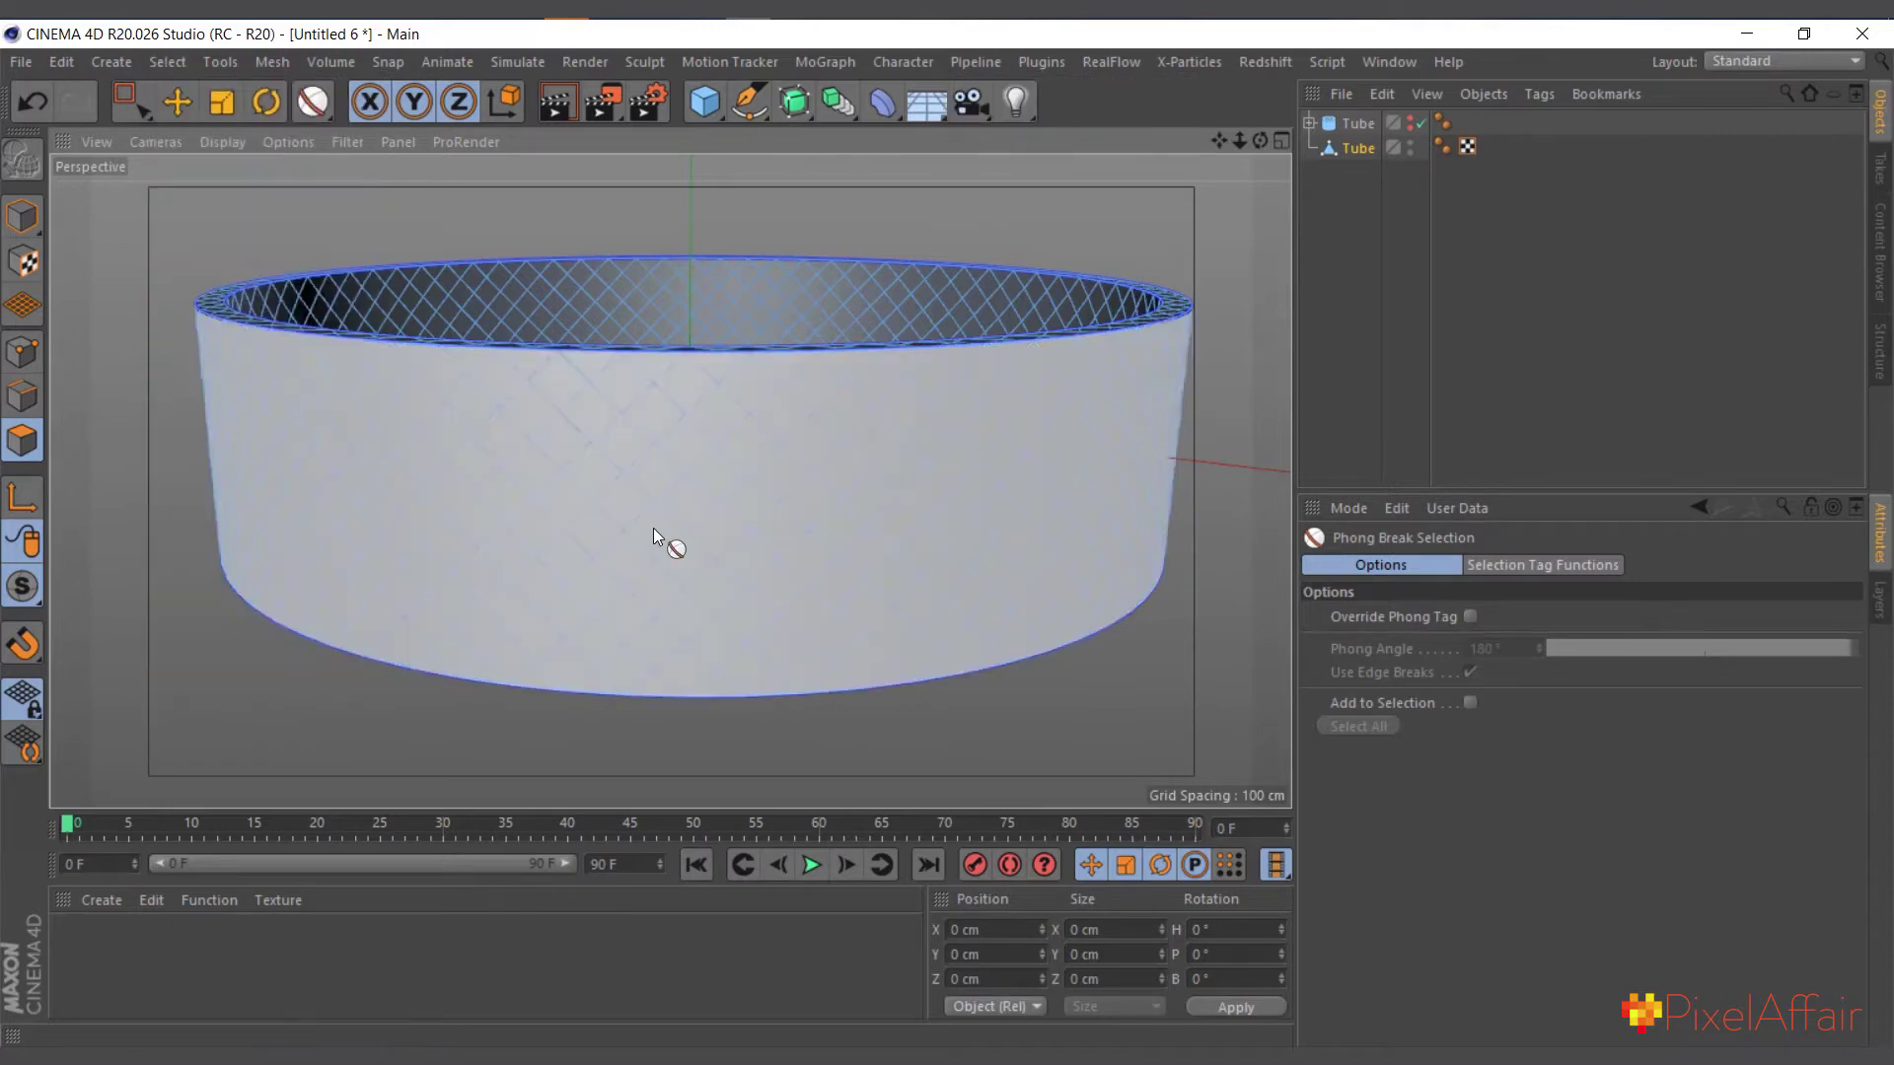
click(645, 505)
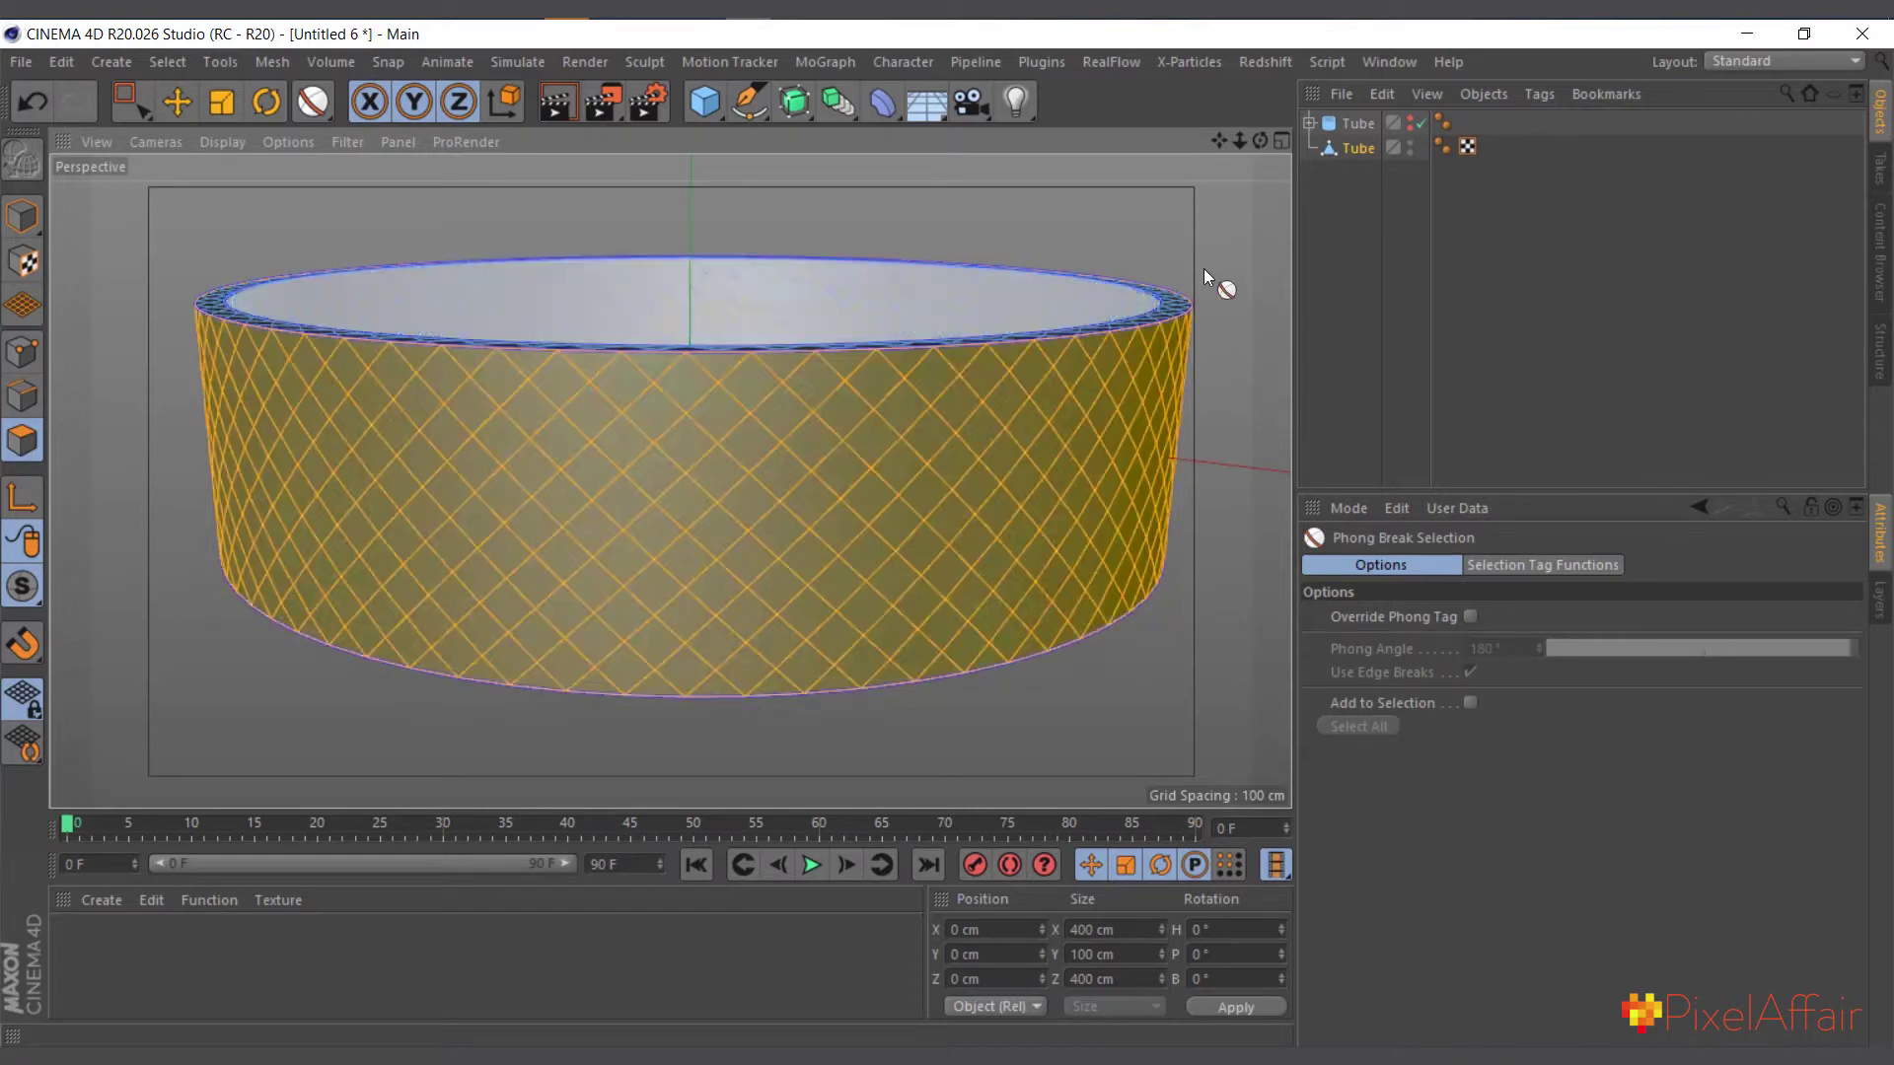
click(352, 318)
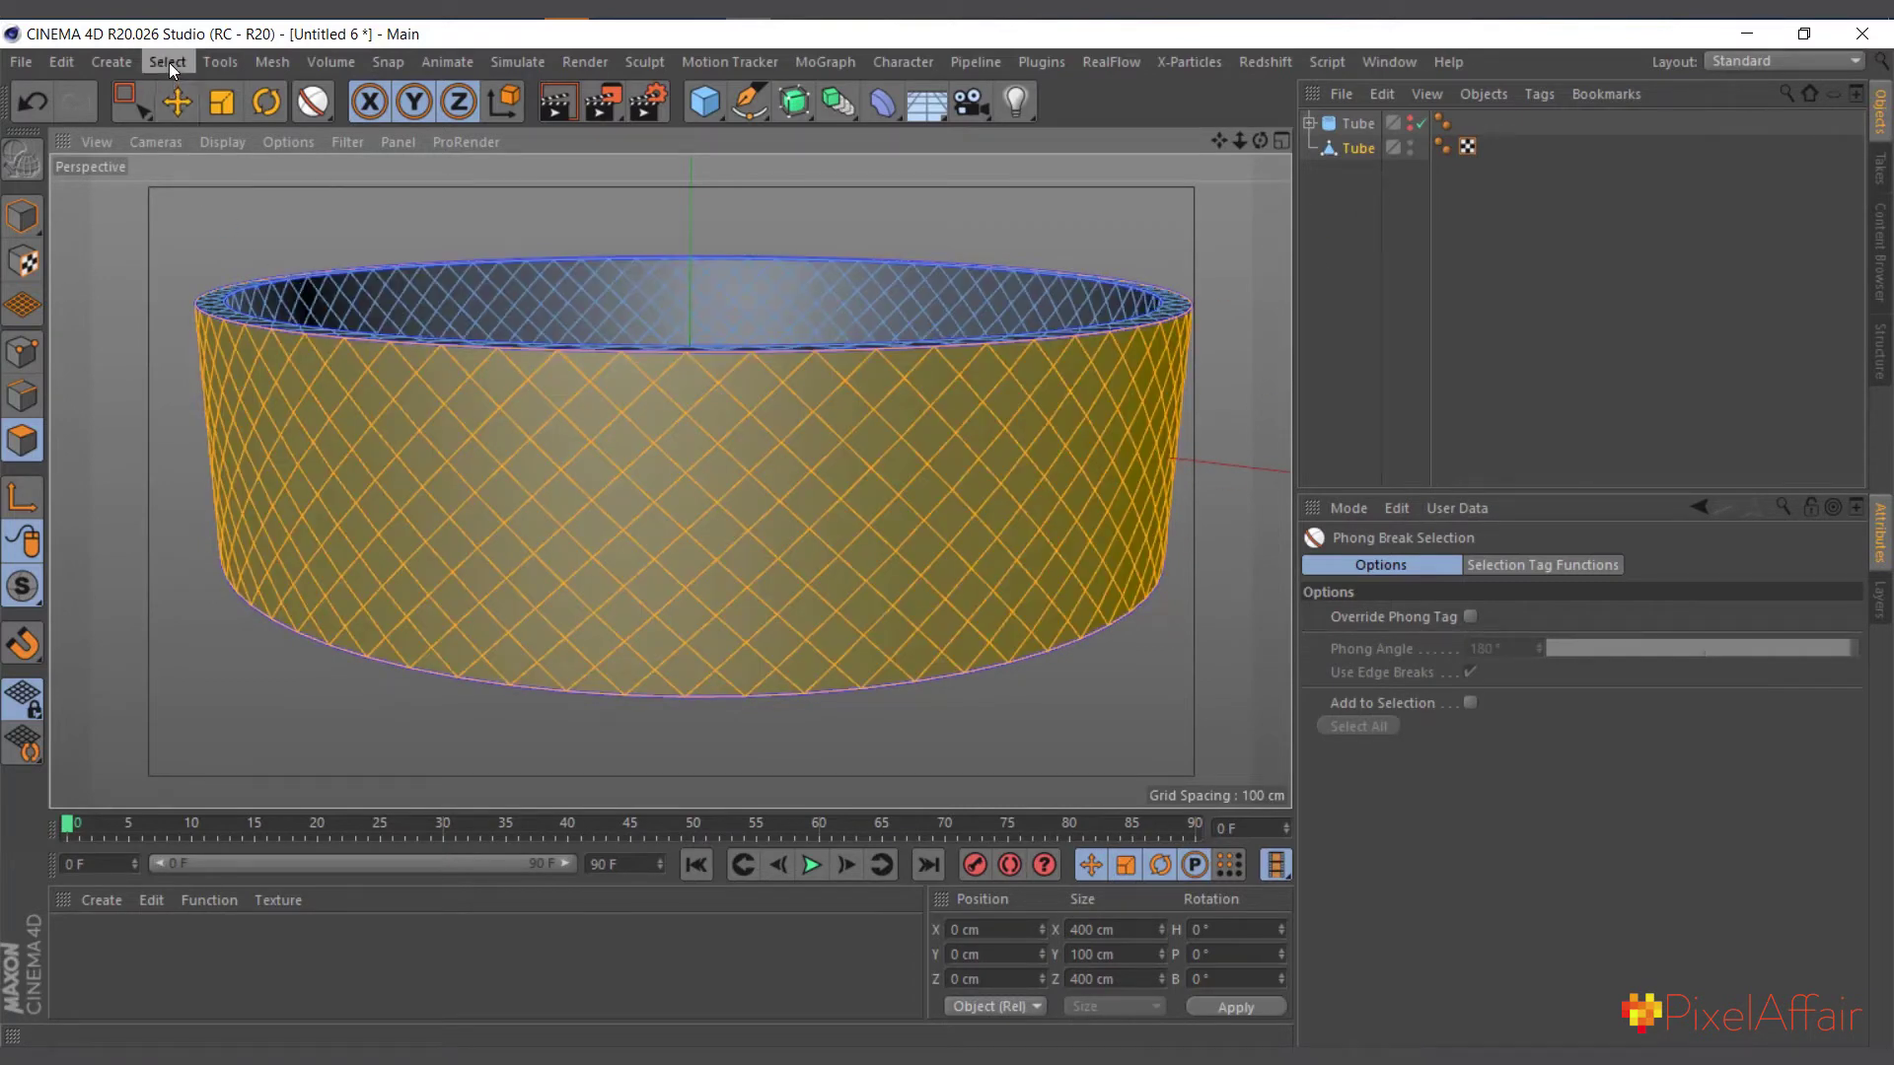
click(168, 61)
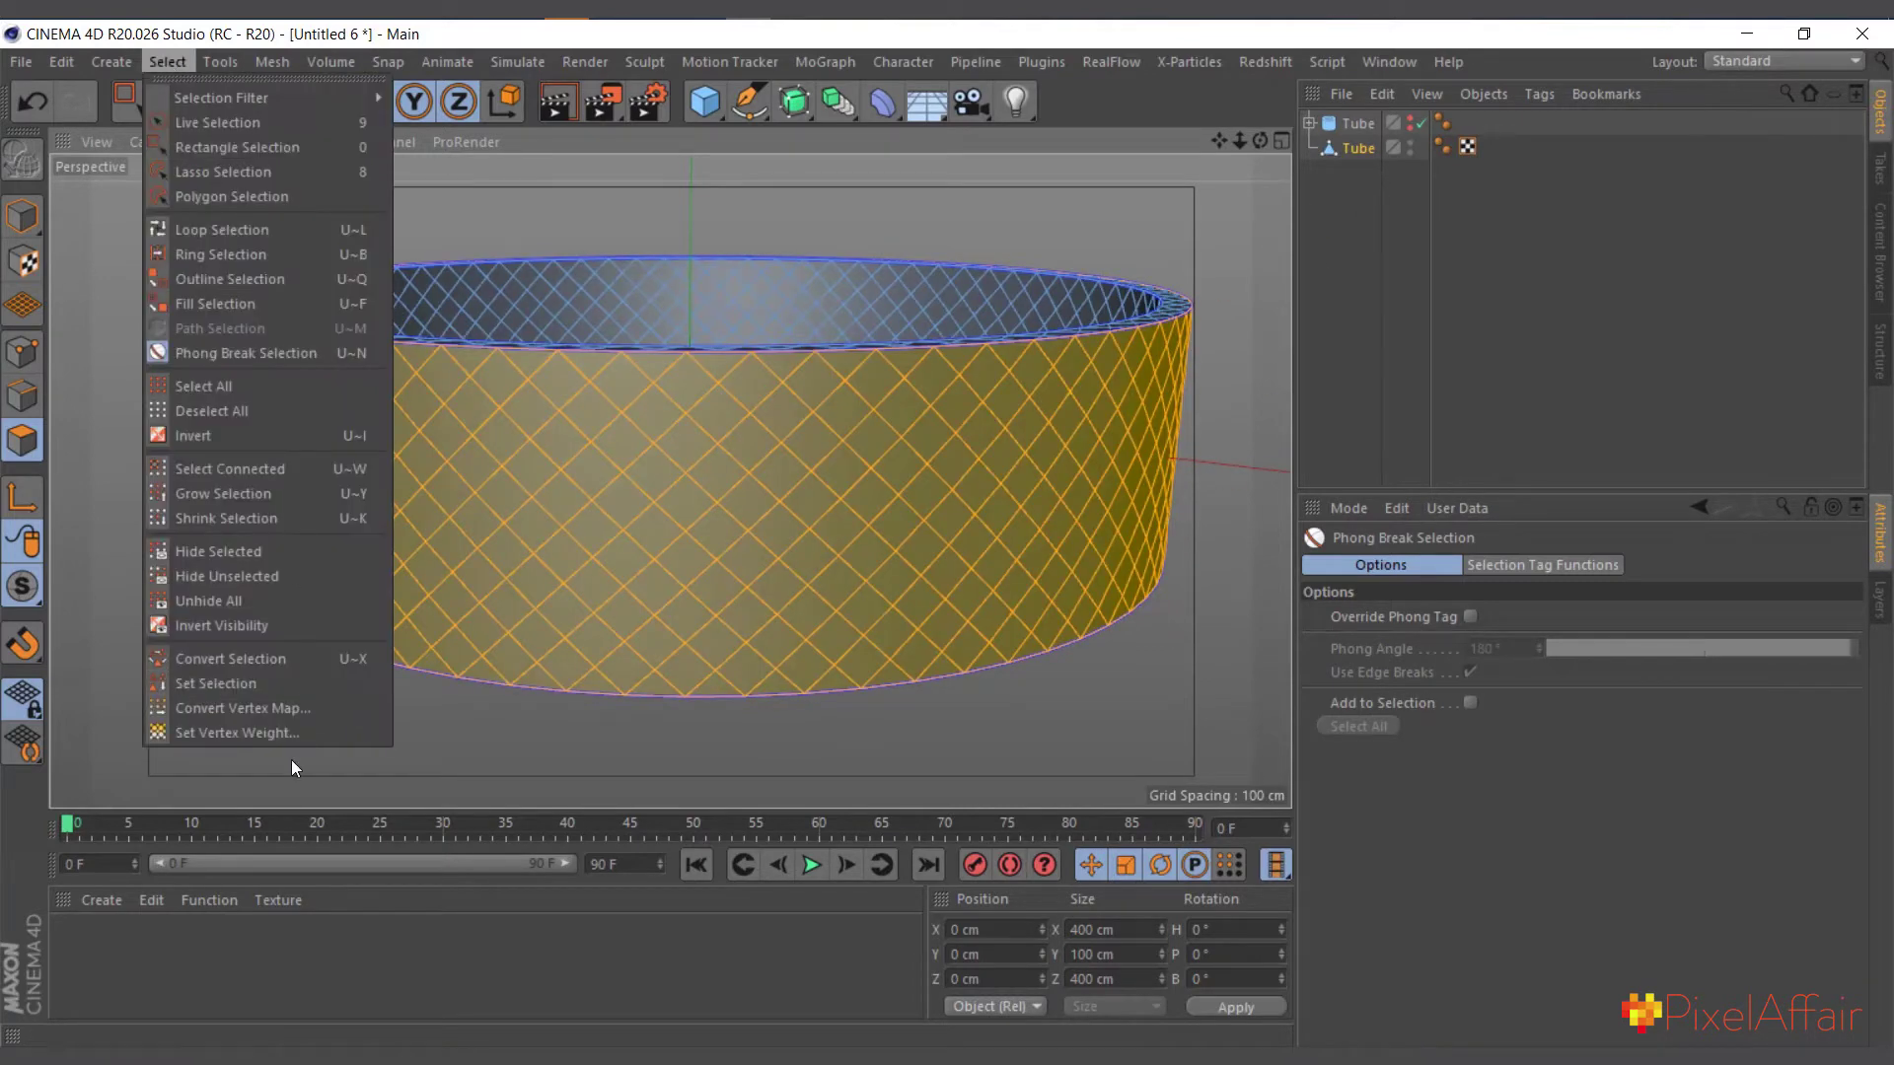
click(257, 683)
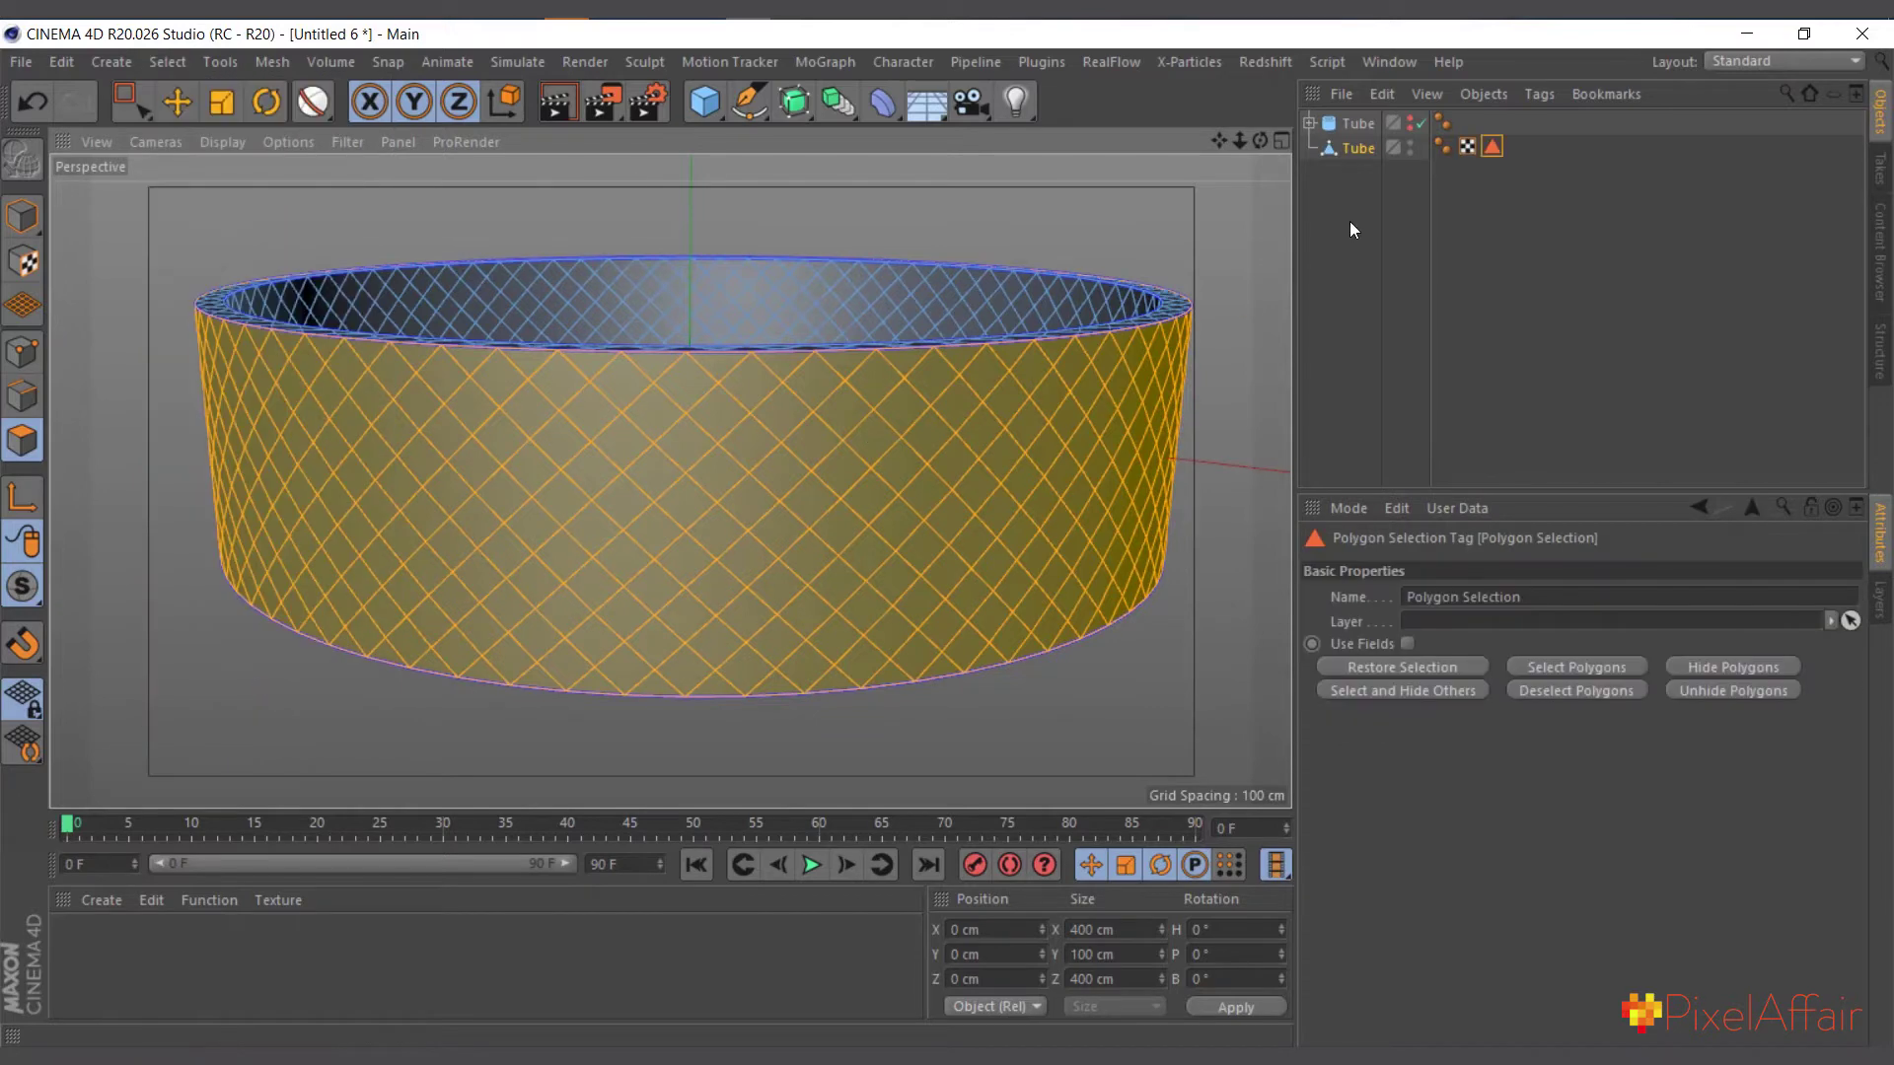
click(829, 62)
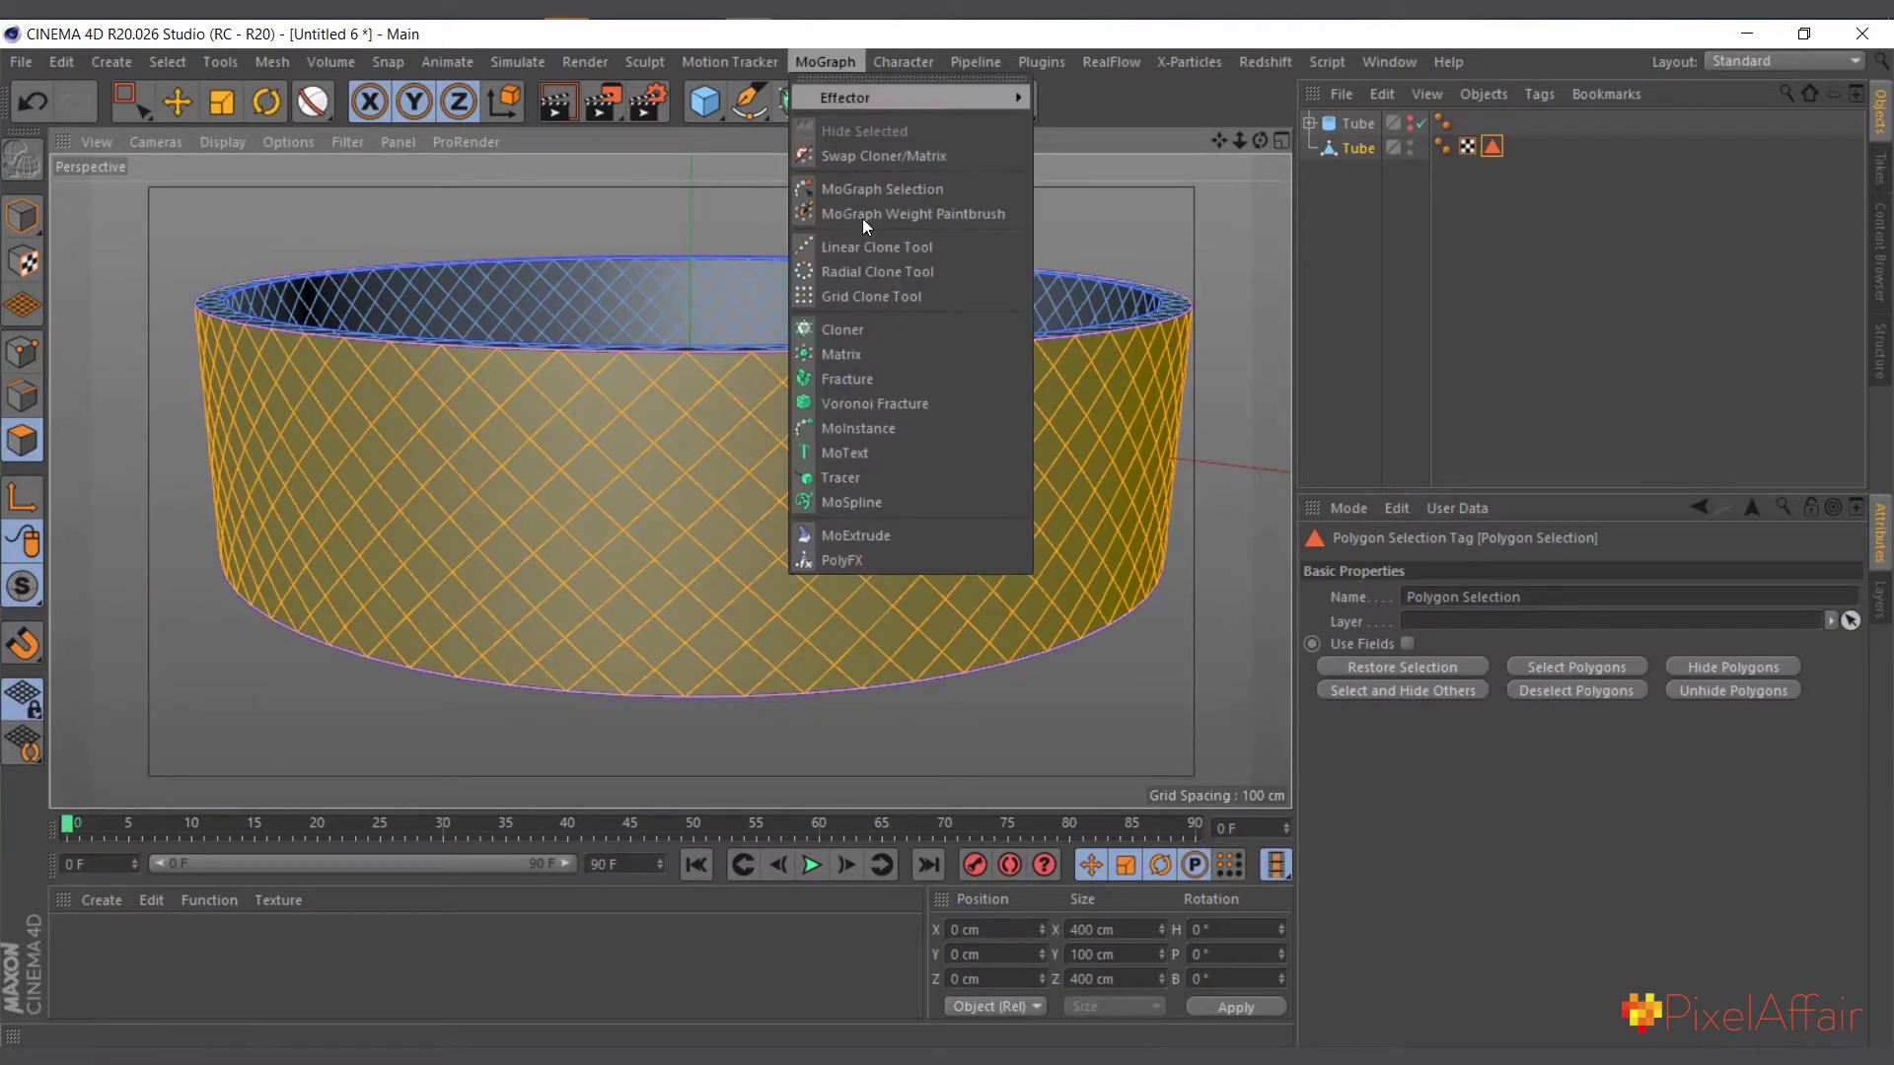
click(855, 561)
click(1373, 122)
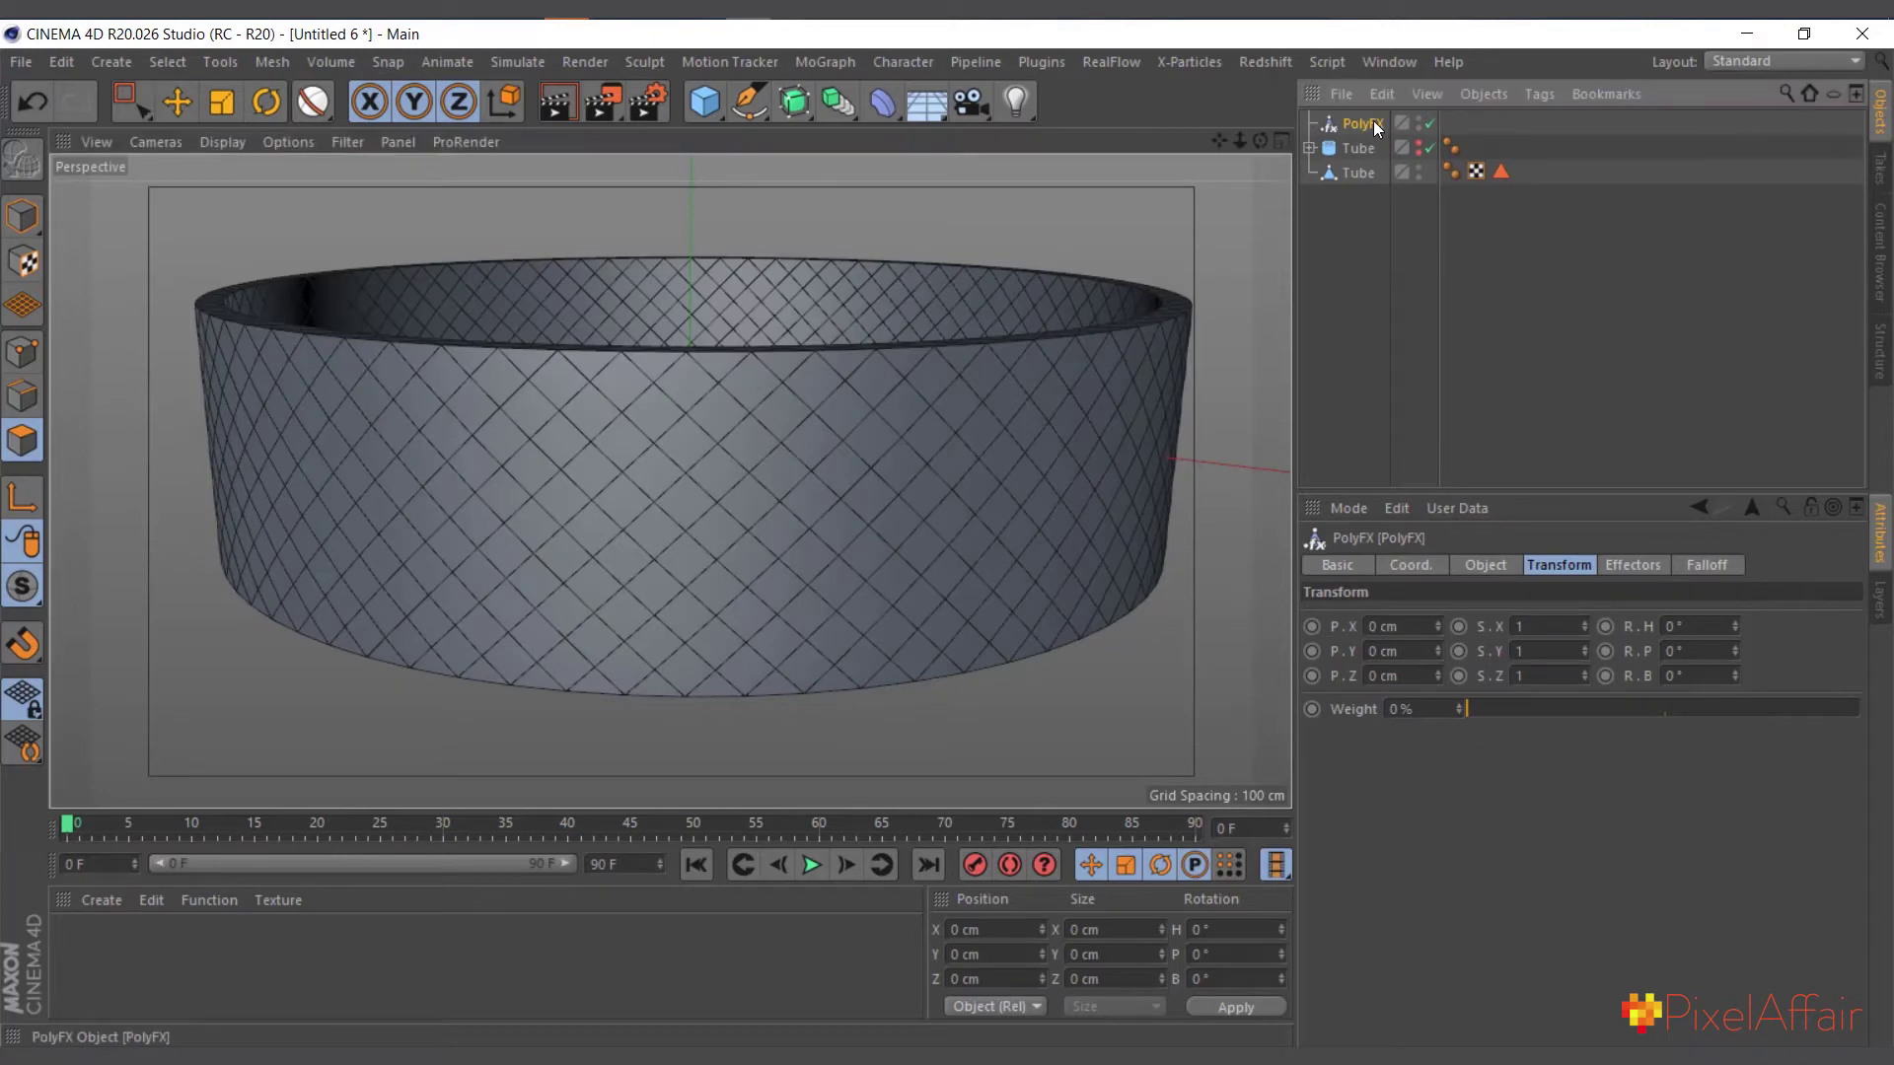
key(Delete)
Add a MoExtrude deformer and make it a child of the polygon Tube.
click(827, 63)
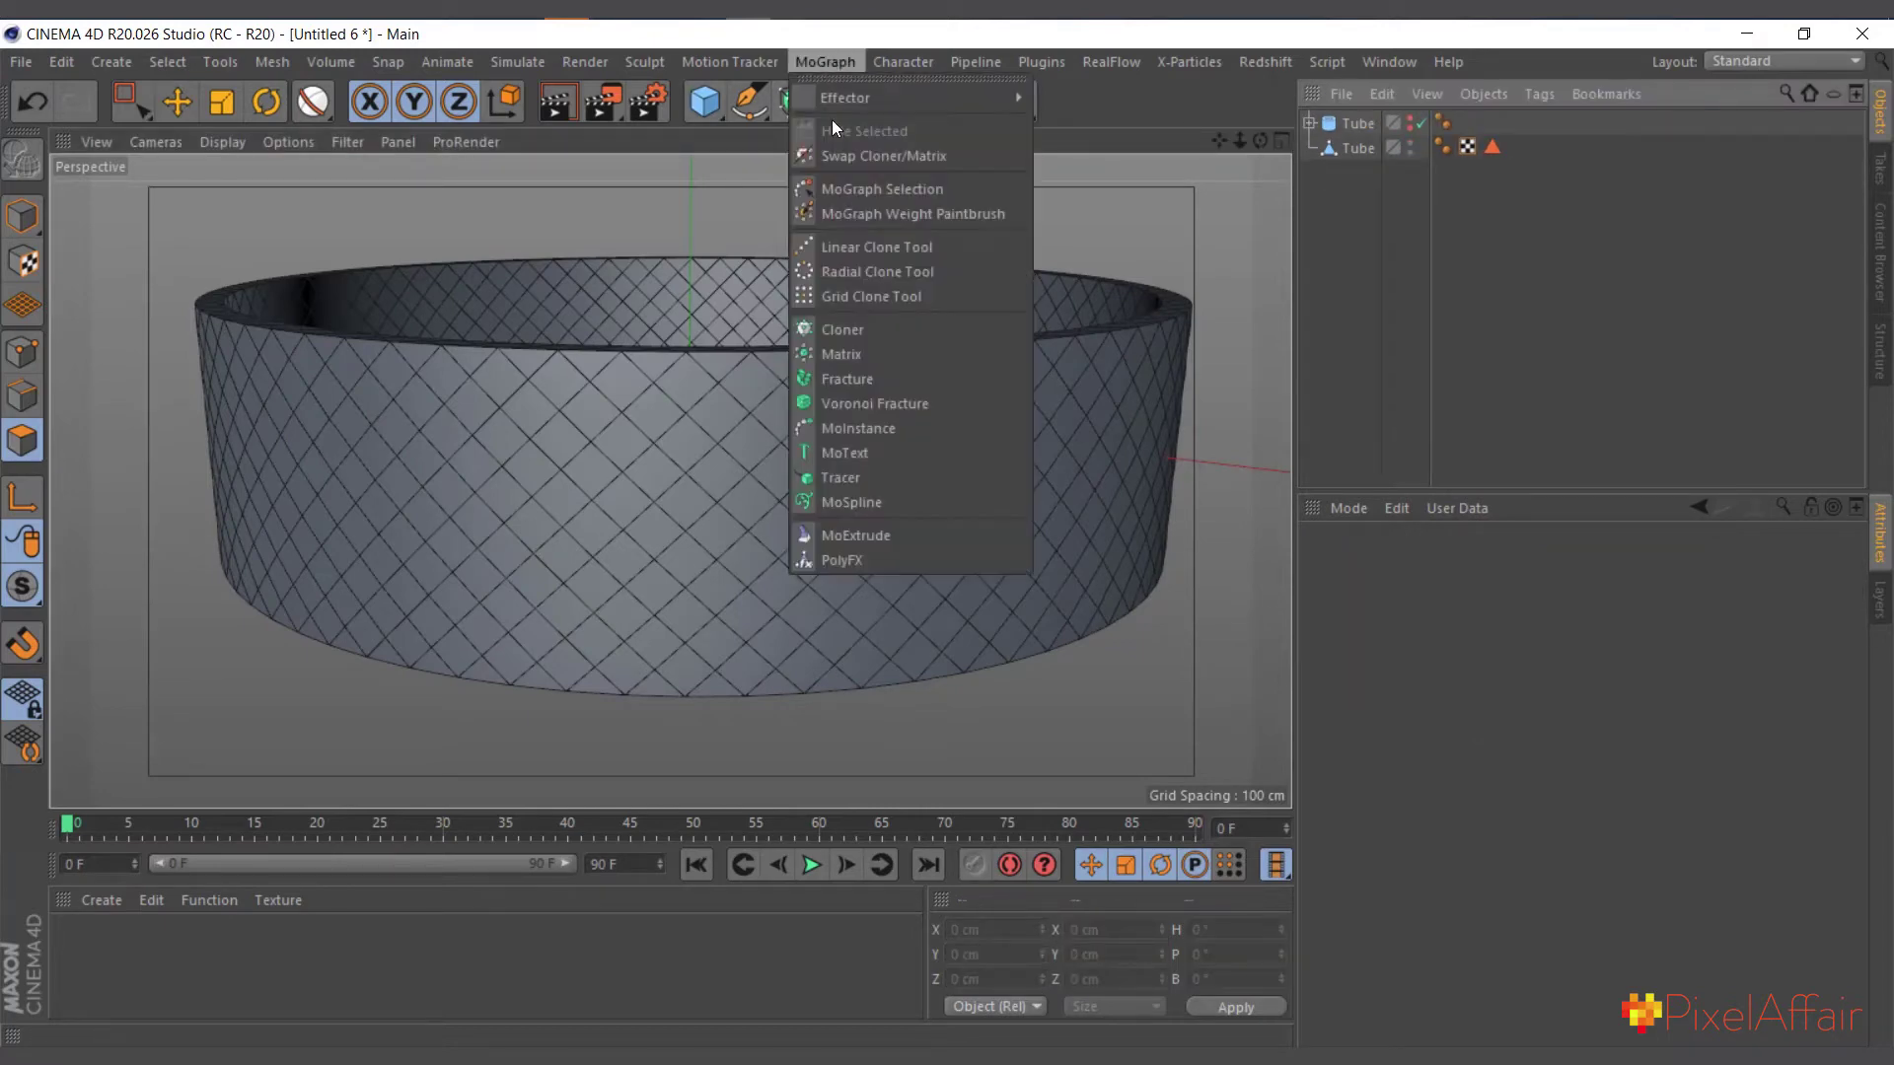
click(862, 535)
drag(1365, 125, 1365, 169)
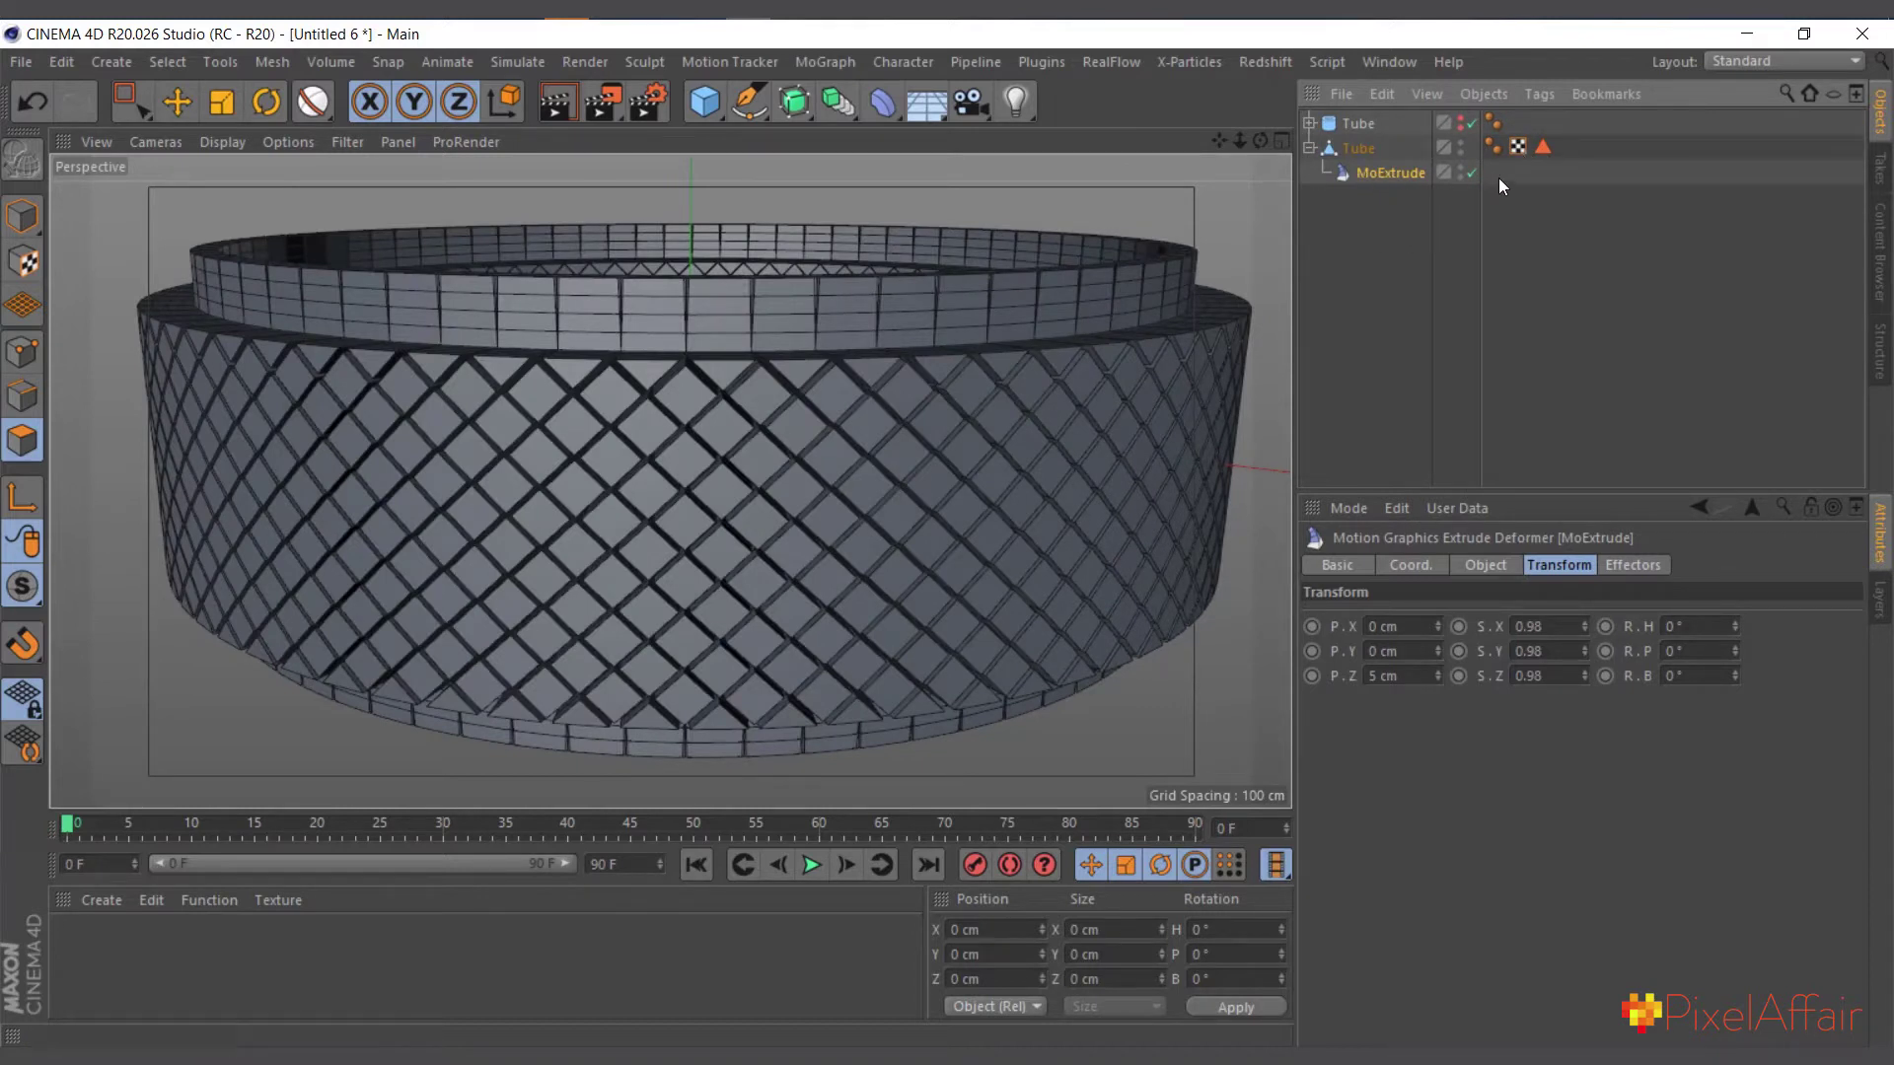
Restrict the MoExtrude to the stored outer-wall polygon selection and set its Extrusion Steps to 1.
click(1486, 565)
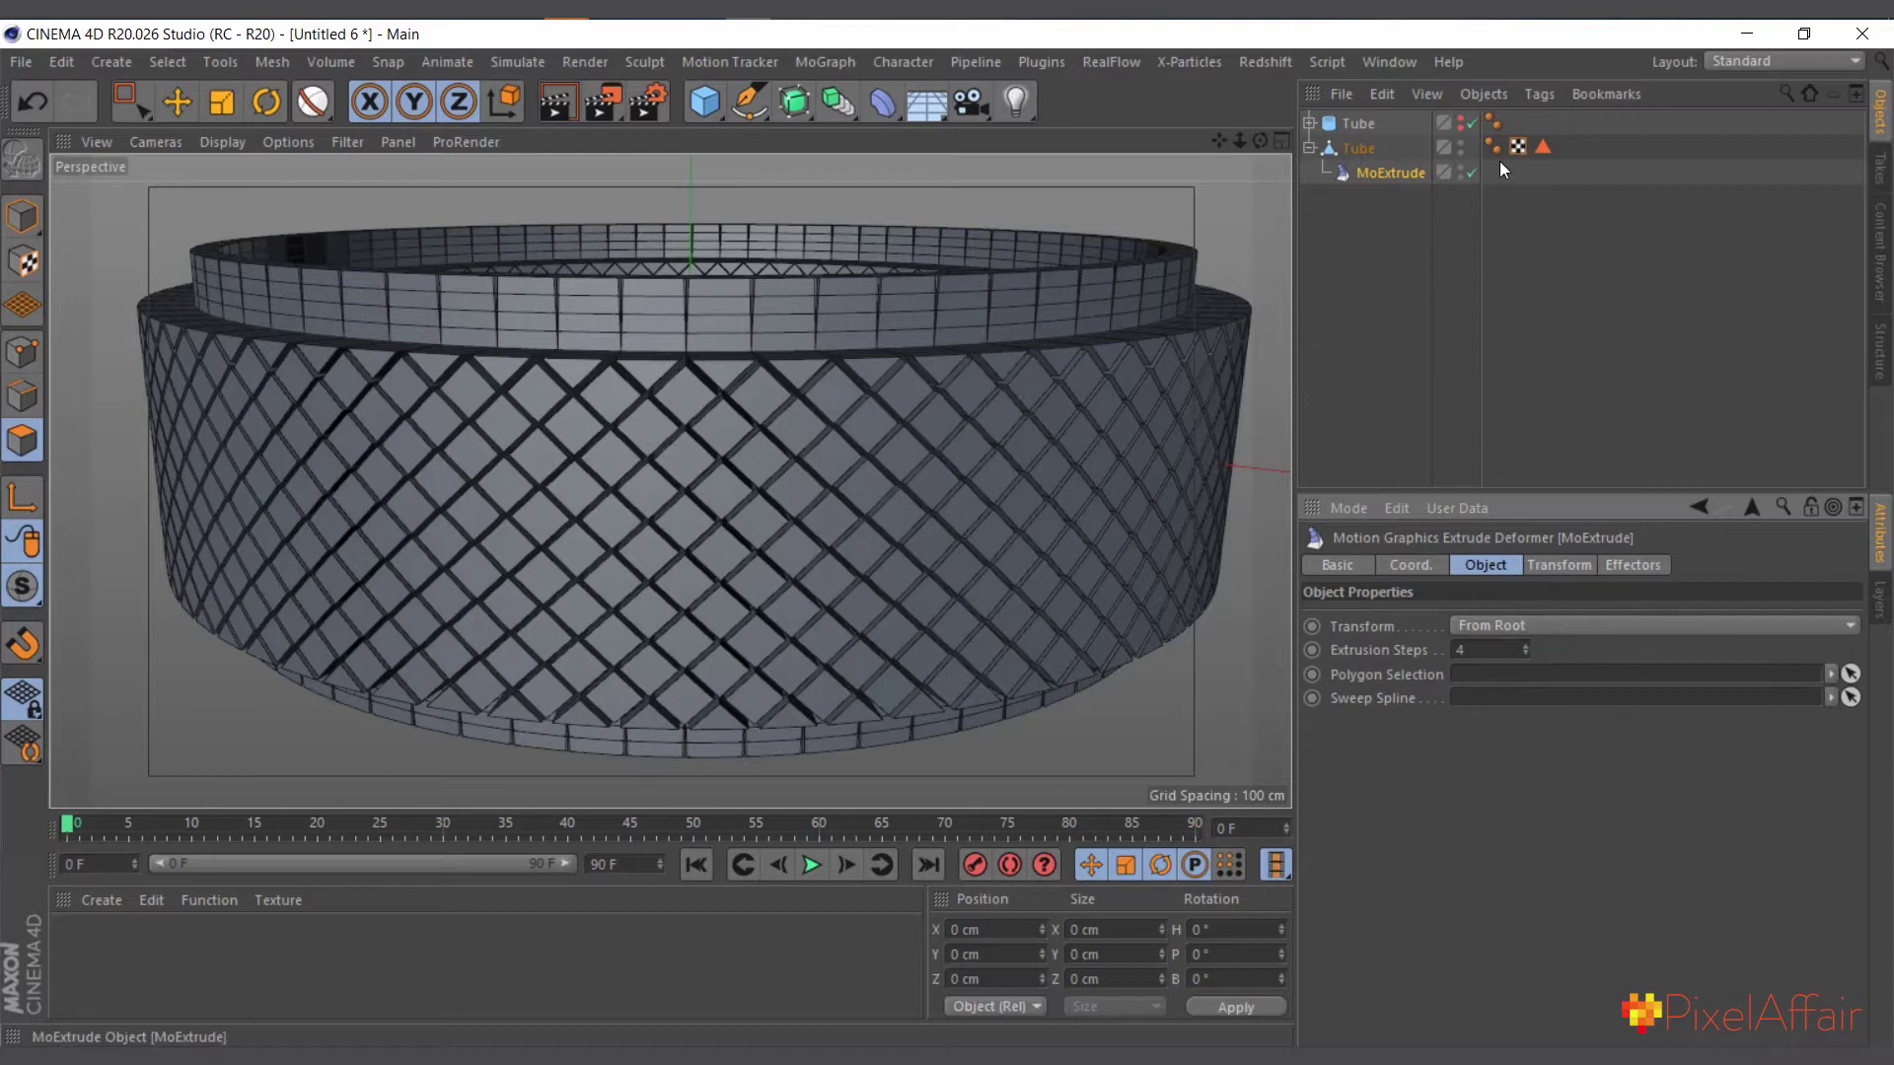
drag(1543, 146, 1499, 673)
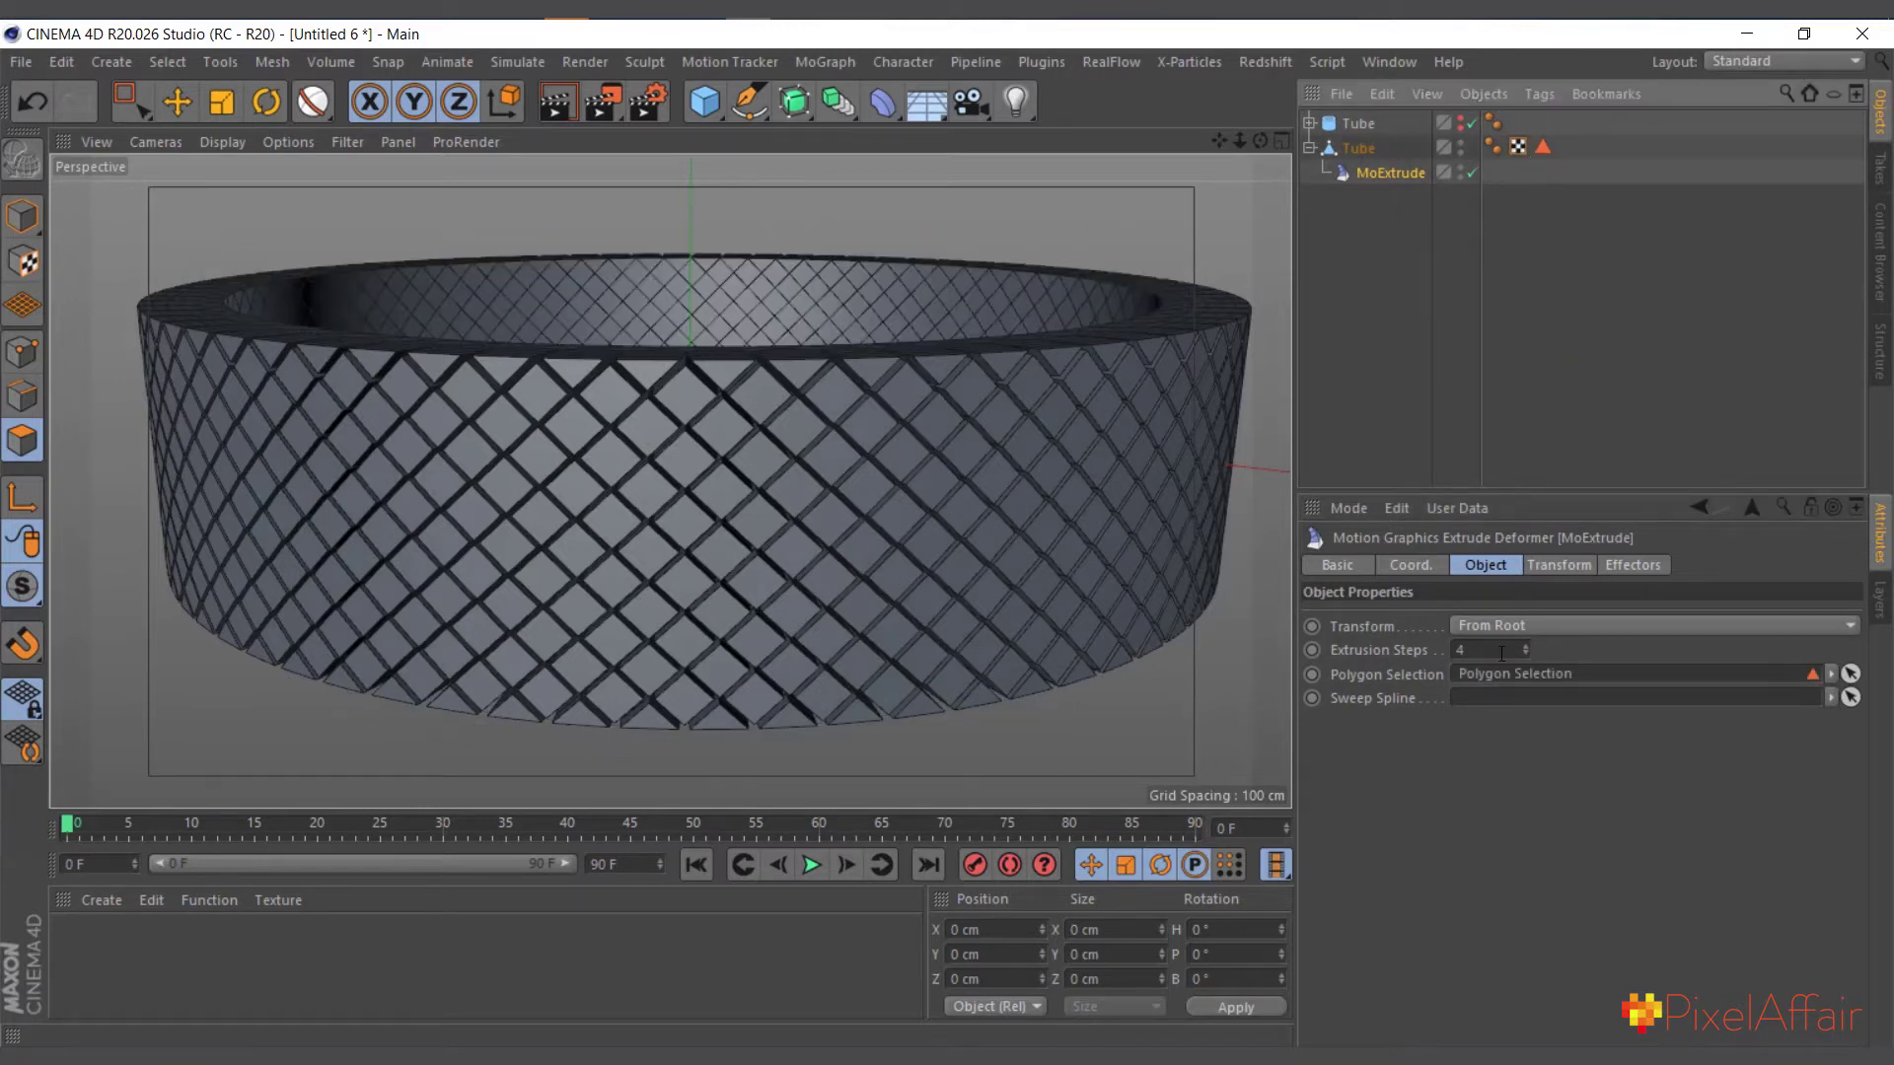
click(1502, 651)
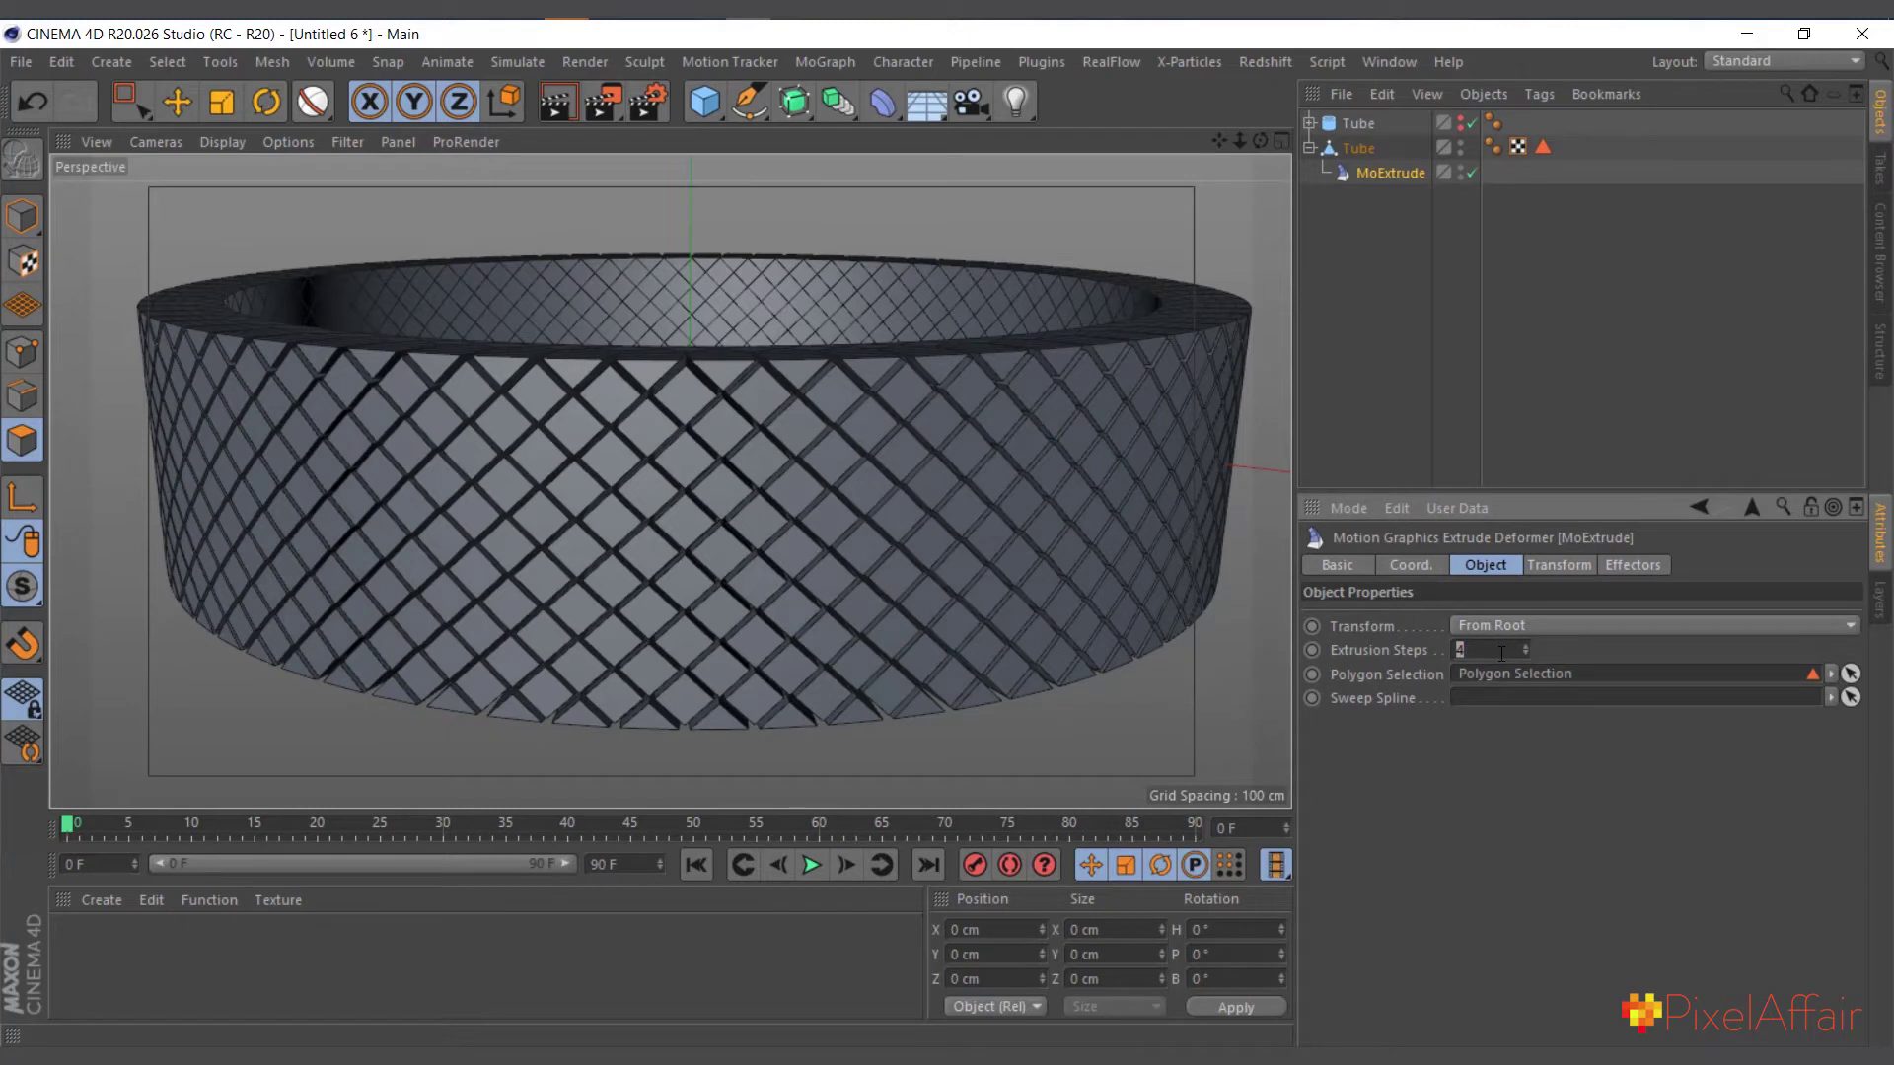
text(1)
key(Return)
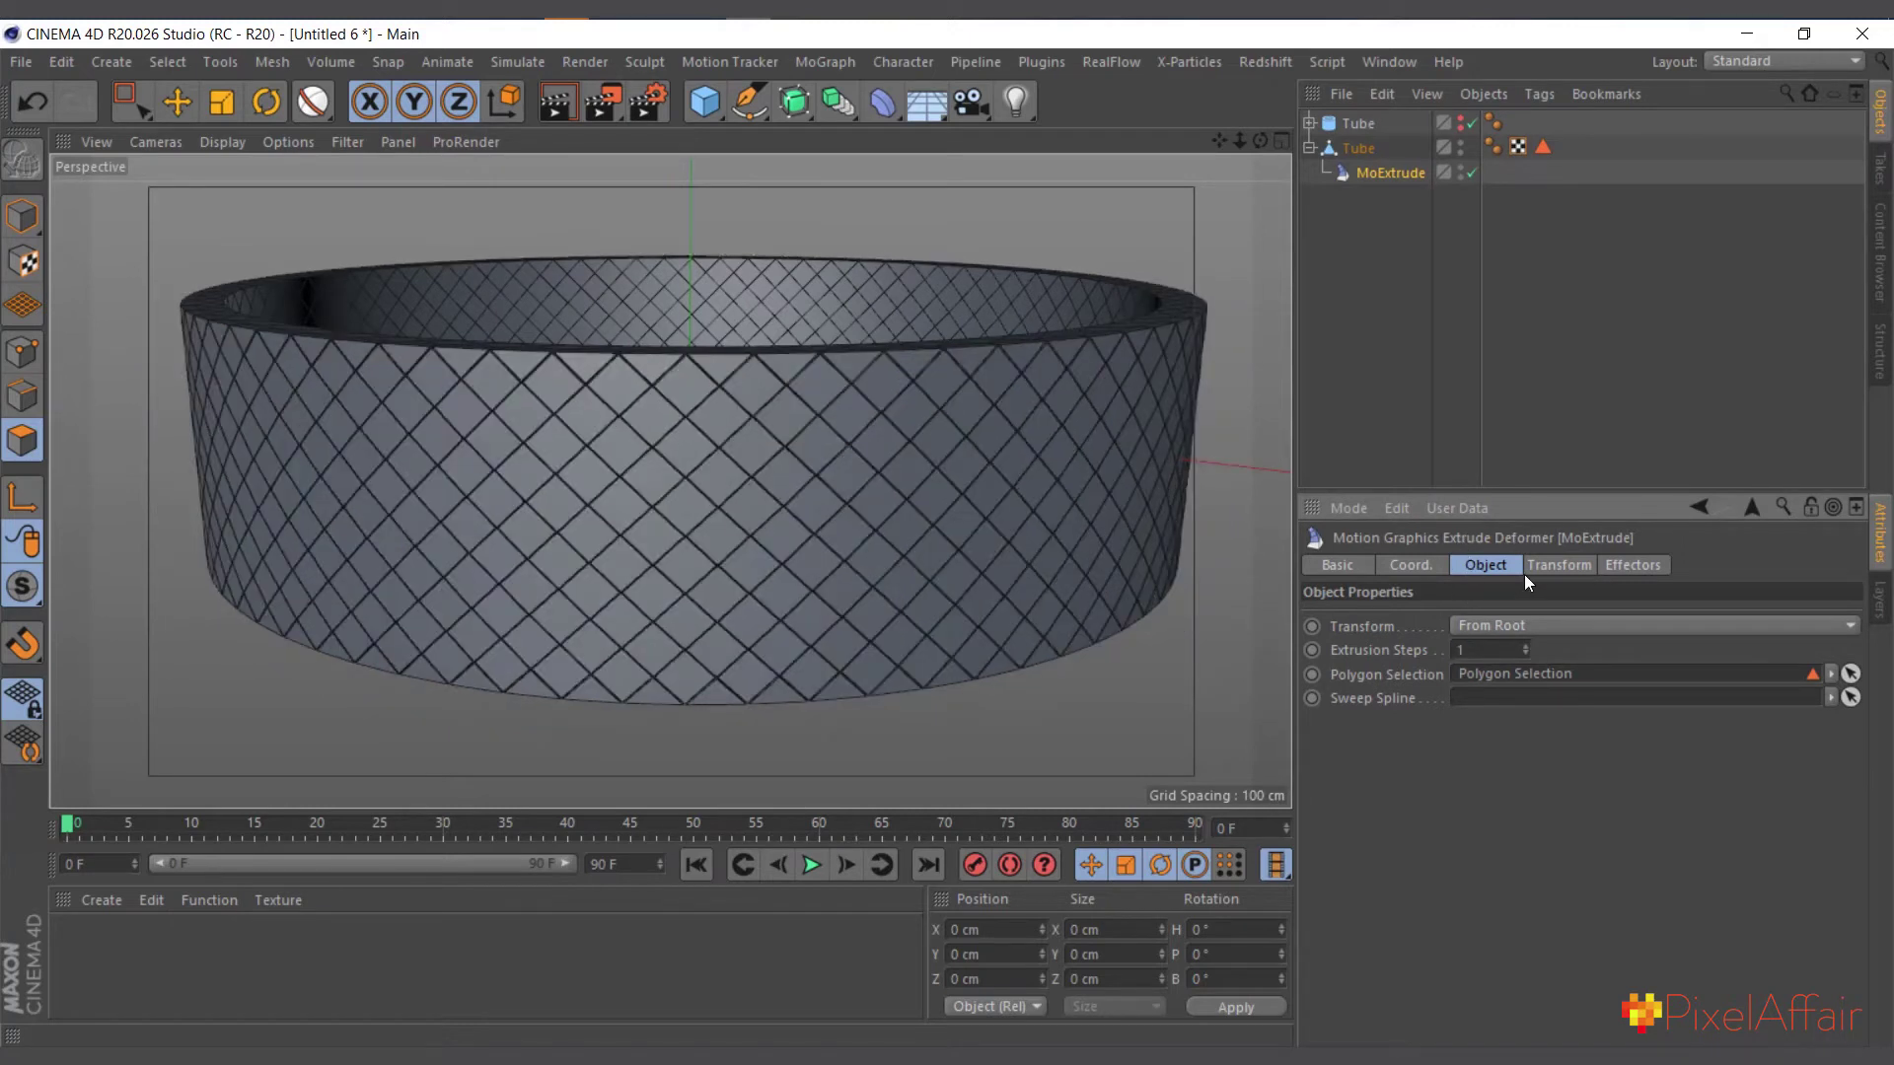
Set the MoExtrude's transform scale to 0.4 in both X and Y to taper the extruded diamonds.
click(1560, 565)
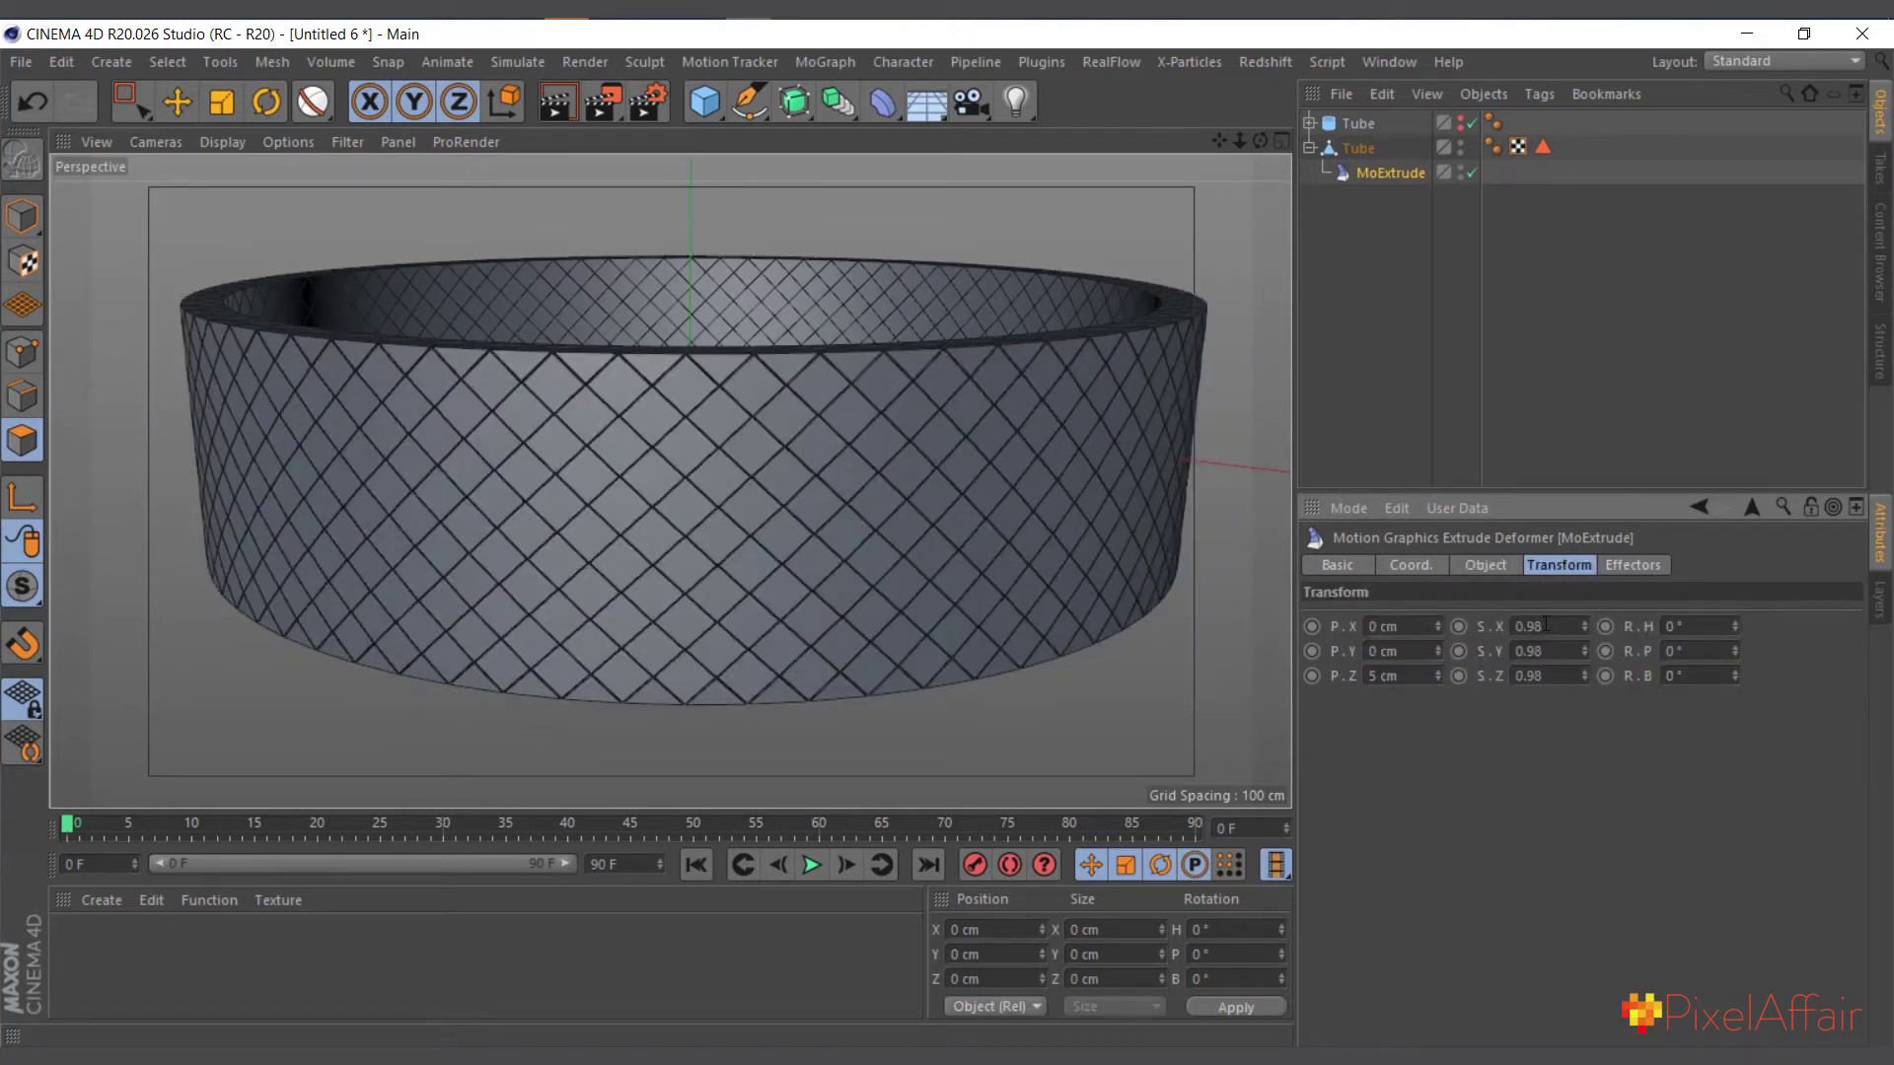
drag(1545, 626, 1520, 626)
text(4)
key(Tab)
text(.4)
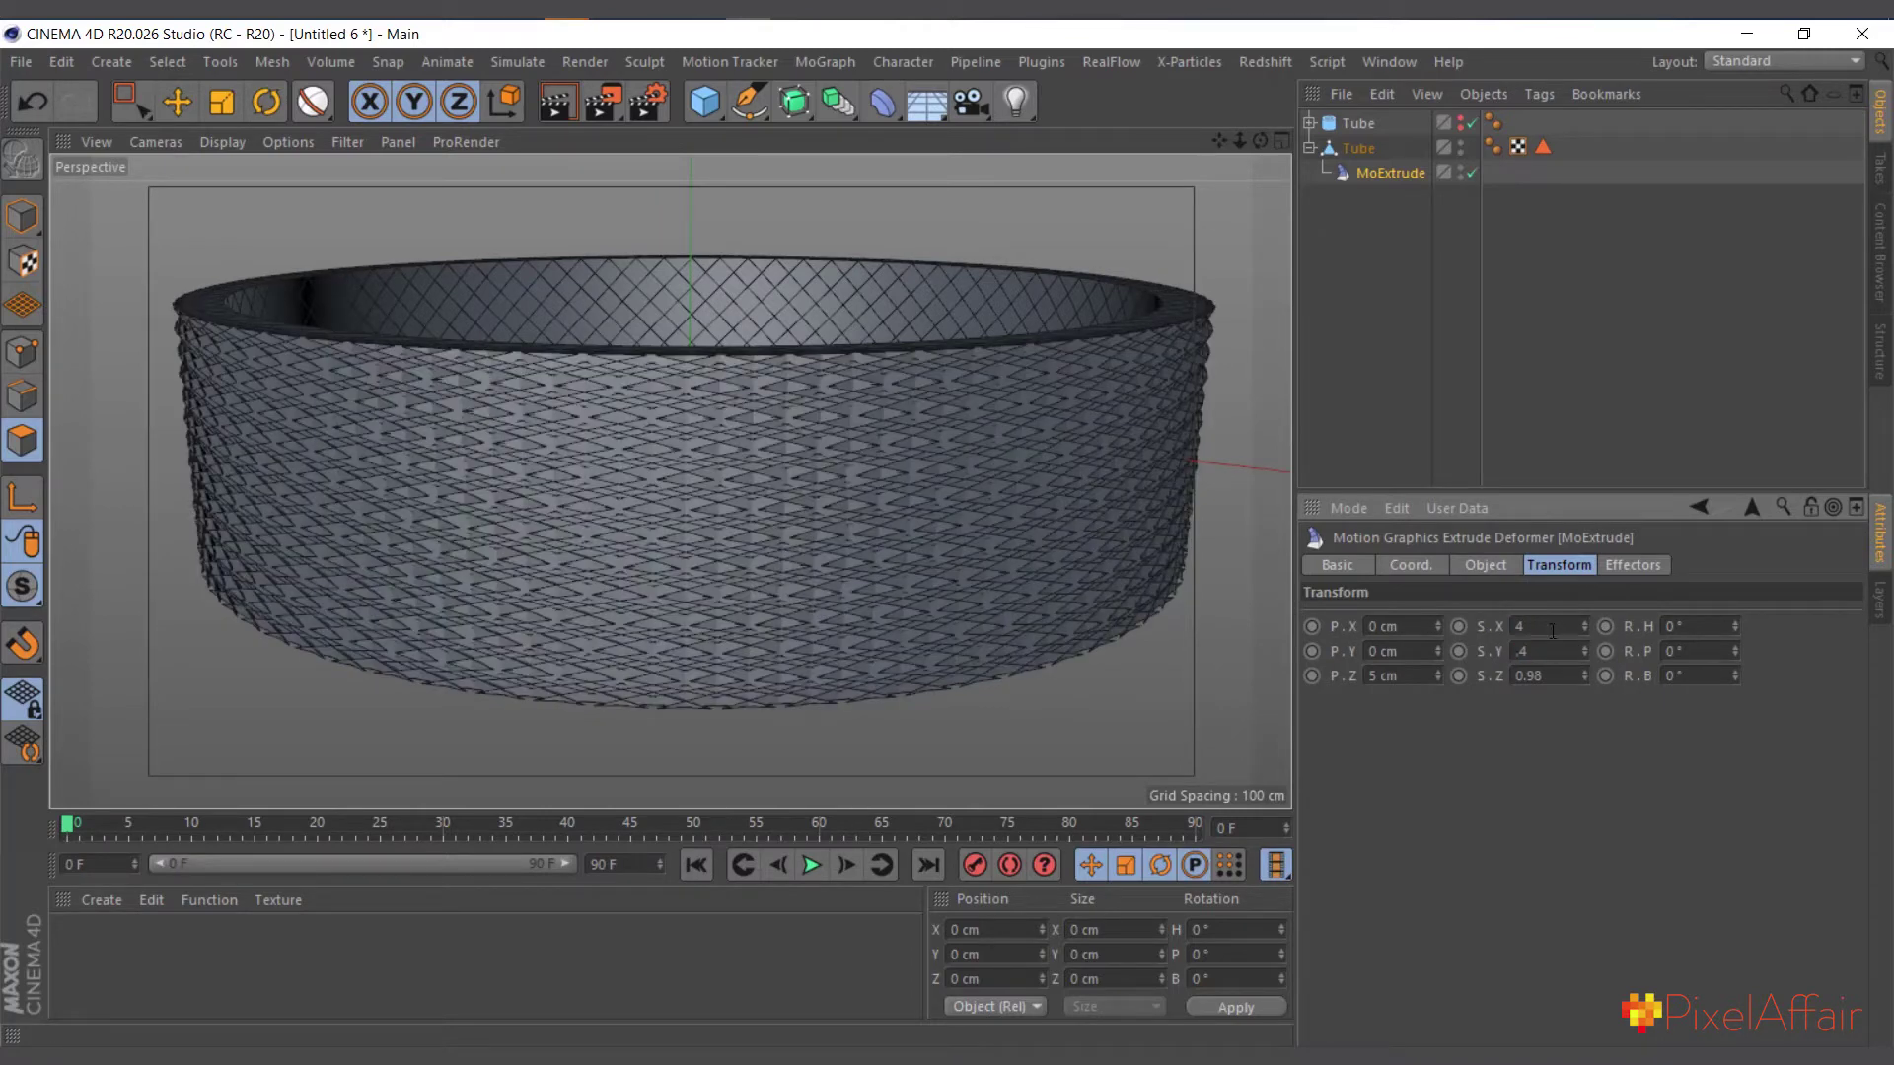
key(shift+Tab)
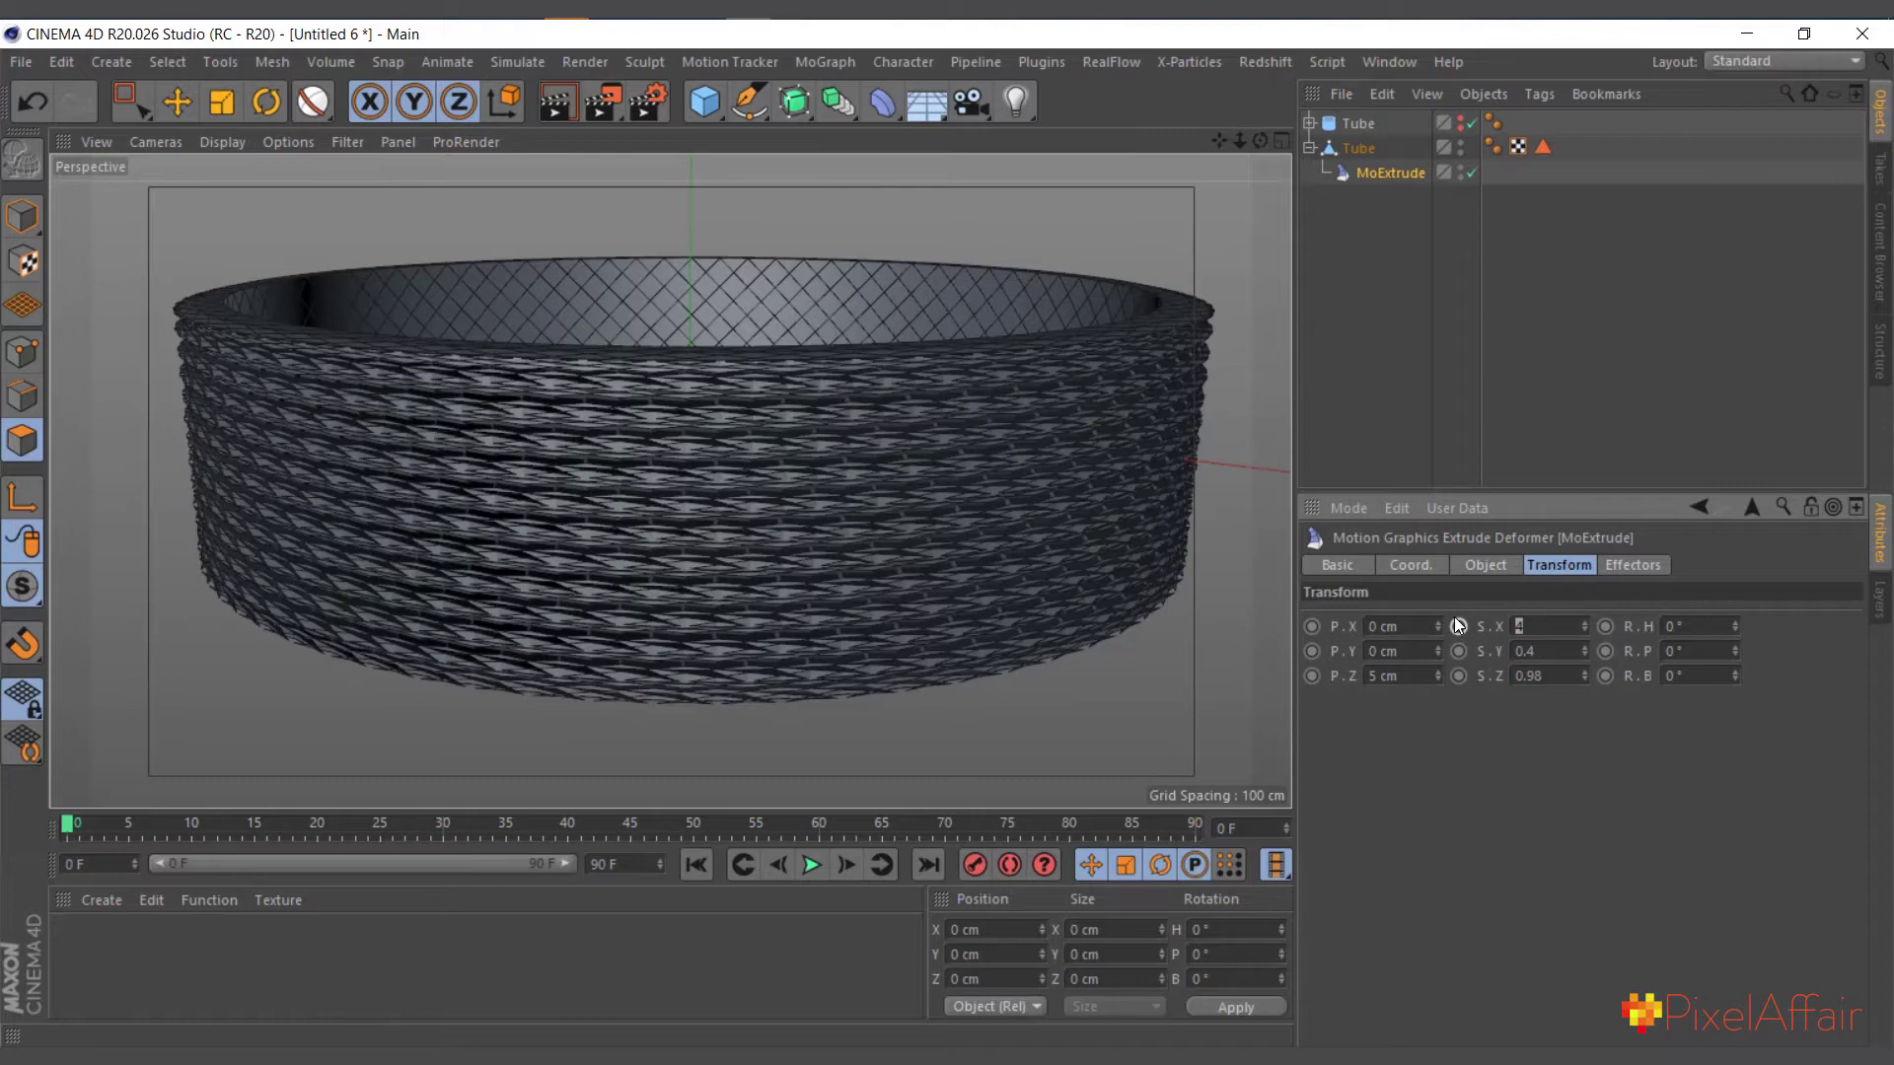
text(0.4)
key(Return)
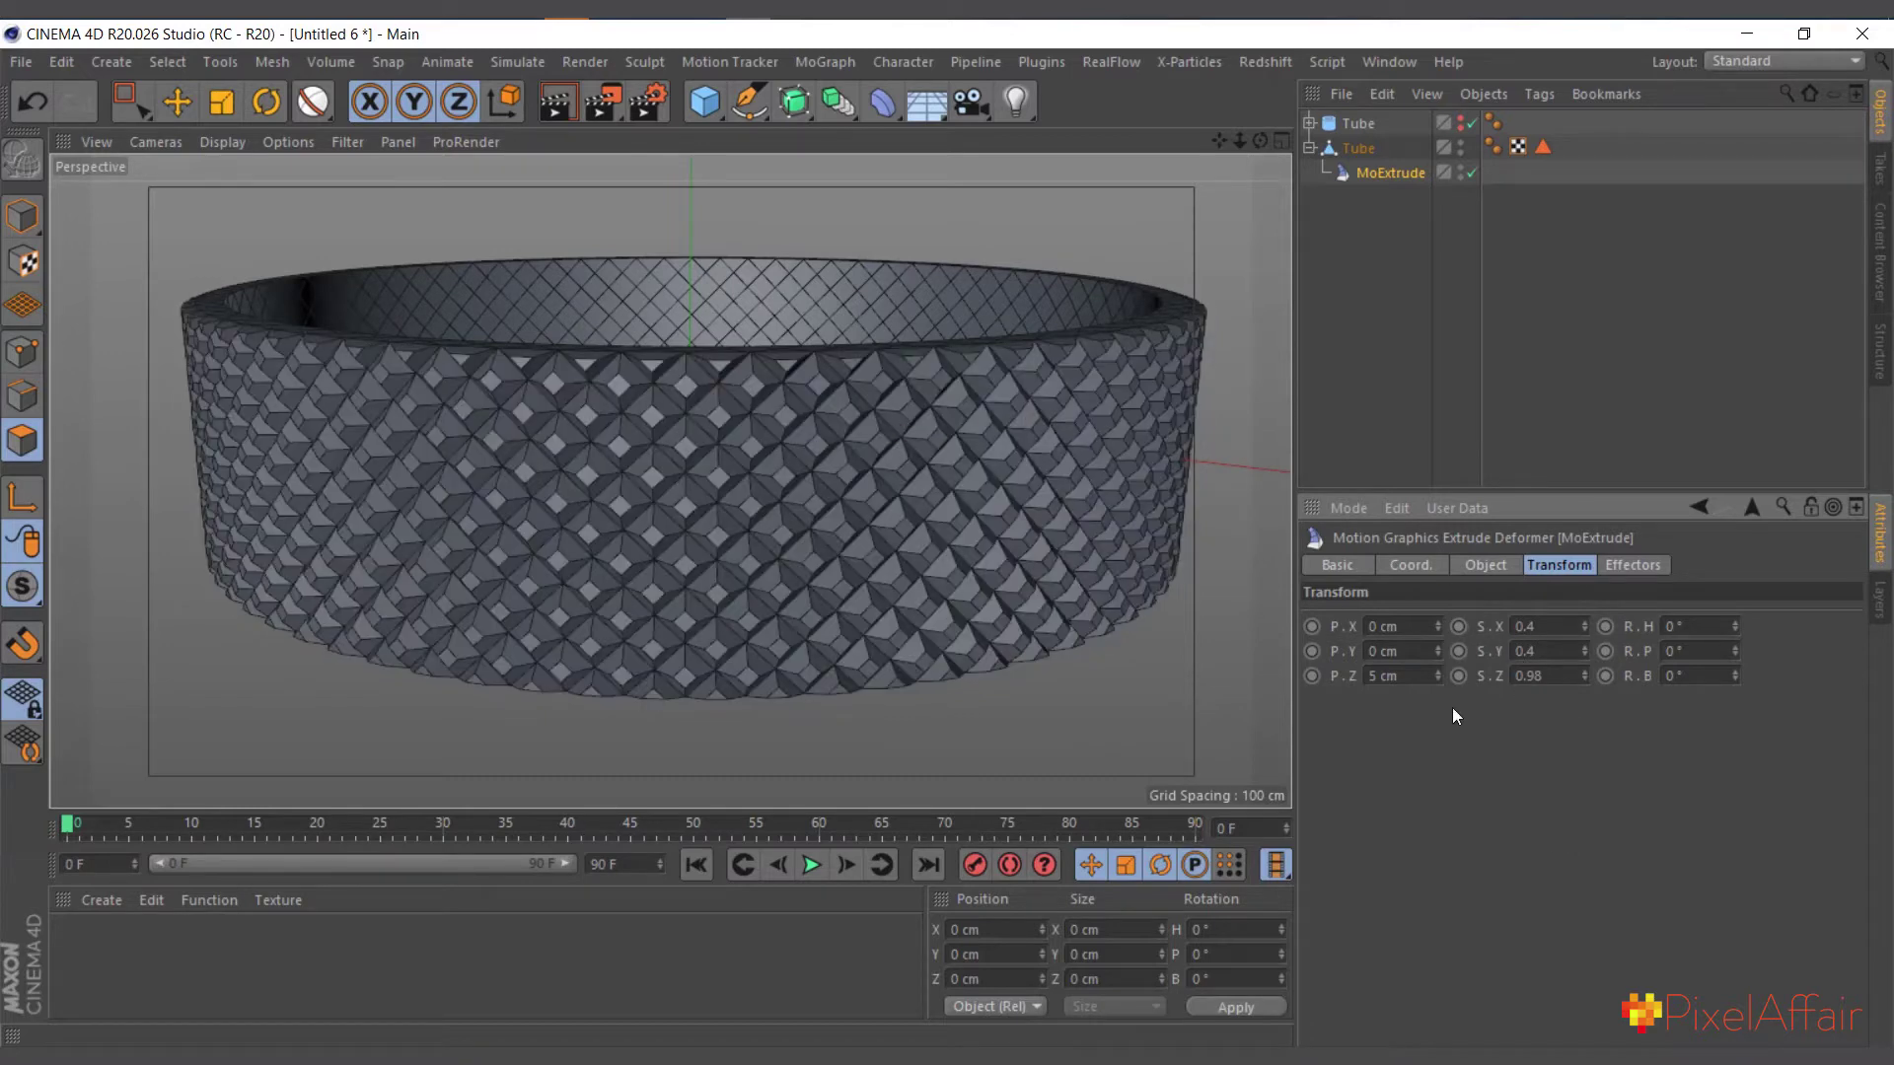
Select the polygon Tube and switch to model mode to view the knurled surface up close.
click(1351, 148)
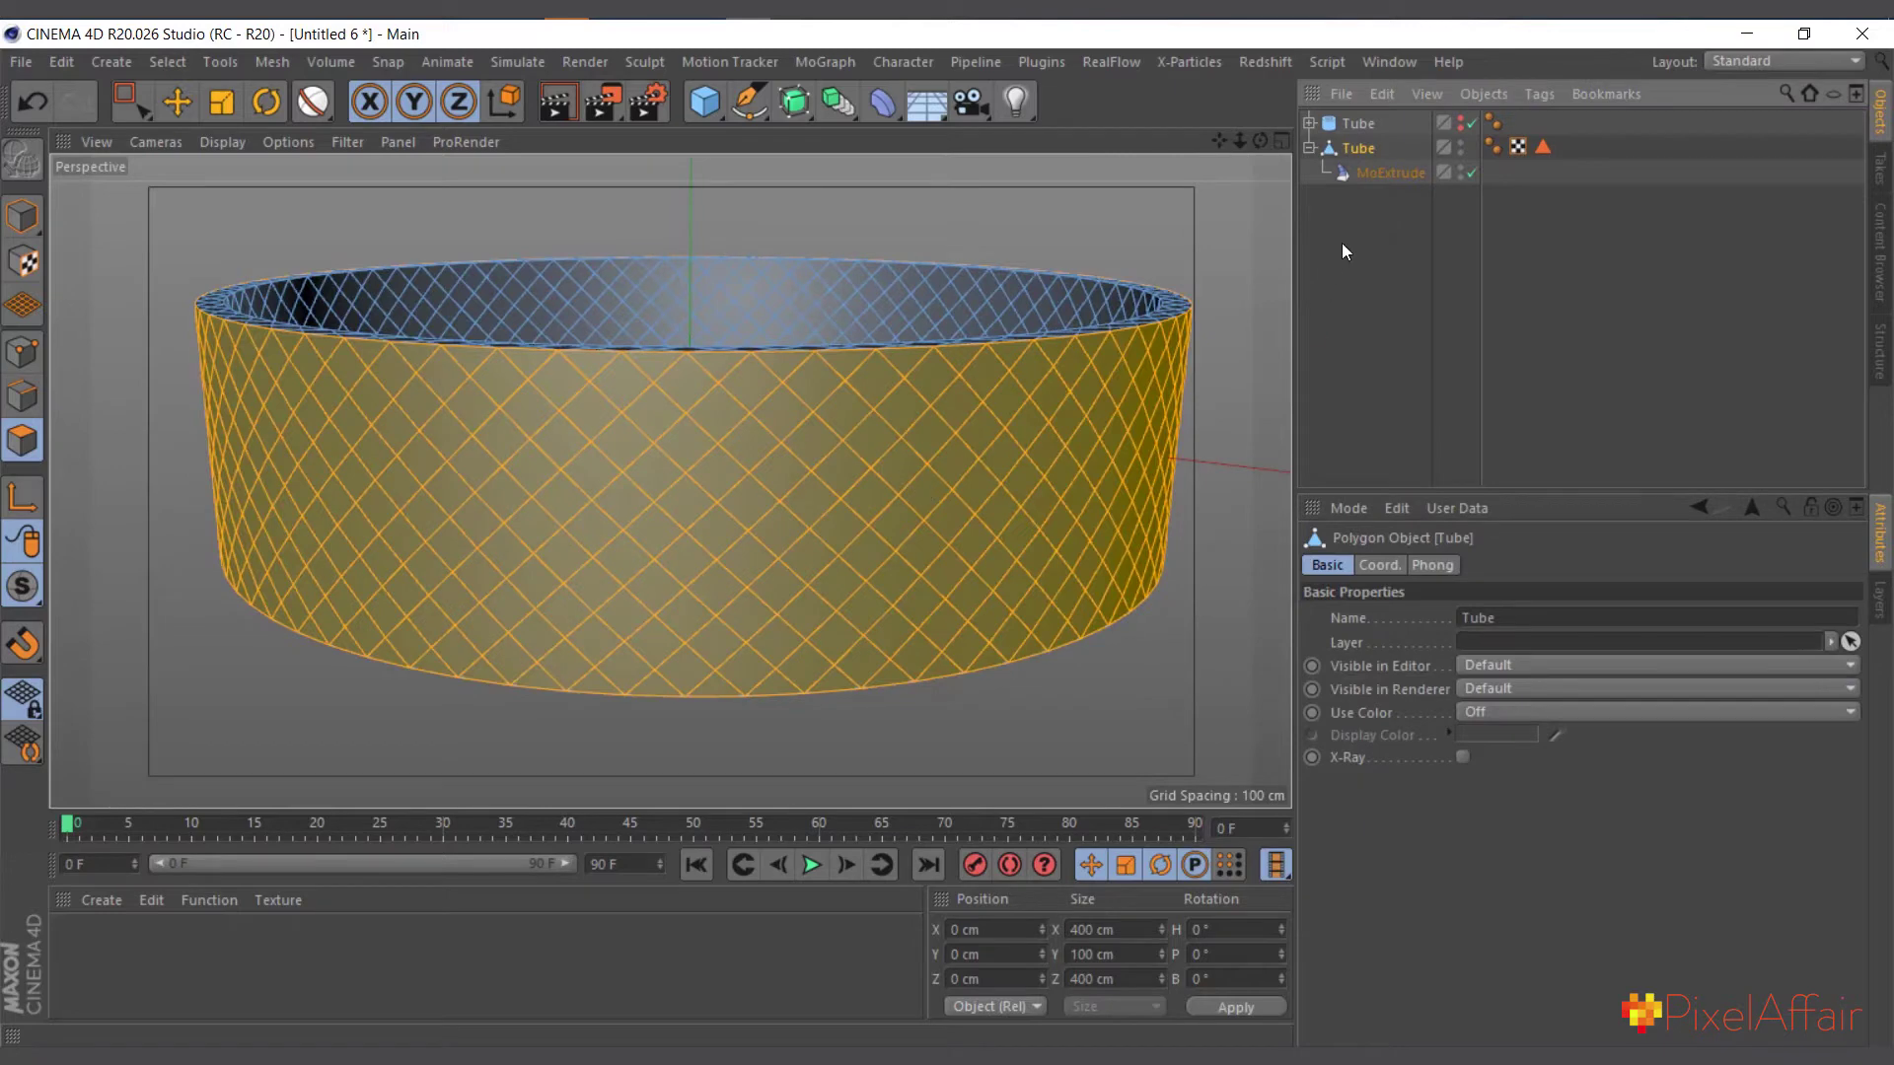
click(22, 215)
scroll(961, 440, up, 2)
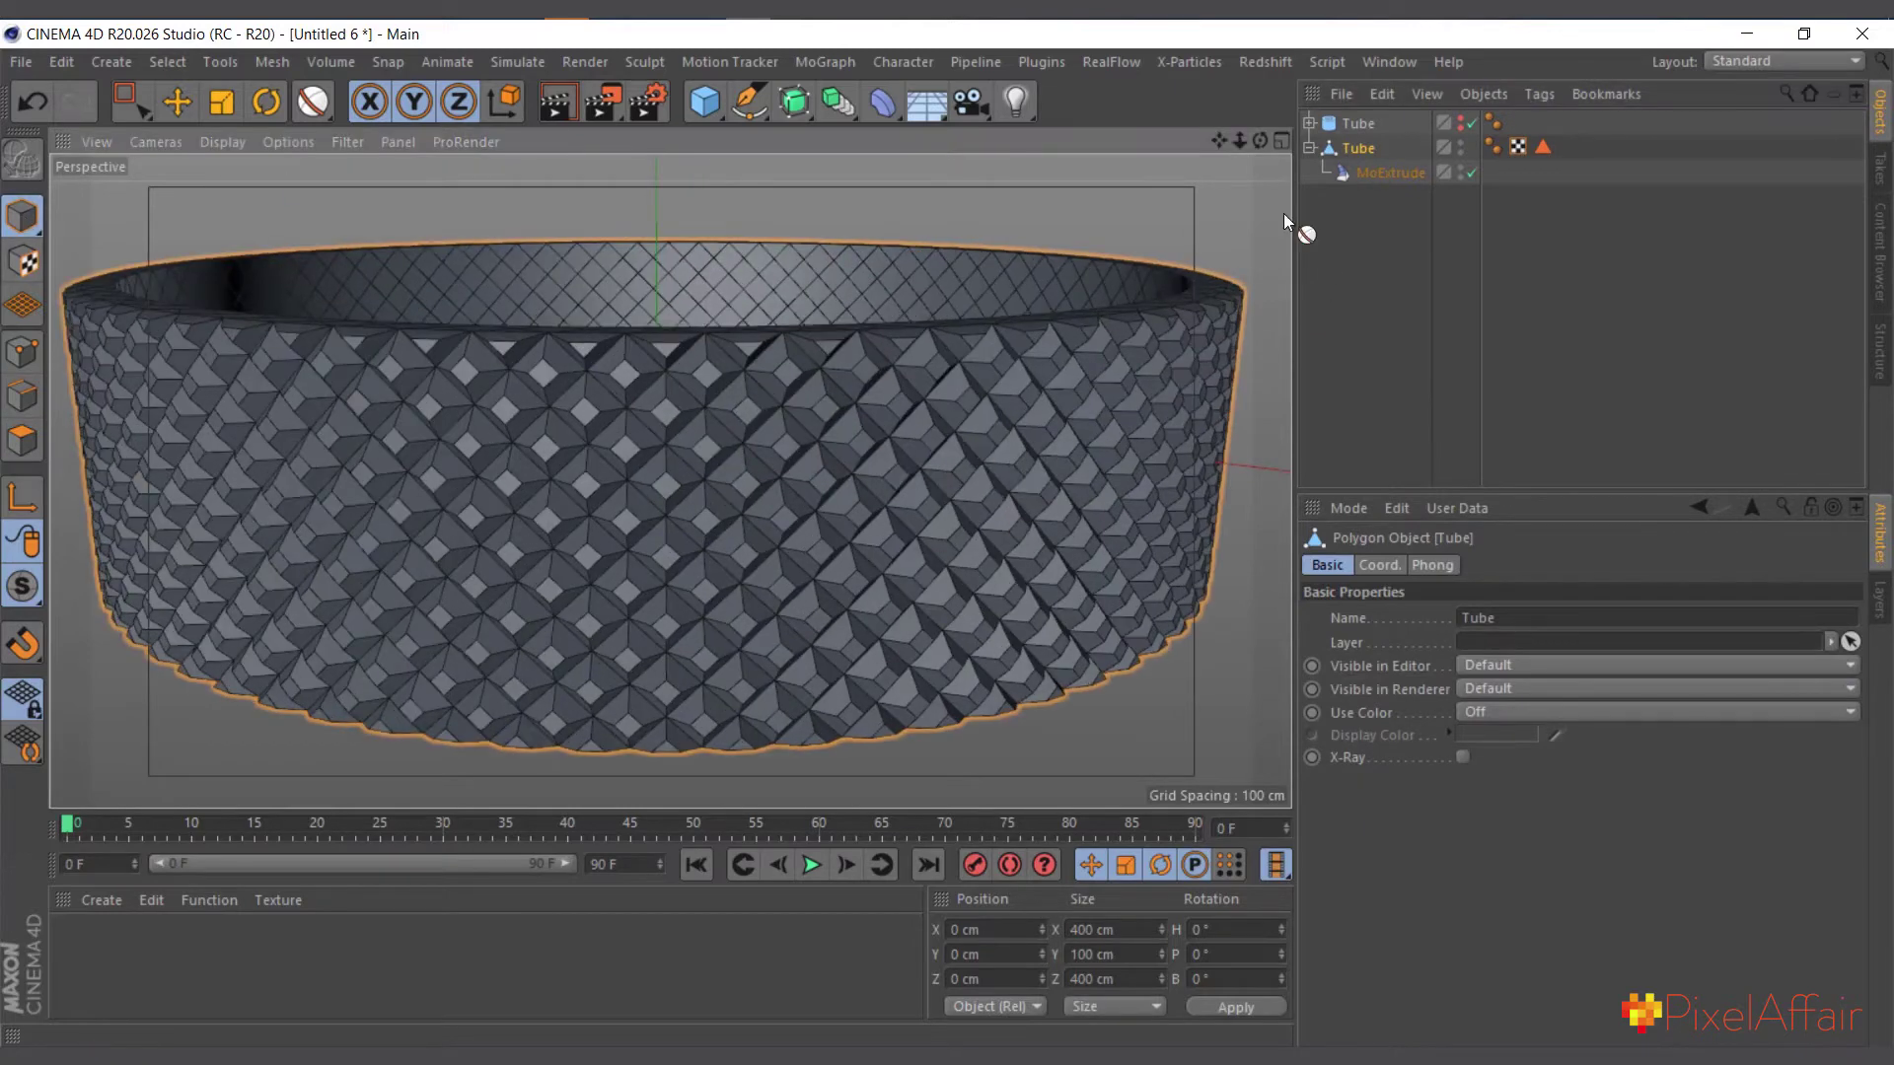
Hide the knurled polygon Tube, then show and select the original parametric Tube.
click(1309, 148)
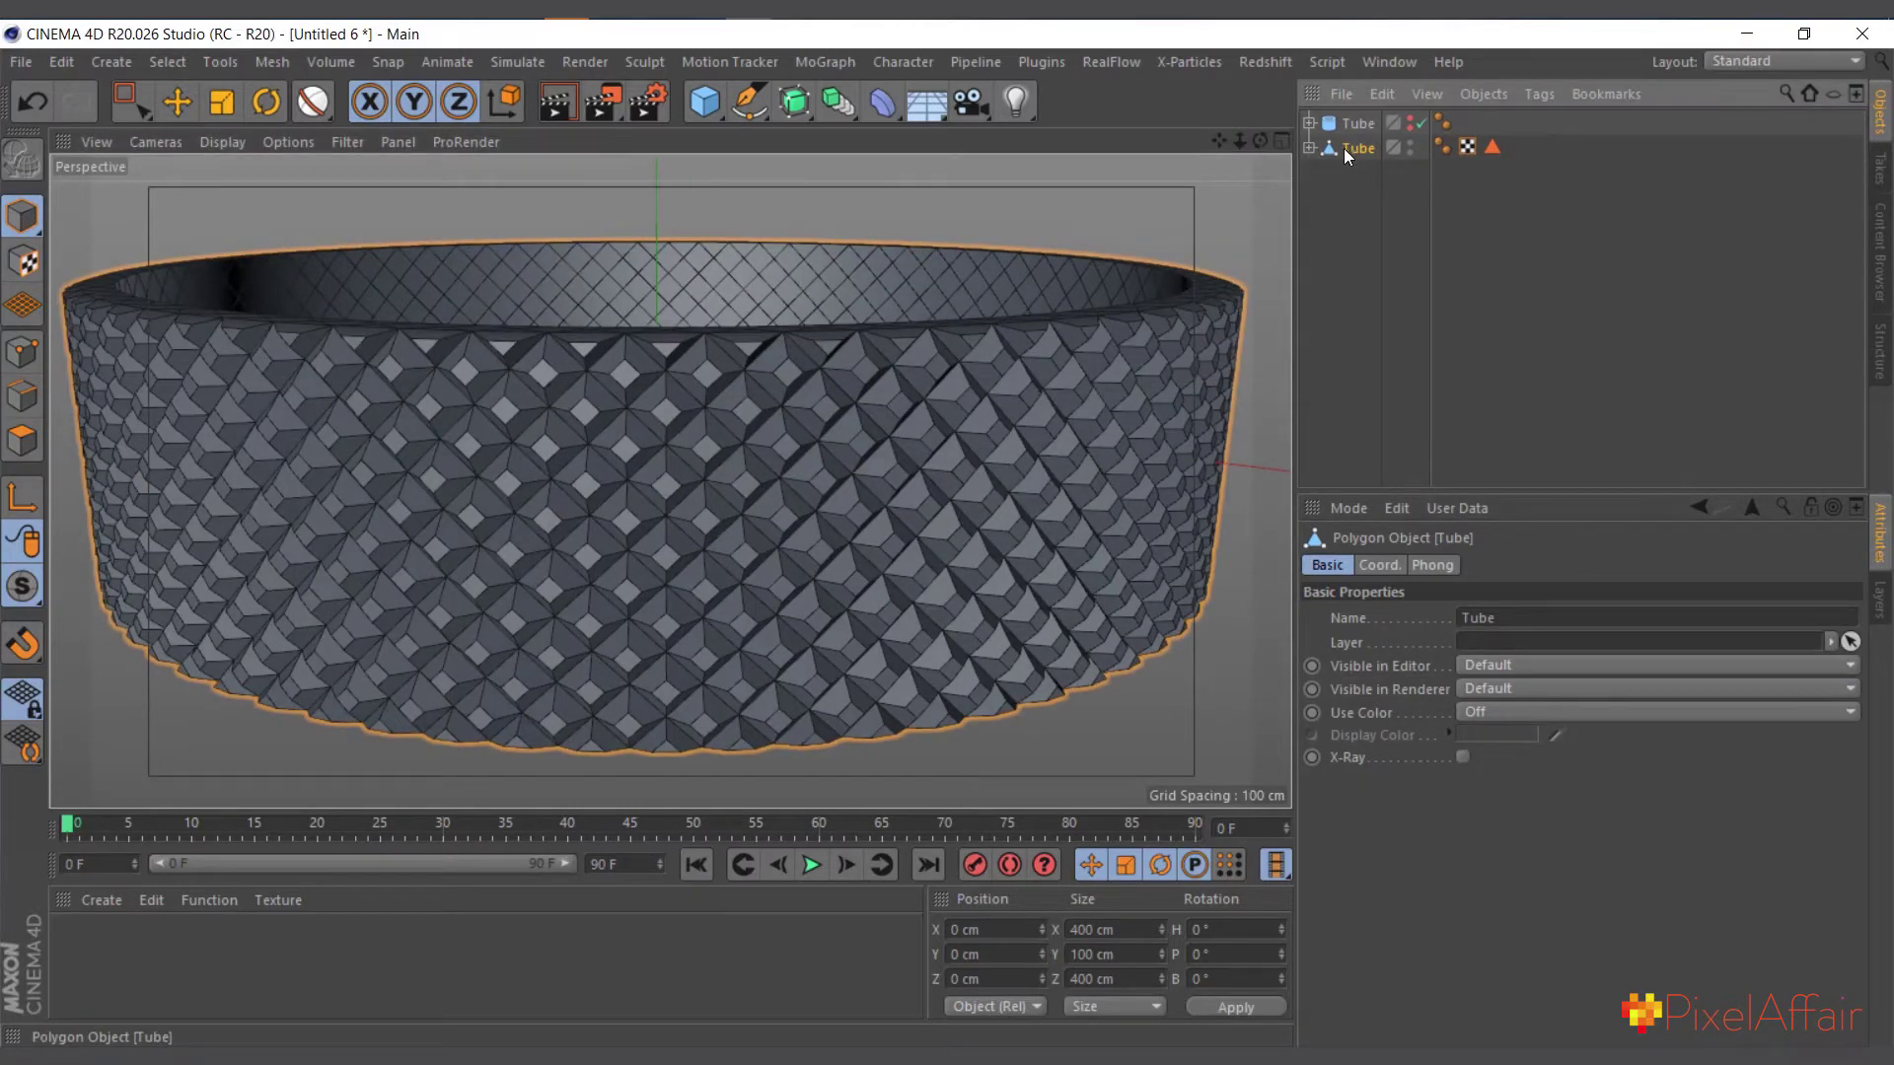
click(1407, 146)
click(1408, 152)
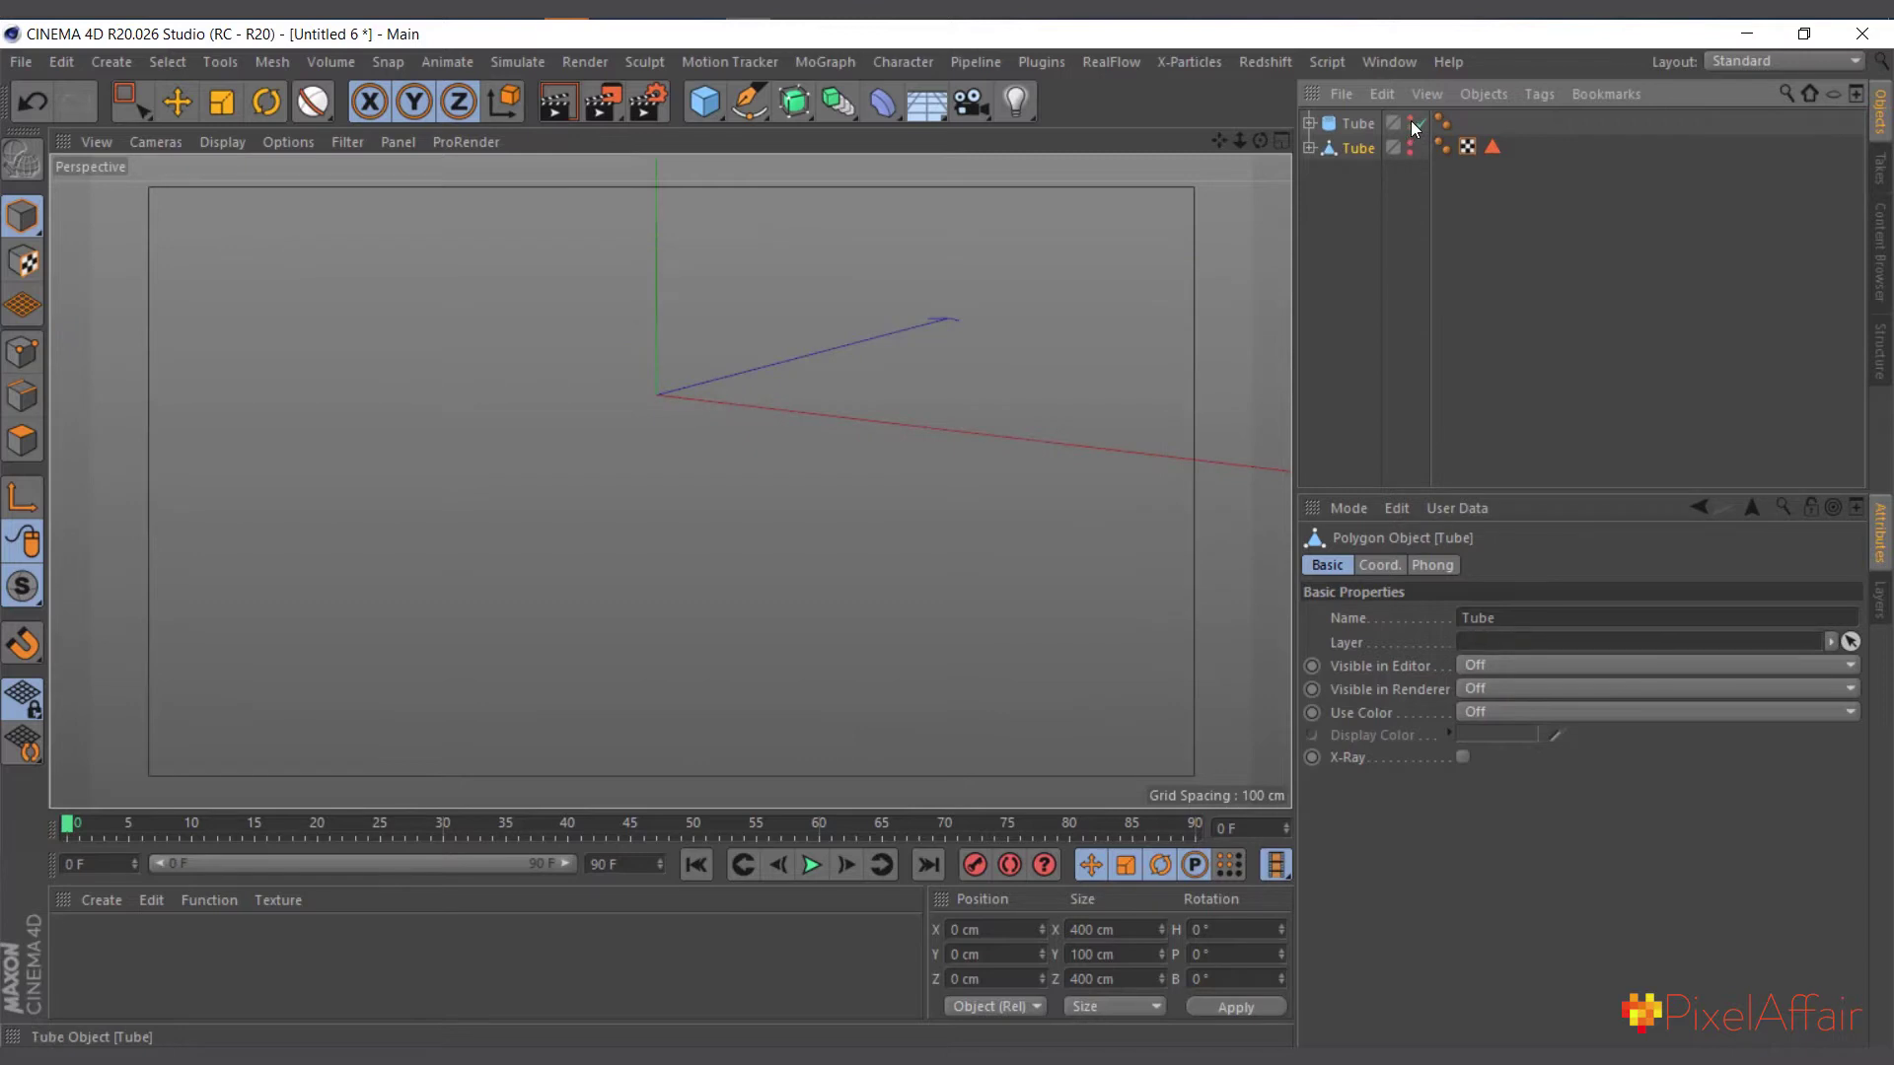
click(1411, 120)
click(1366, 125)
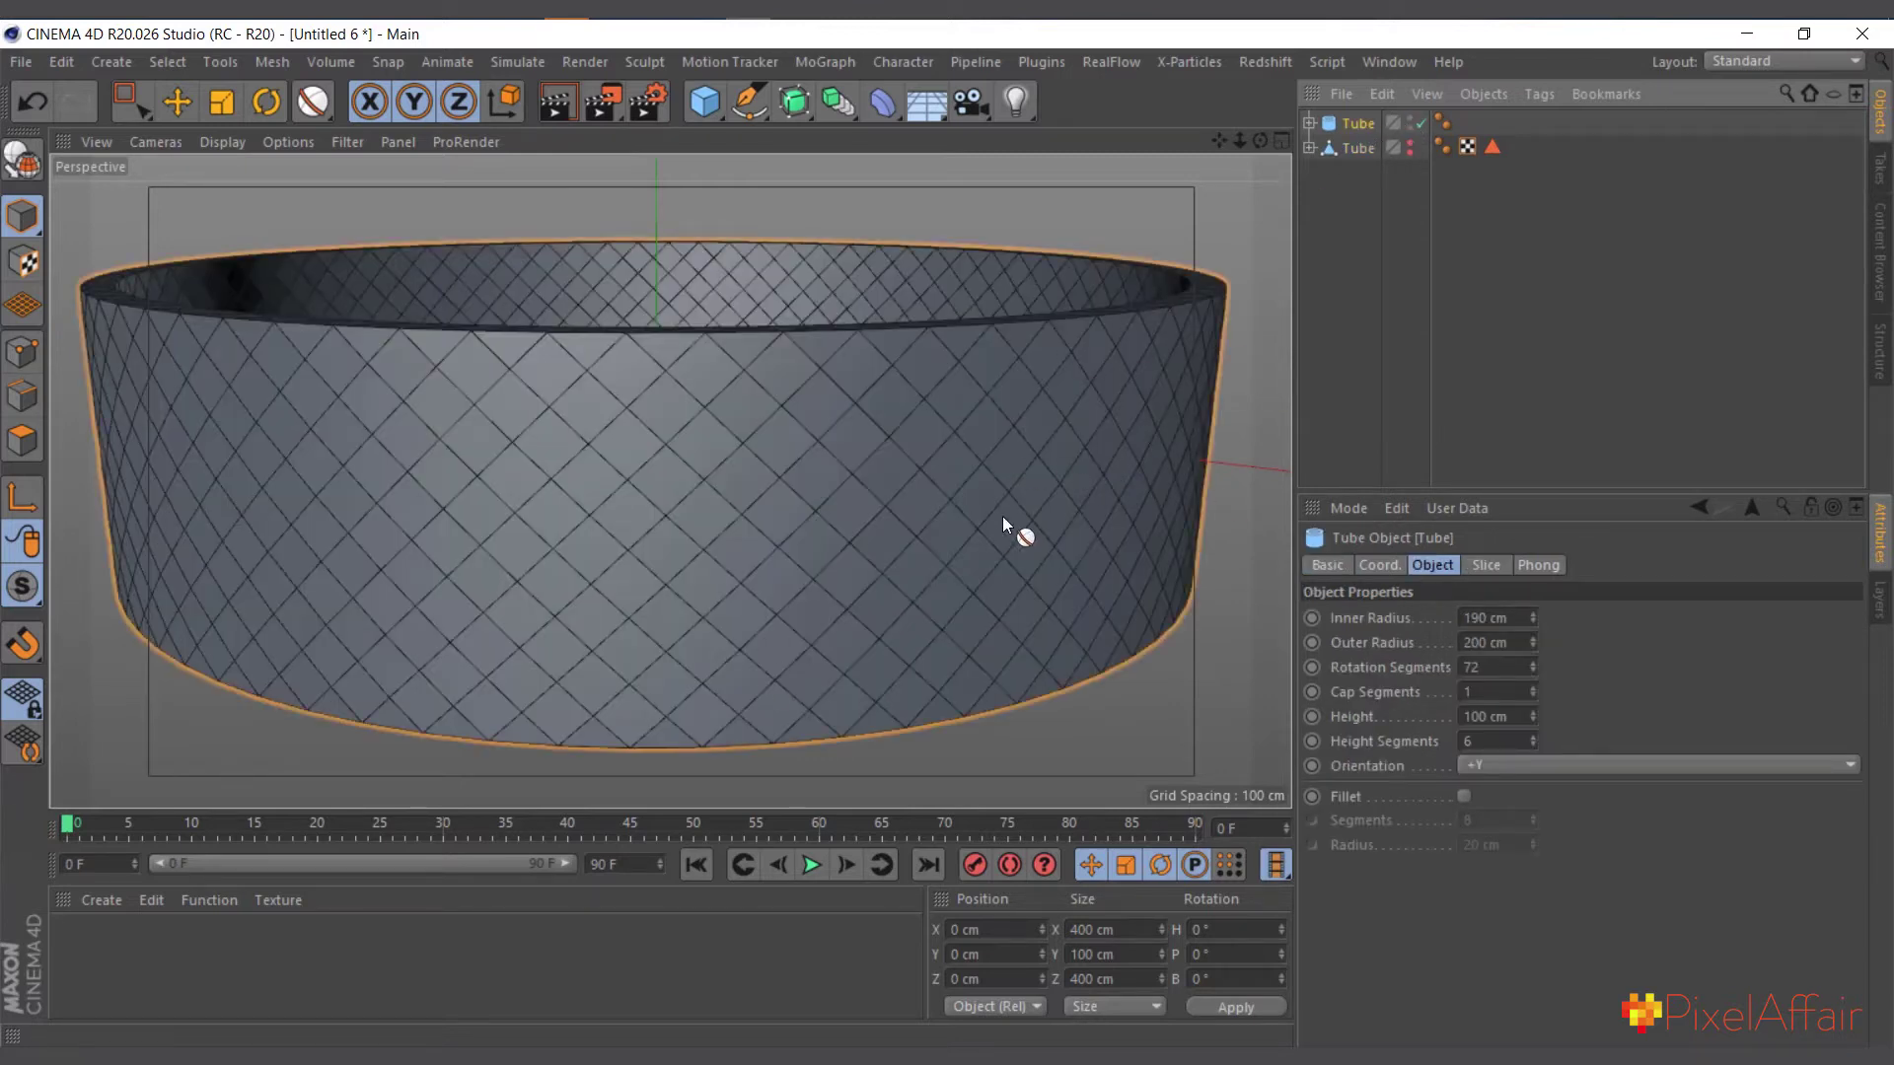
Place the parametric Tube below the polygon Tube, expand its hierarchy and inspect the beveled diamond pattern.
click(177, 101)
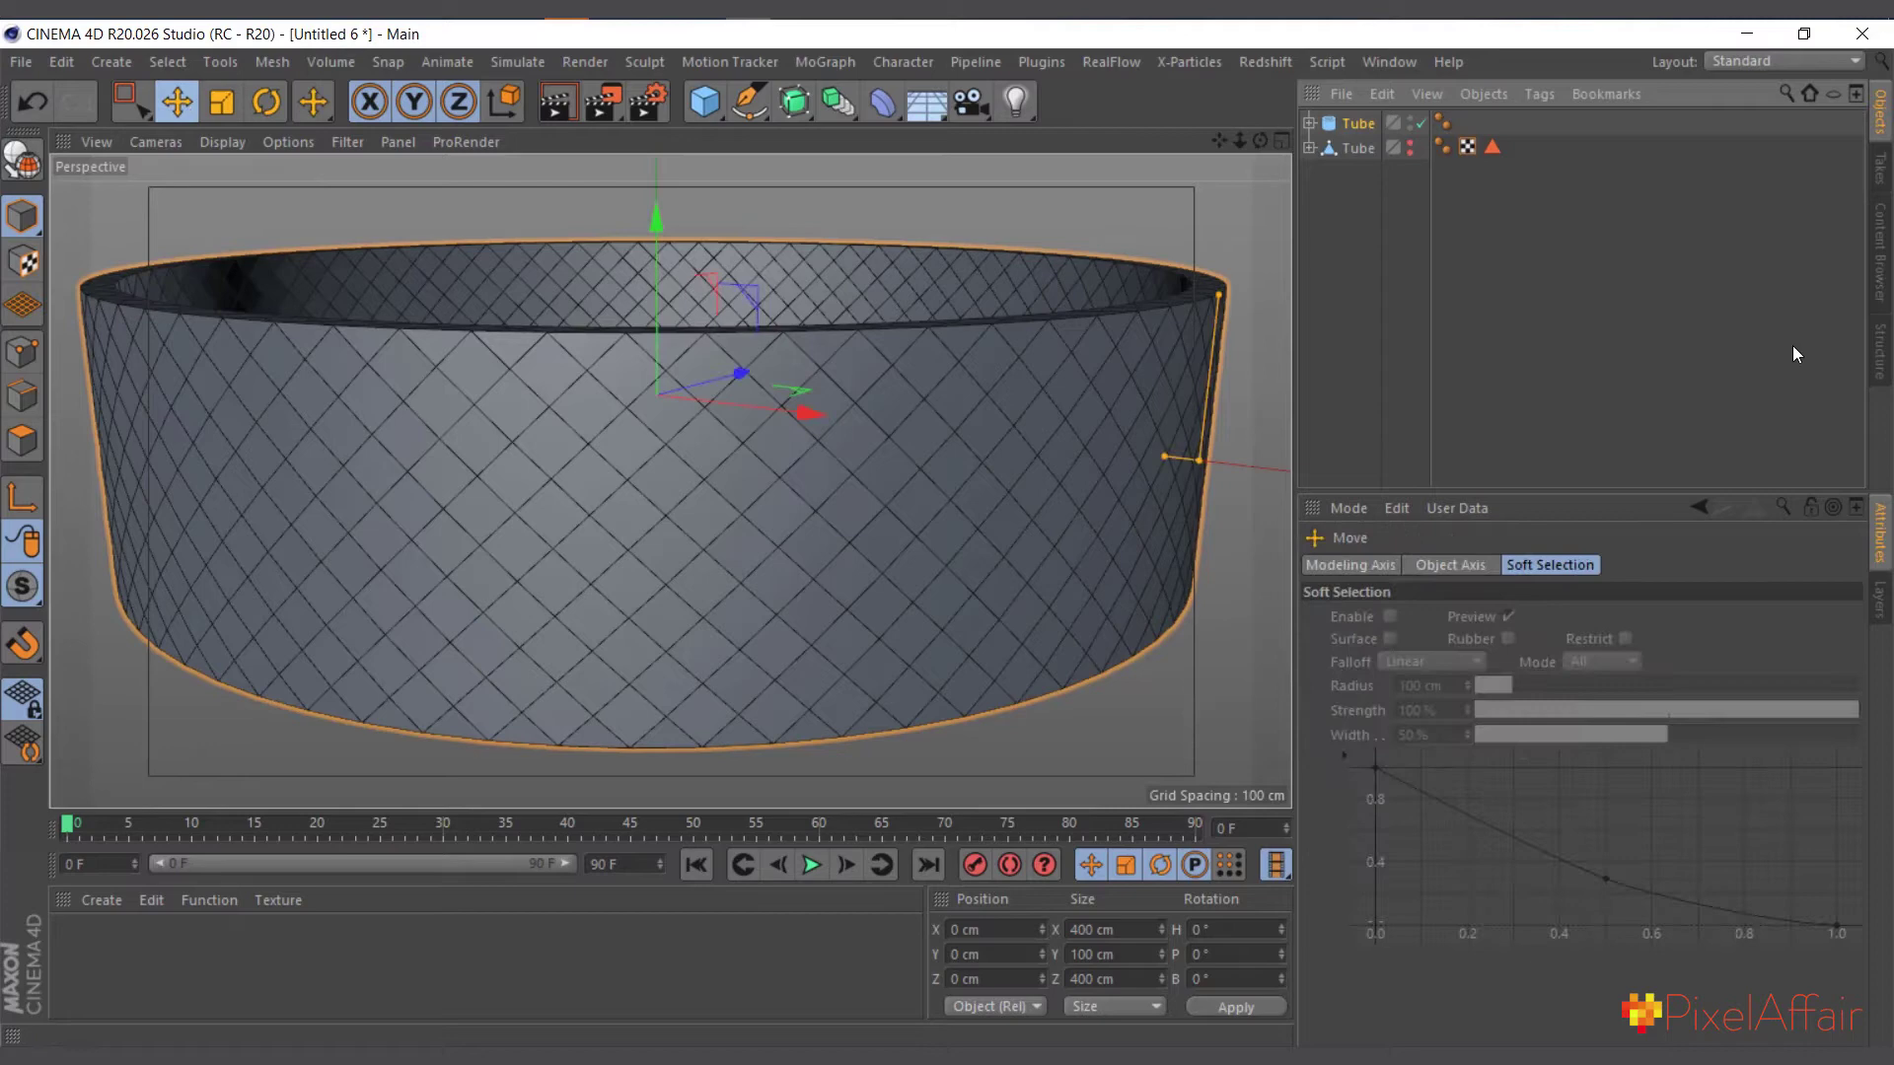
drag(1358, 123, 1313, 153)
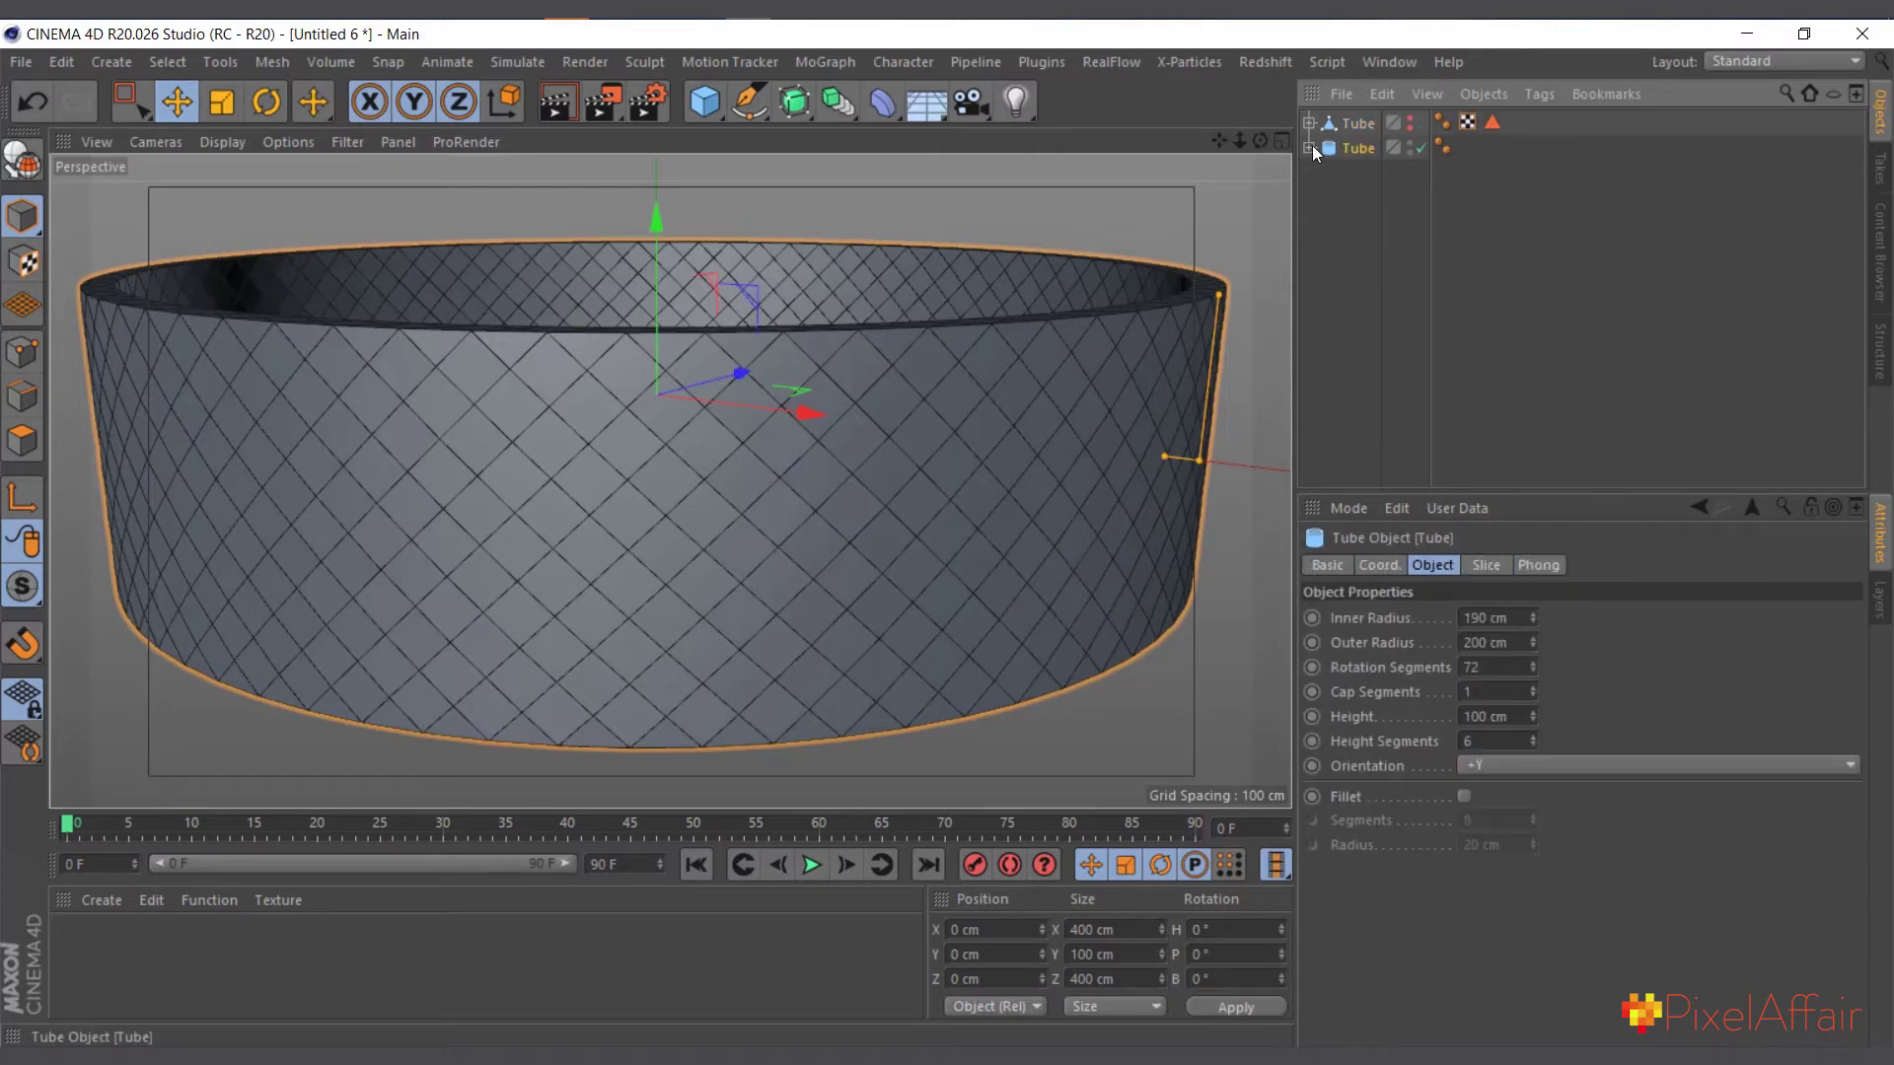
click(1311, 148)
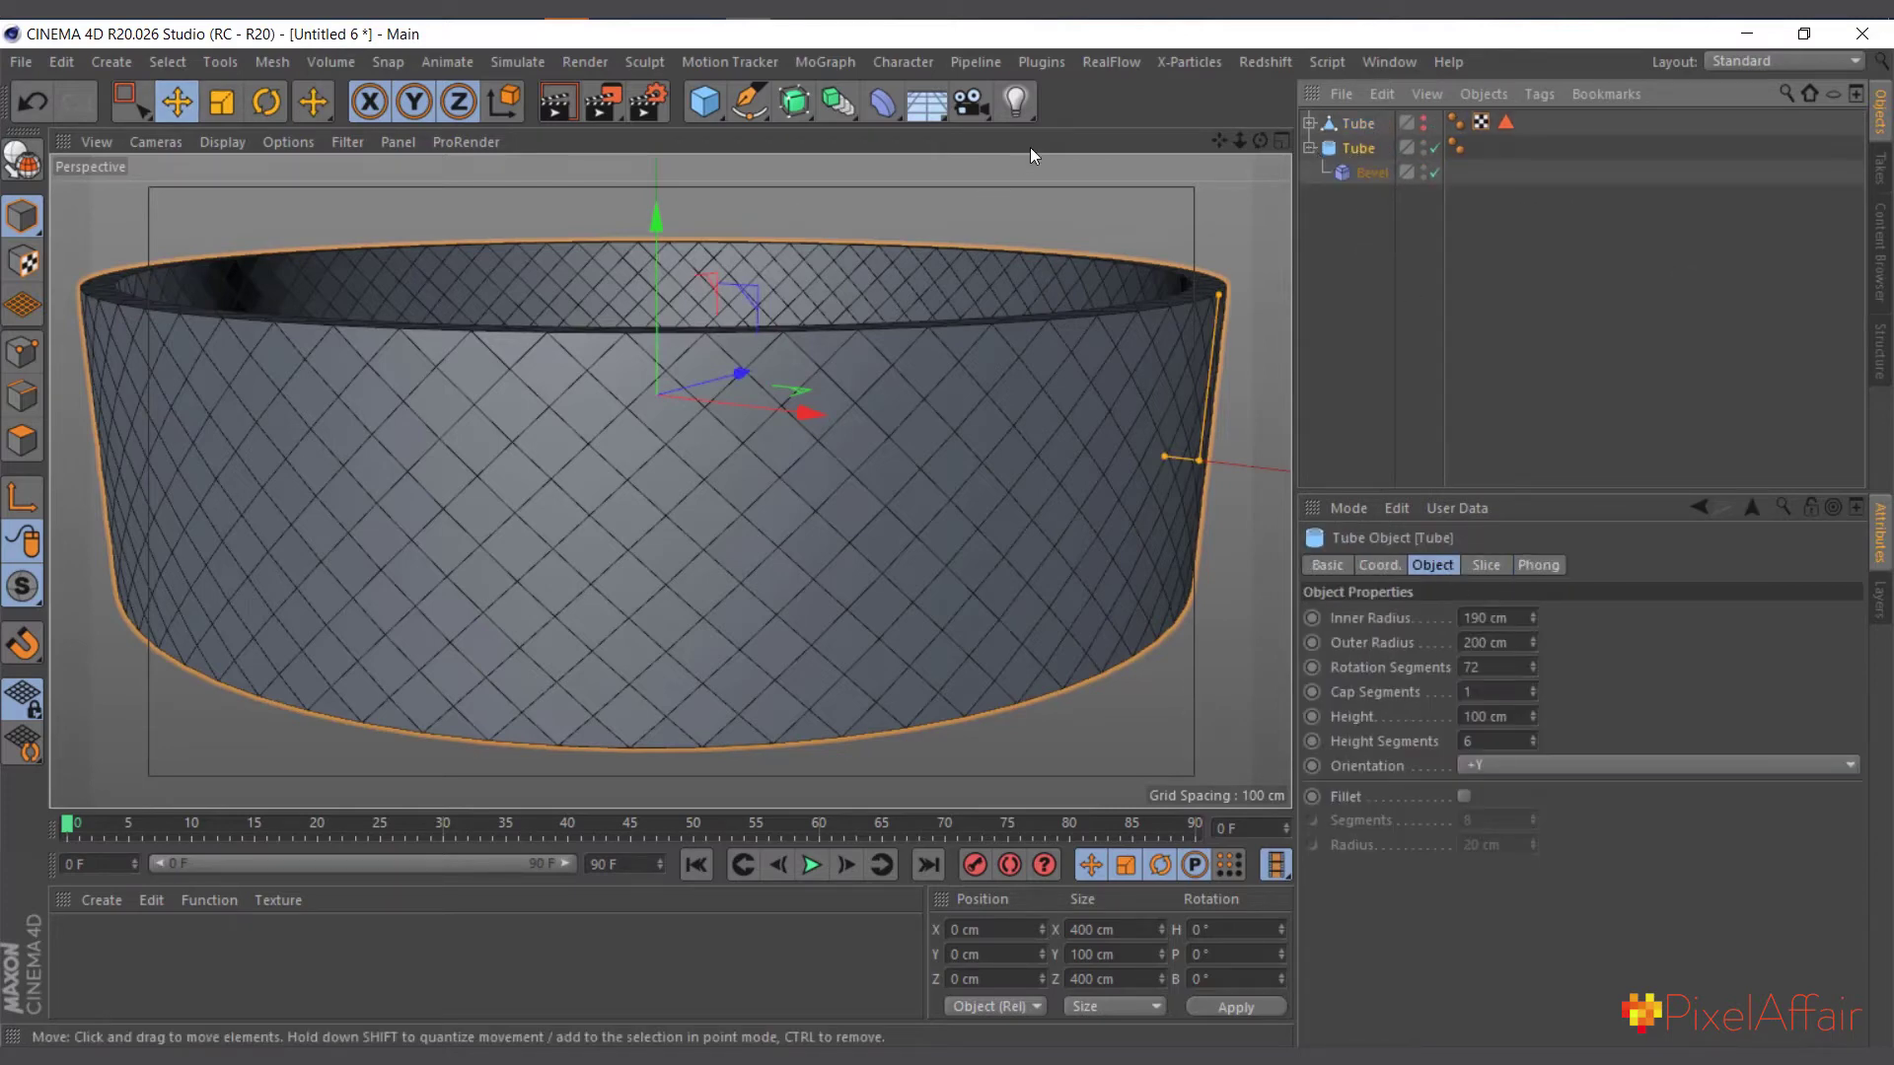
drag(1261, 141, 1259, 237)
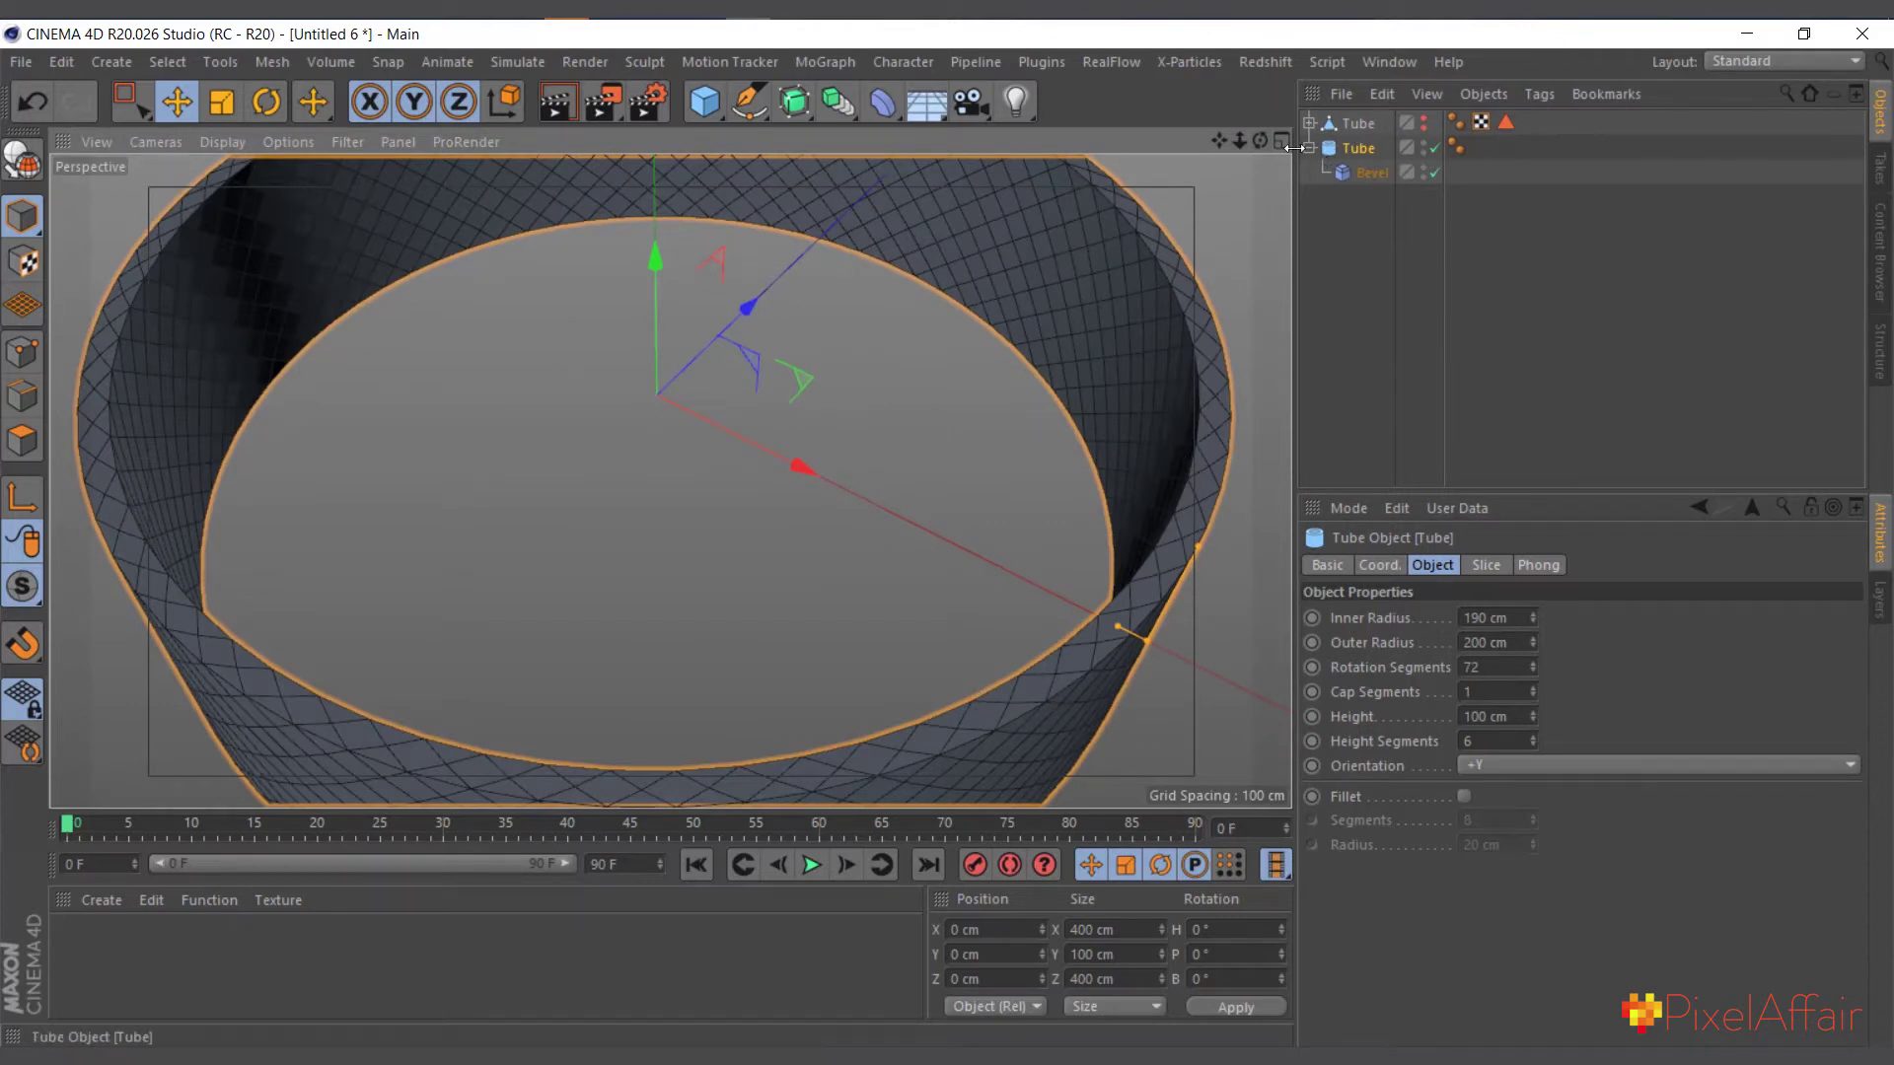
drag(1259, 140, 1245, 53)
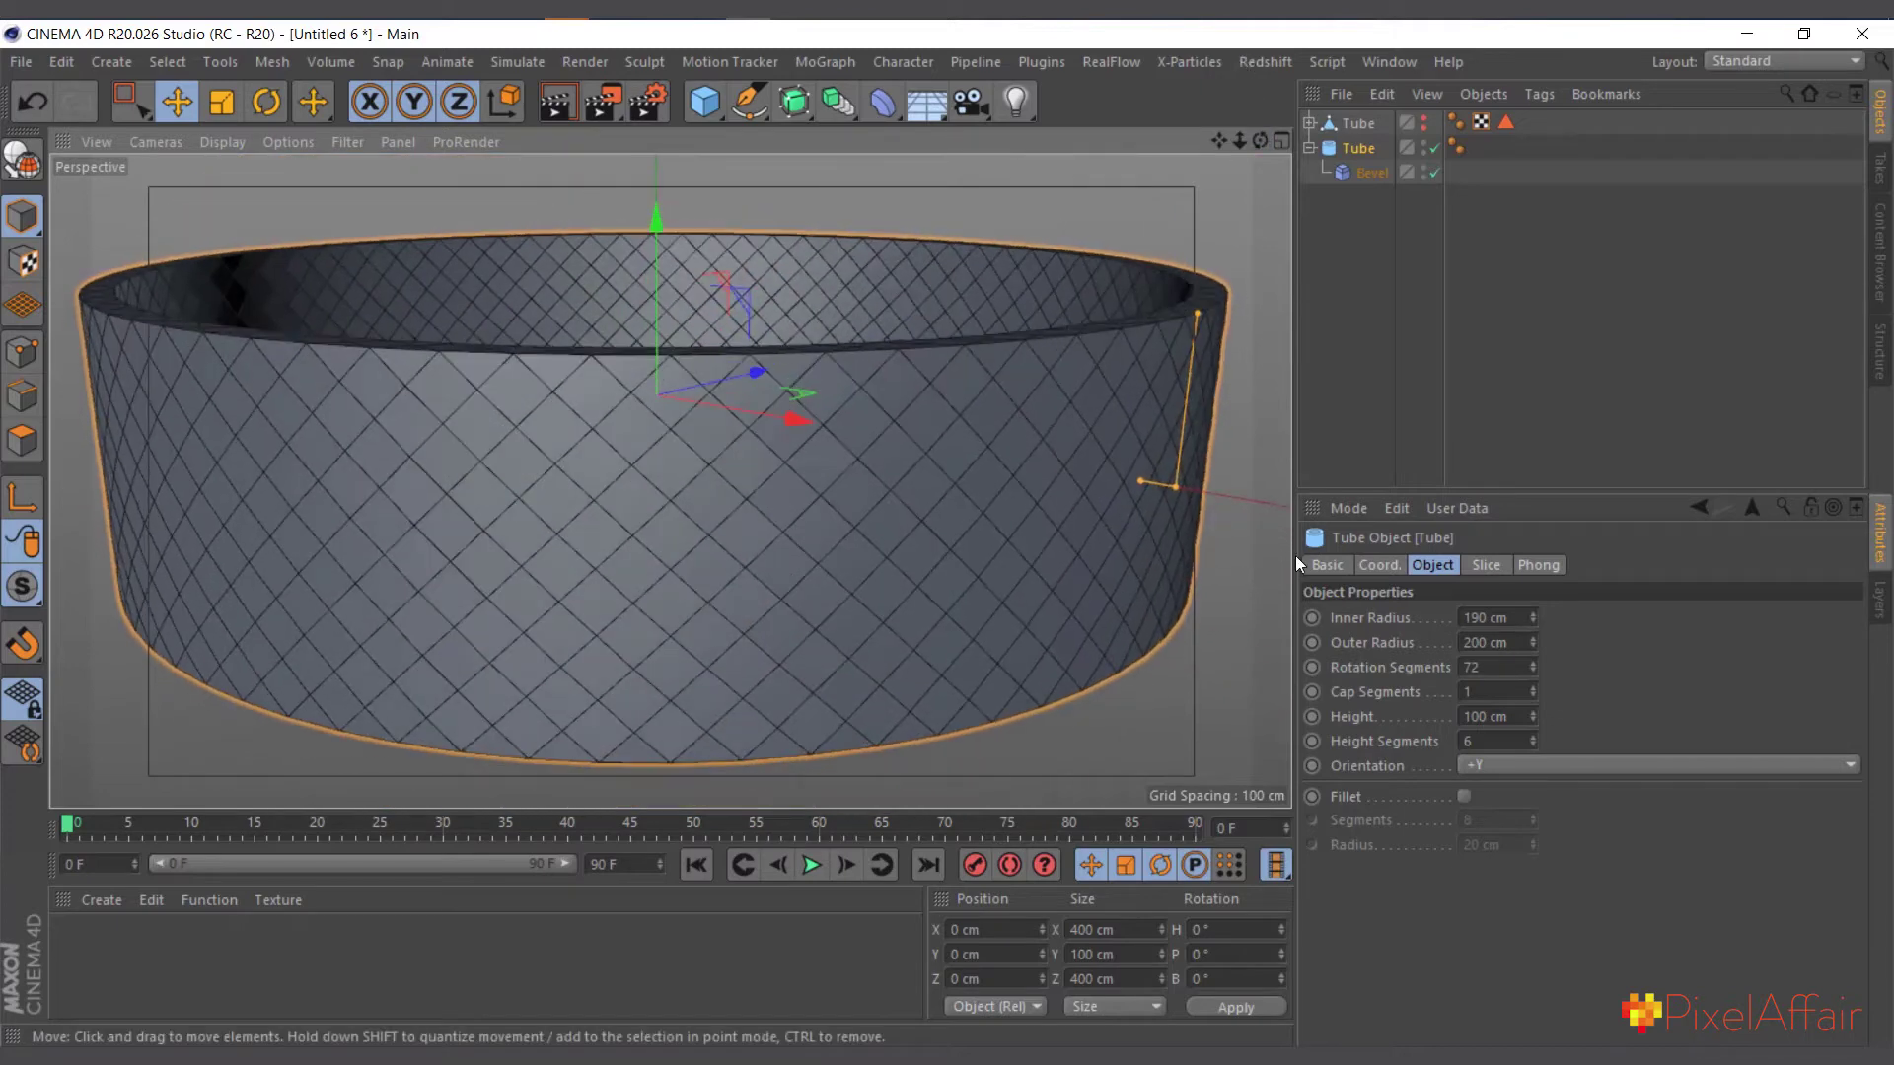
scroll(1010, 448, up, 8)
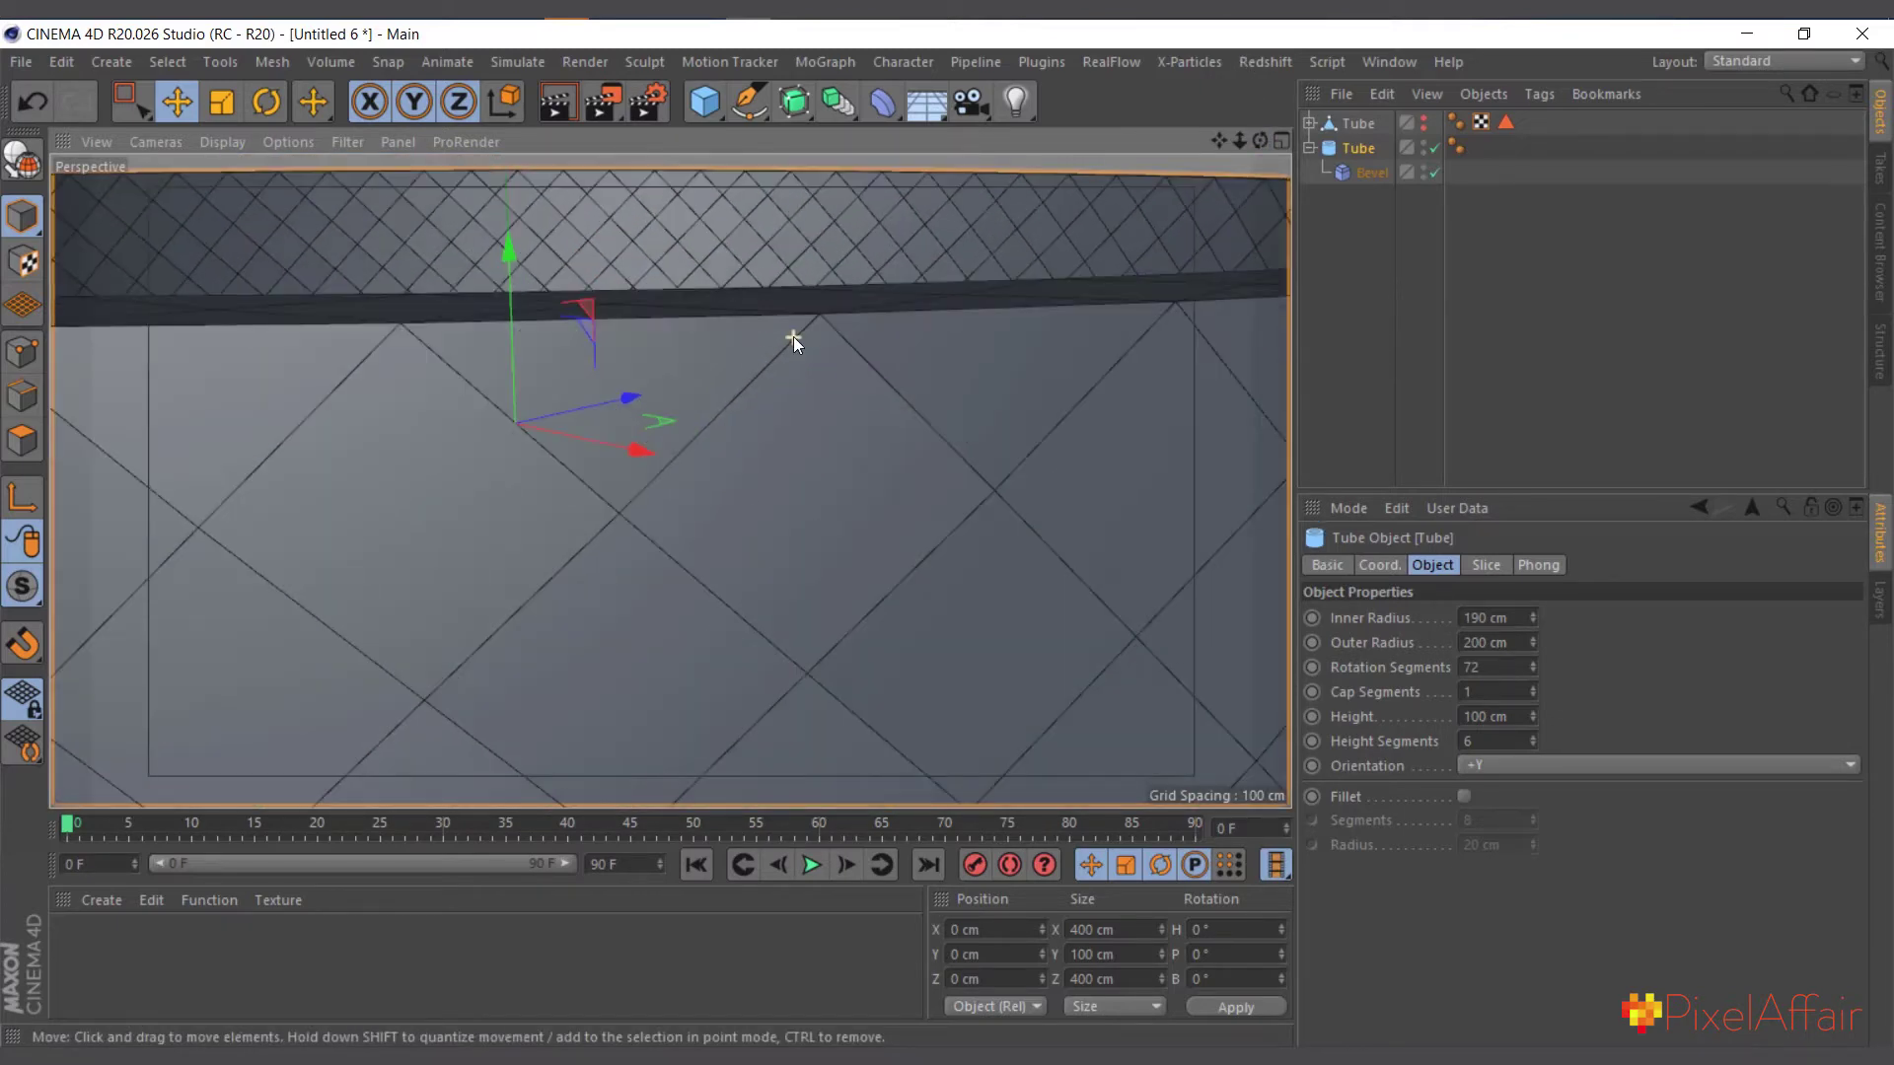
scroll(814, 385, down, 5)
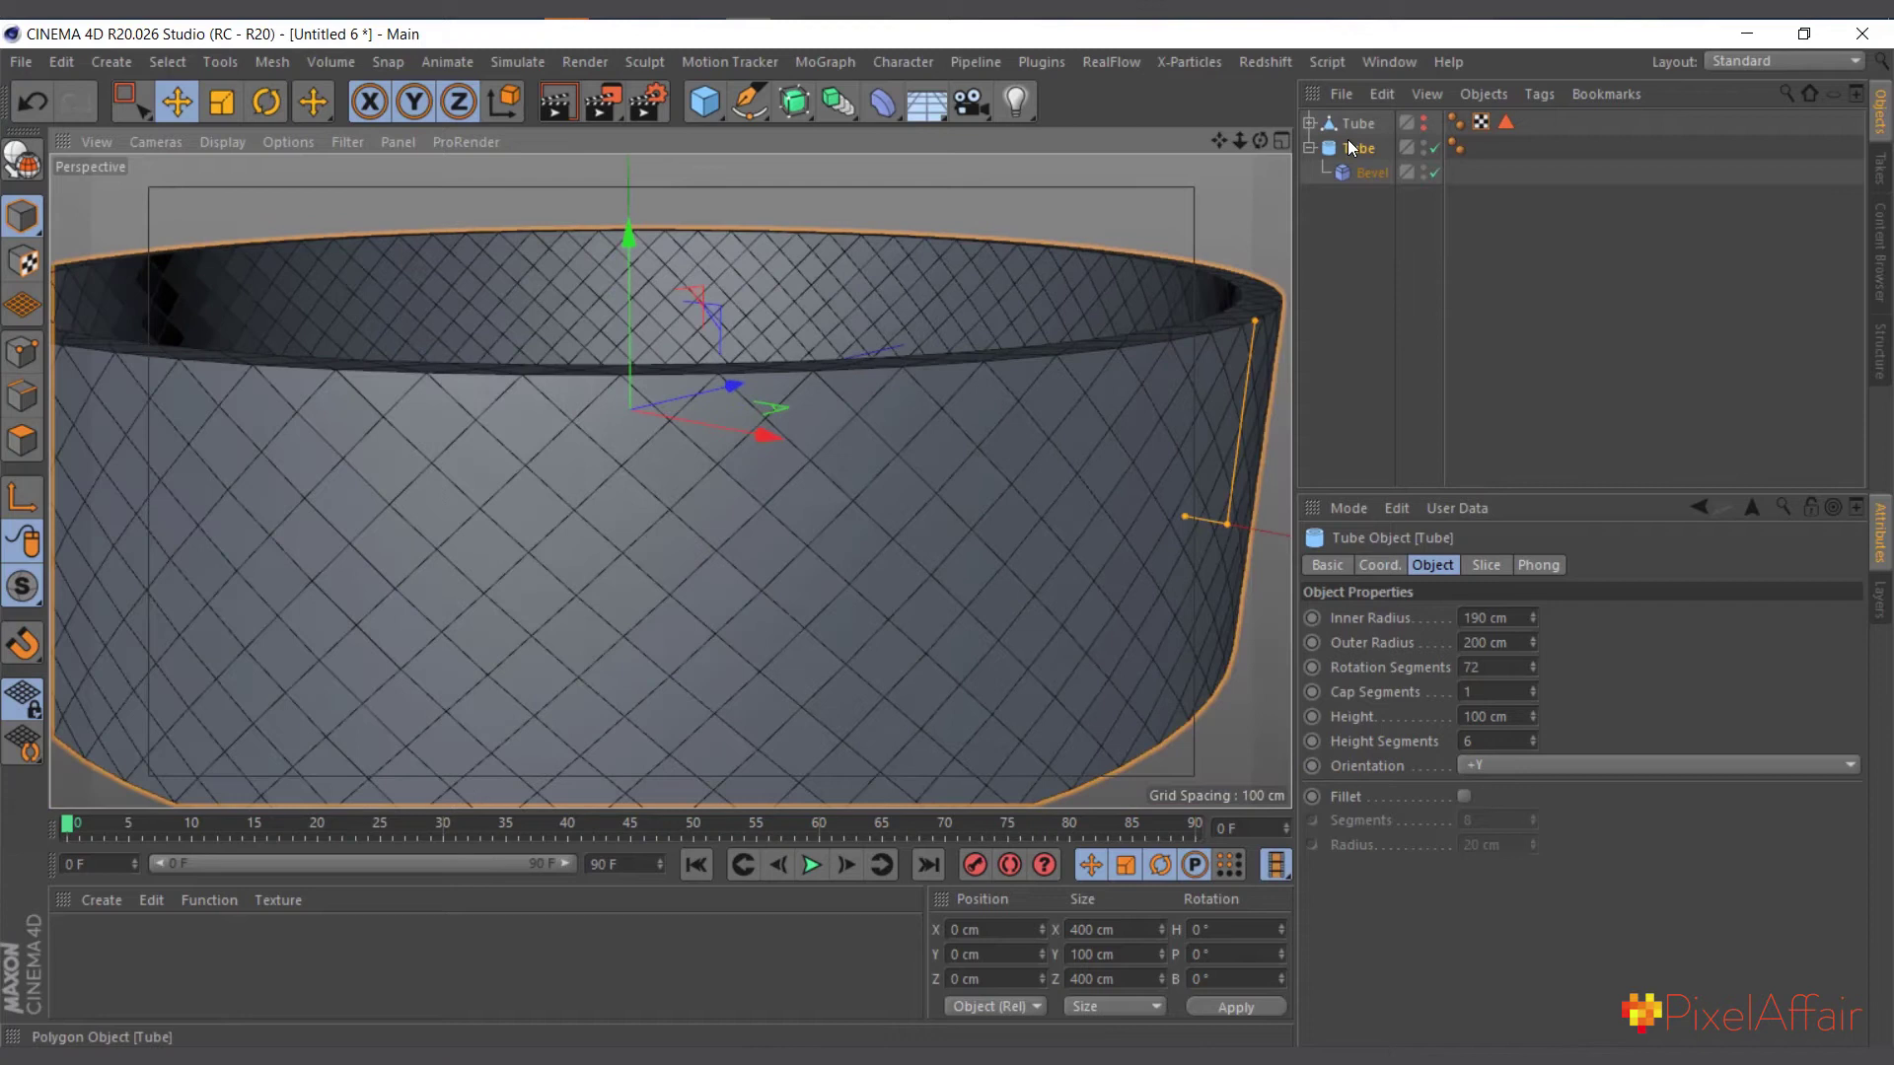
Duplicate the parametric Tube with its Bevel and make the copy editable, keeping the original hidden.
click(1310, 148)
ctrl+drag(1341, 146, 1432, 168)
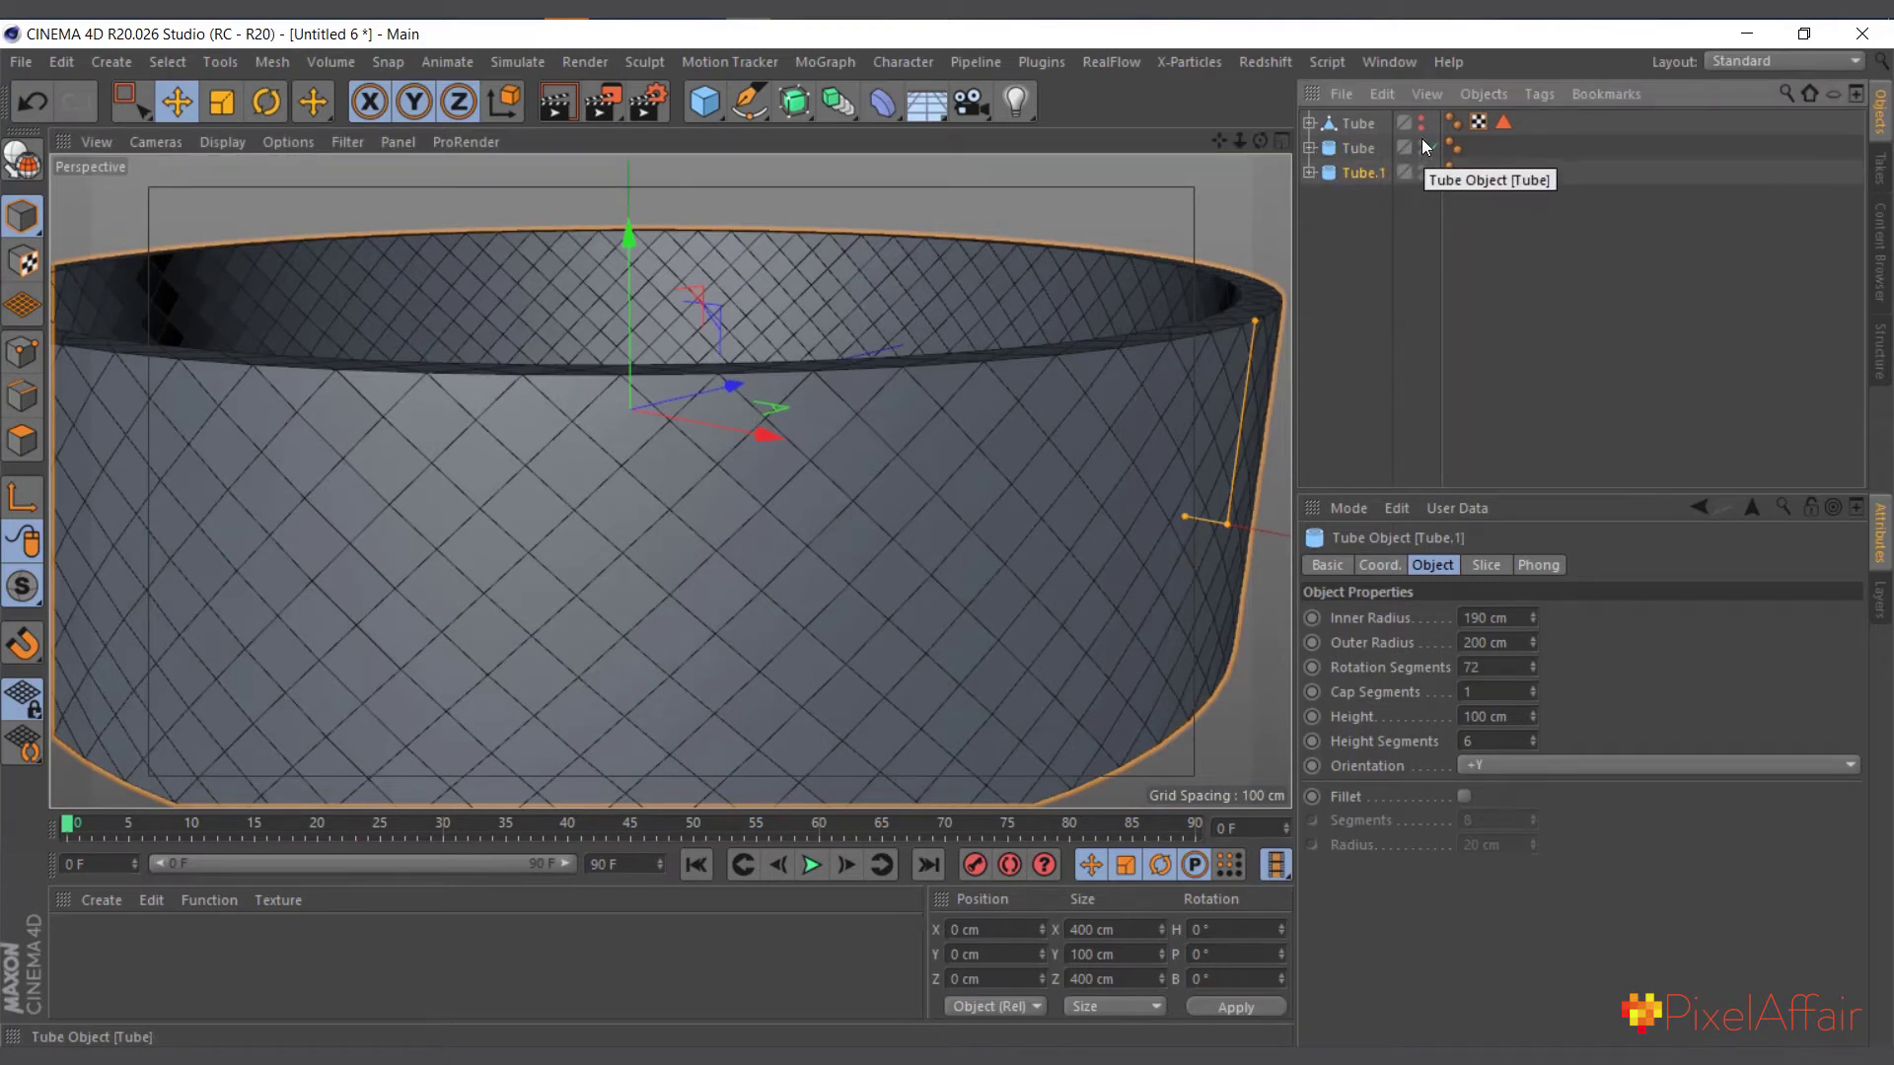
key(c)
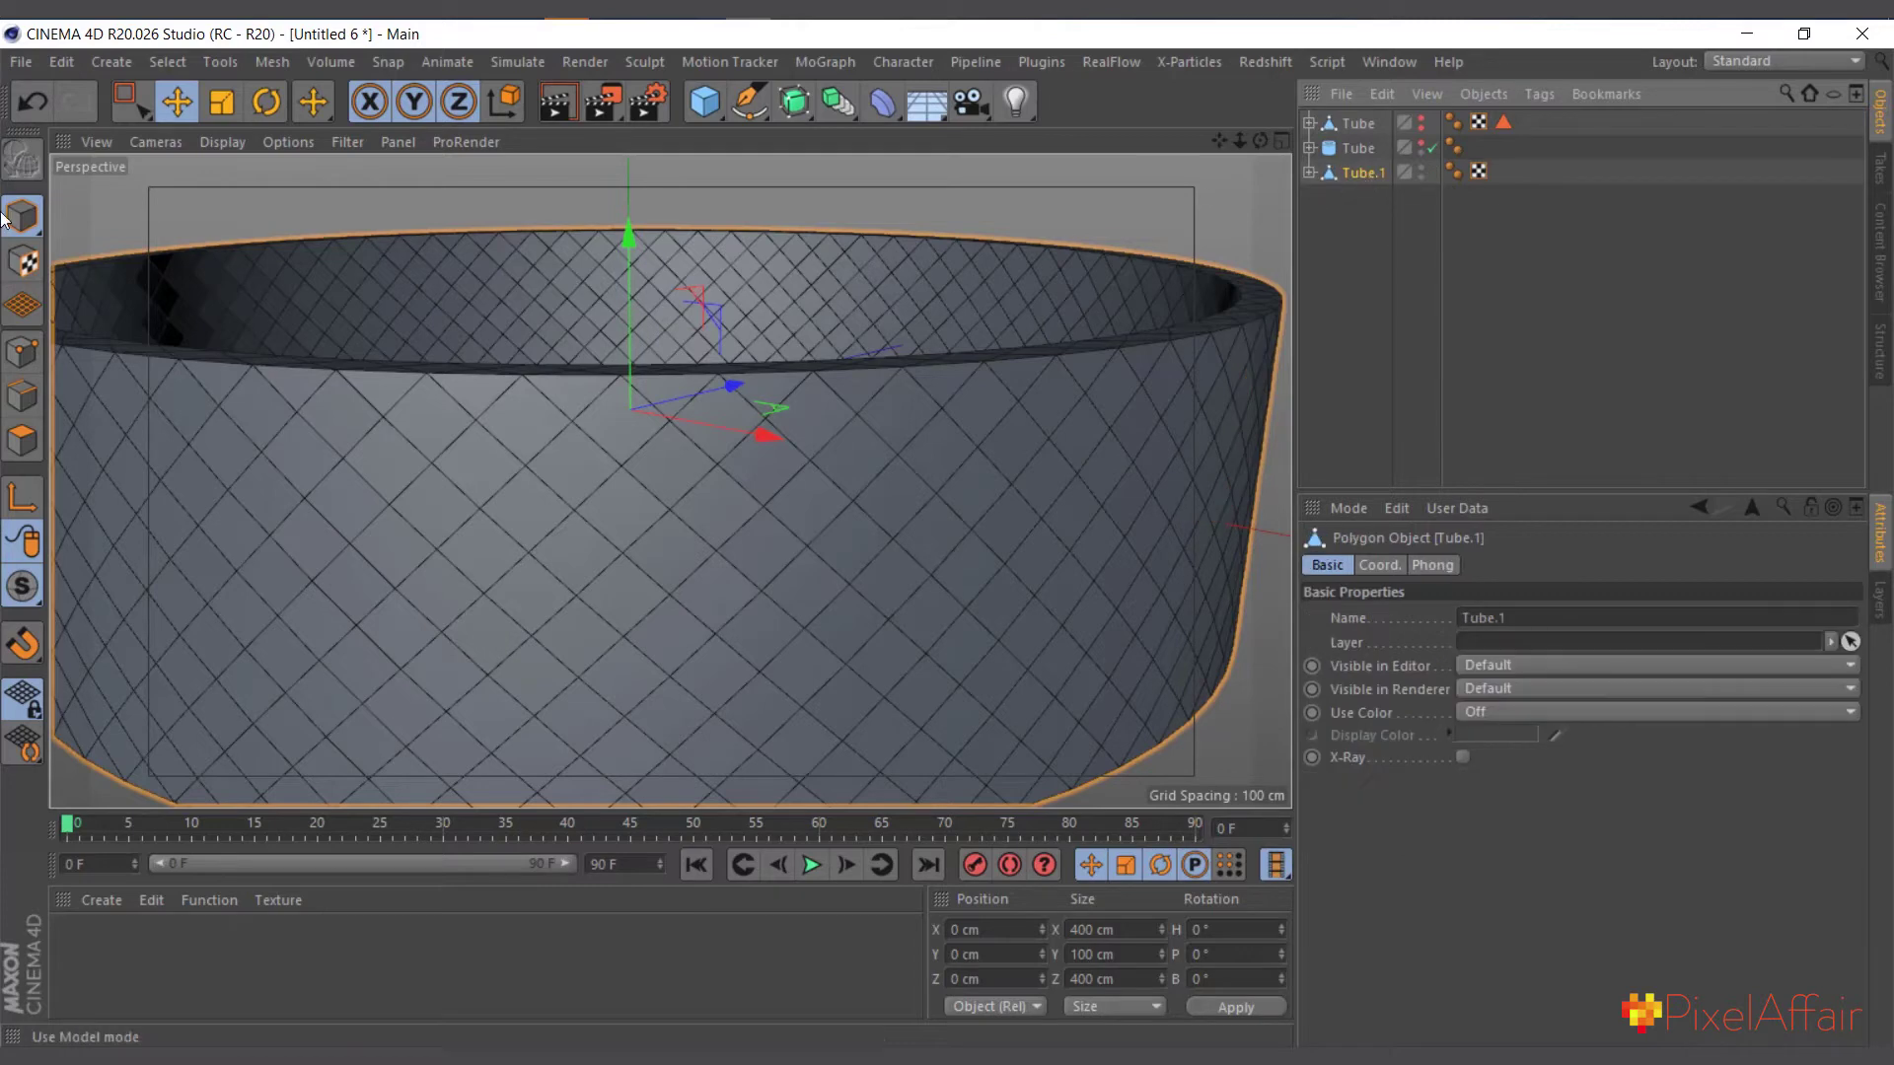
In polygon mode, disable the copy's Bevel and try extruding one top rim polygon about 32 cm upward.
click(22, 440)
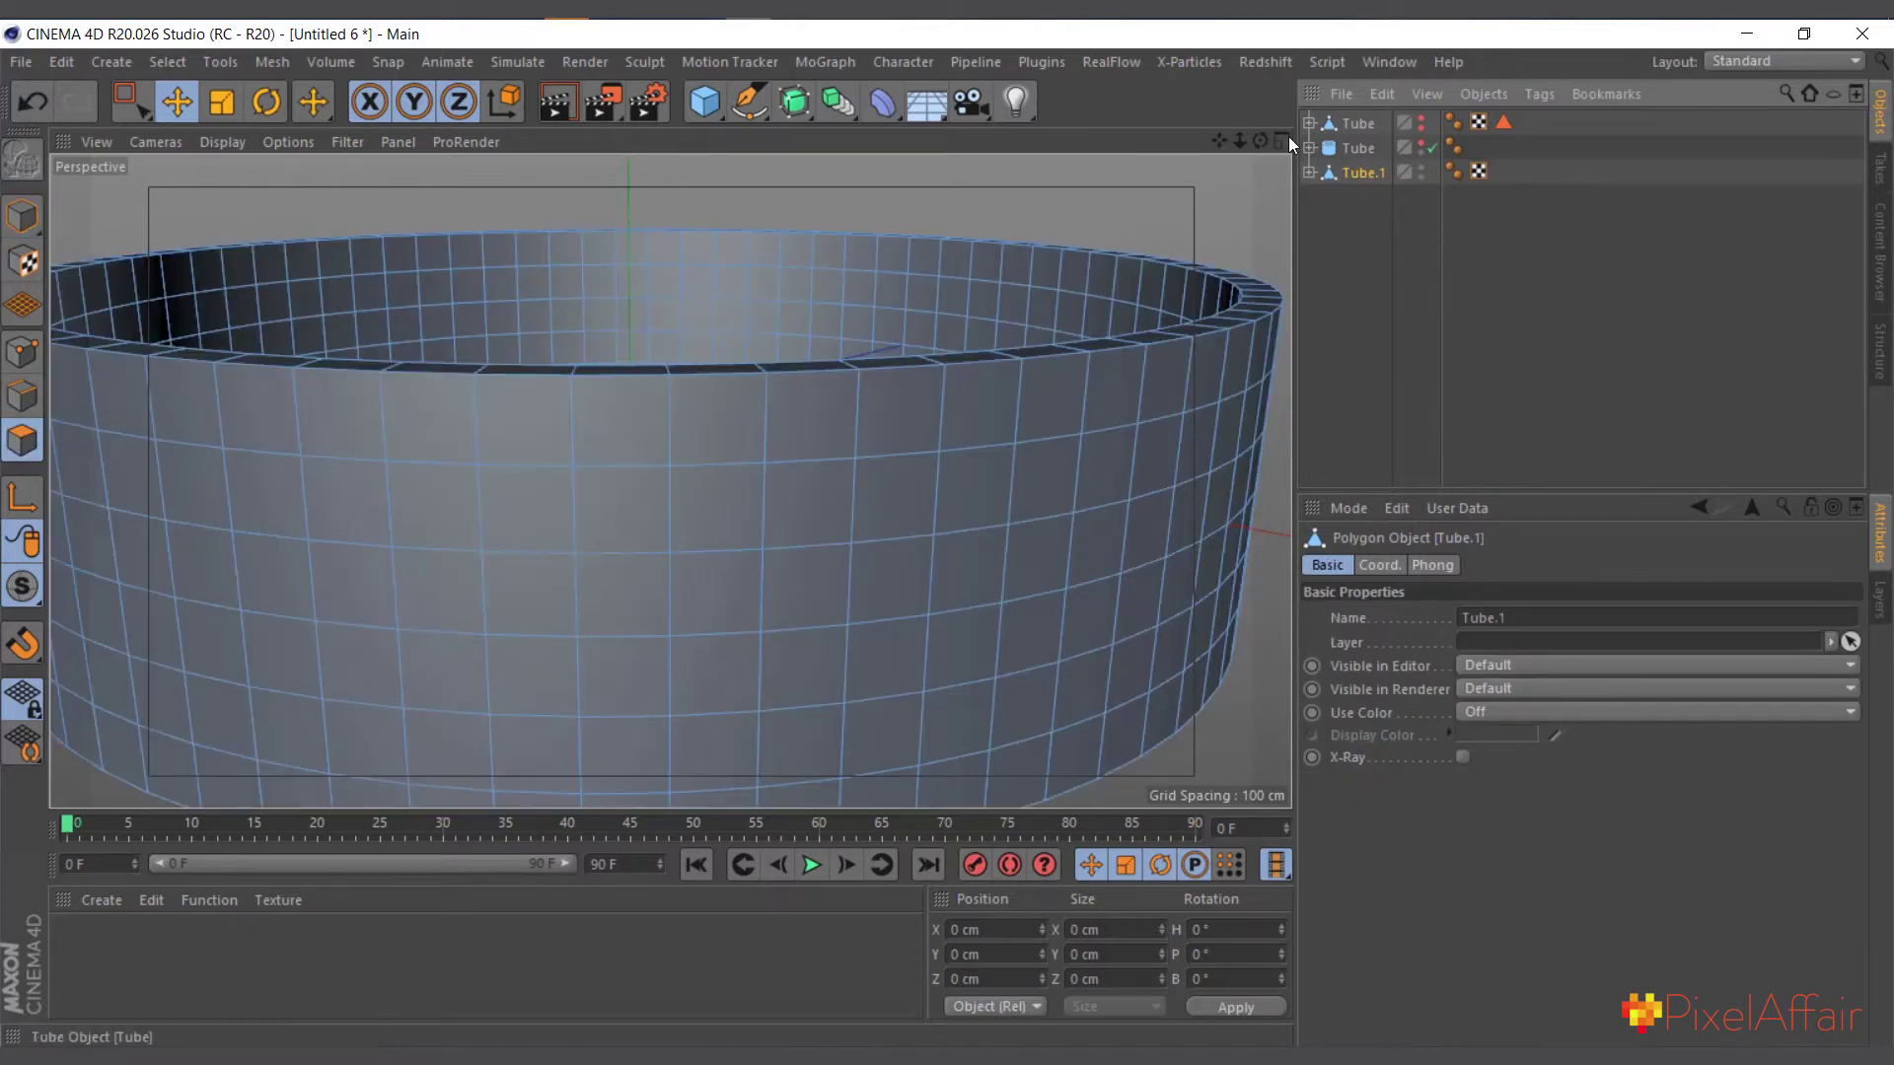
drag(1260, 141, 1006, 538)
click(985, 635)
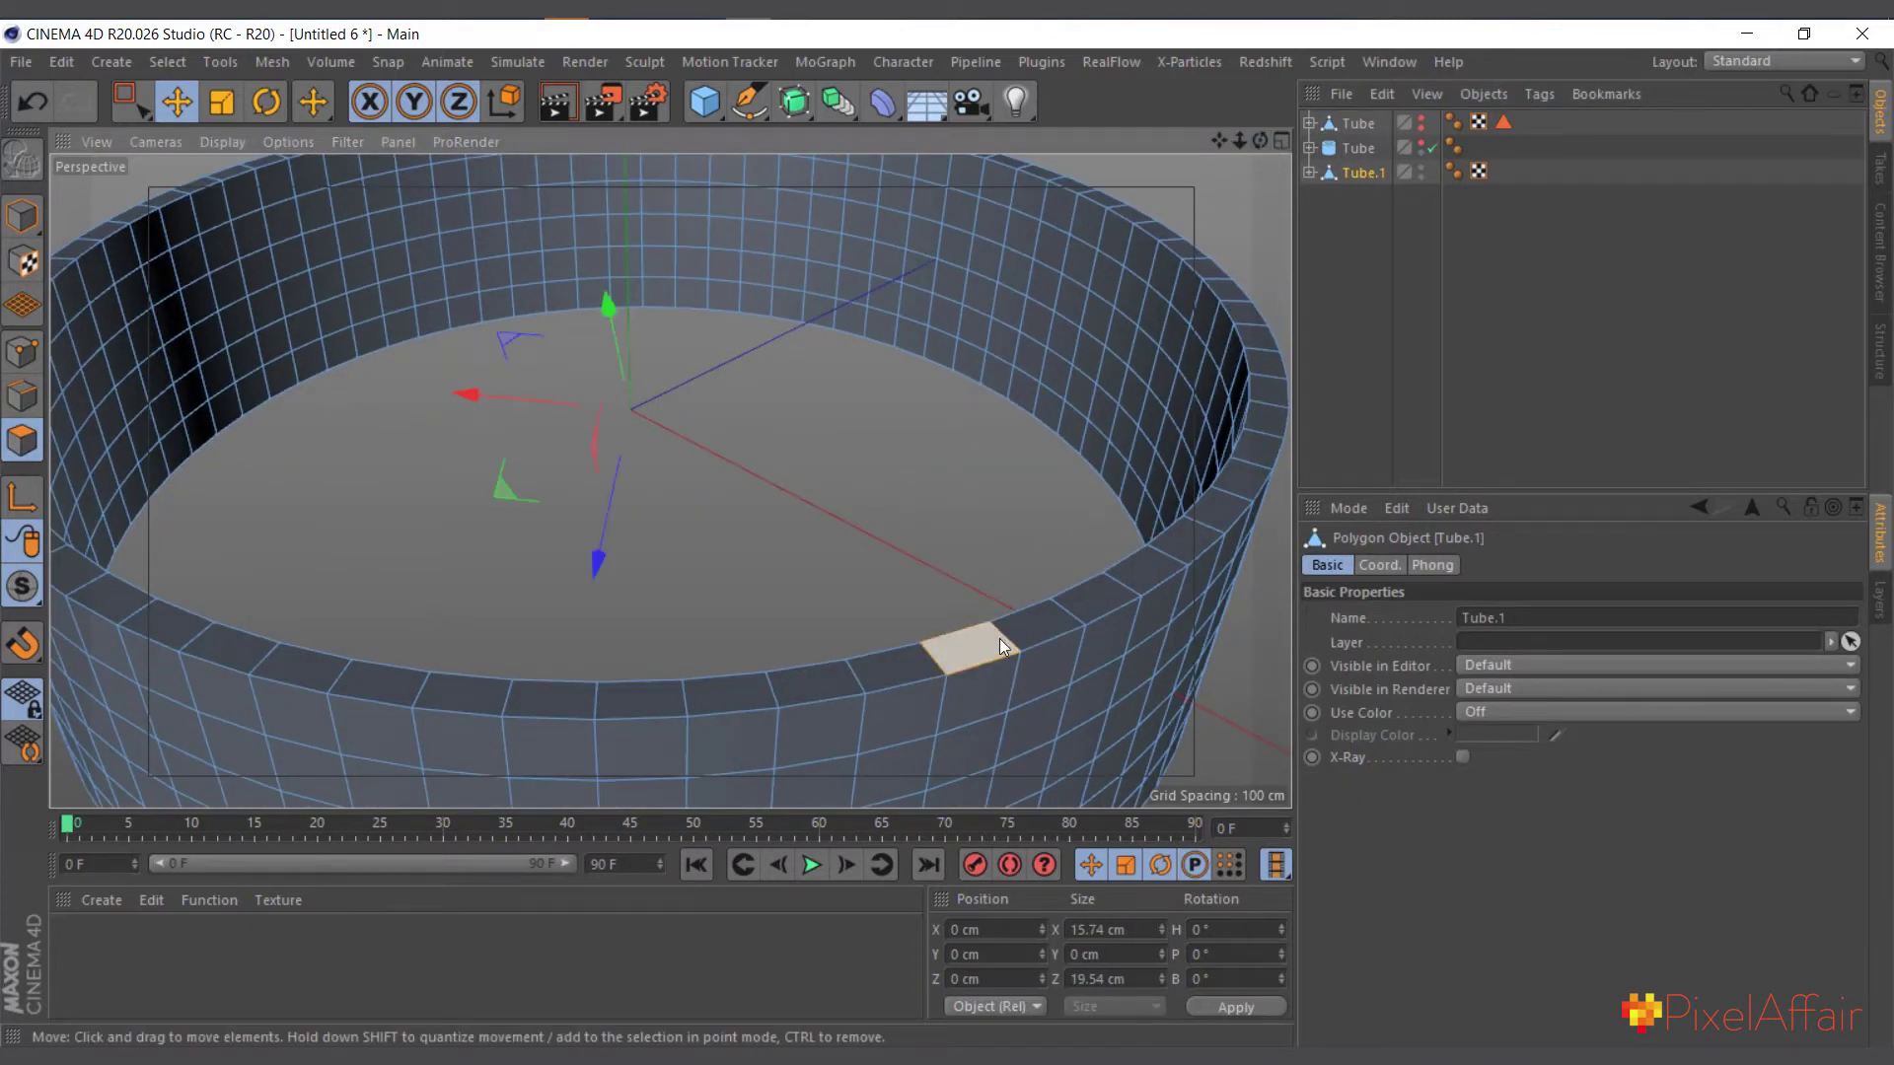
click(1308, 172)
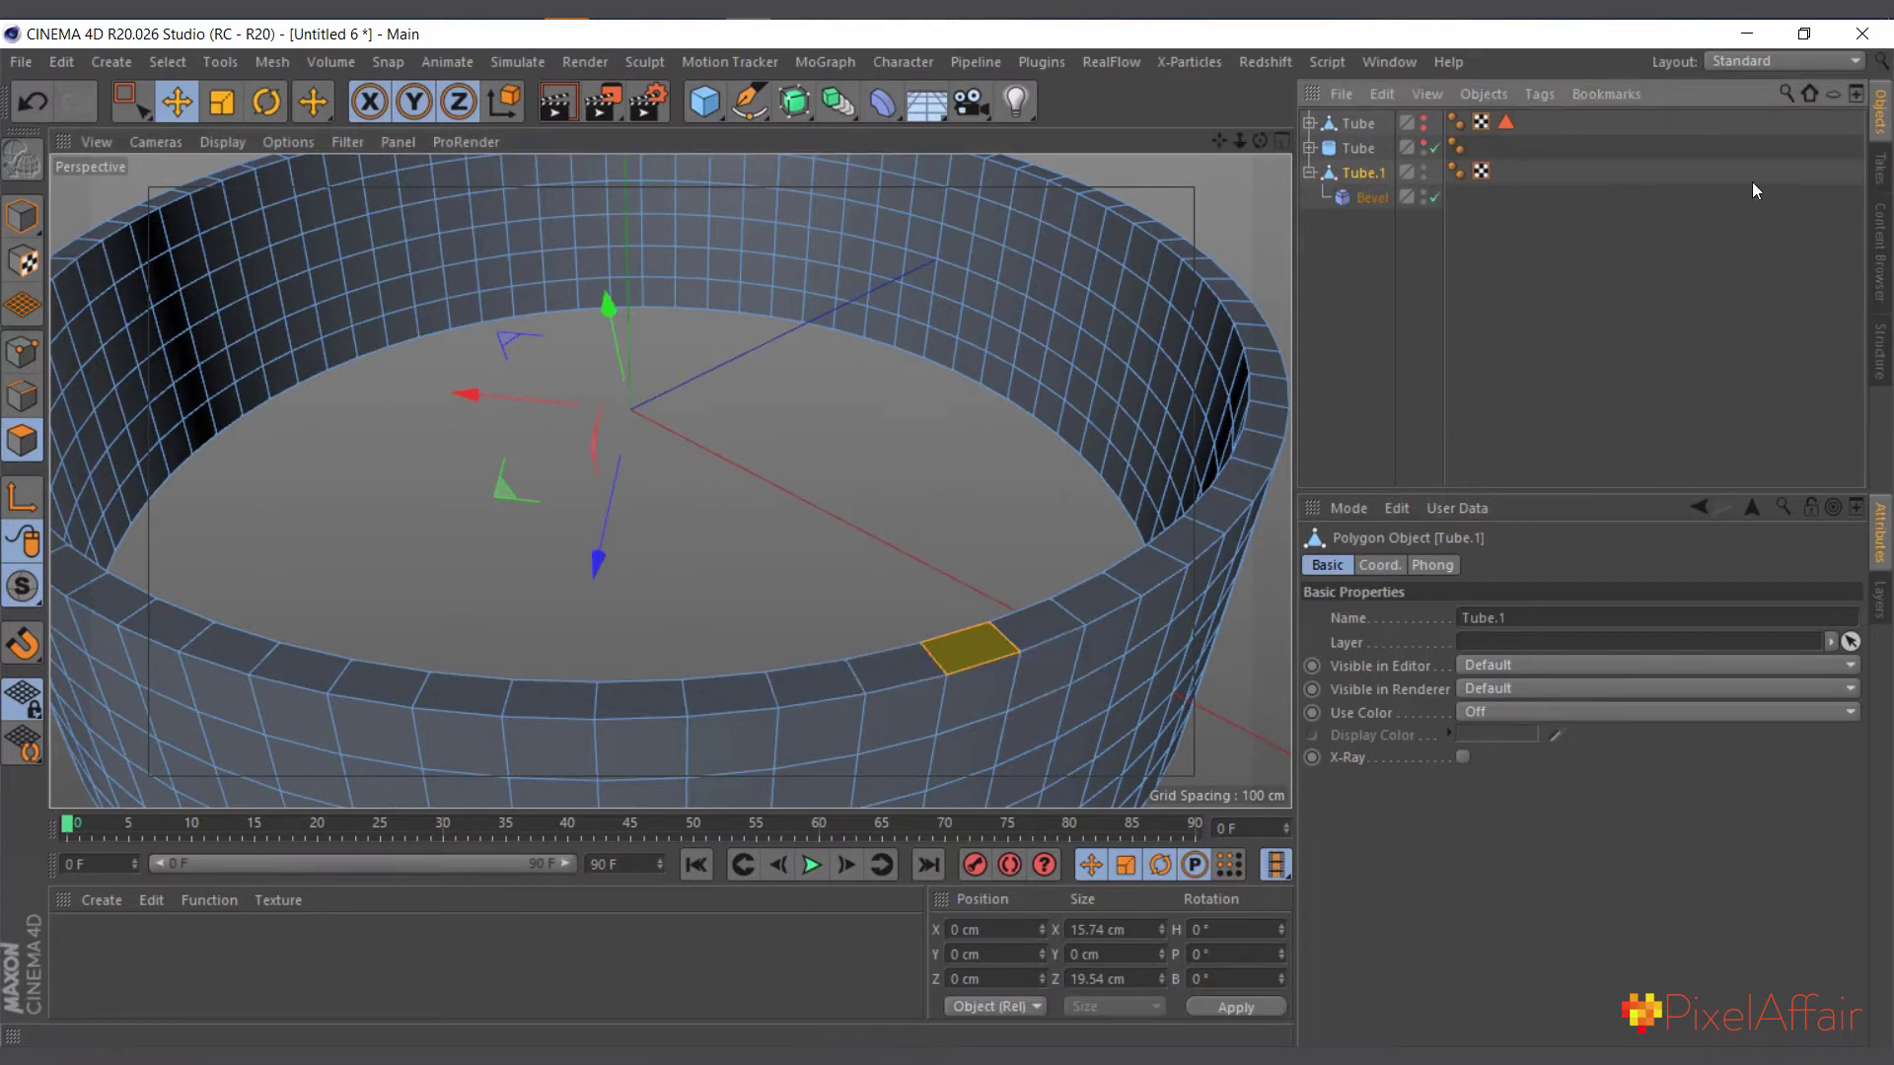
click(1435, 197)
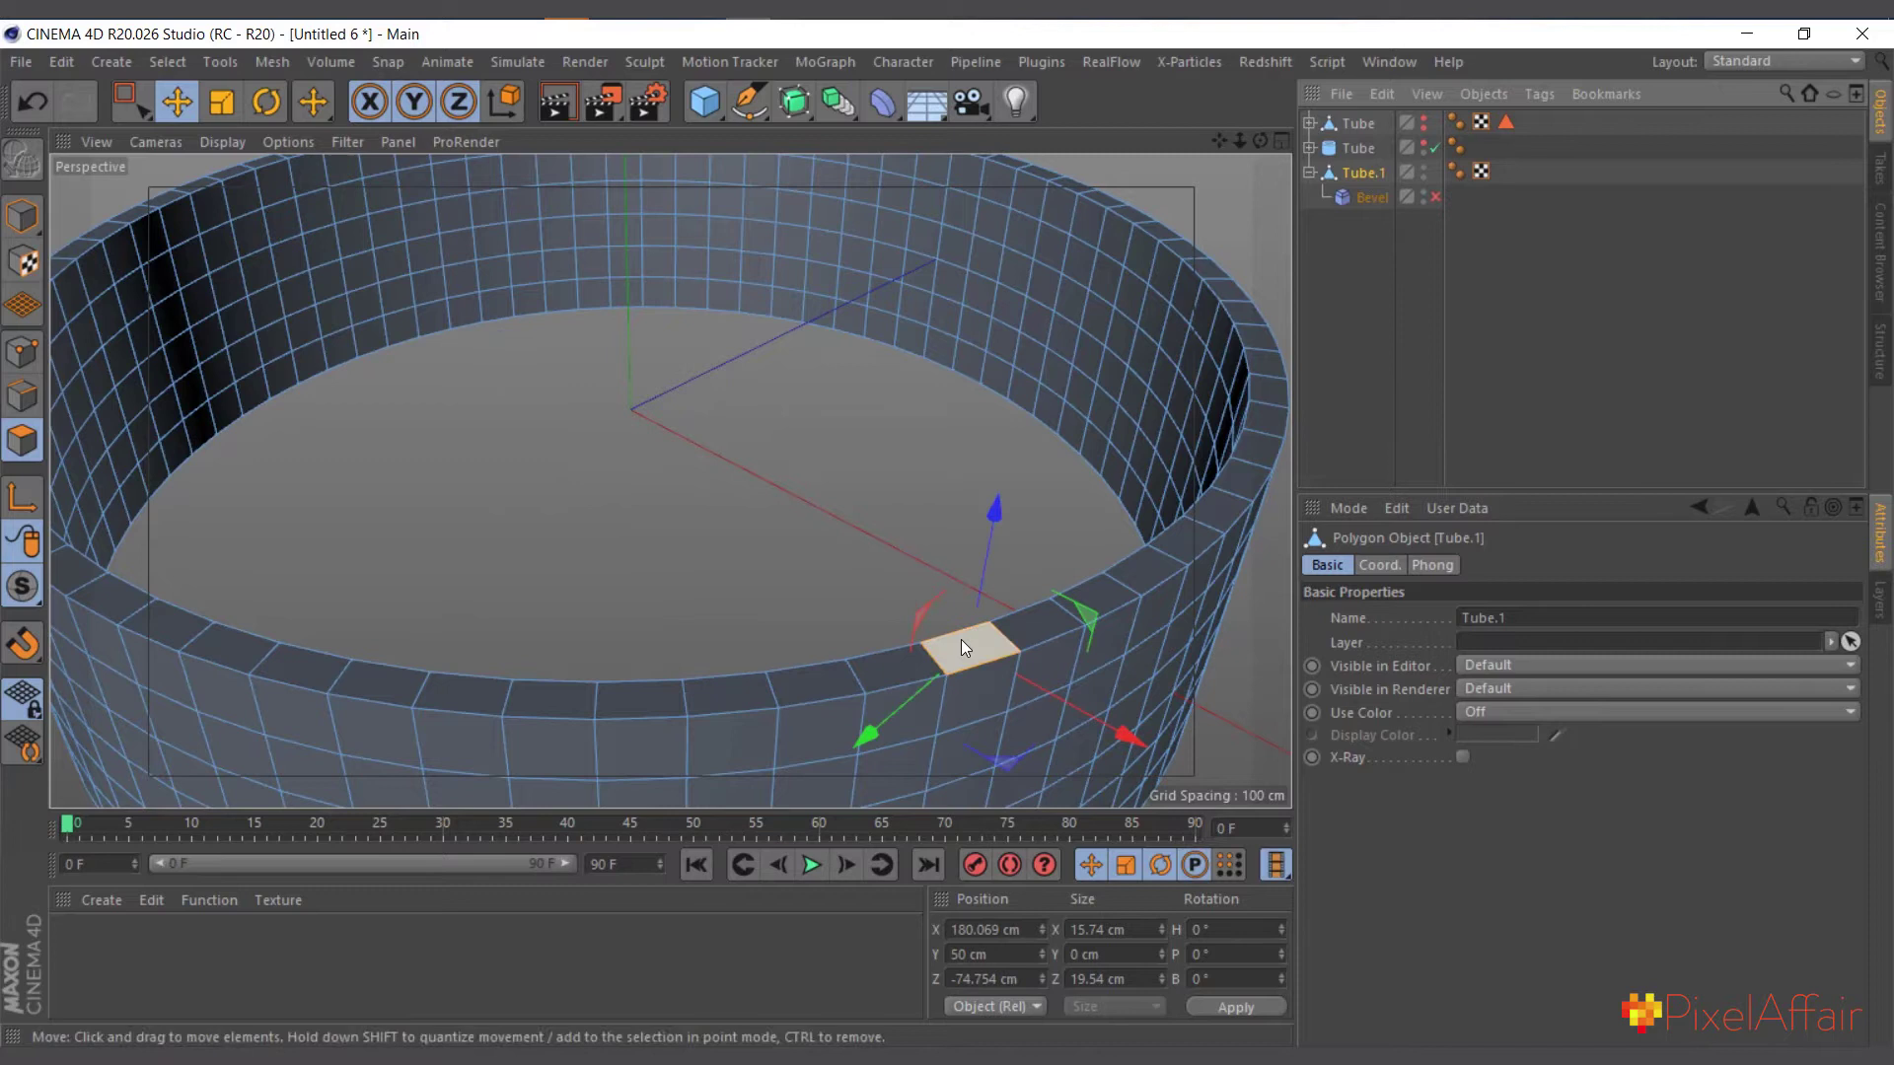
ctrl+drag(986, 507, 996, 373)
alt+drag(991, 718, 1010, 625)
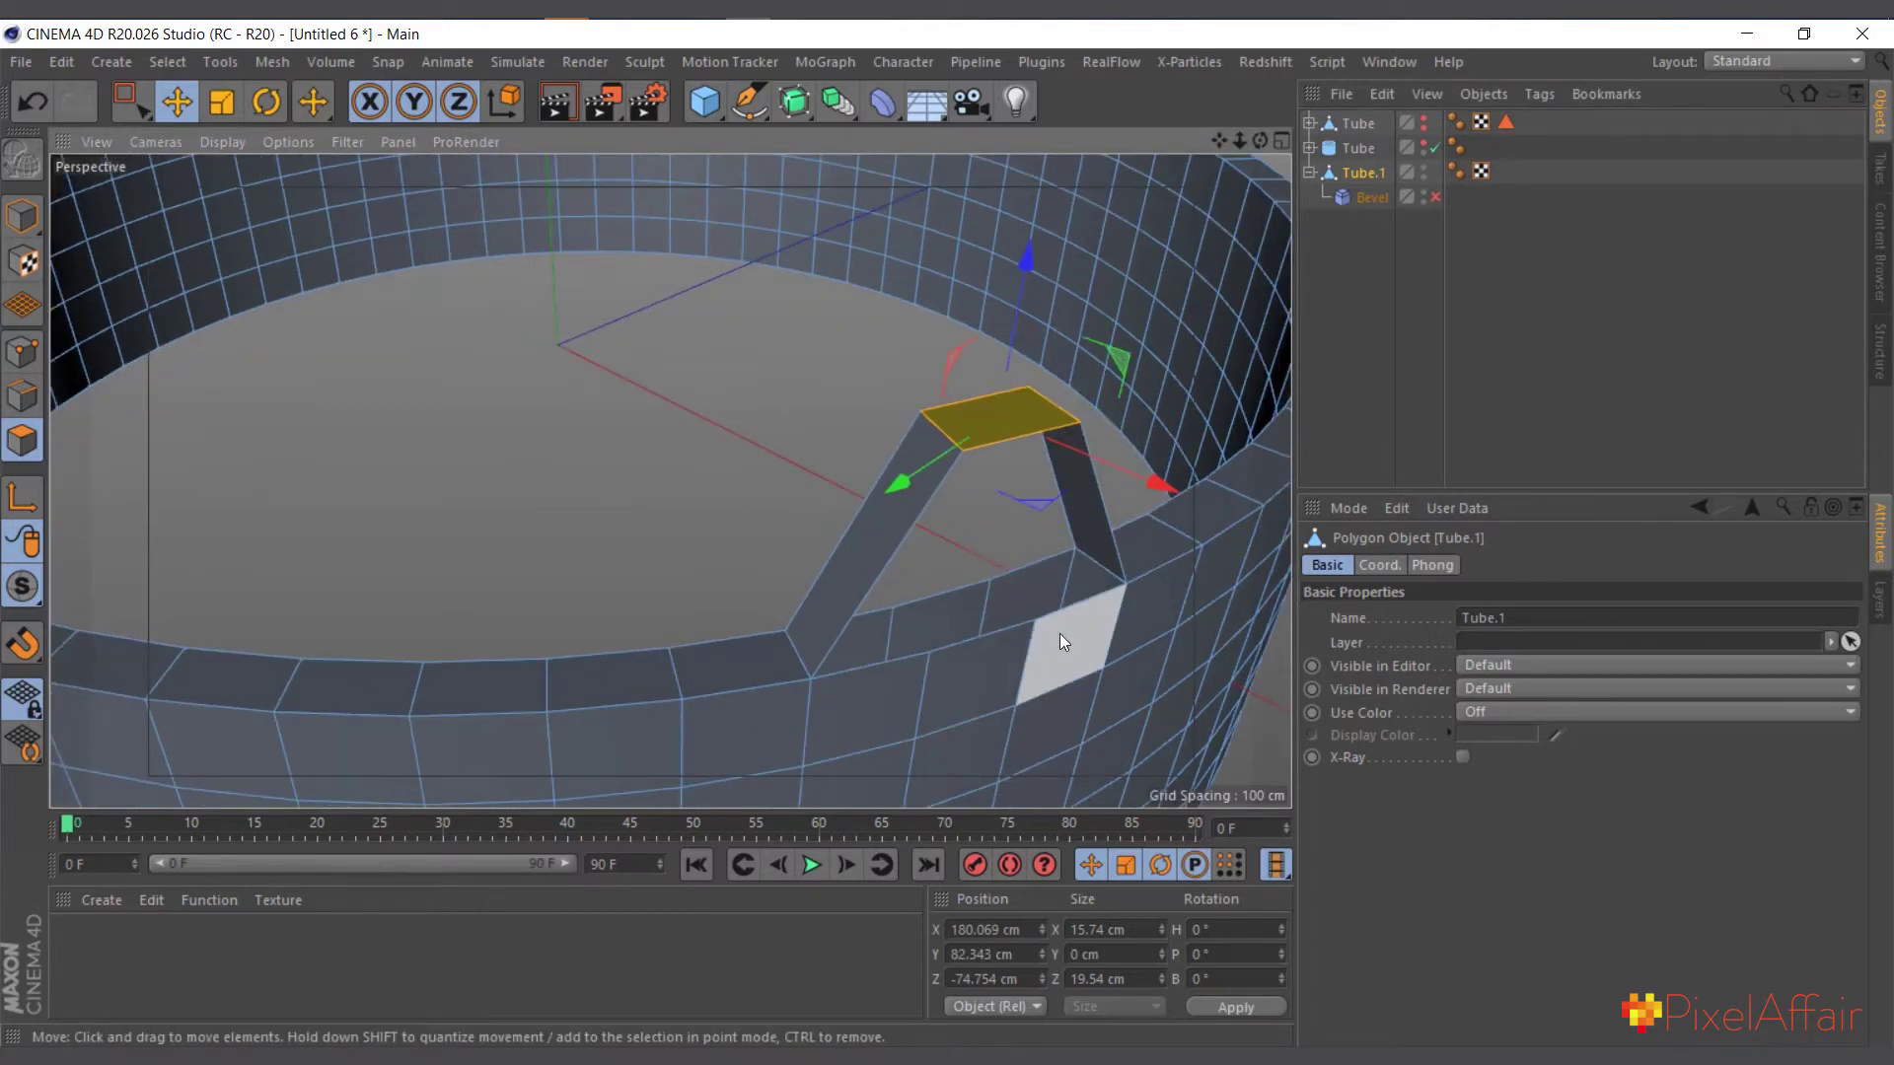
Undo the rim polygon extrusion and return to model mode with the Bevel deformer enabled again.
click(1373, 200)
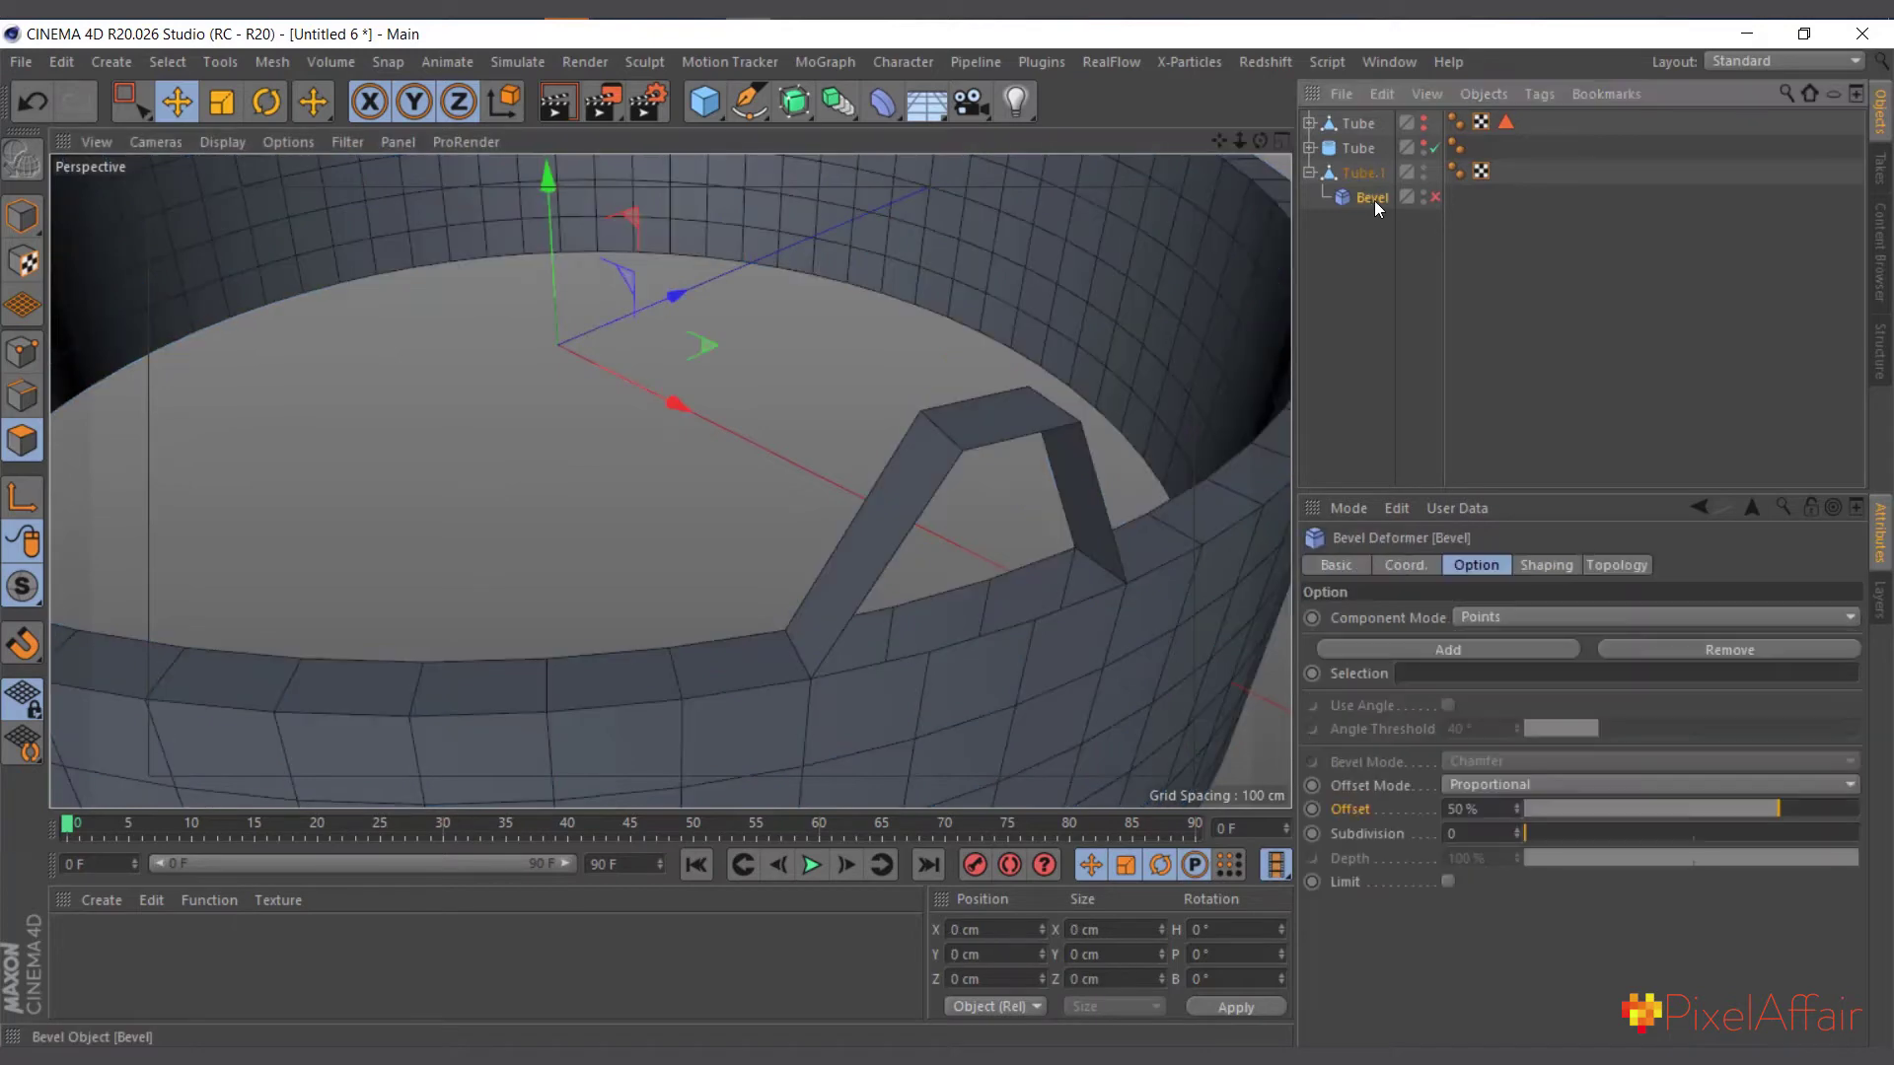
key(ctrl+z)
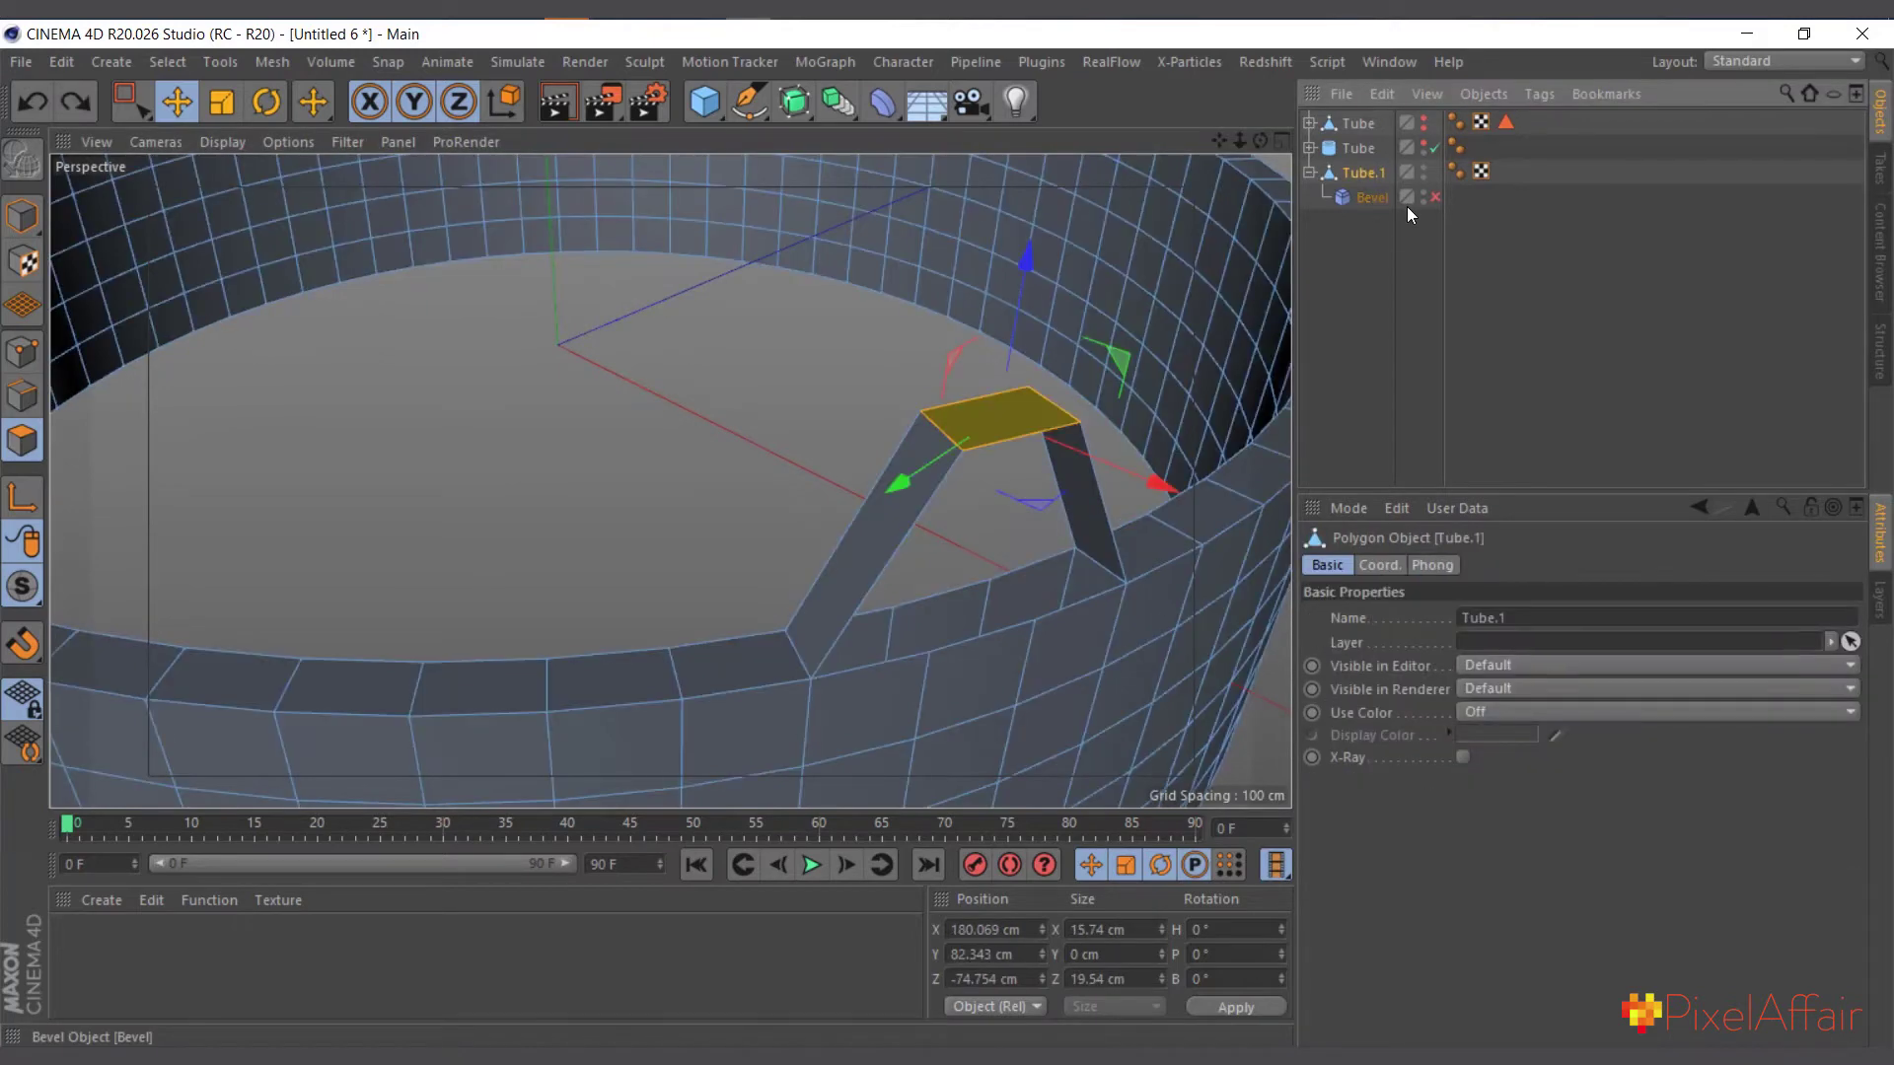
click(1436, 198)
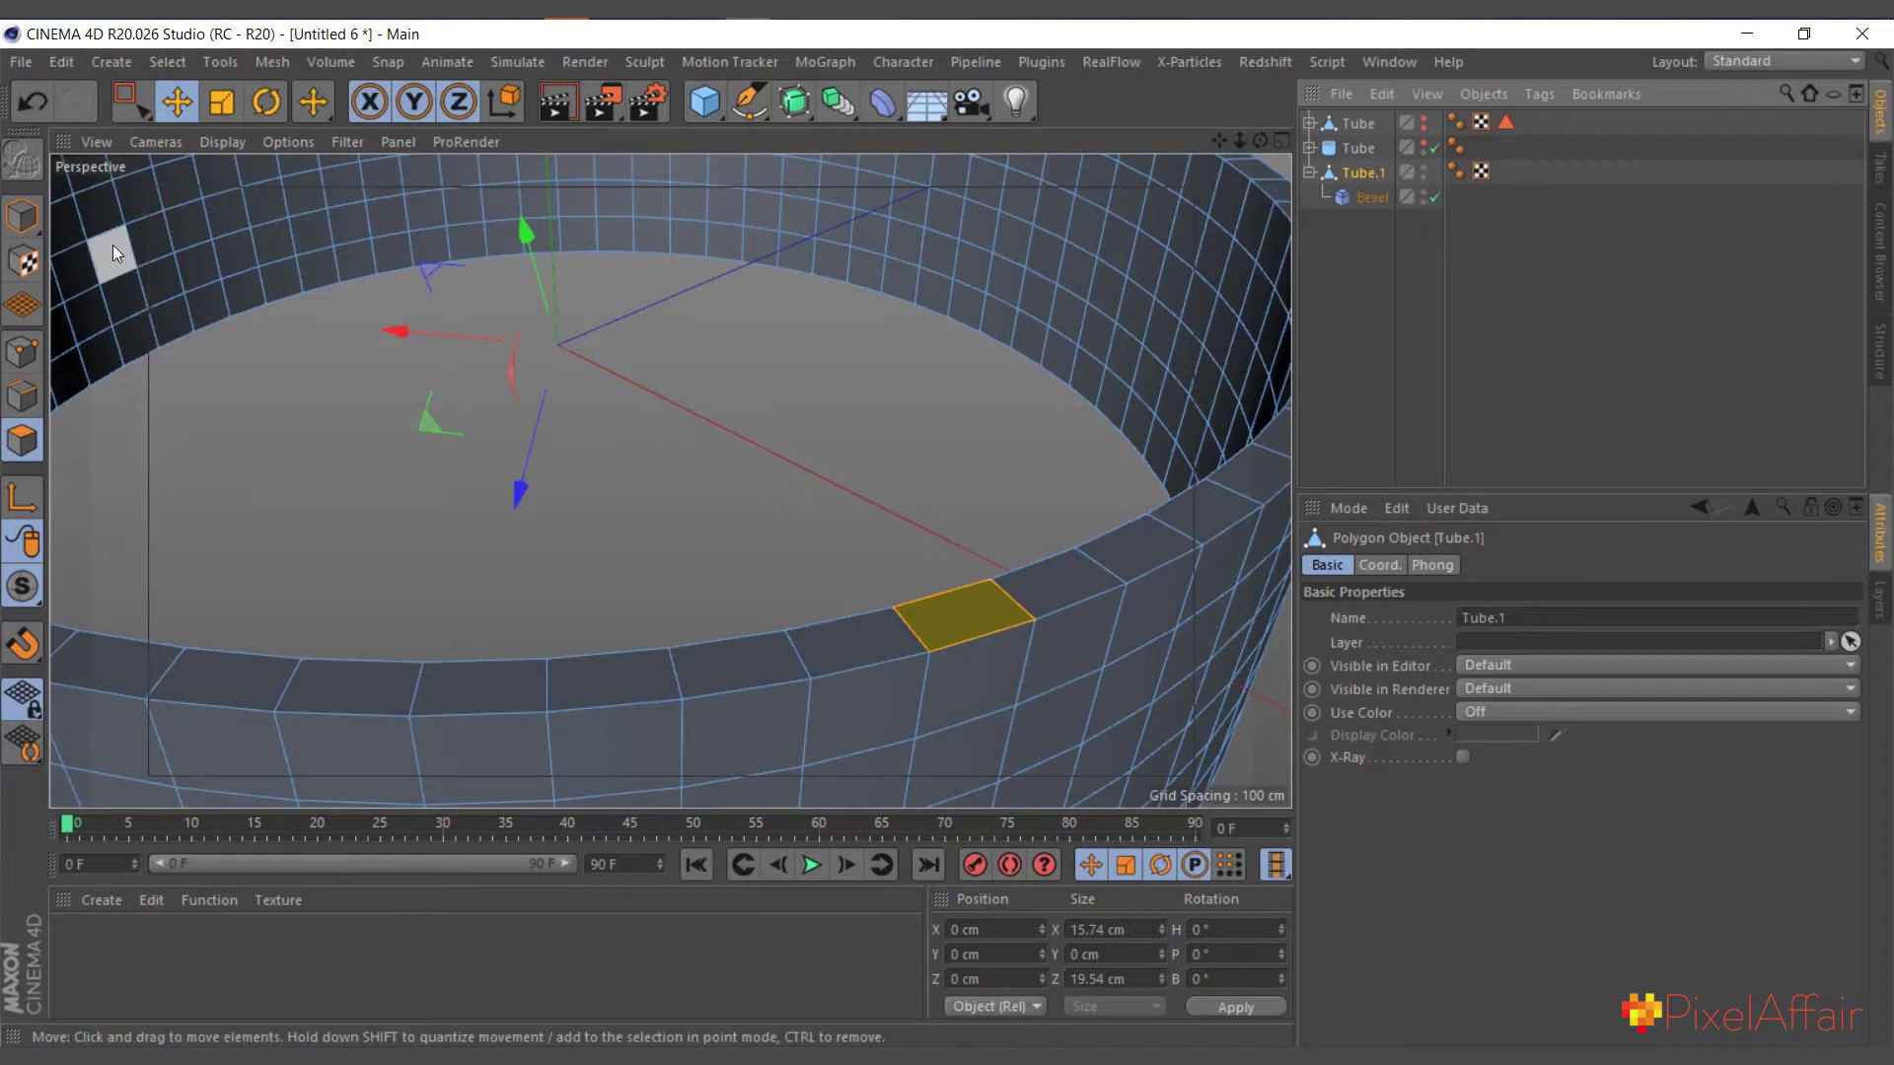
click(38, 223)
scroll(1004, 465, down, 5)
scroll(884, 608, up, 5)
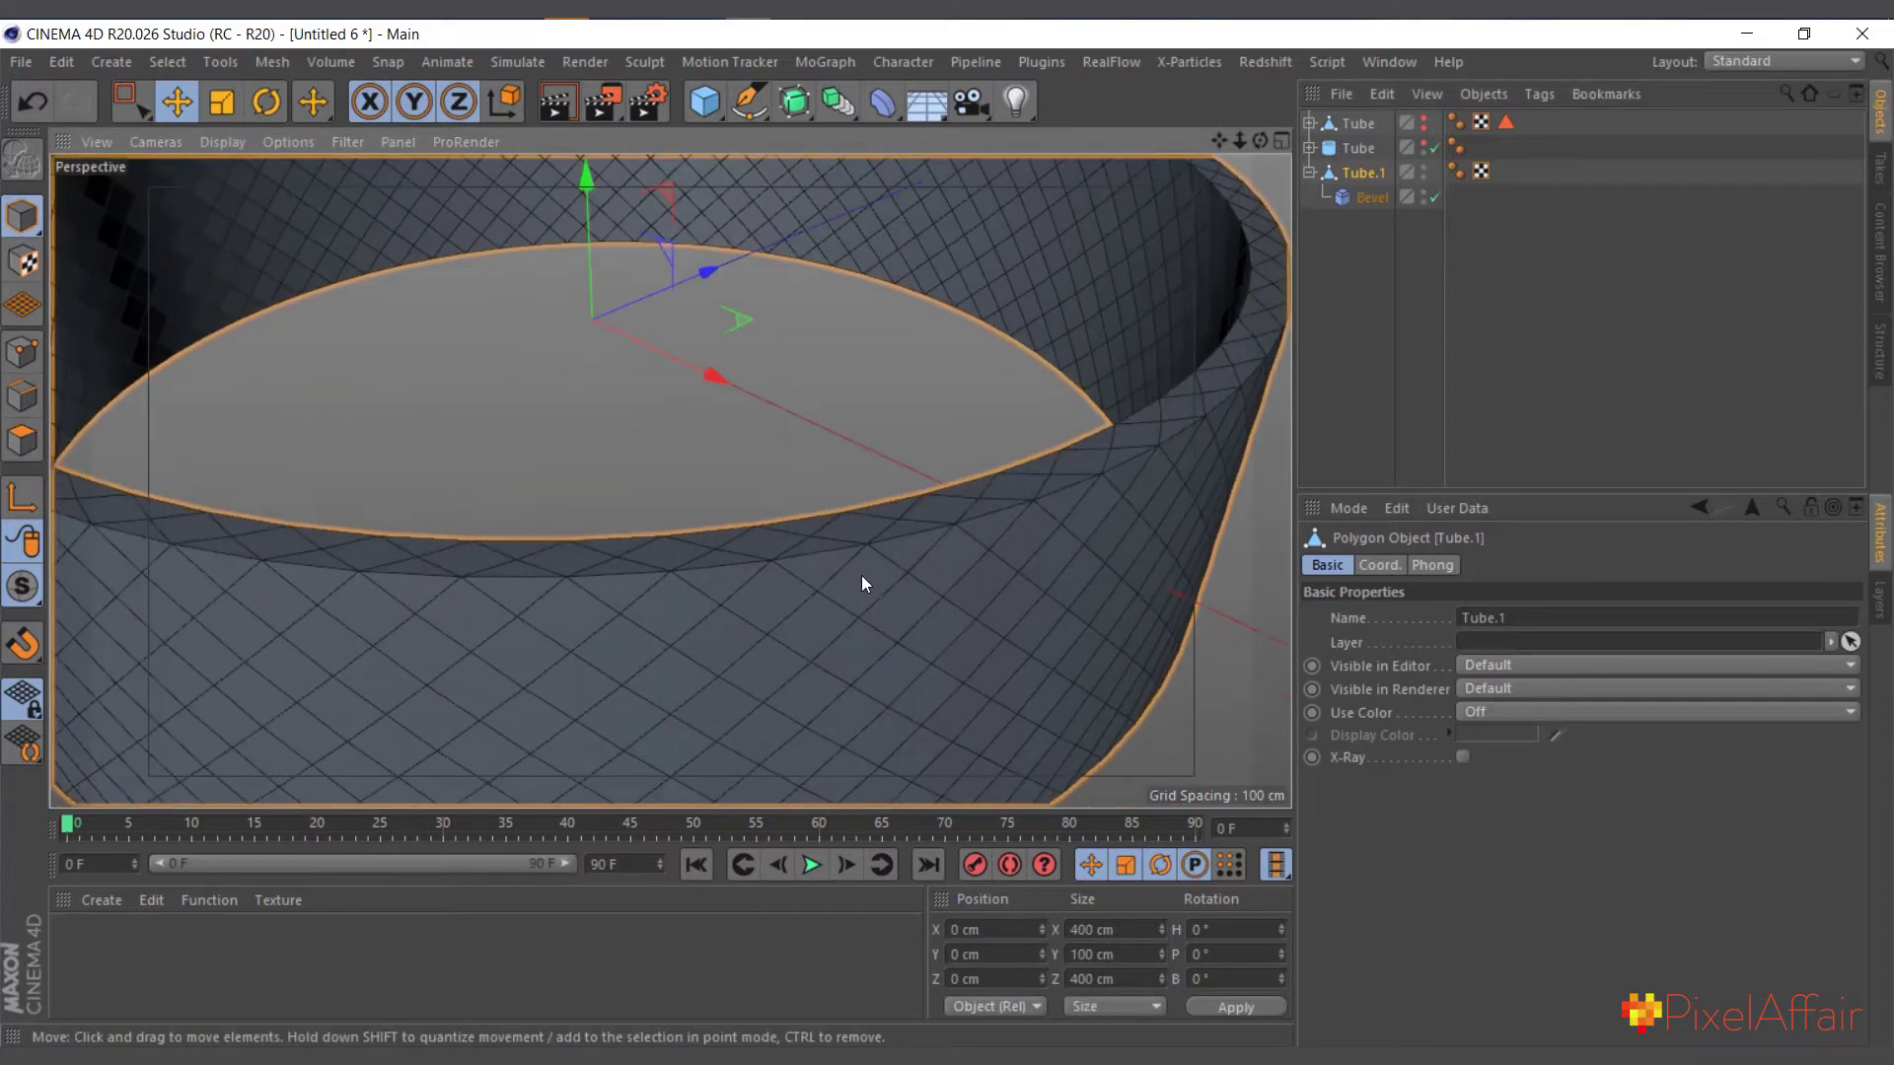
Move the Bevel deformer out of the editable tube copy's hierarchy and select the copy alone.
scroll(862, 577, up, 2)
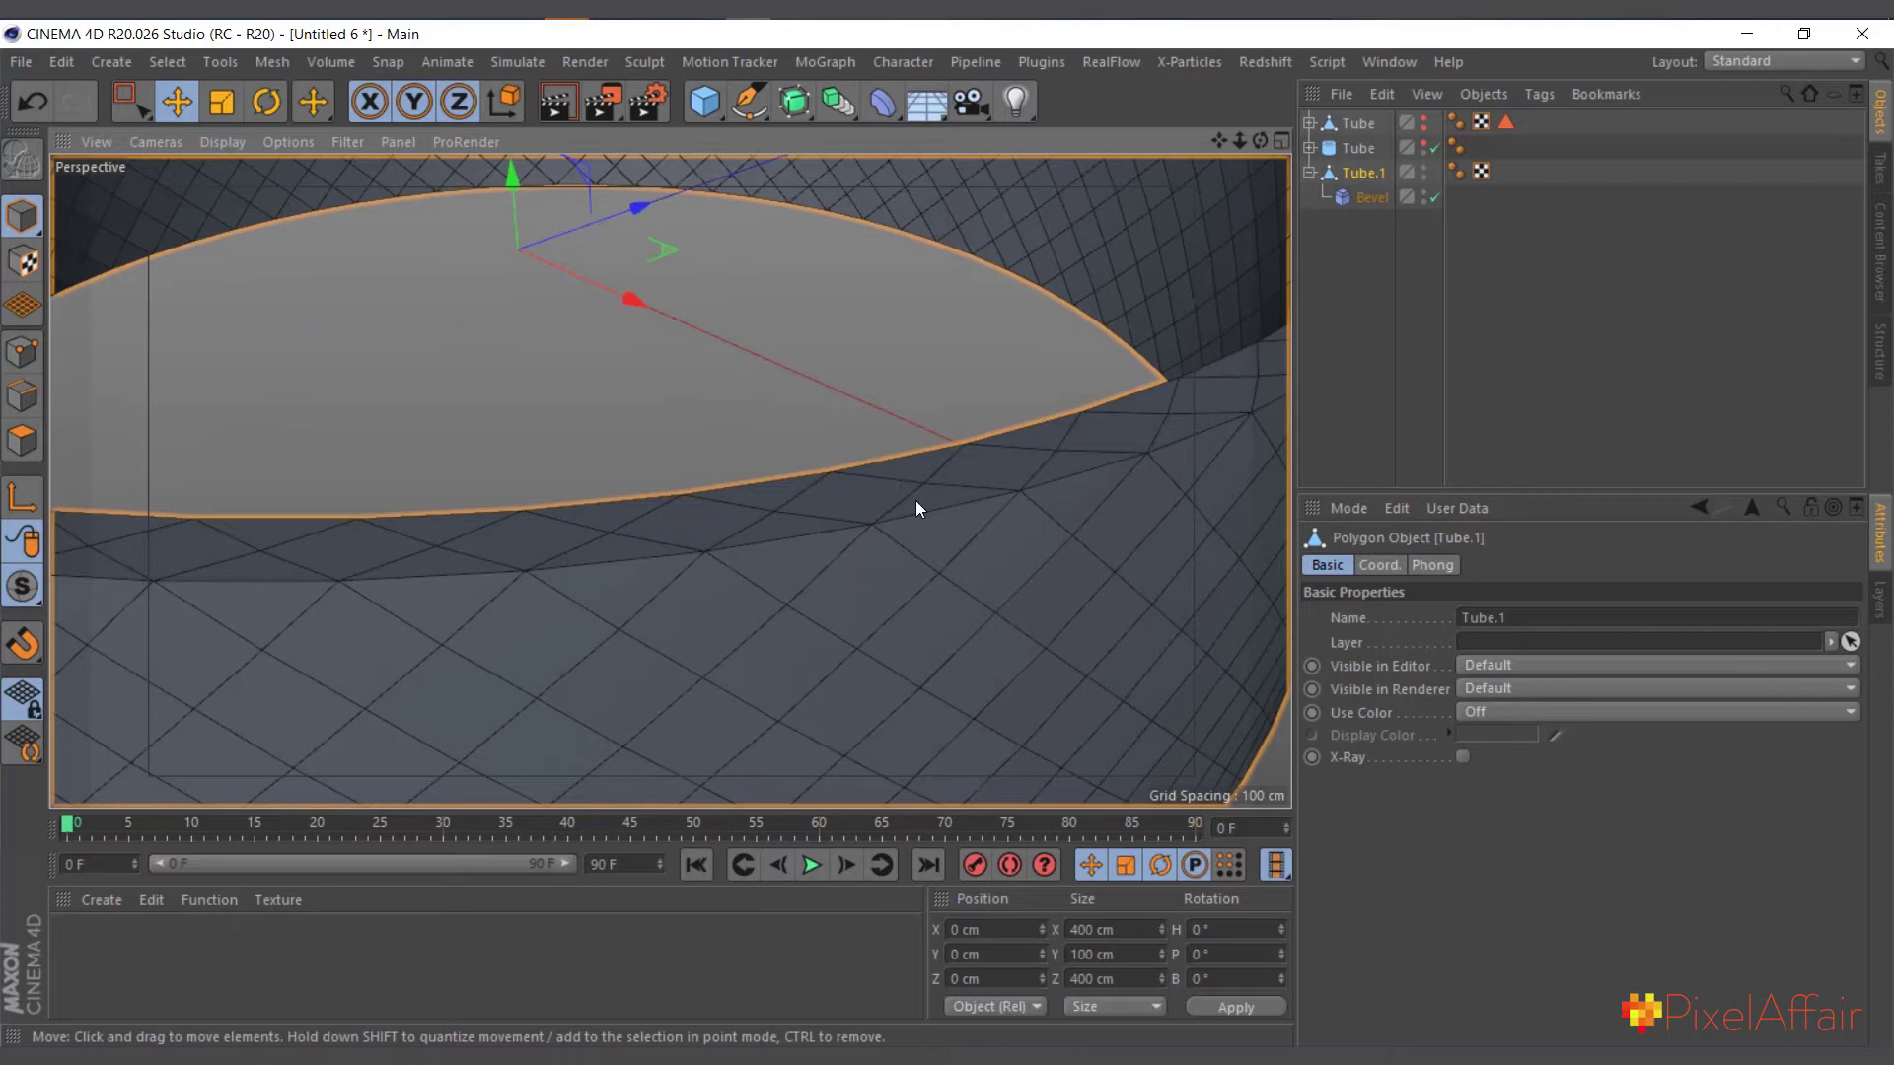
scroll(856, 526, up, 4)
scroll(888, 524, down, 4)
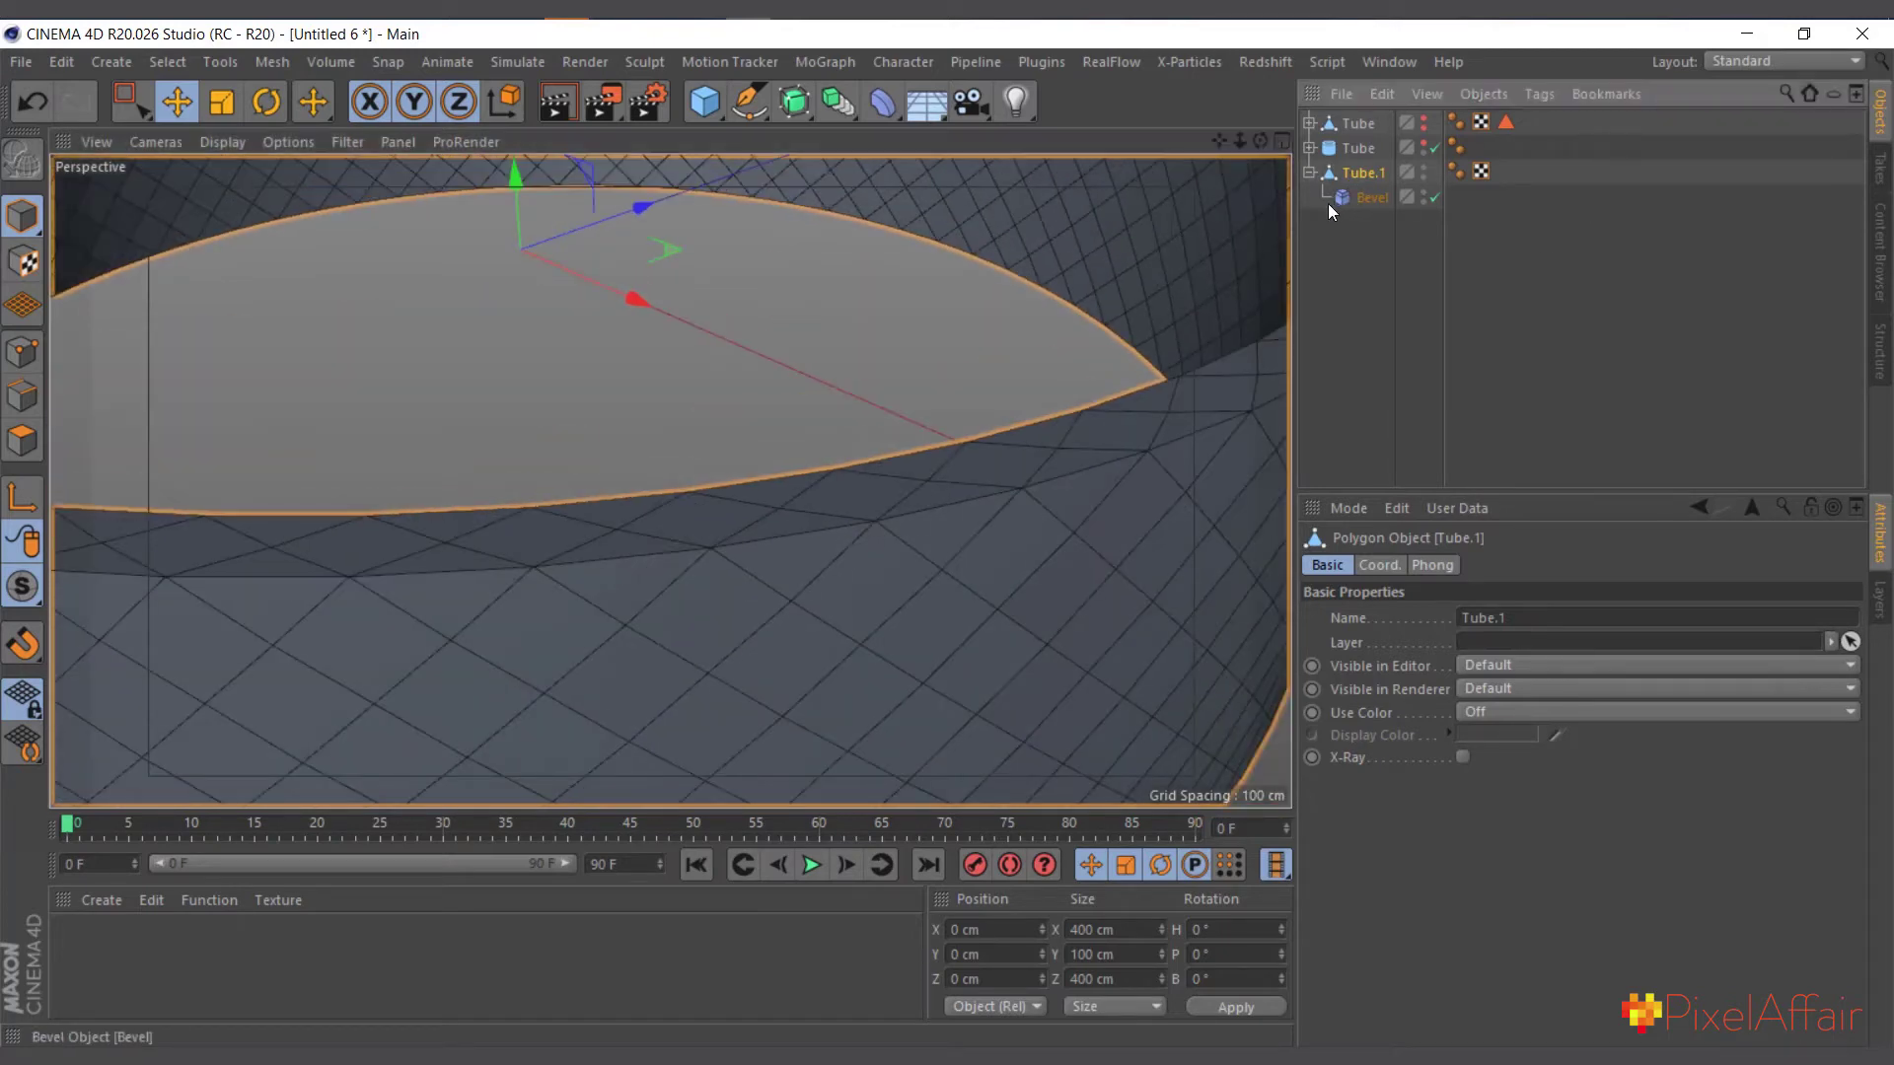
scroll(821, 434, down, 3)
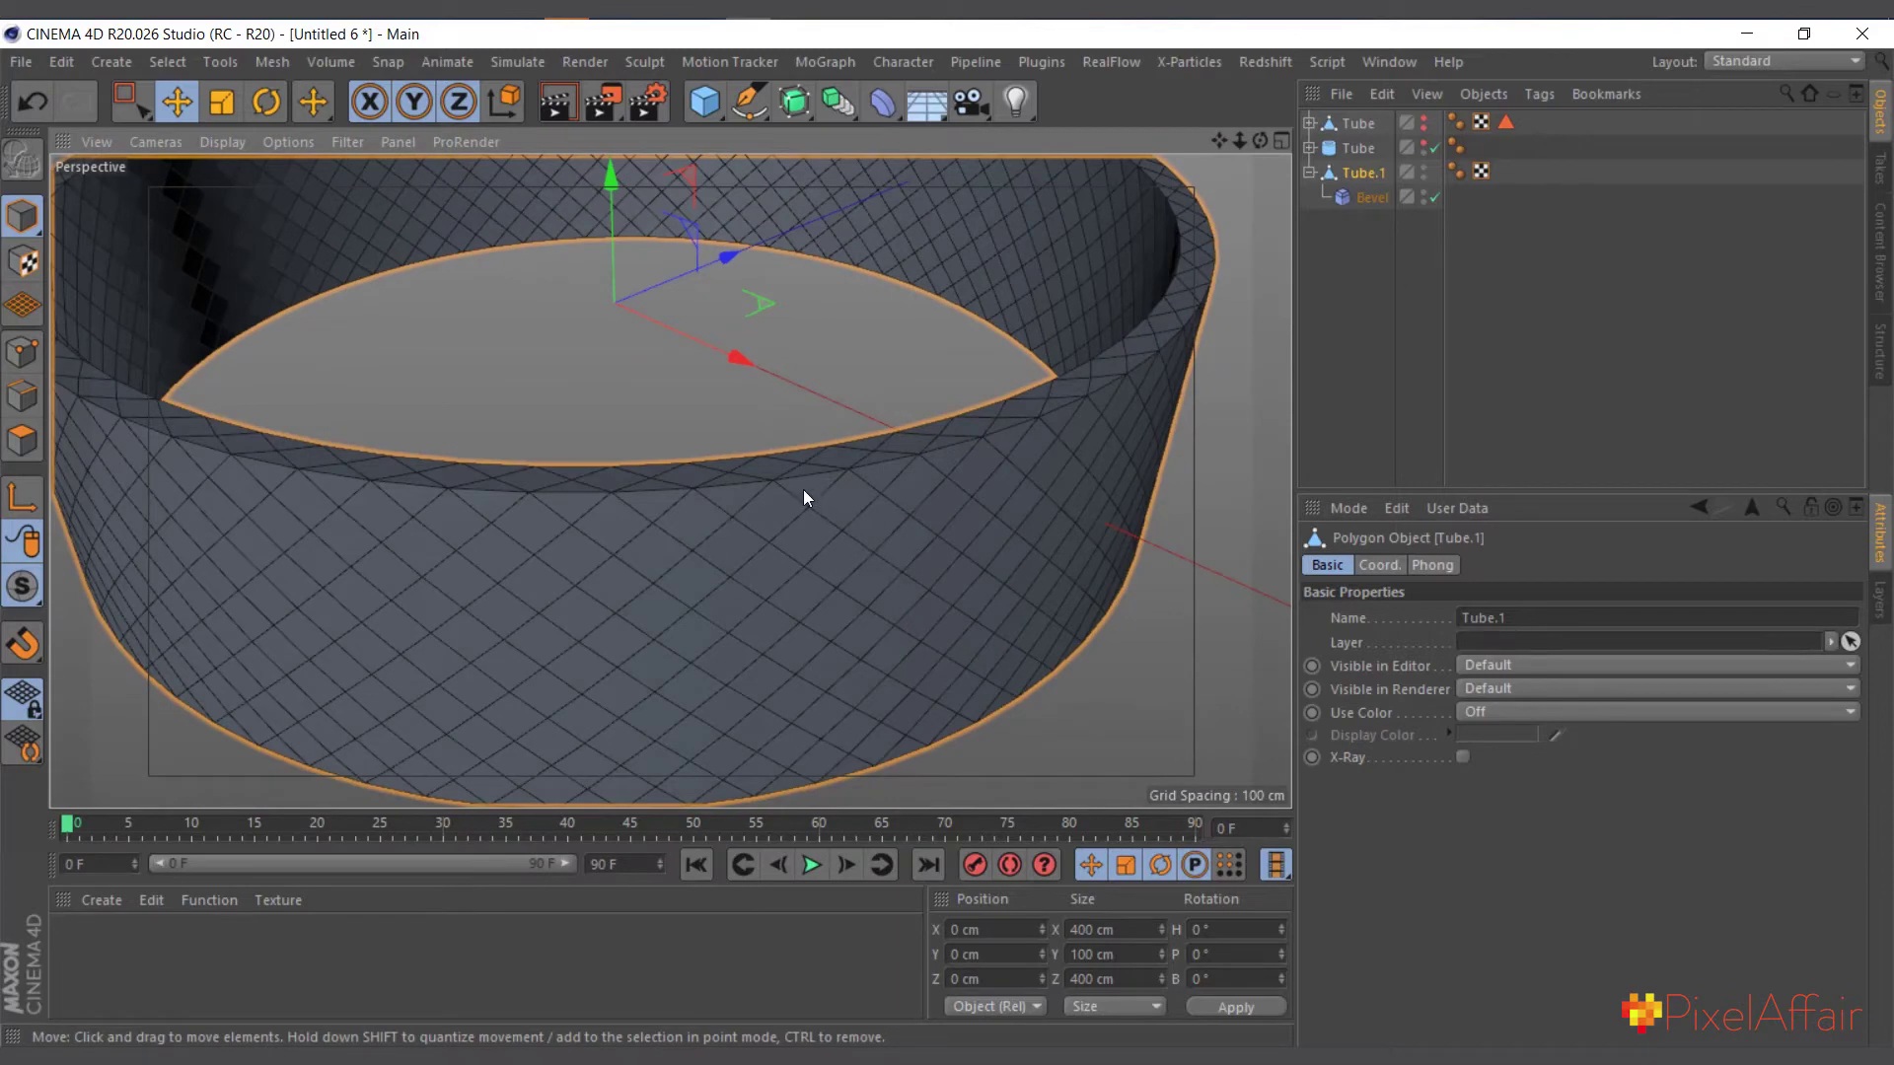
scroll(779, 505, up, 2)
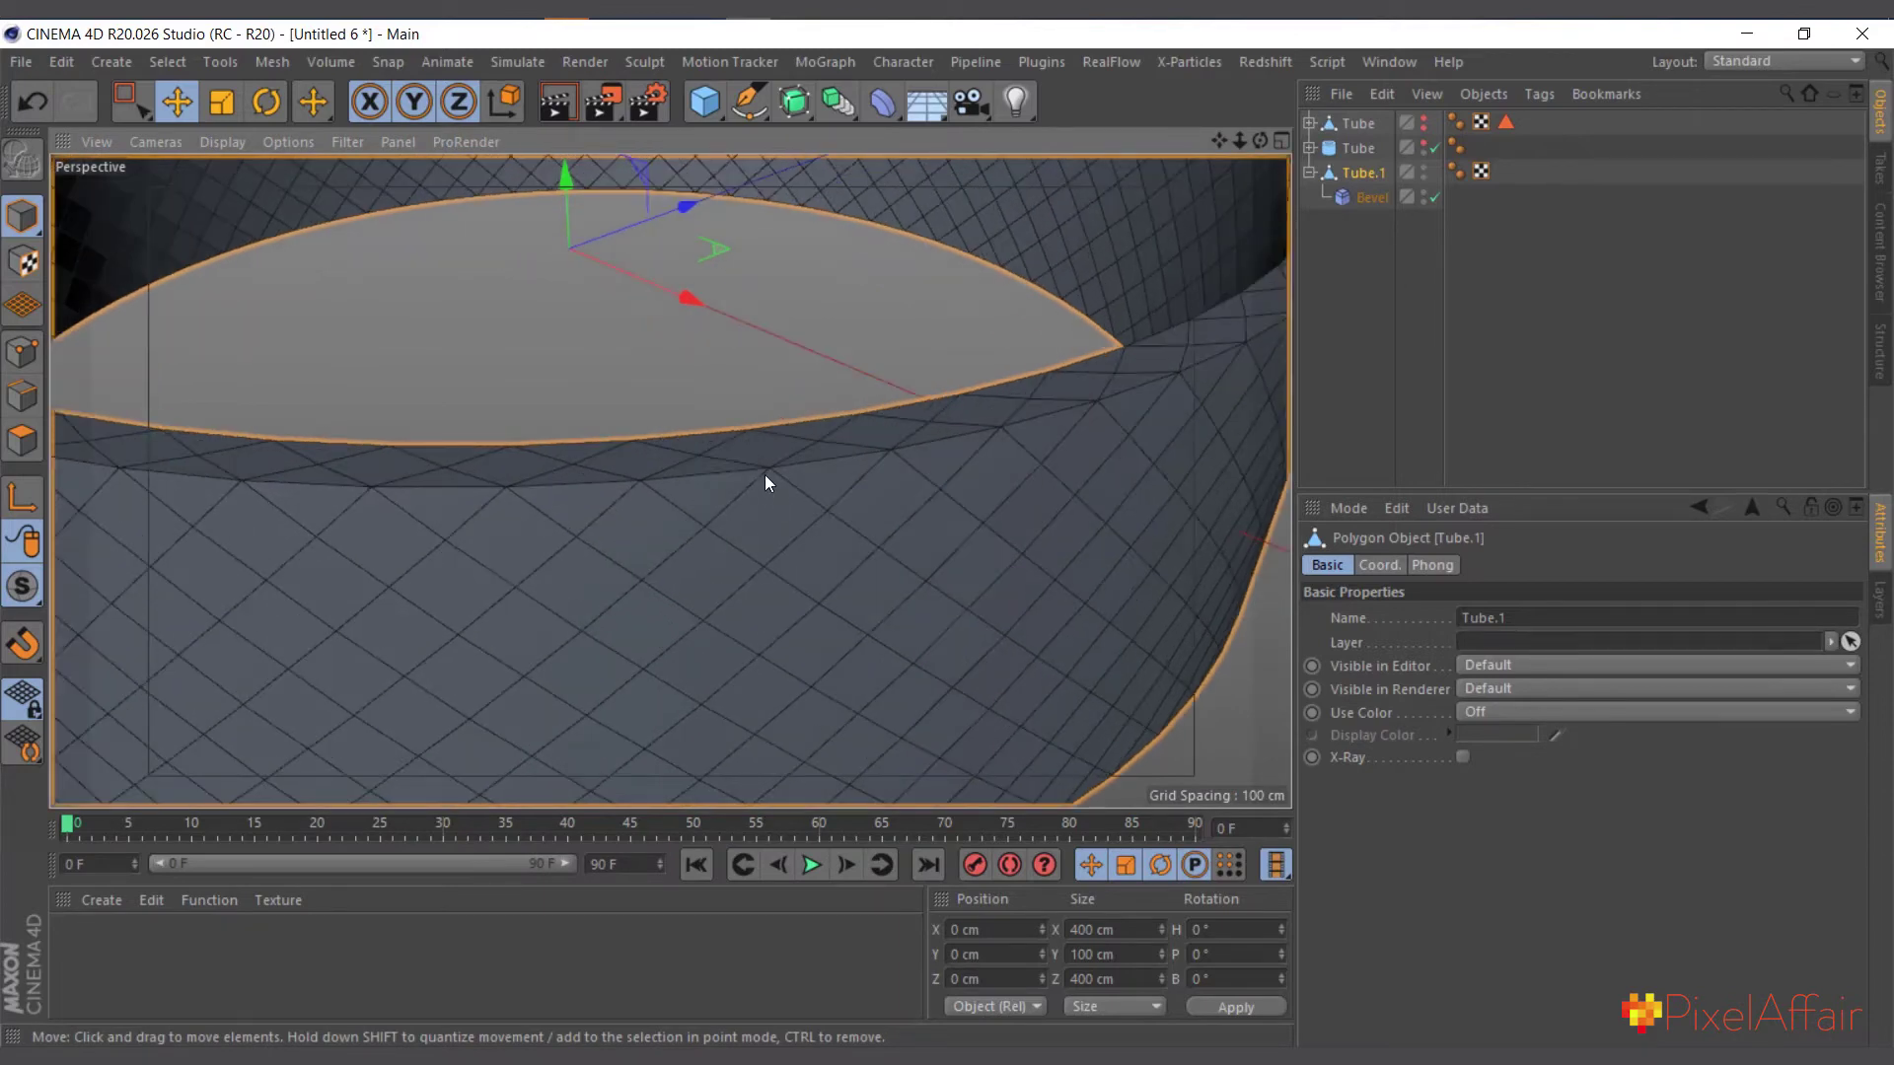
click(1362, 198)
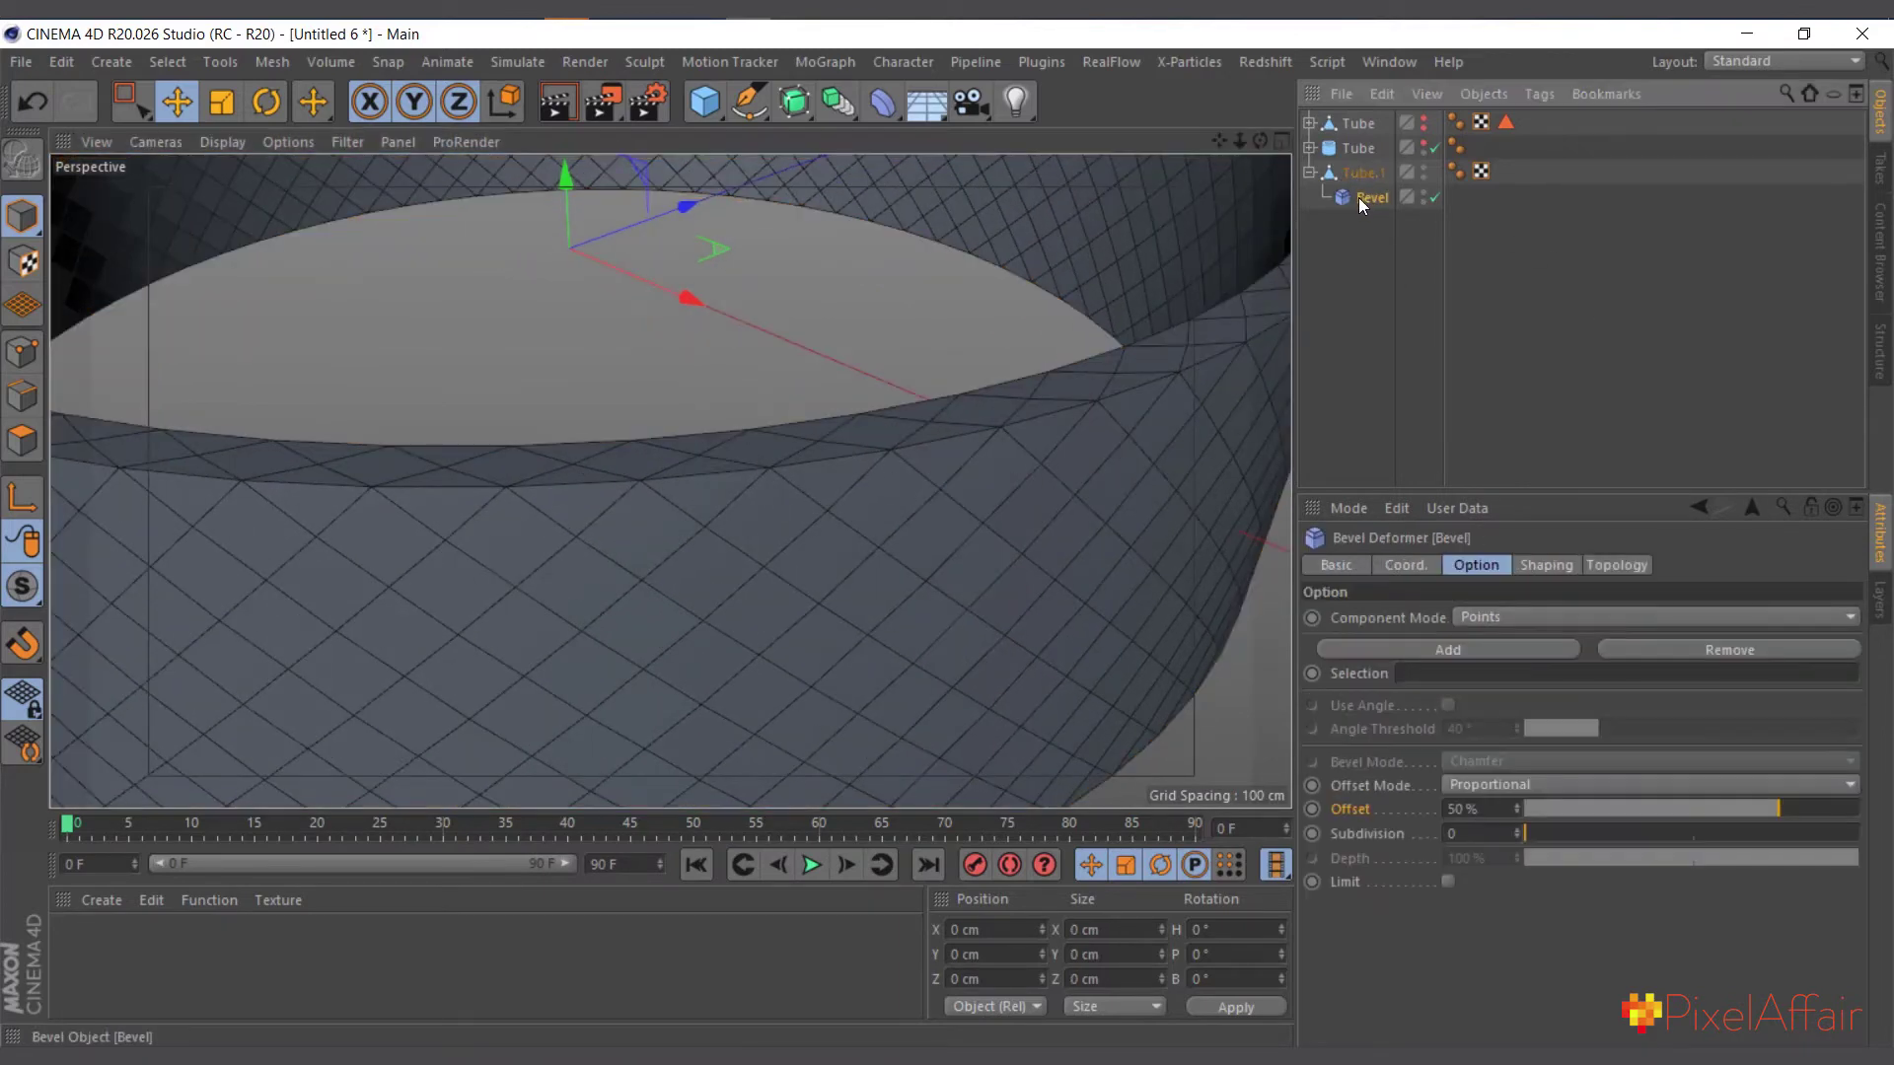
drag(1358, 197, 1369, 191)
click(1357, 180)
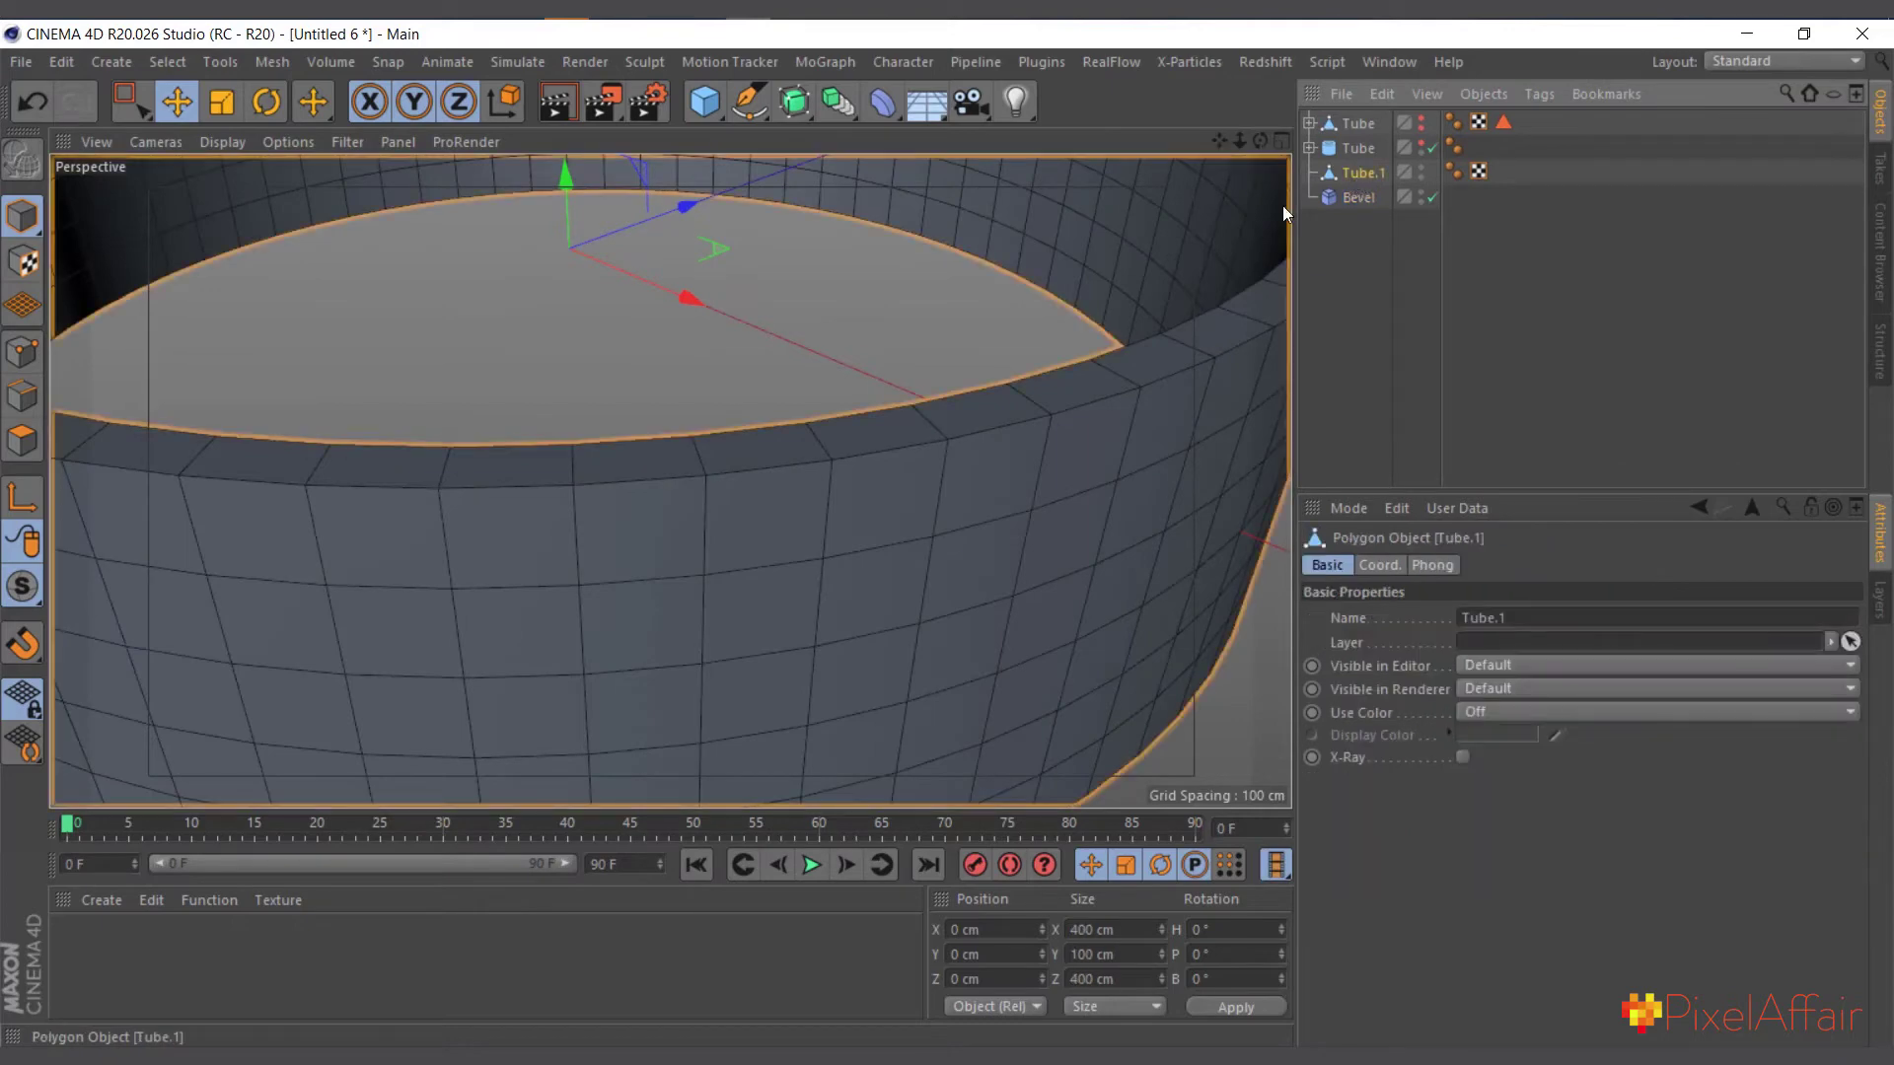
In point mode, optimize the tube copy's polygons, unused points and points with a 0.01 cm tolerance.
click(22, 350)
right_click(500, 286)
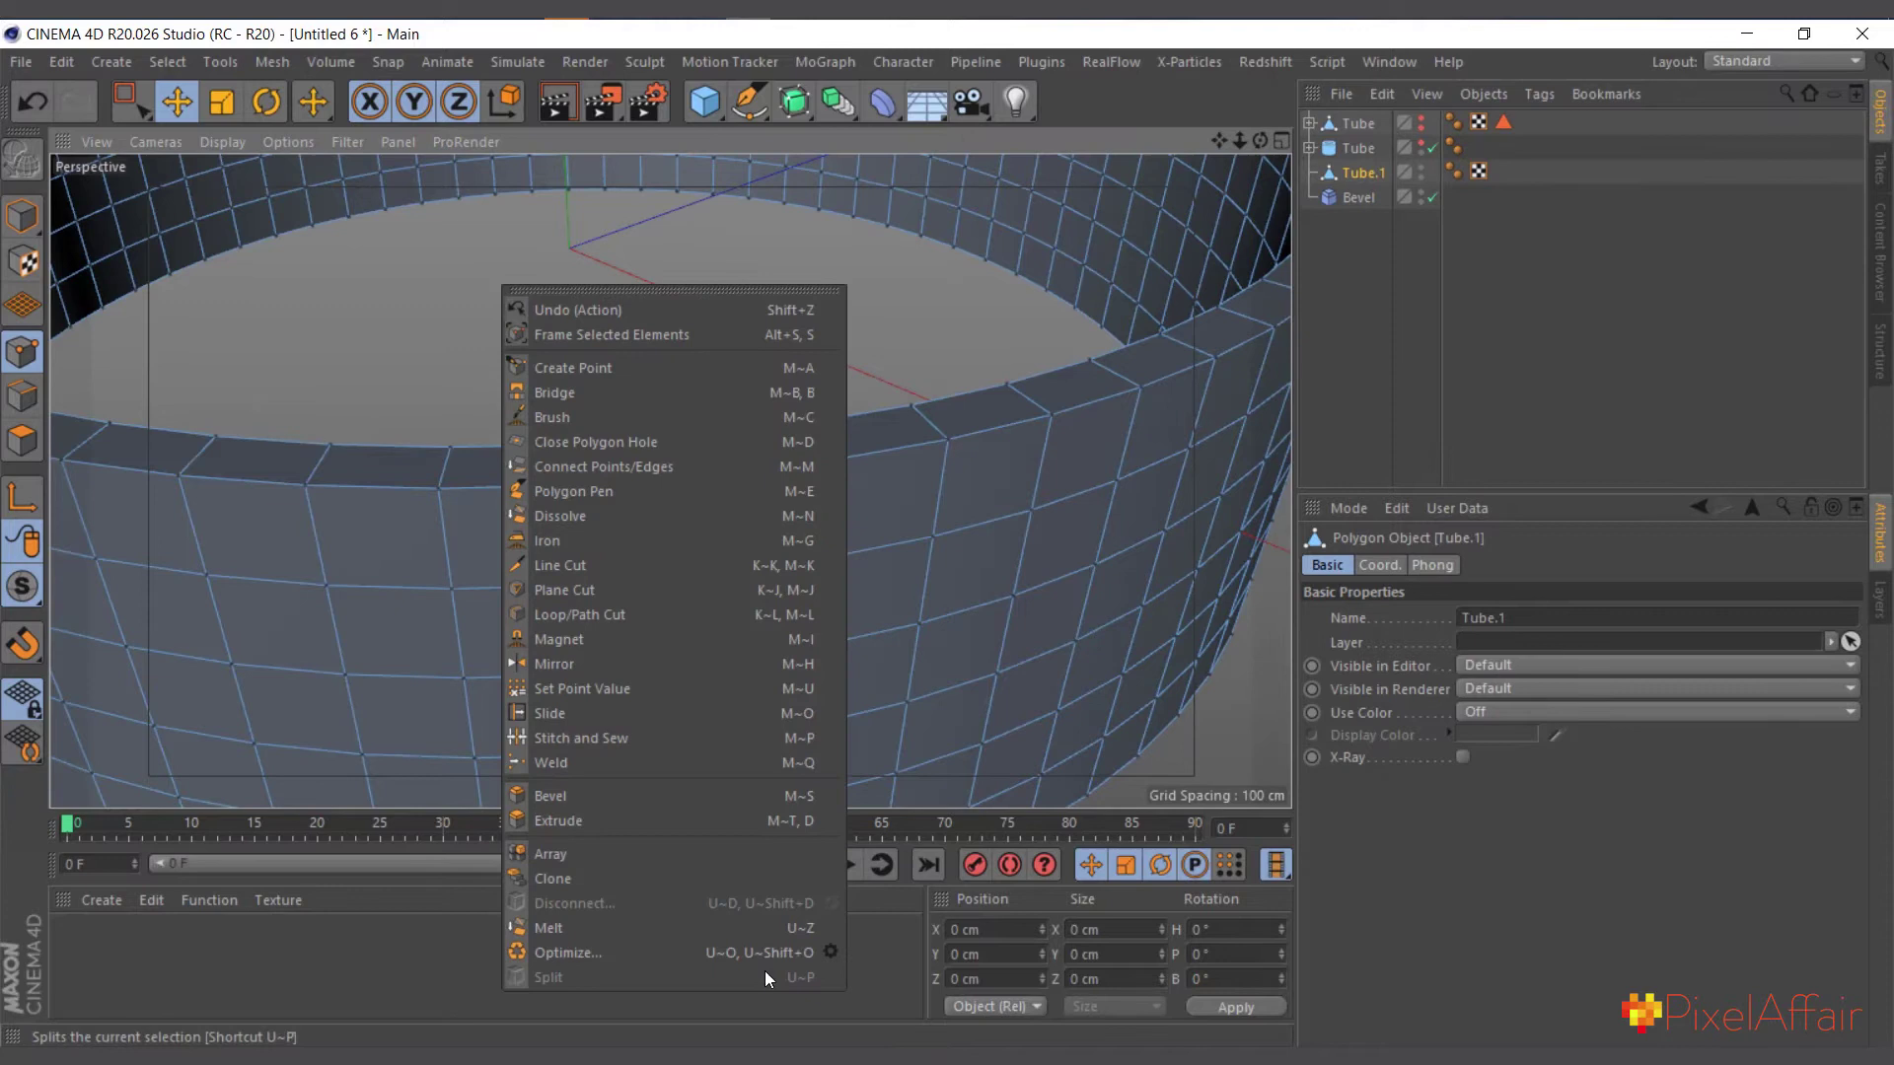
click(829, 951)
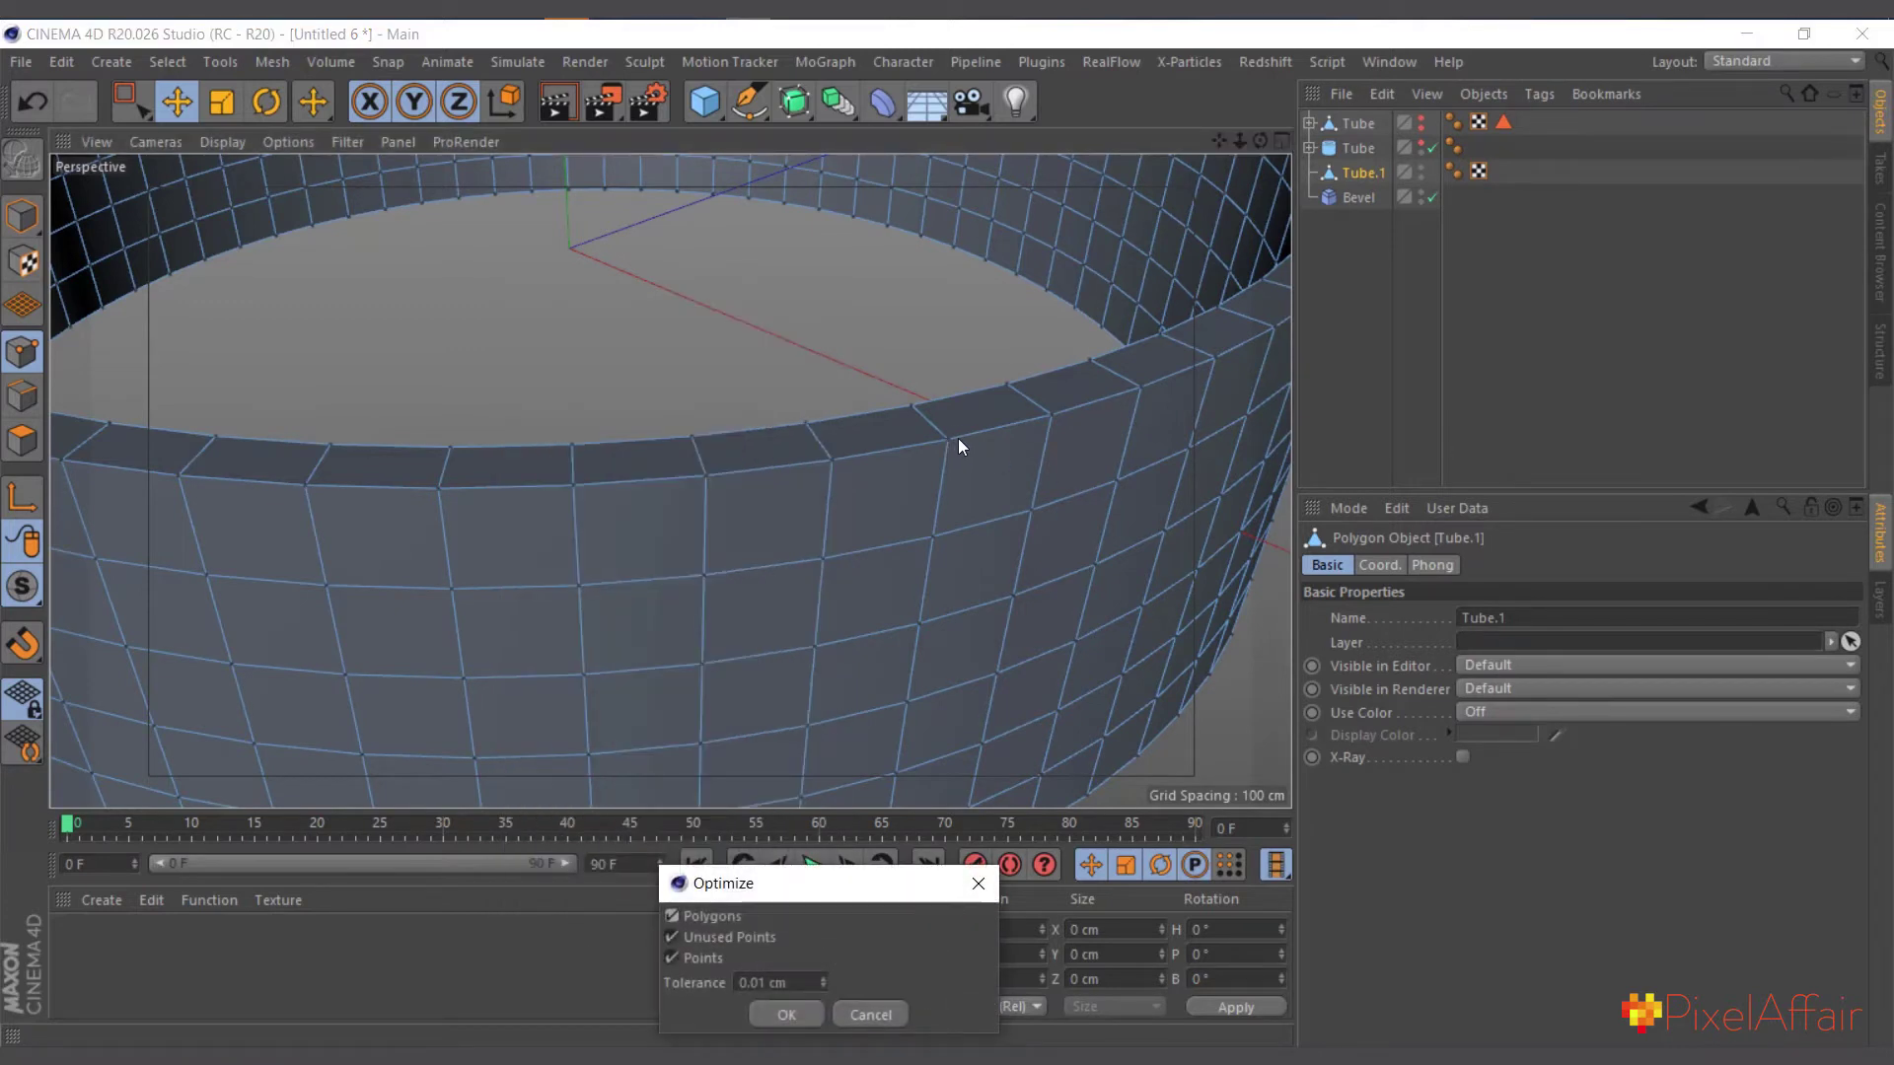
click(787, 1015)
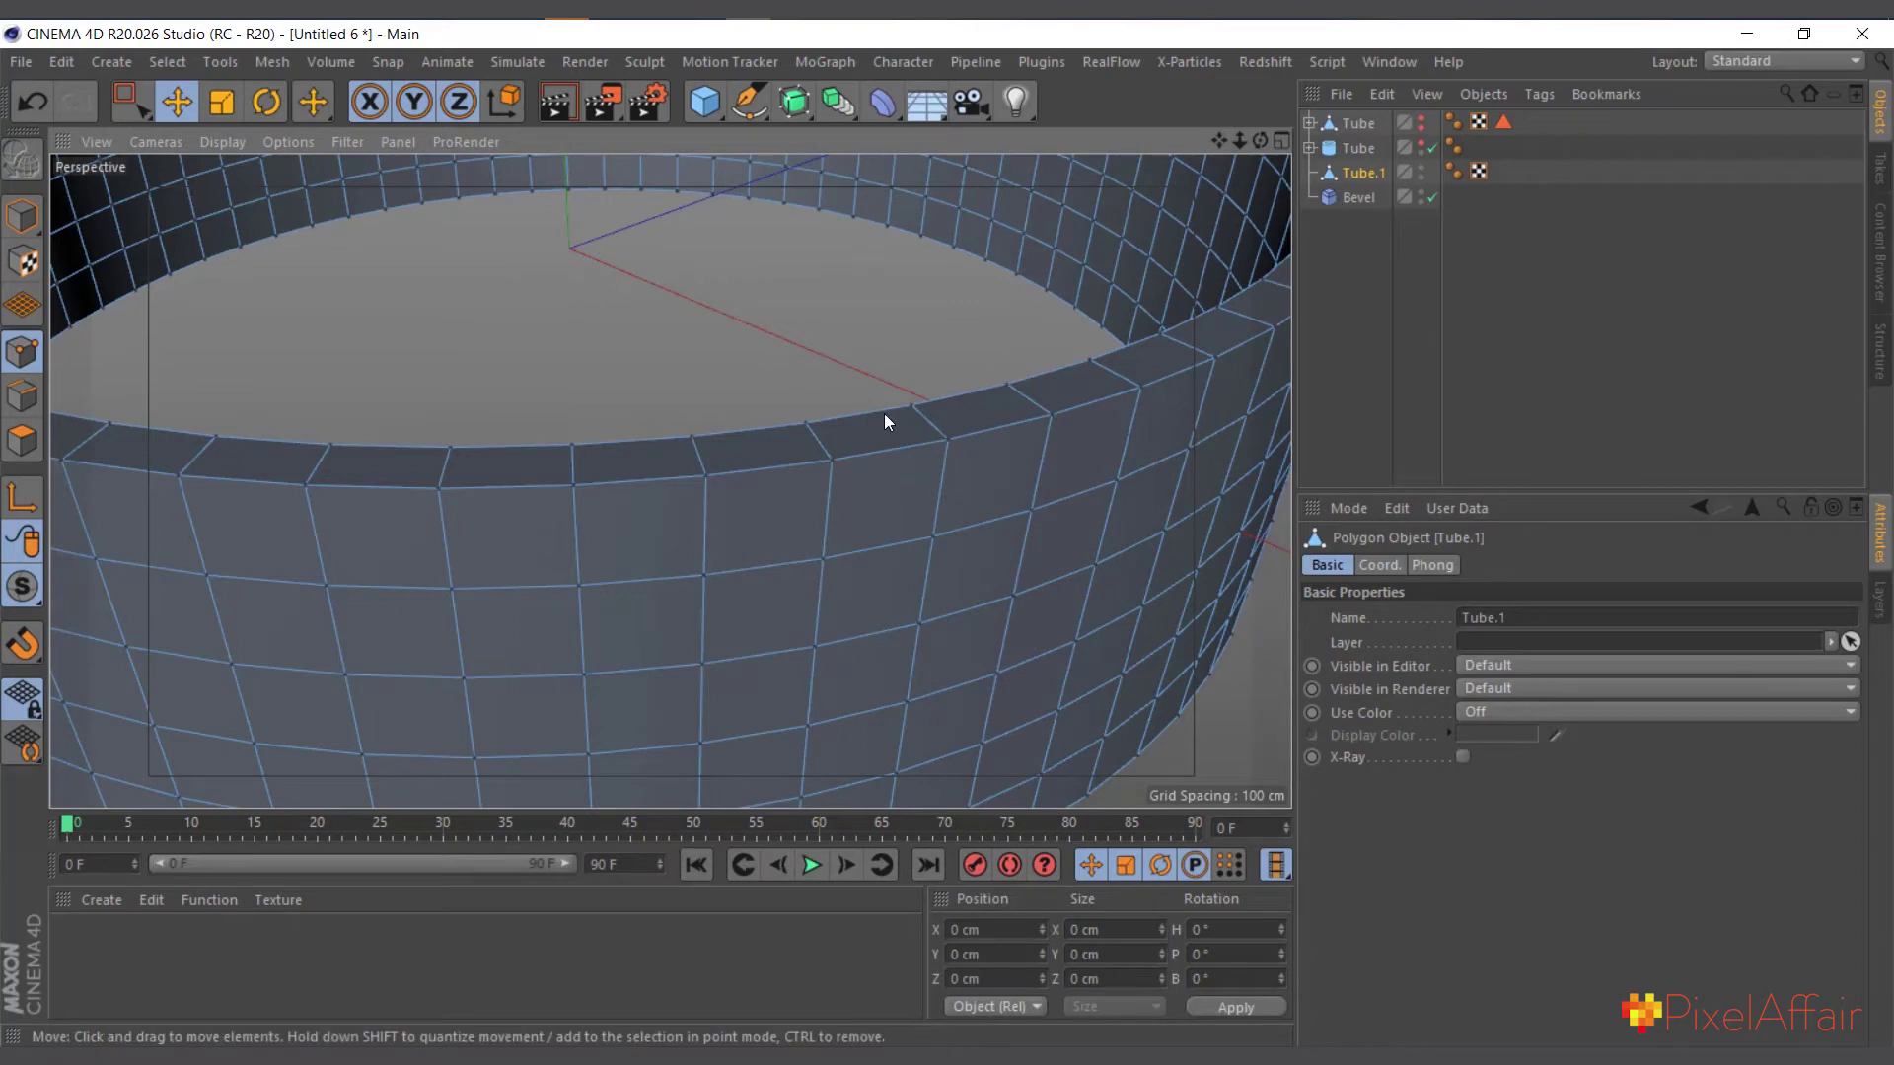
Make the Bevel a child of the tube copy again and inspect the diamond pattern along its rim.
drag(1342, 195, 1358, 173)
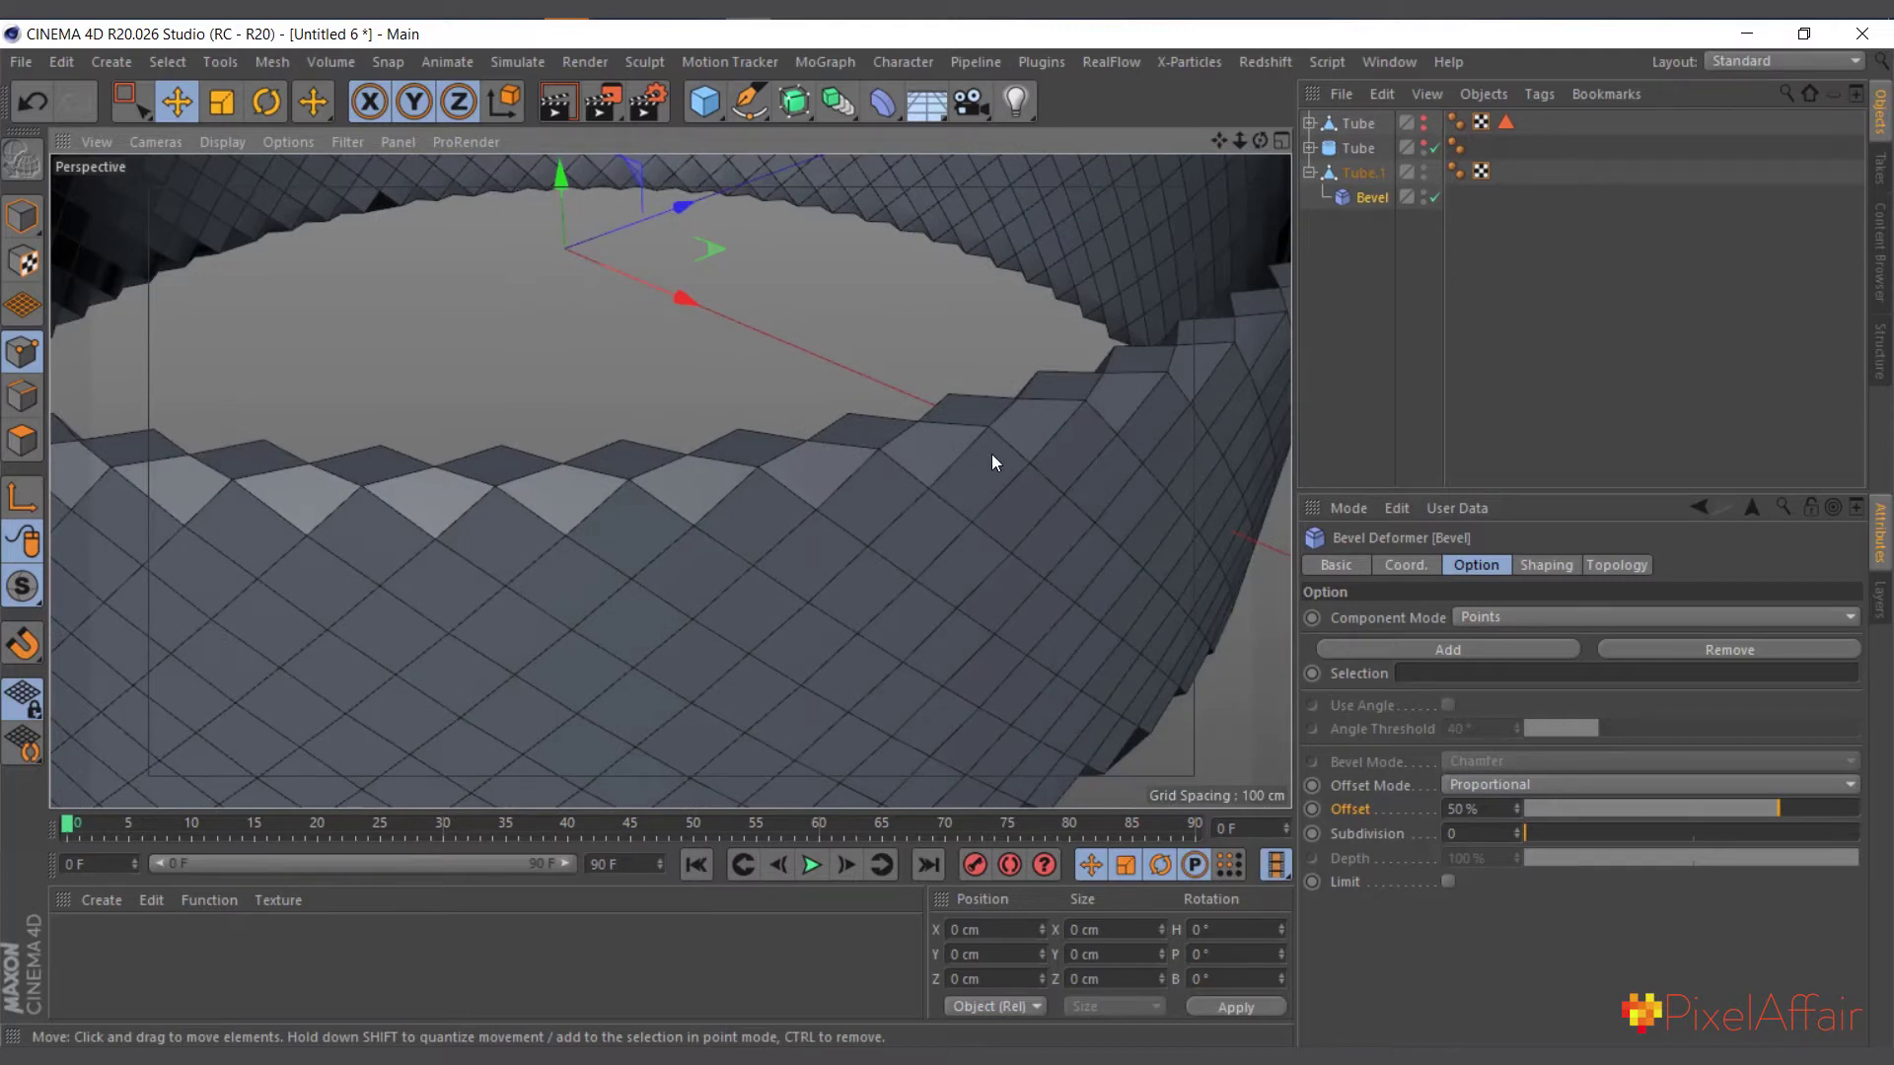
alt+right_drag(1081, 387, 1018, 461)
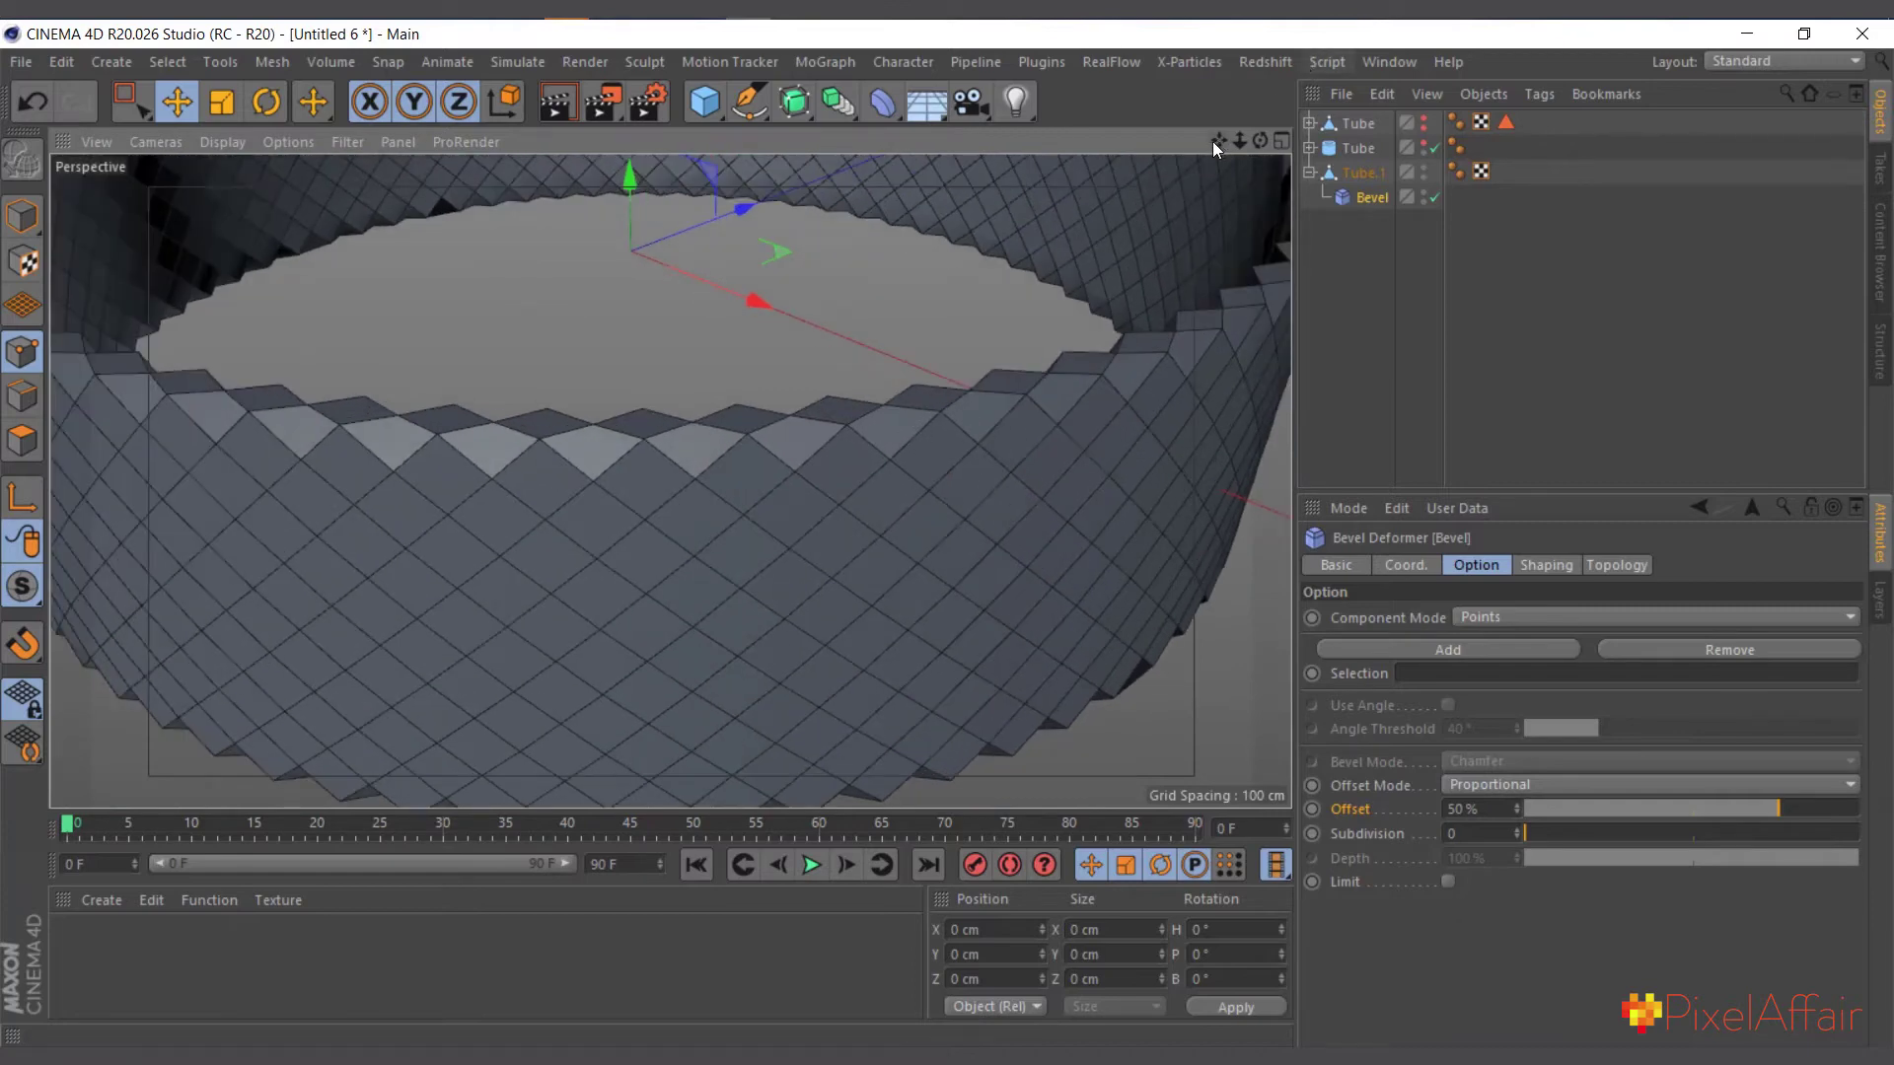
drag(1217, 140, 1317, 316)
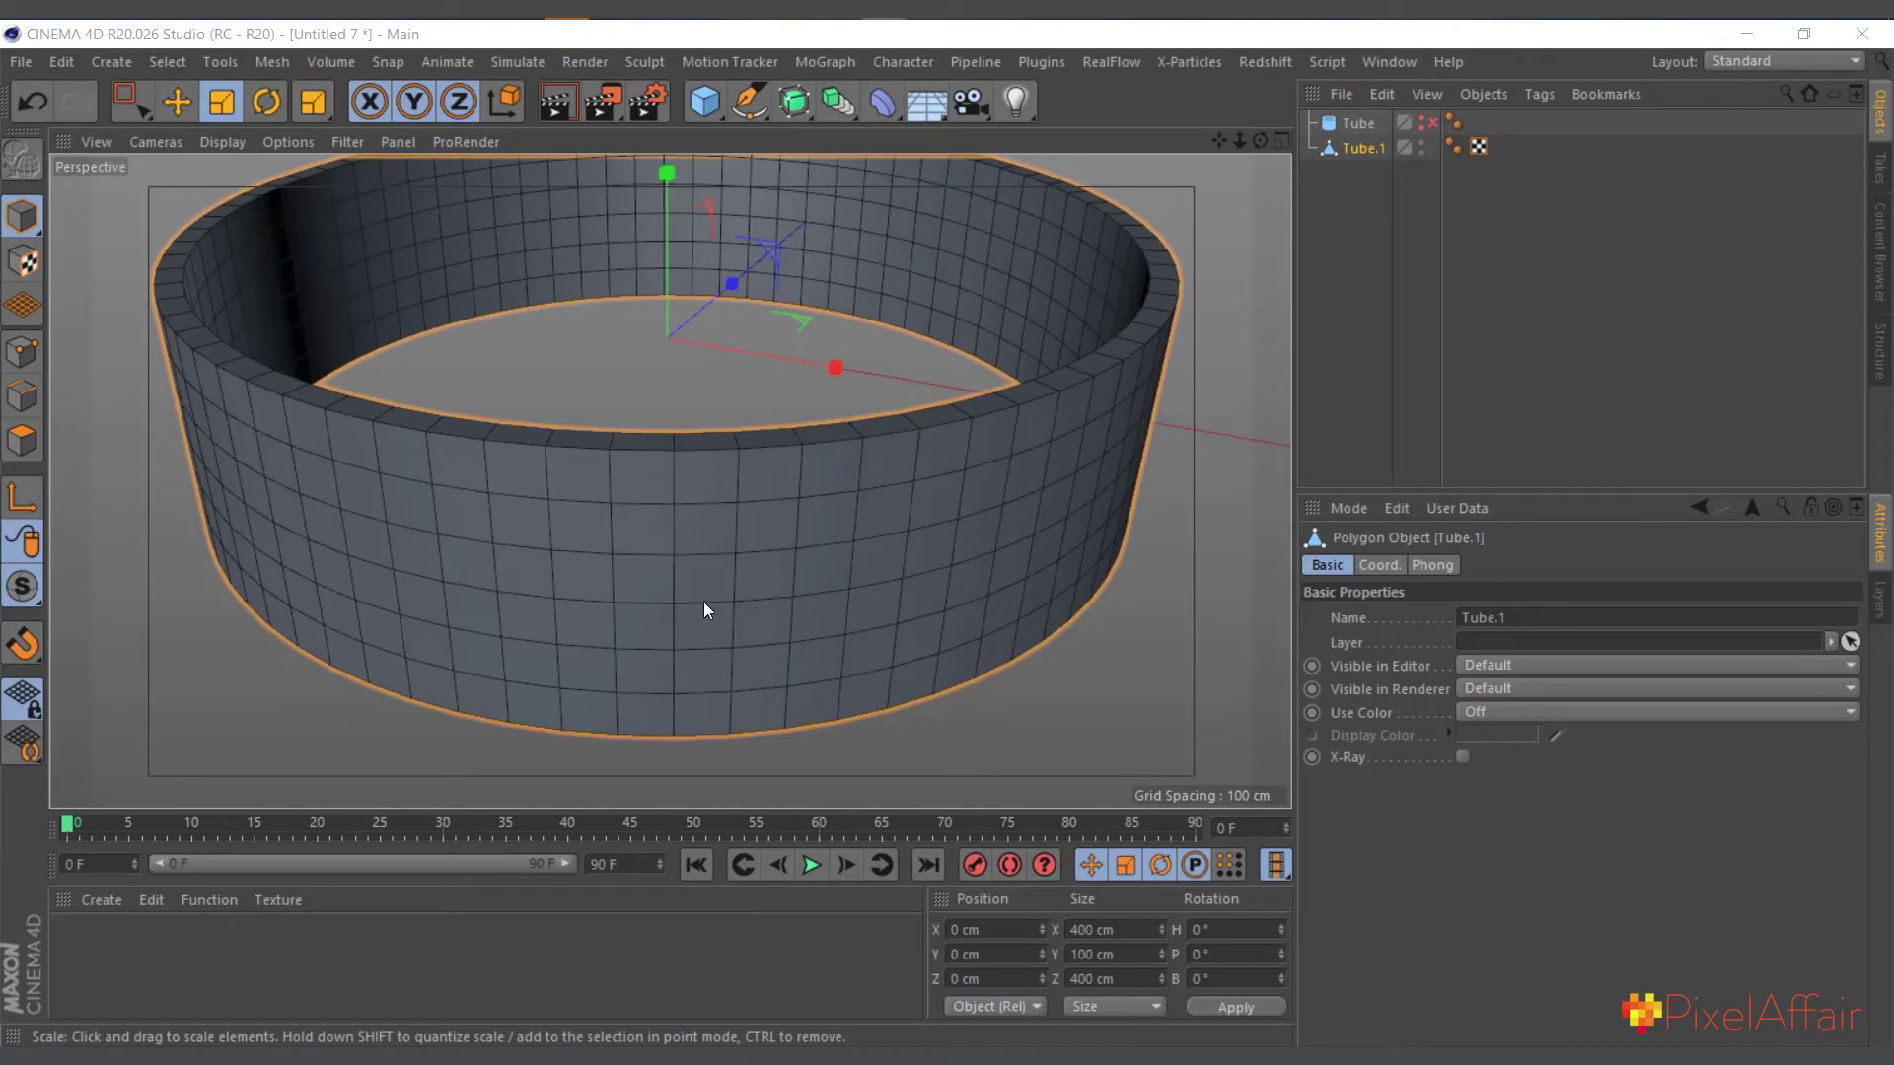
Add a Bevel deformer as a child of the polygon object Tube.1.
alt+right_drag(818, 534, 795, 547)
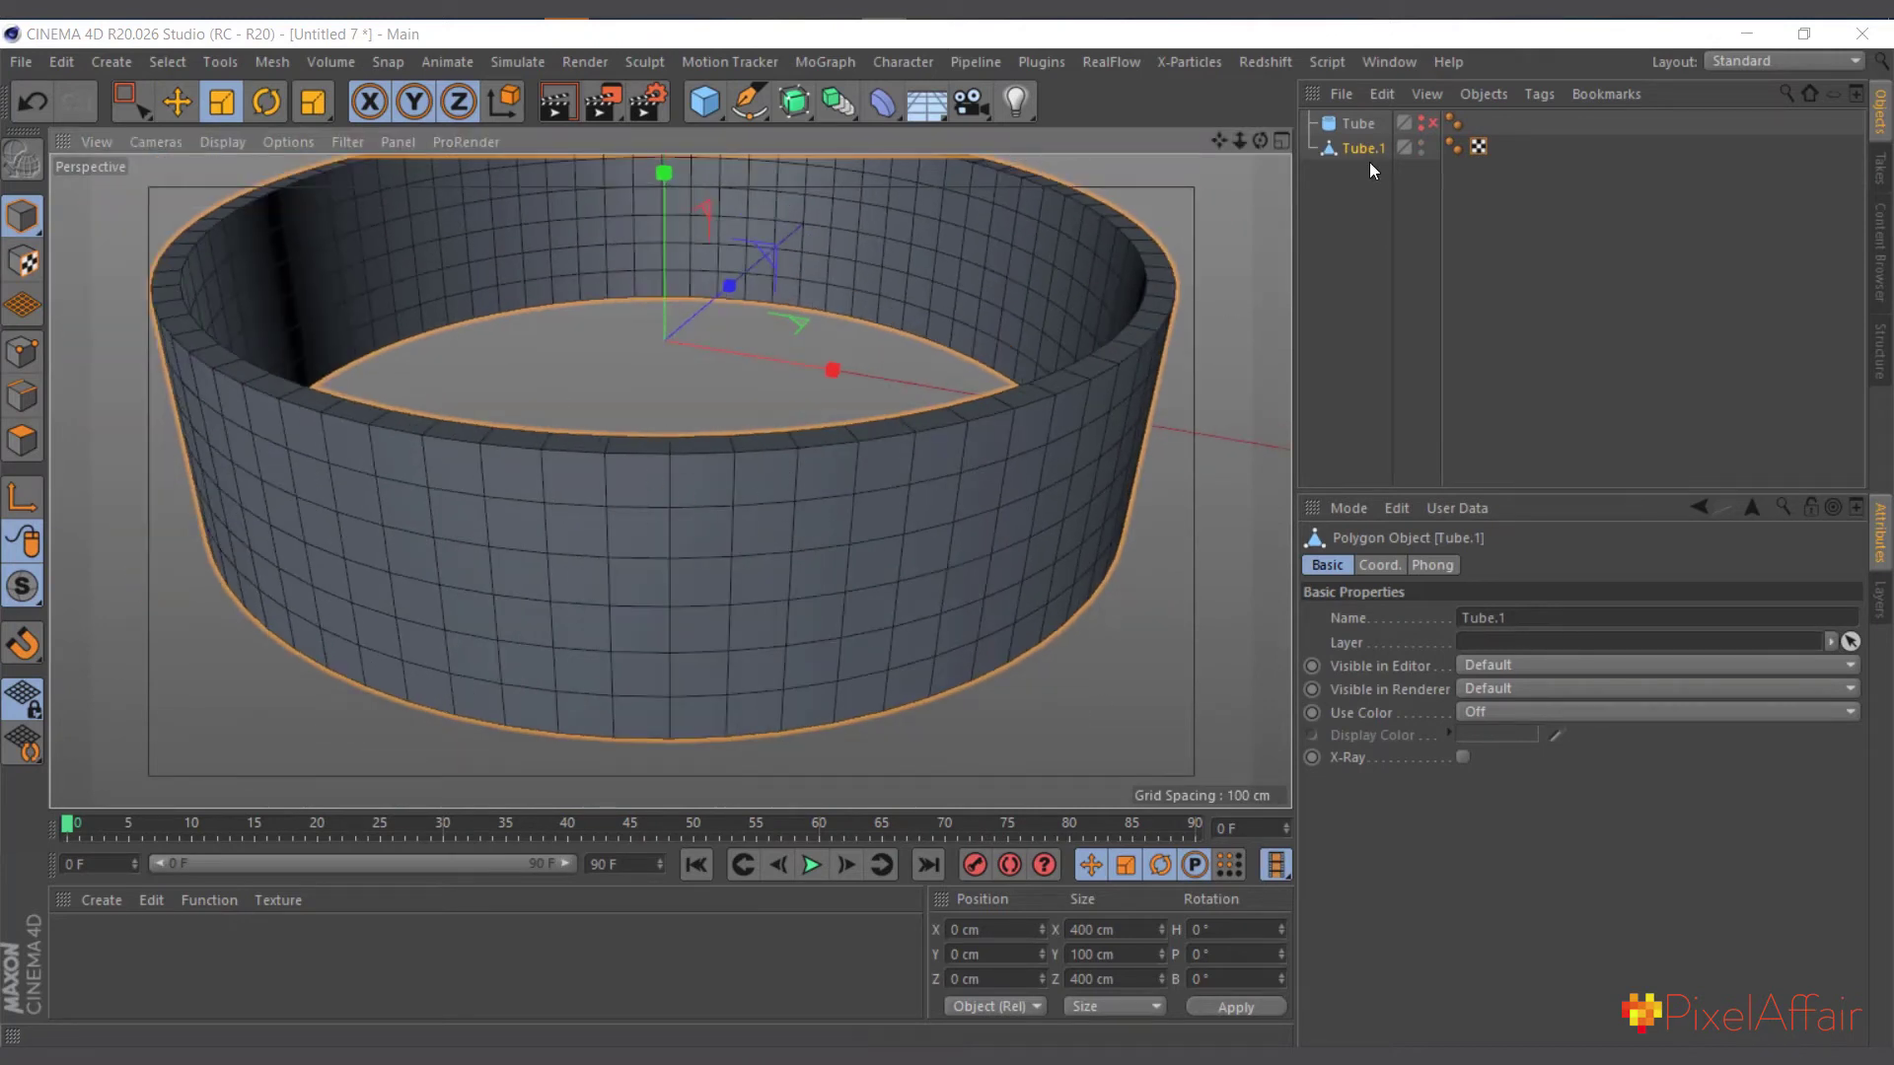
click(881, 95)
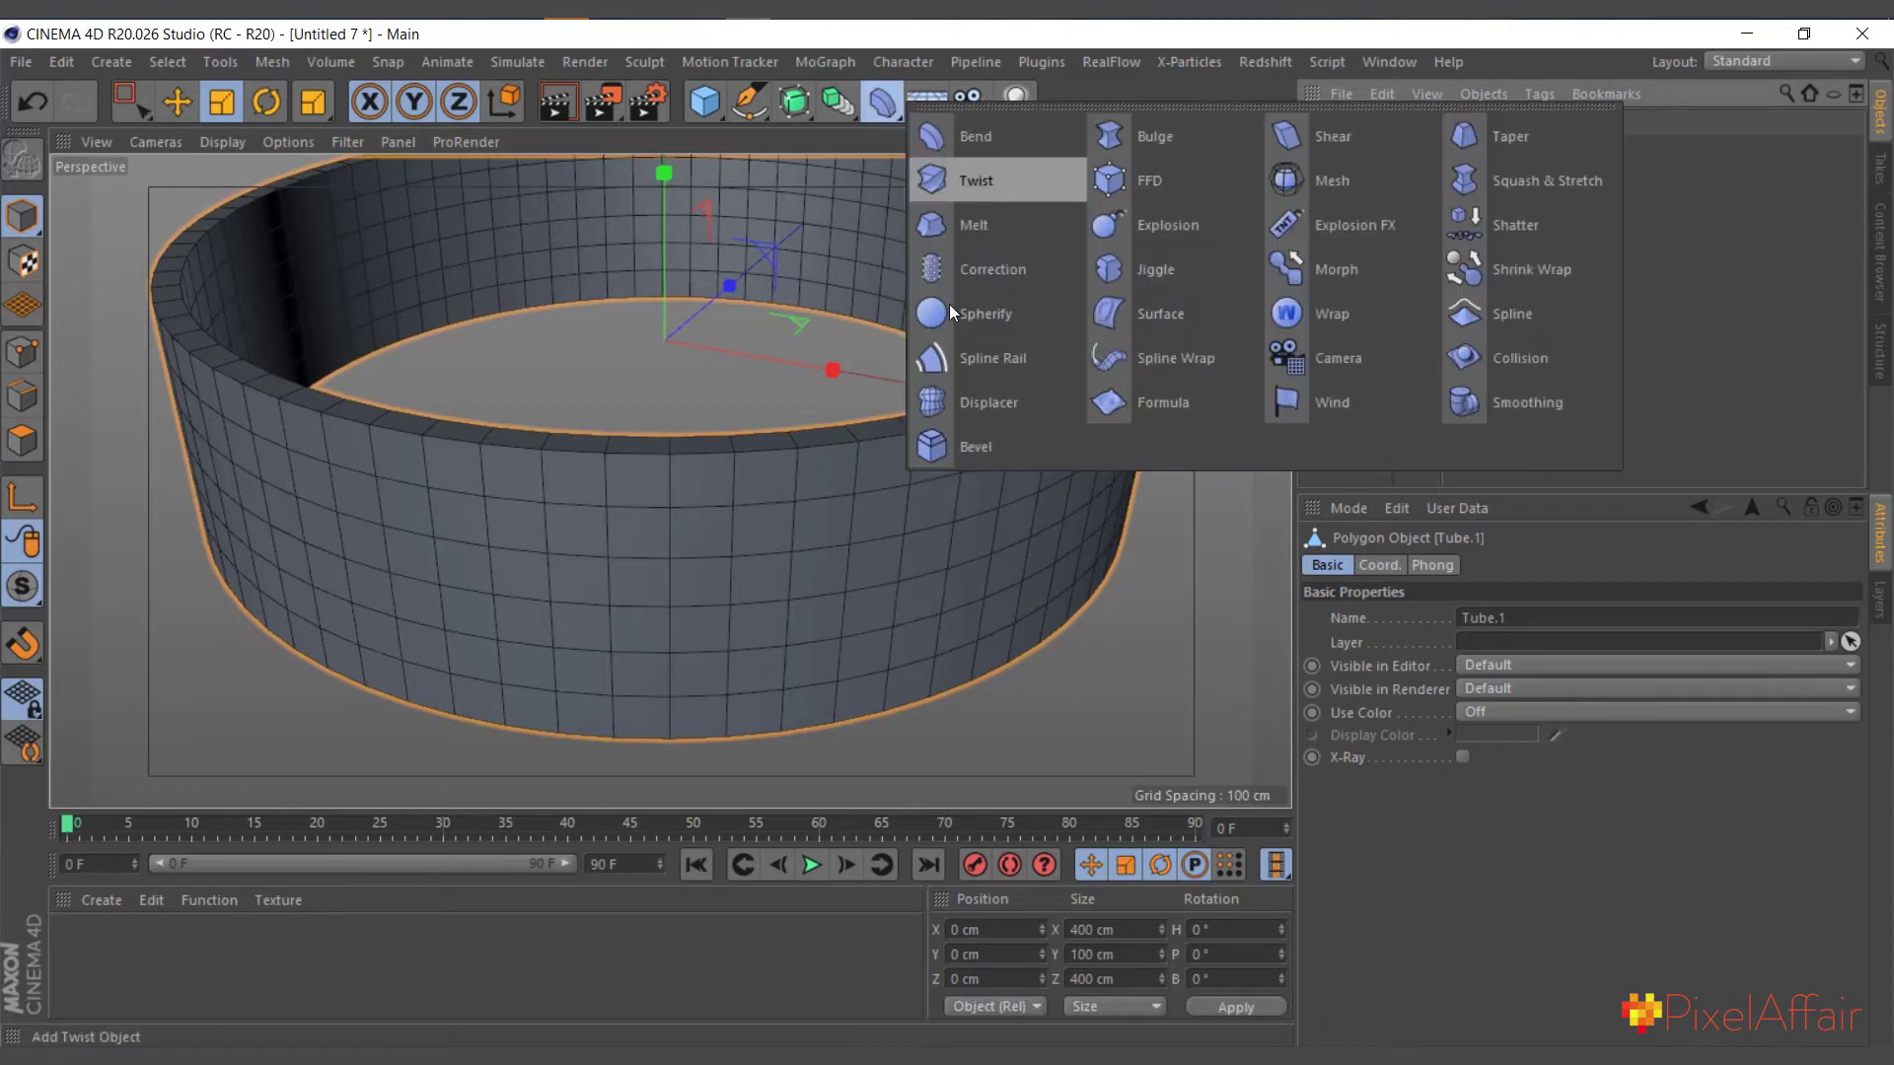
shift+click(988, 448)
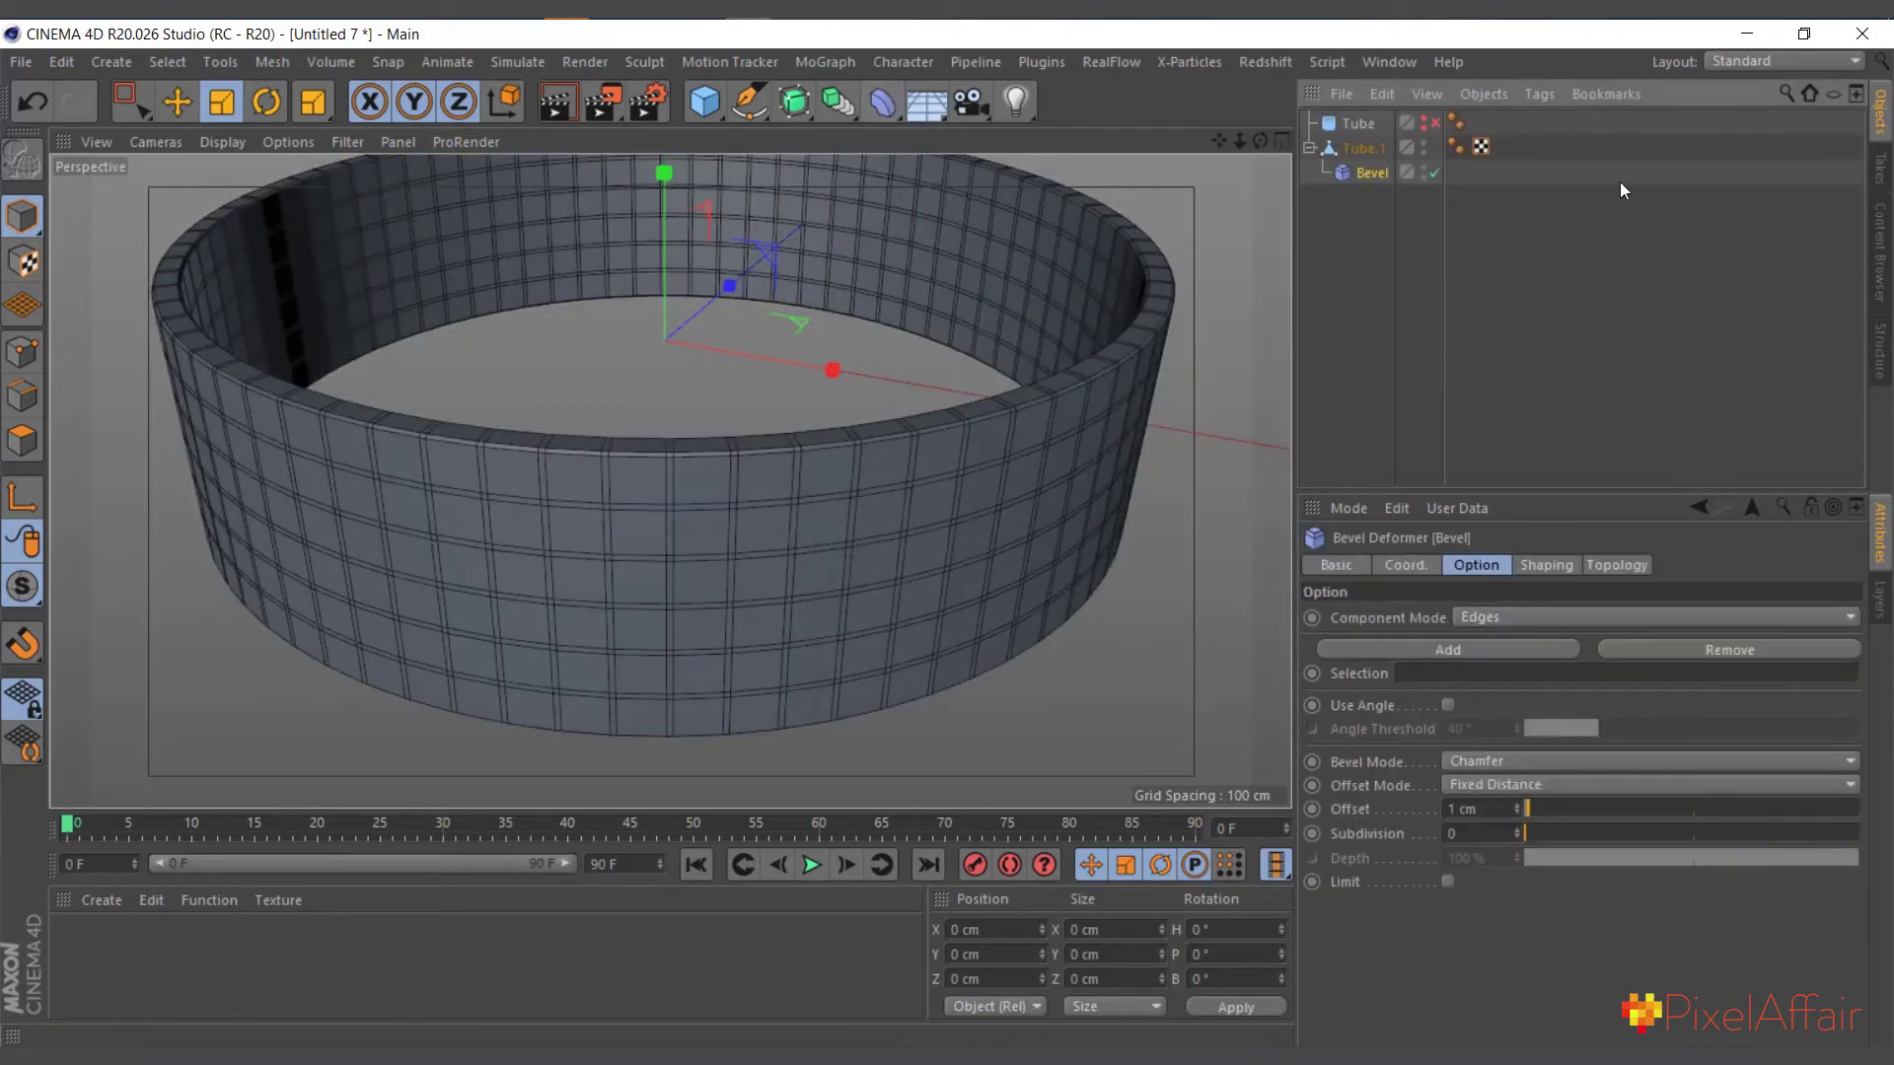
Set the Bevel to Points component mode with a Proportional offset of 50 % and inspect the resulting pattern.
click(1521, 617)
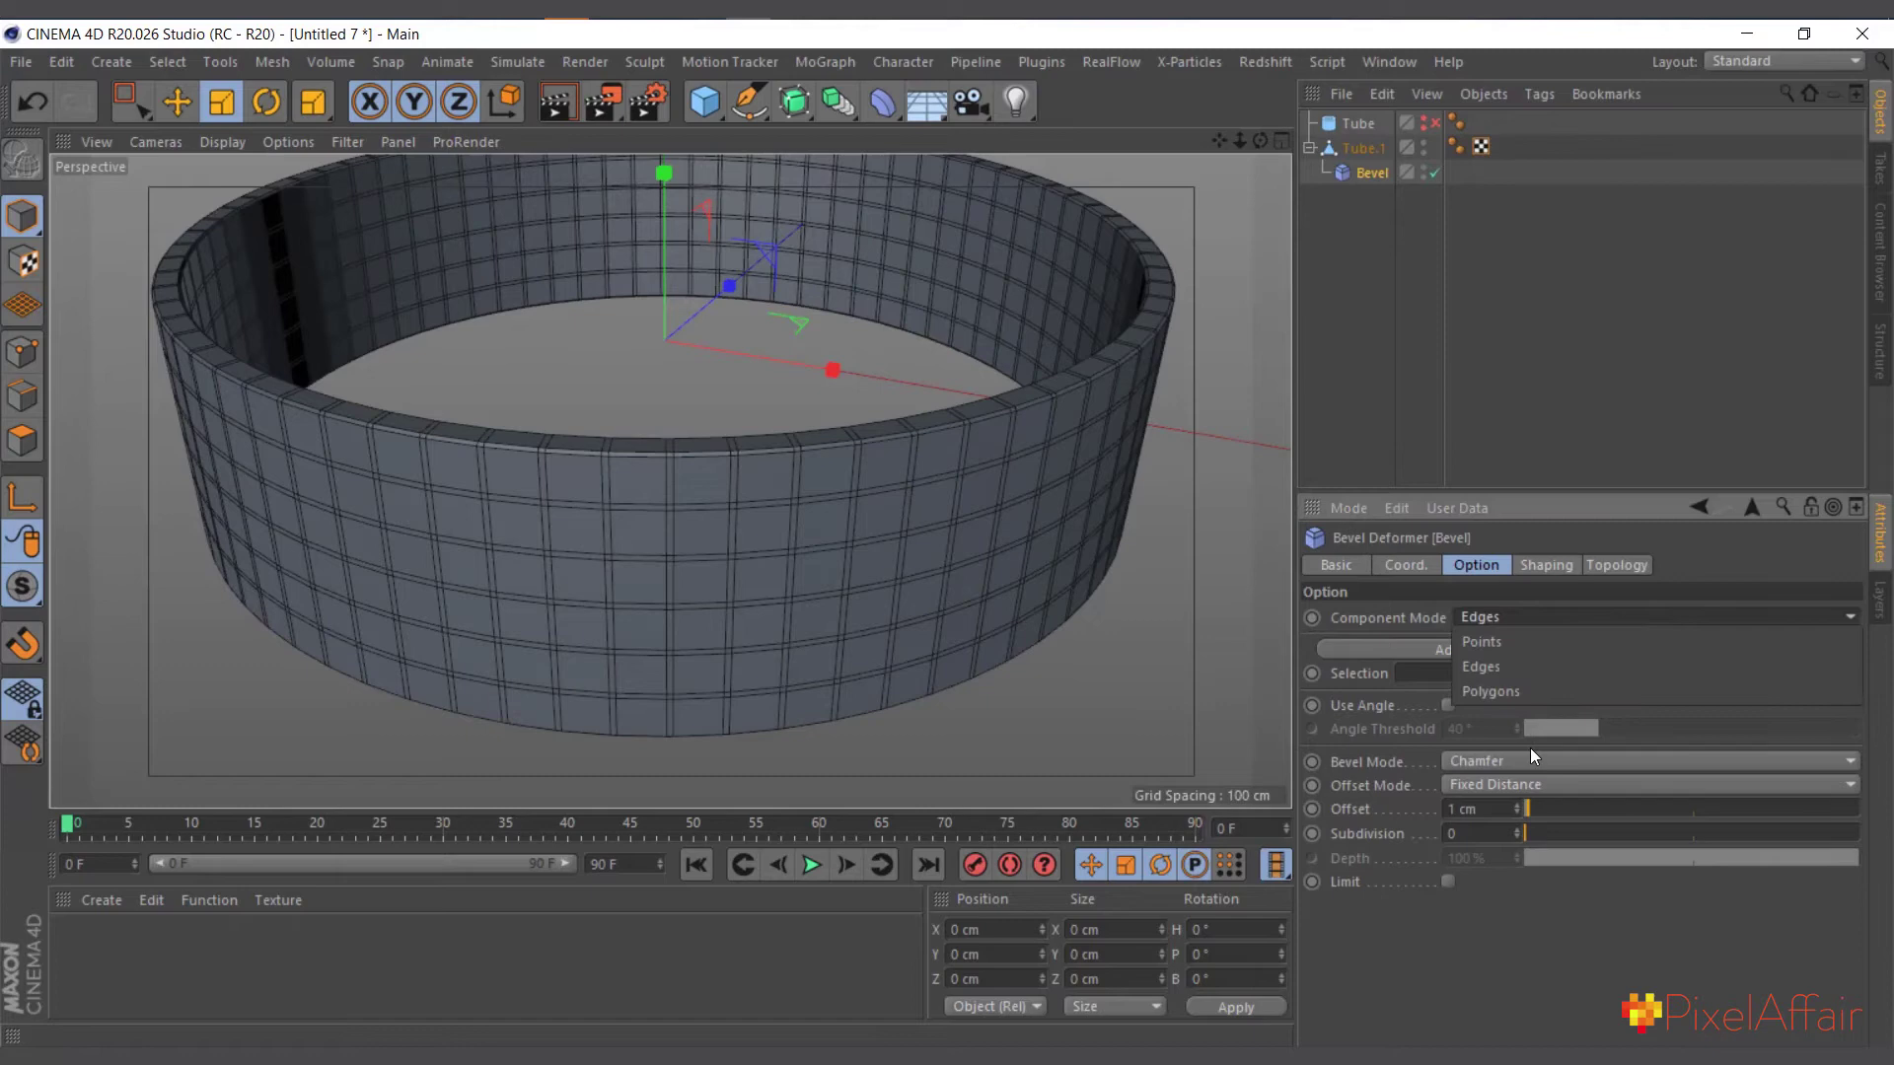
click(1494, 642)
click(1469, 786)
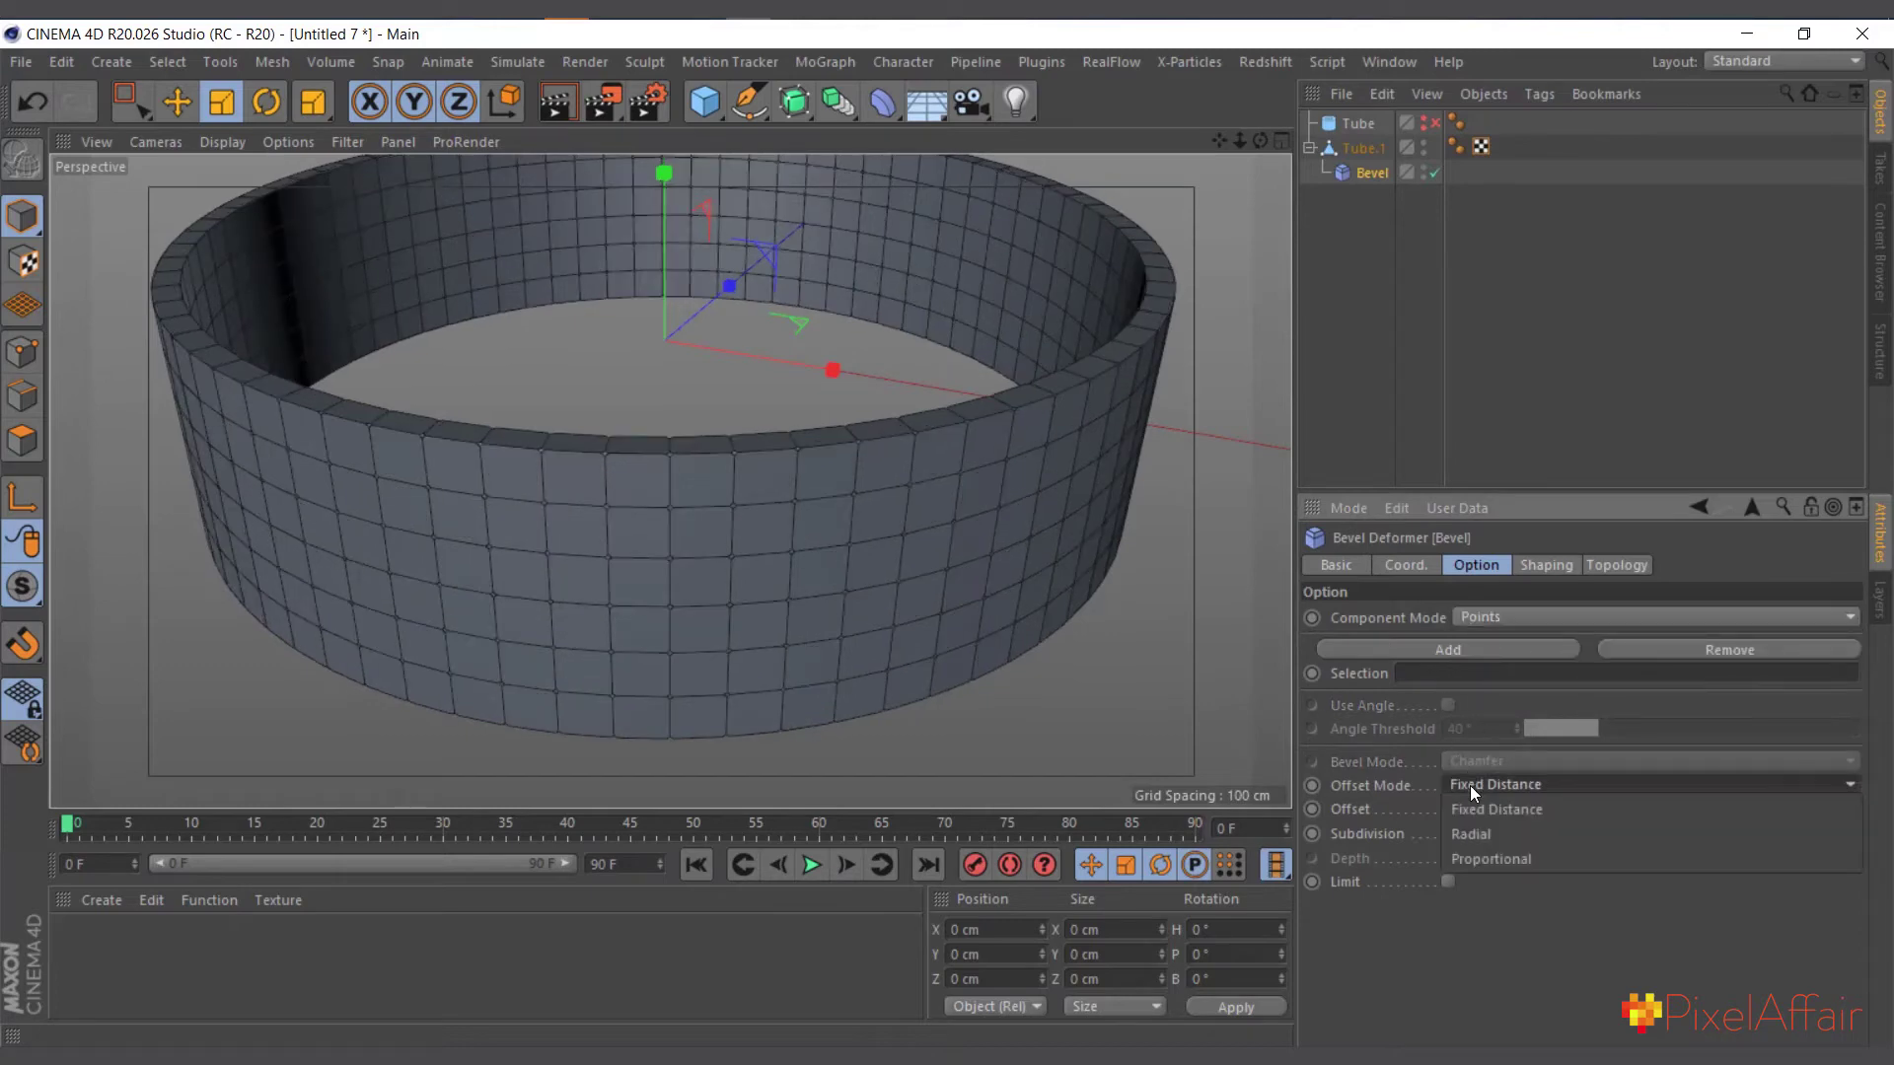
click(1501, 858)
double_click(1498, 808)
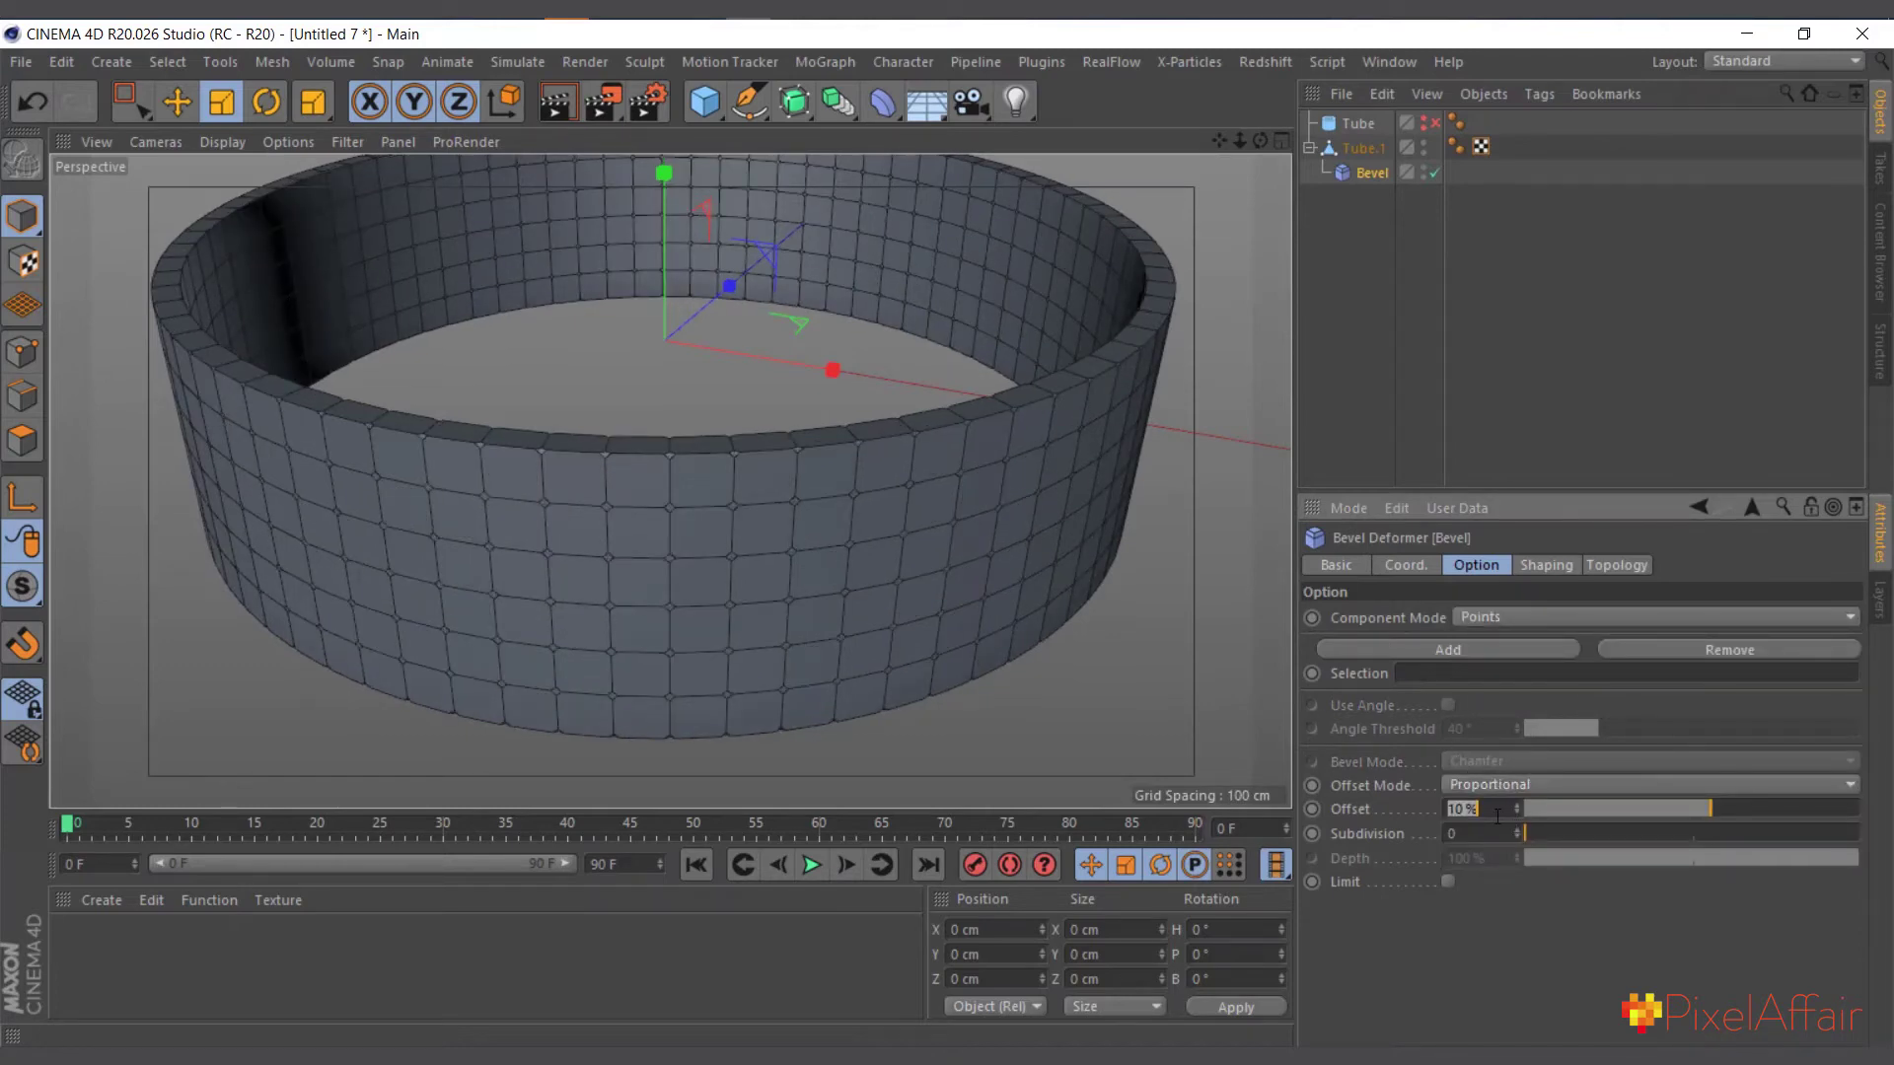
text(50)
key(Return)
scroll(744, 460, up, 5)
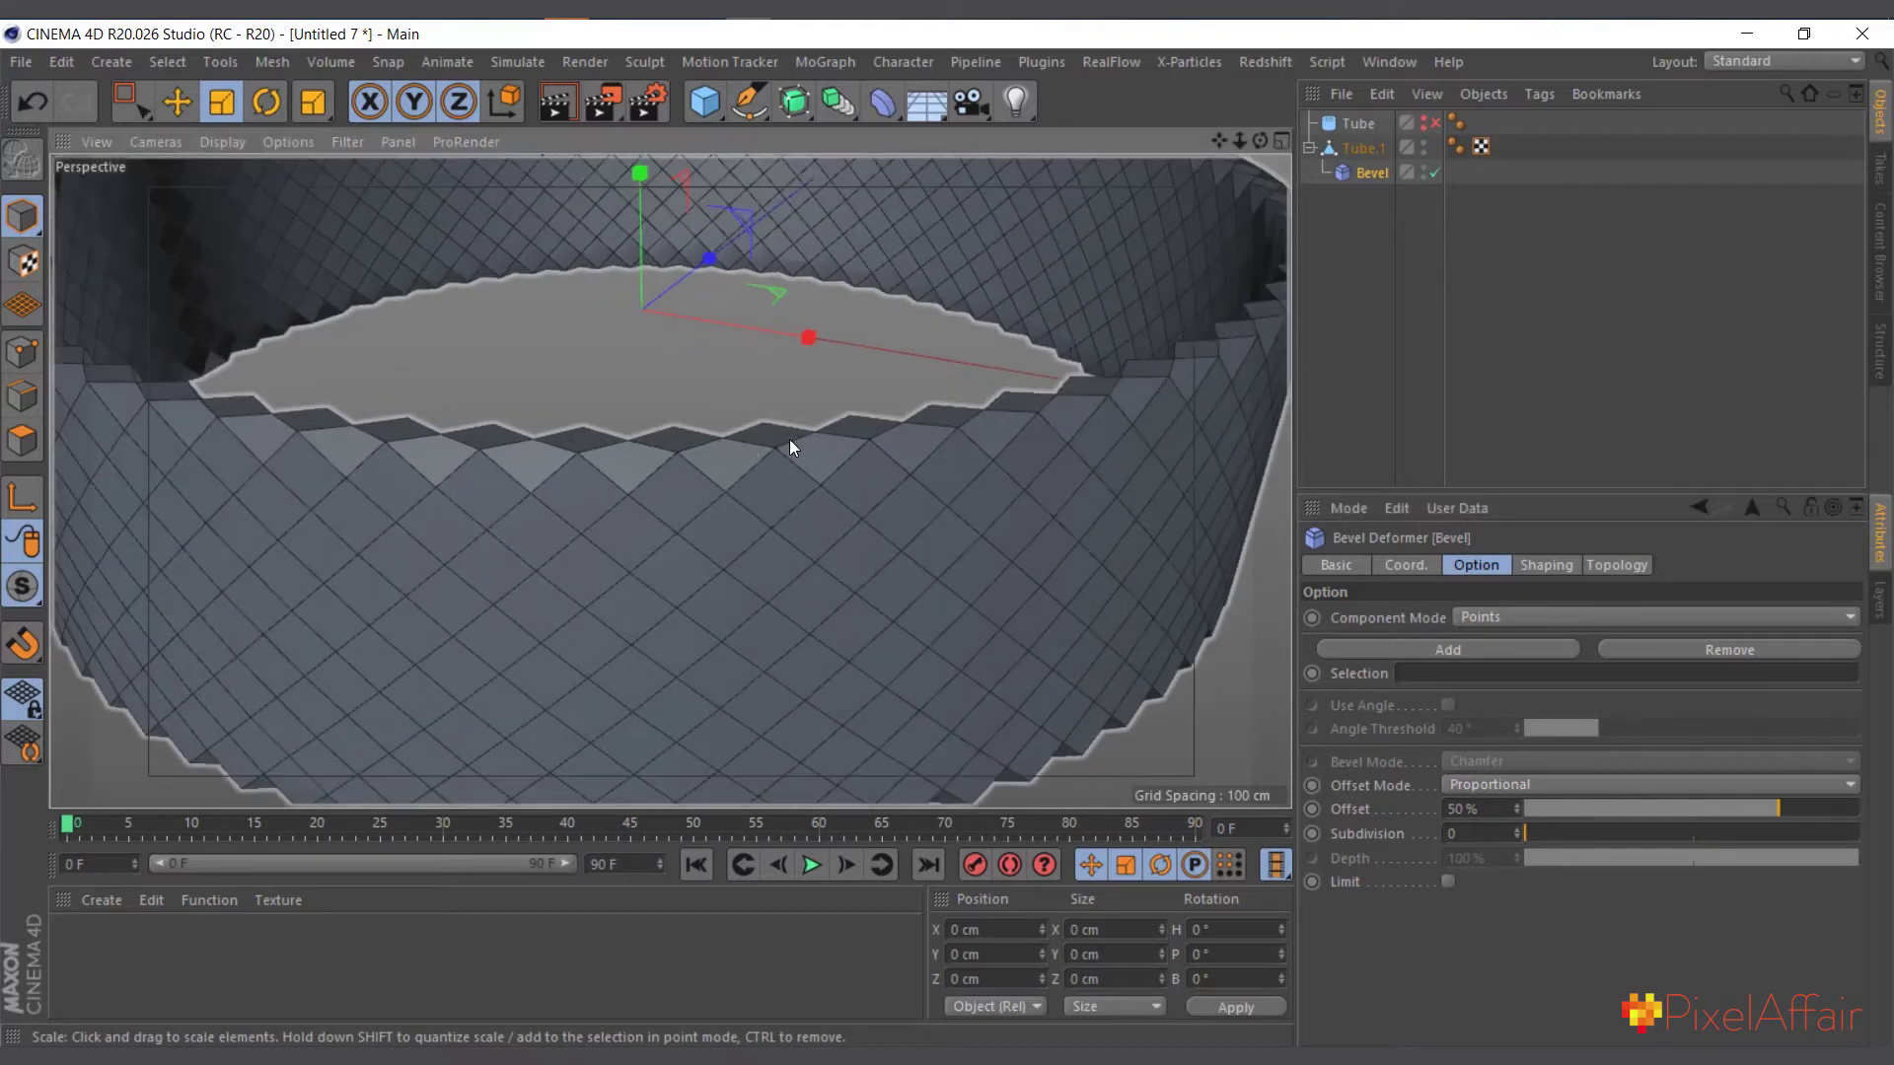
scroll(790, 440, down, 4)
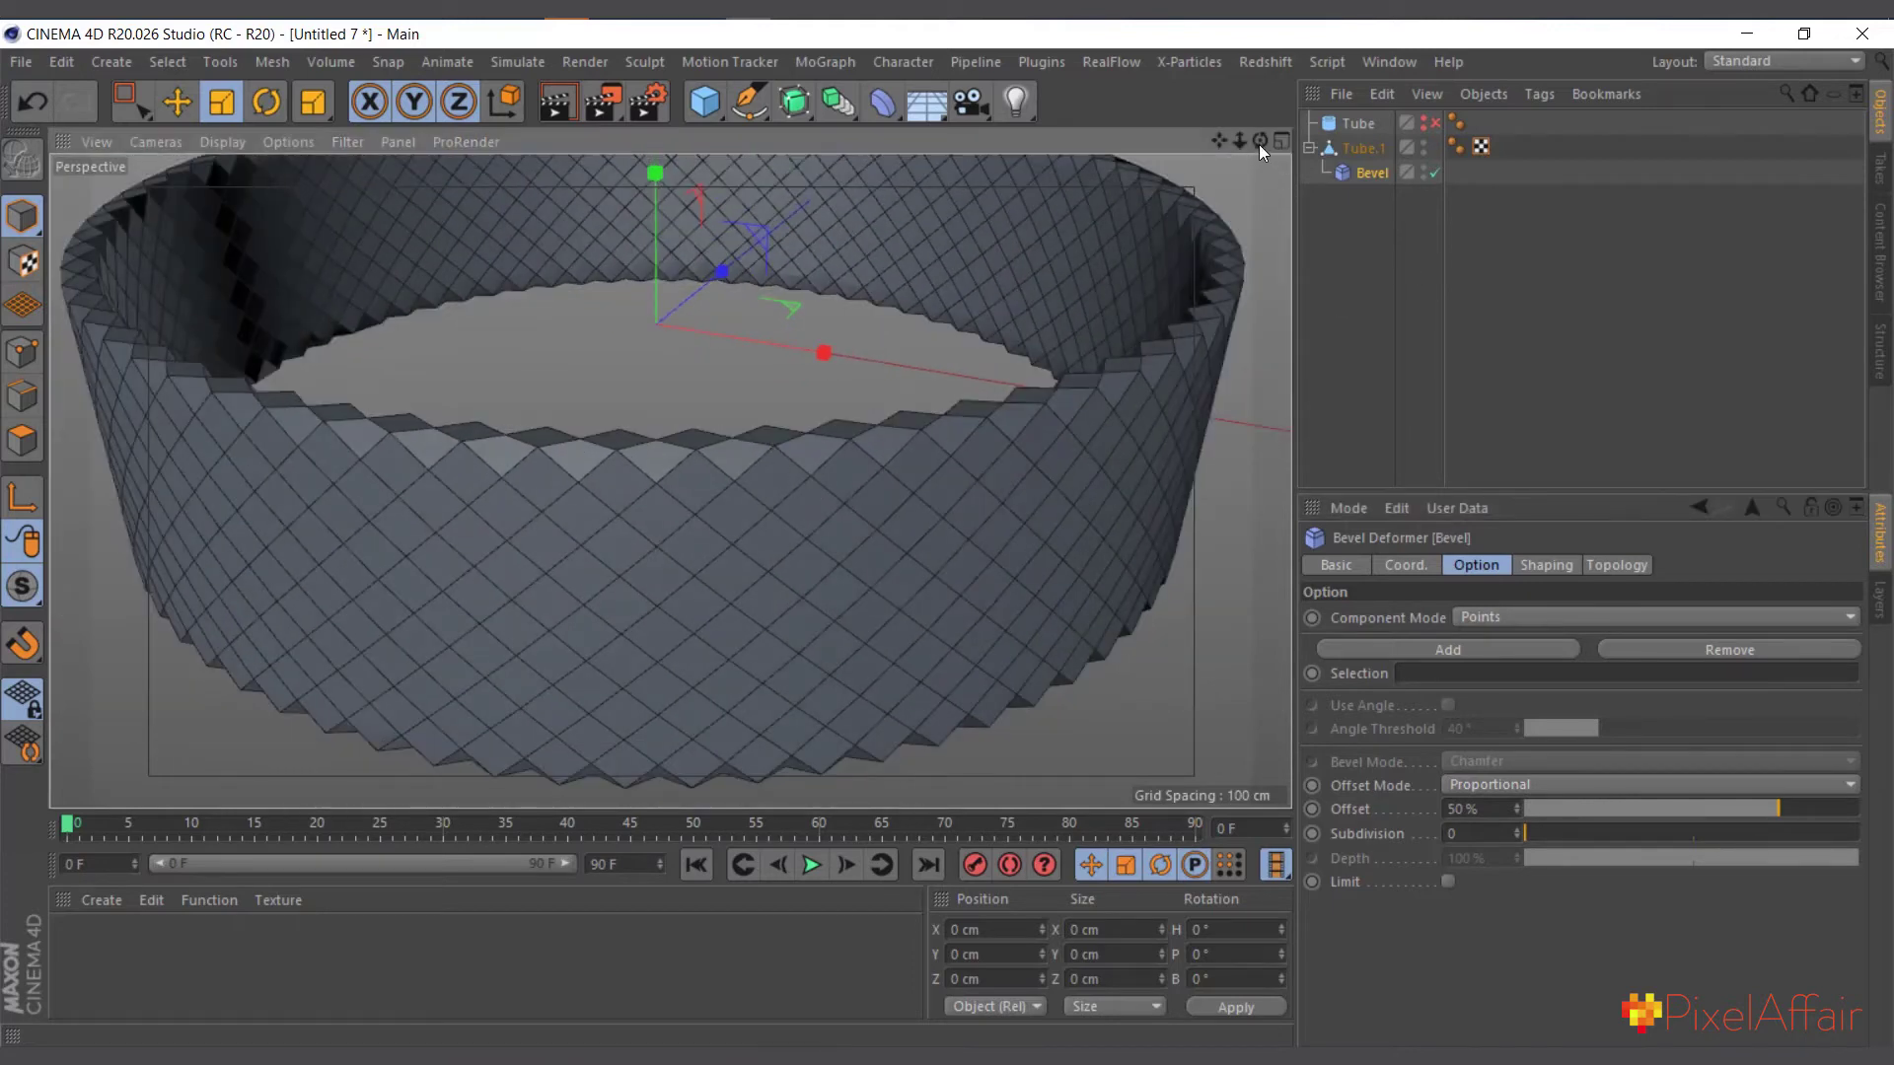
drag(1258, 144, 916, 462)
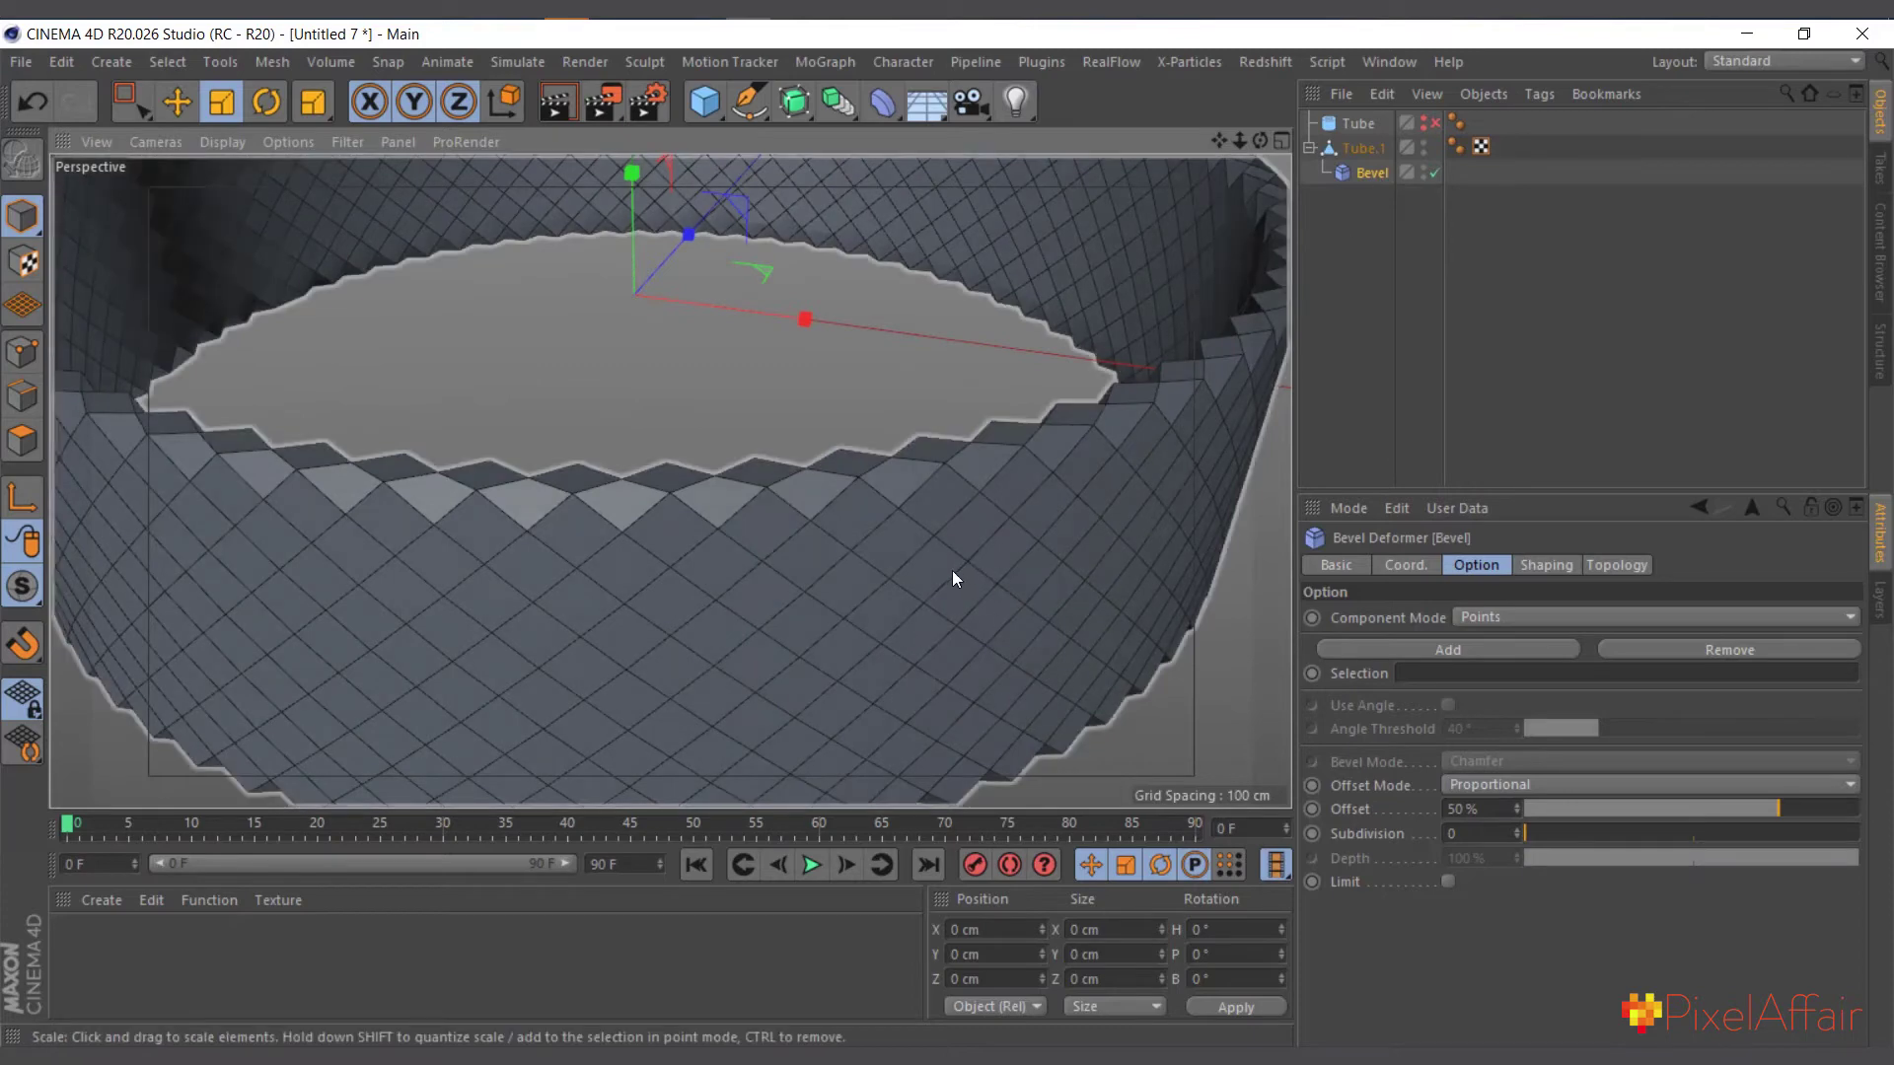
scroll(879, 536, down, 3)
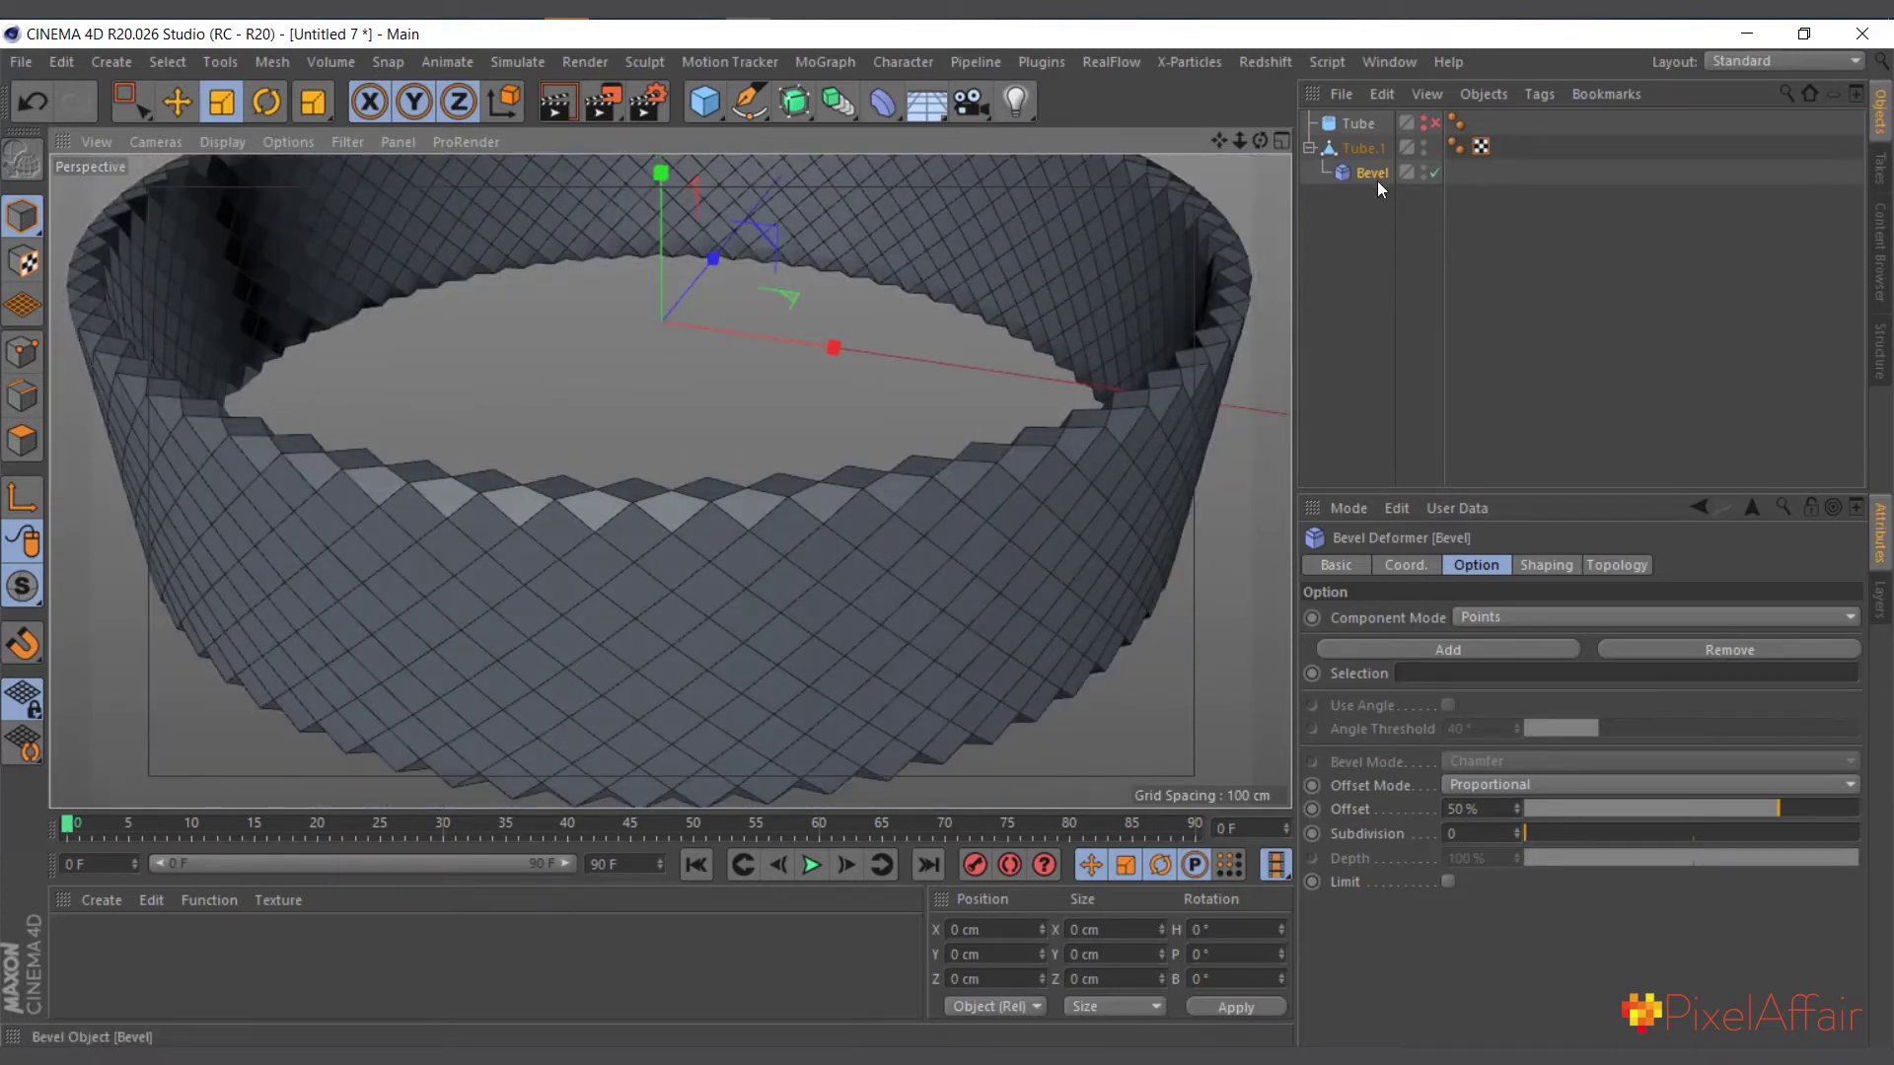
Disable the Bevel and select all outer wall polygons of Tube.1 with Phong Break Selection.
click(1434, 173)
click(1371, 149)
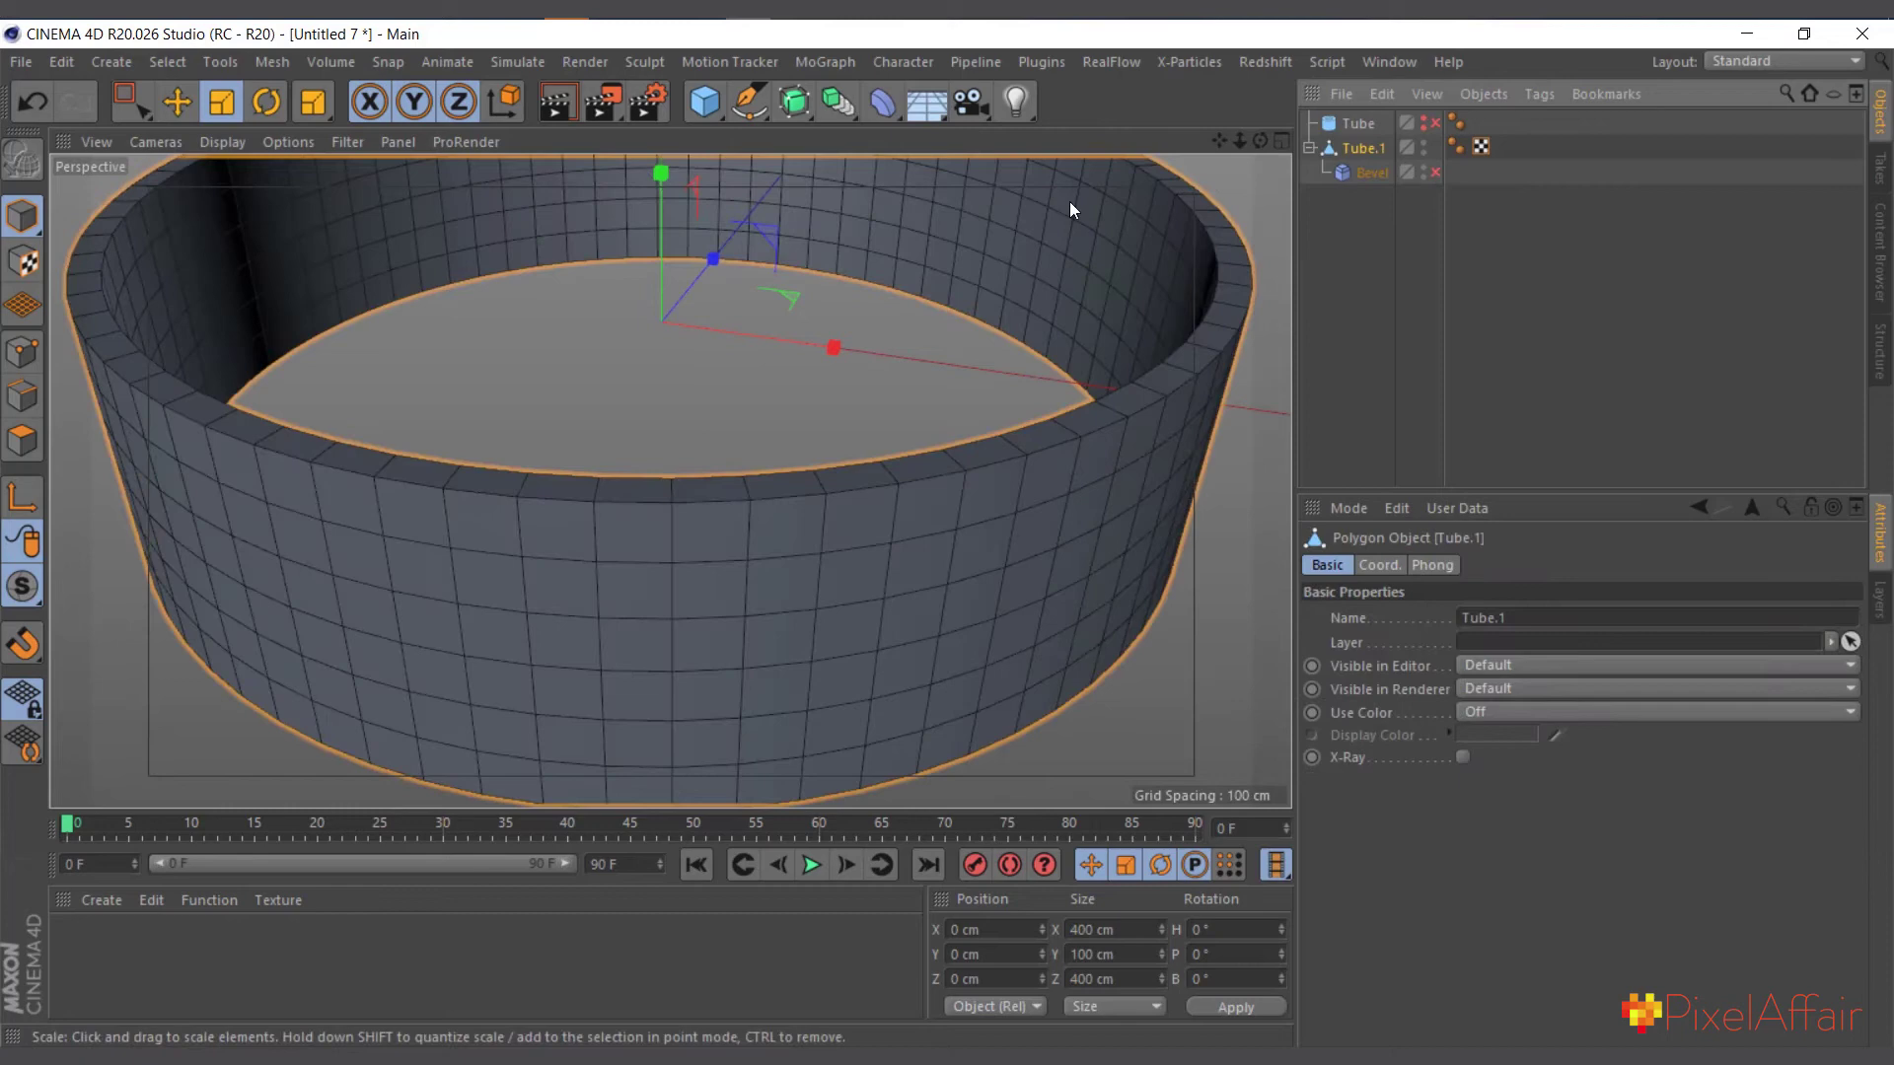
right_click(537, 583)
click(591, 858)
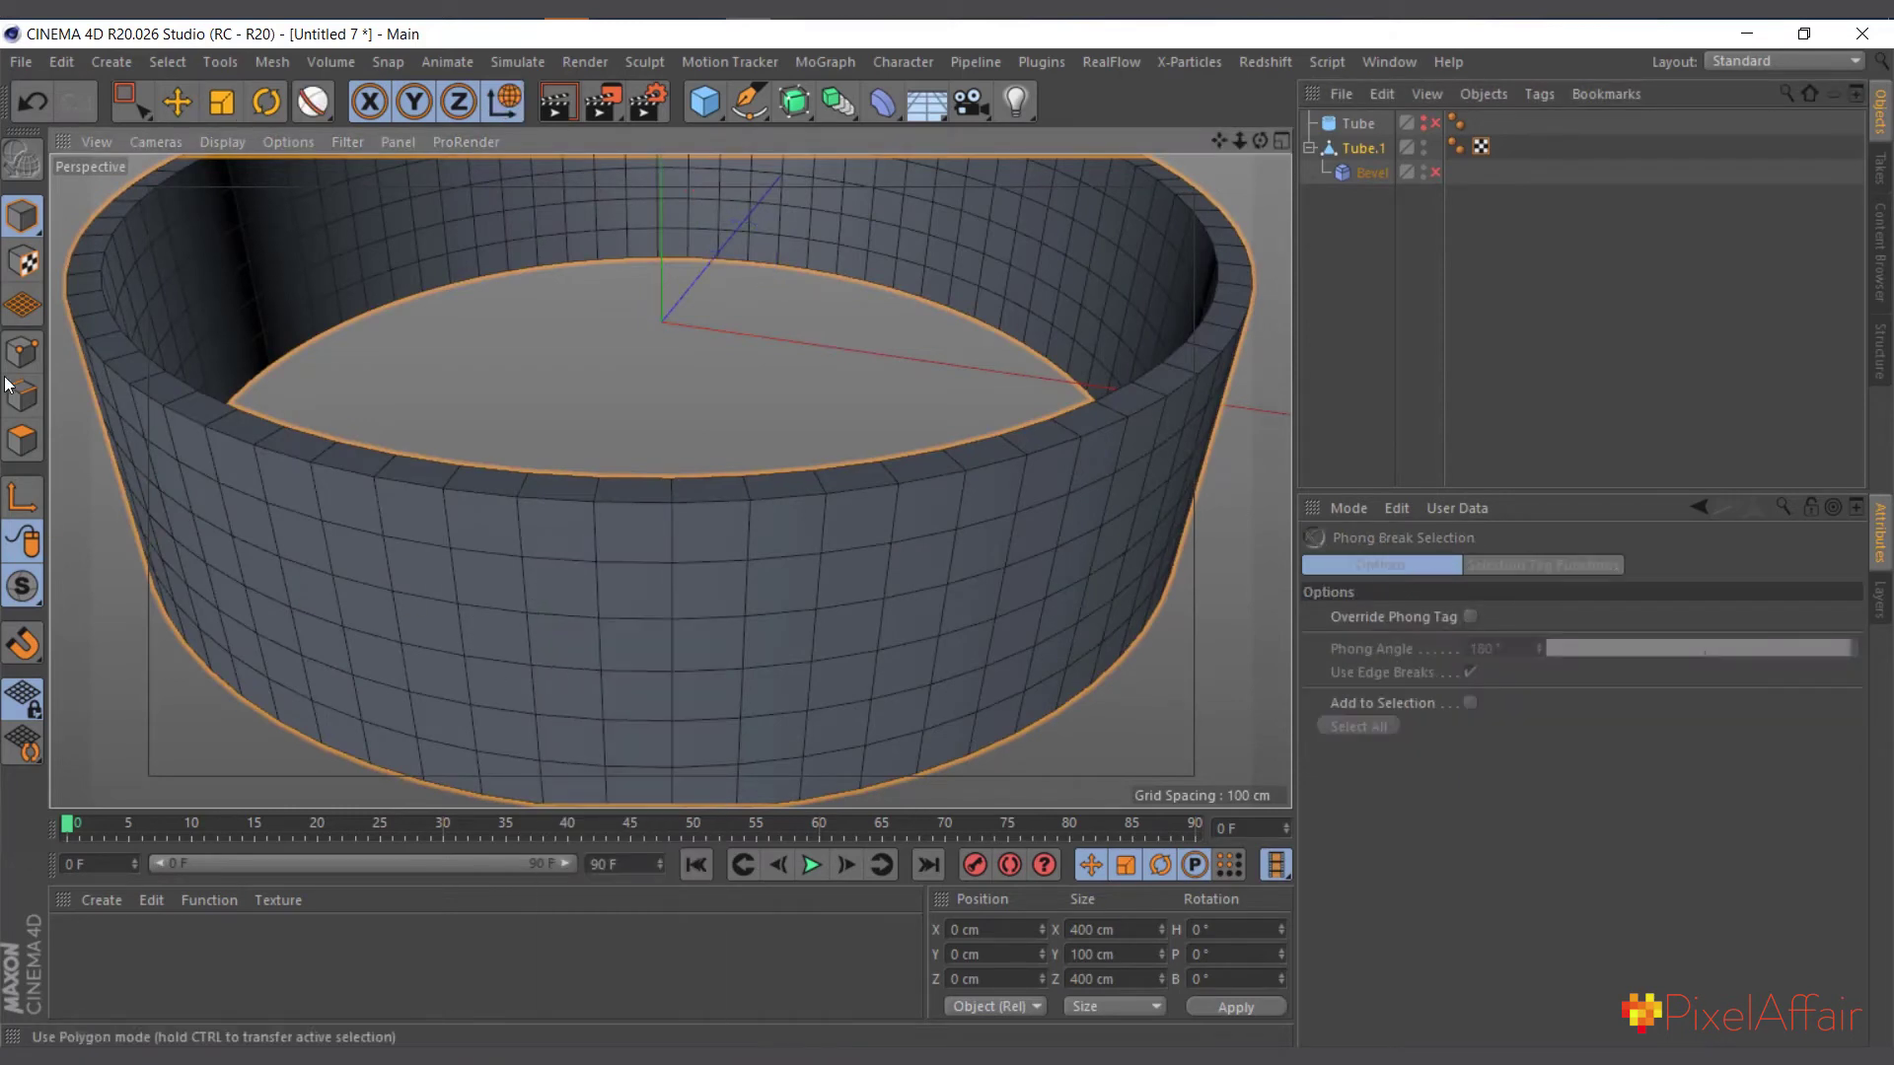
click(22, 441)
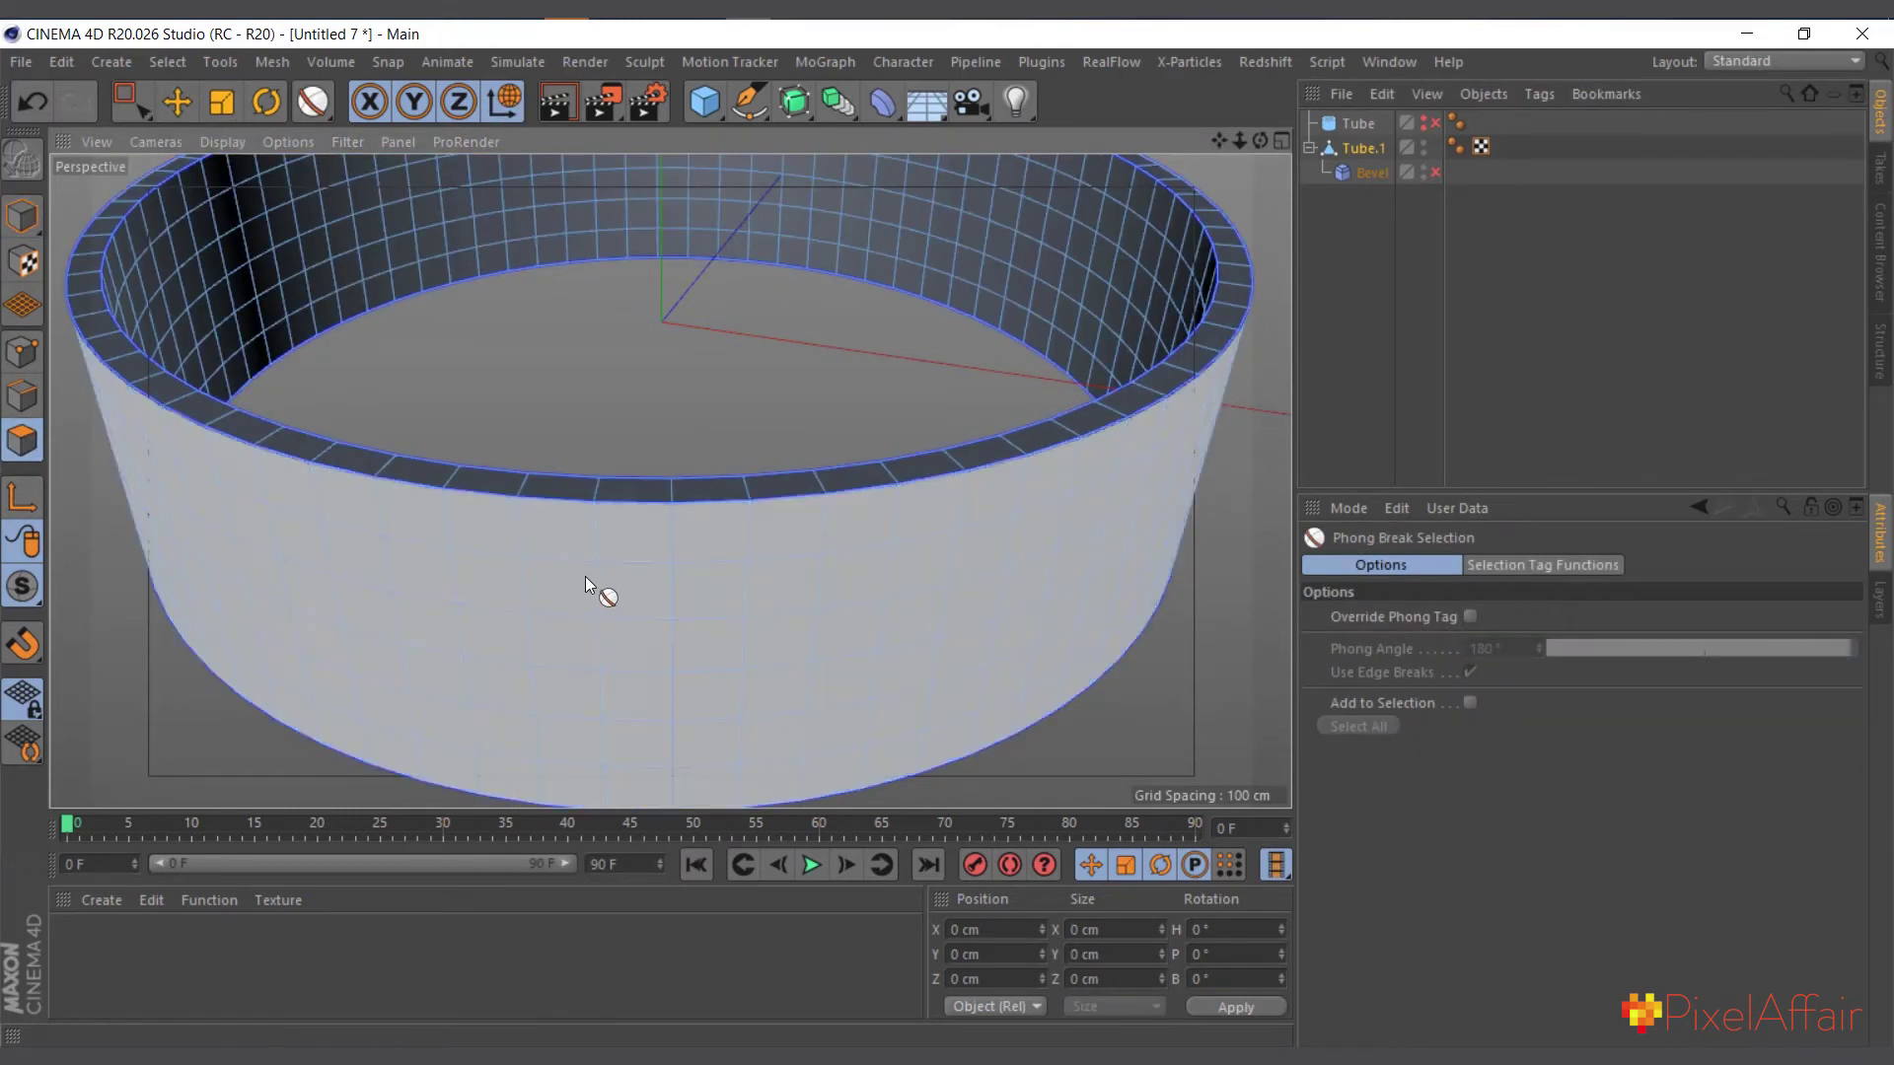
click(169, 69)
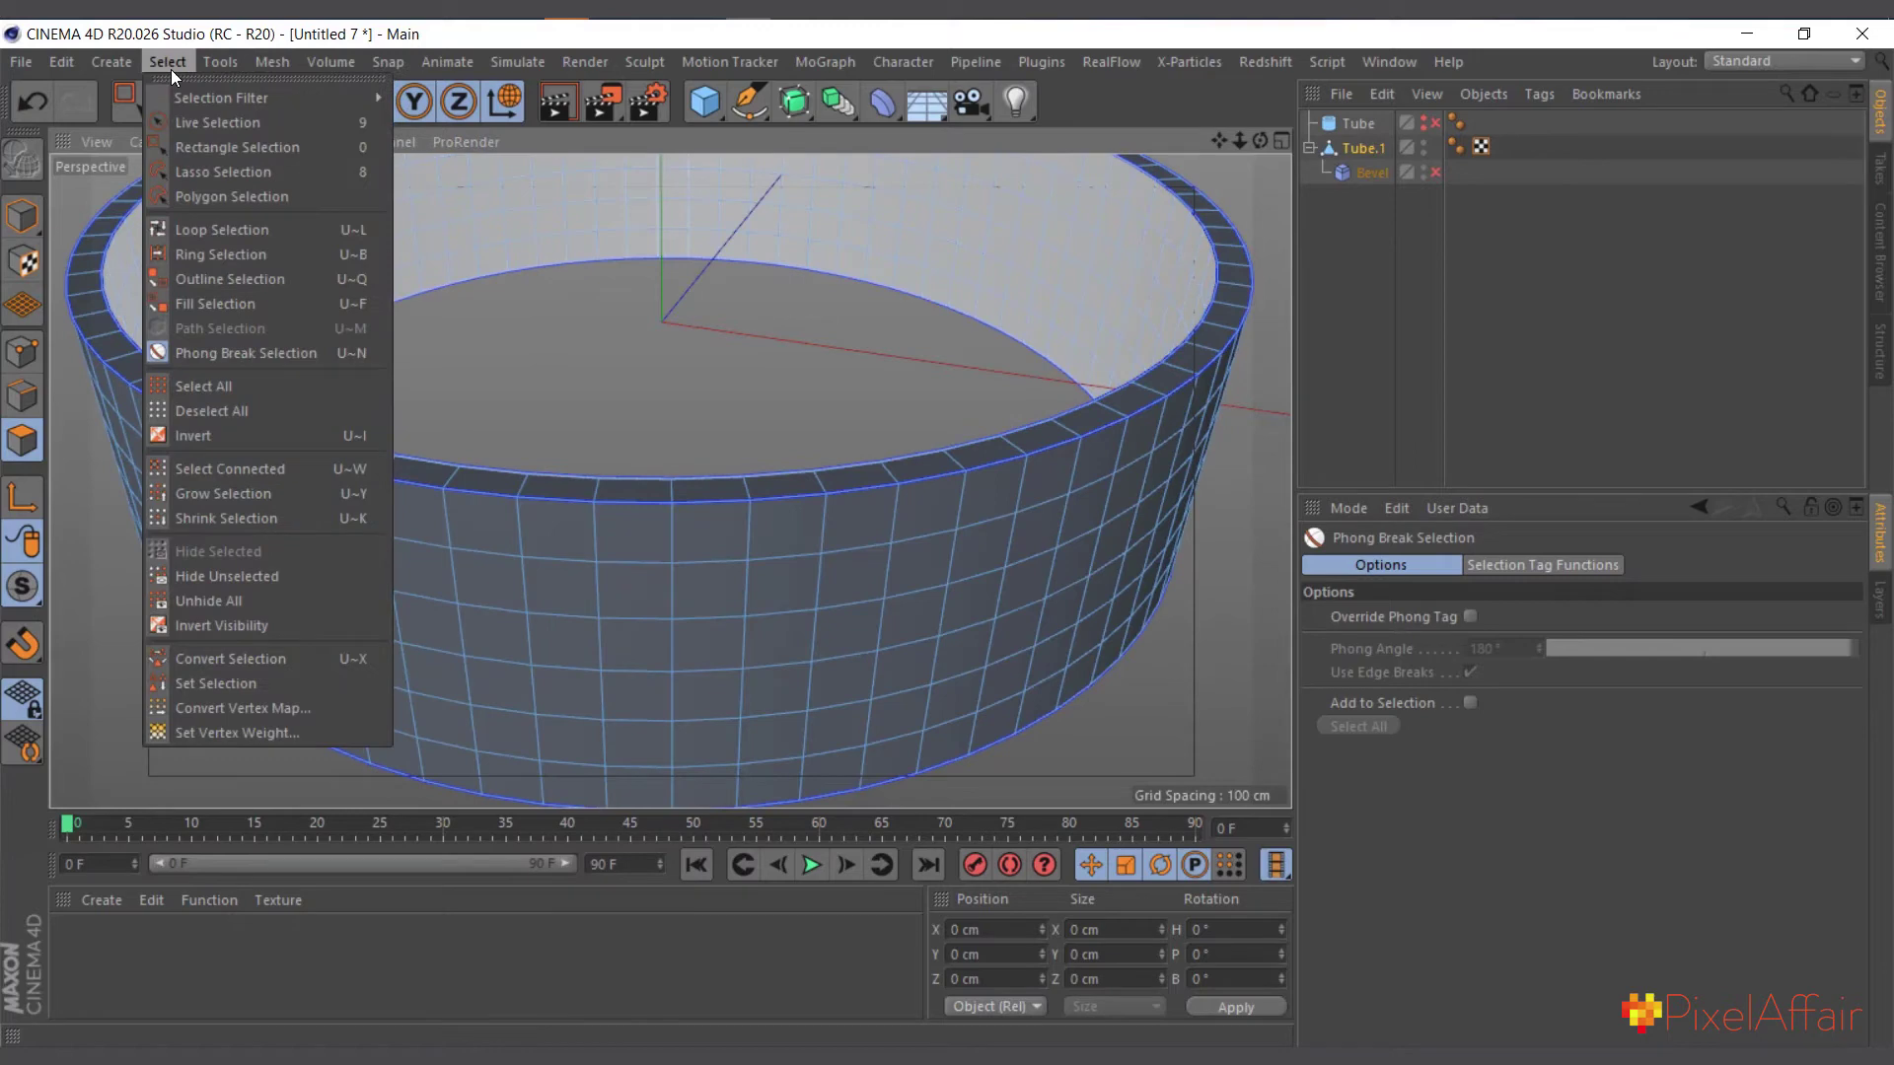
click(210, 355)
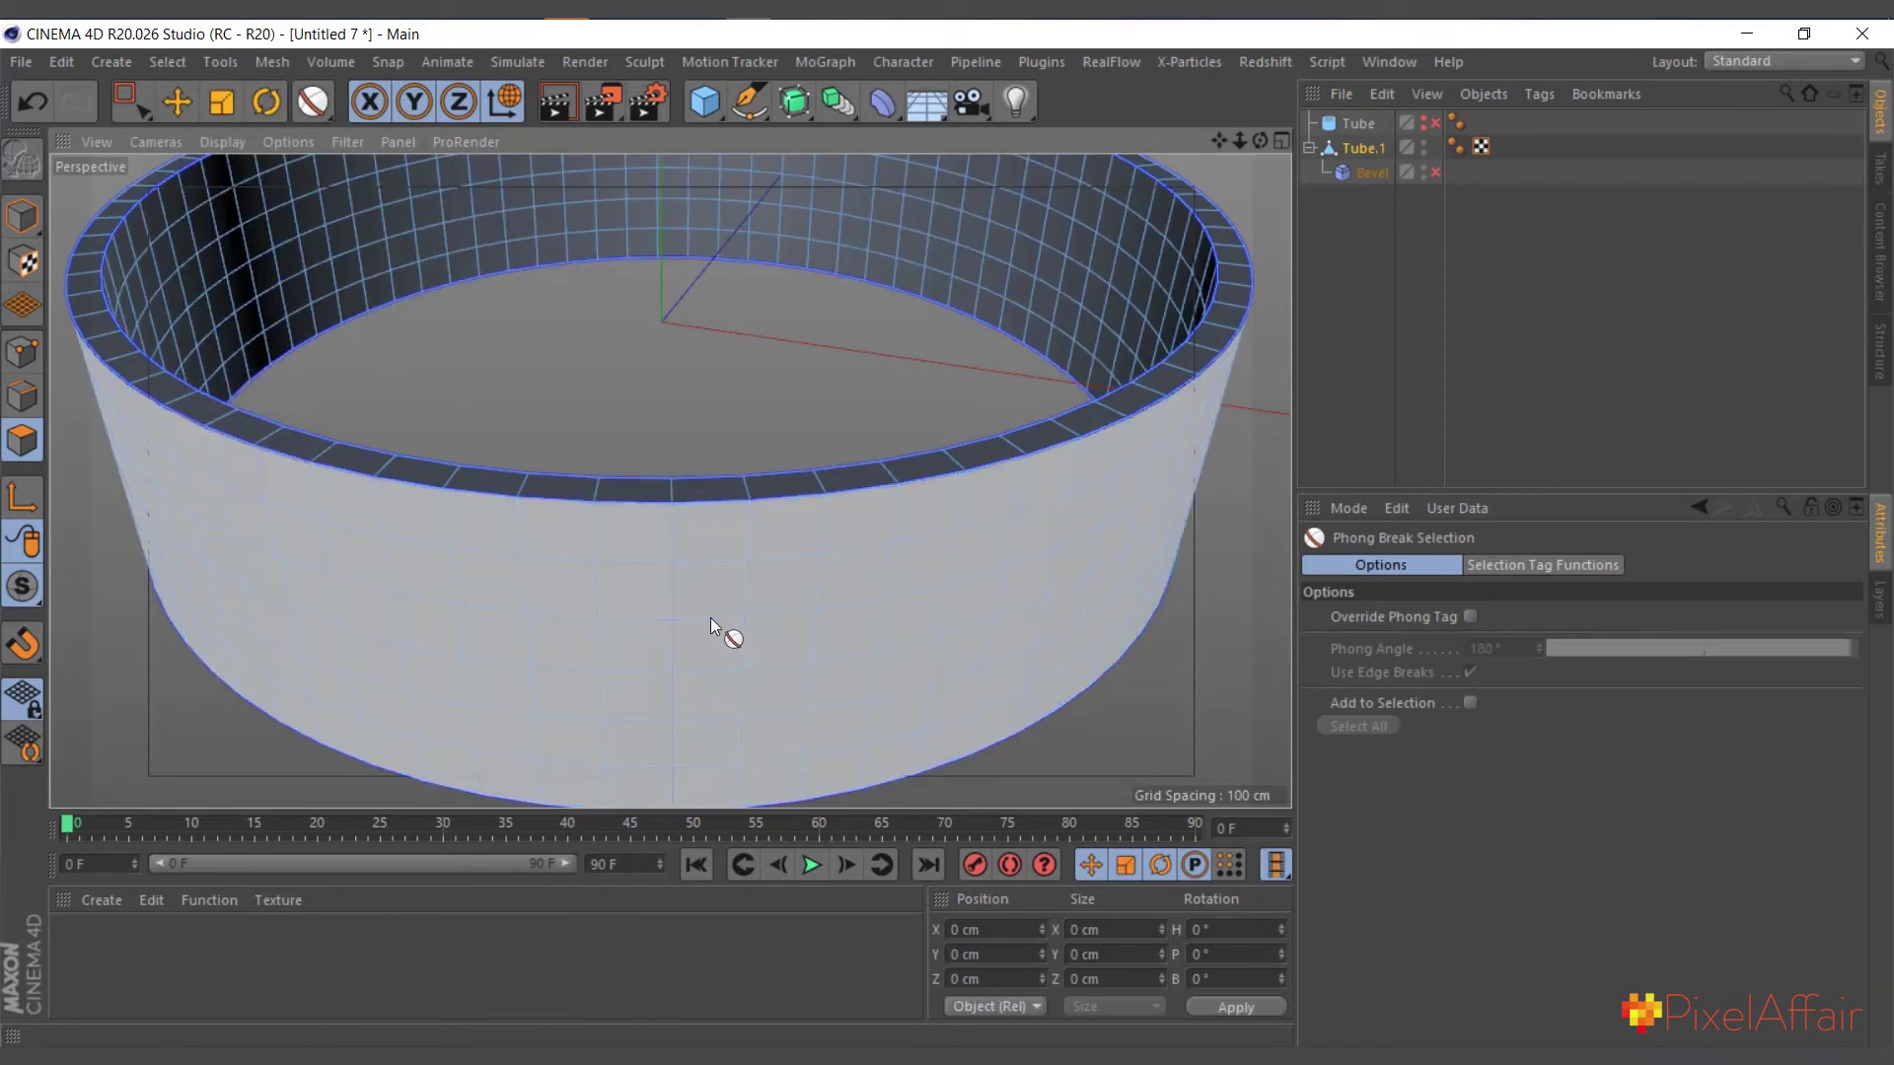
click(711, 617)
key(h)
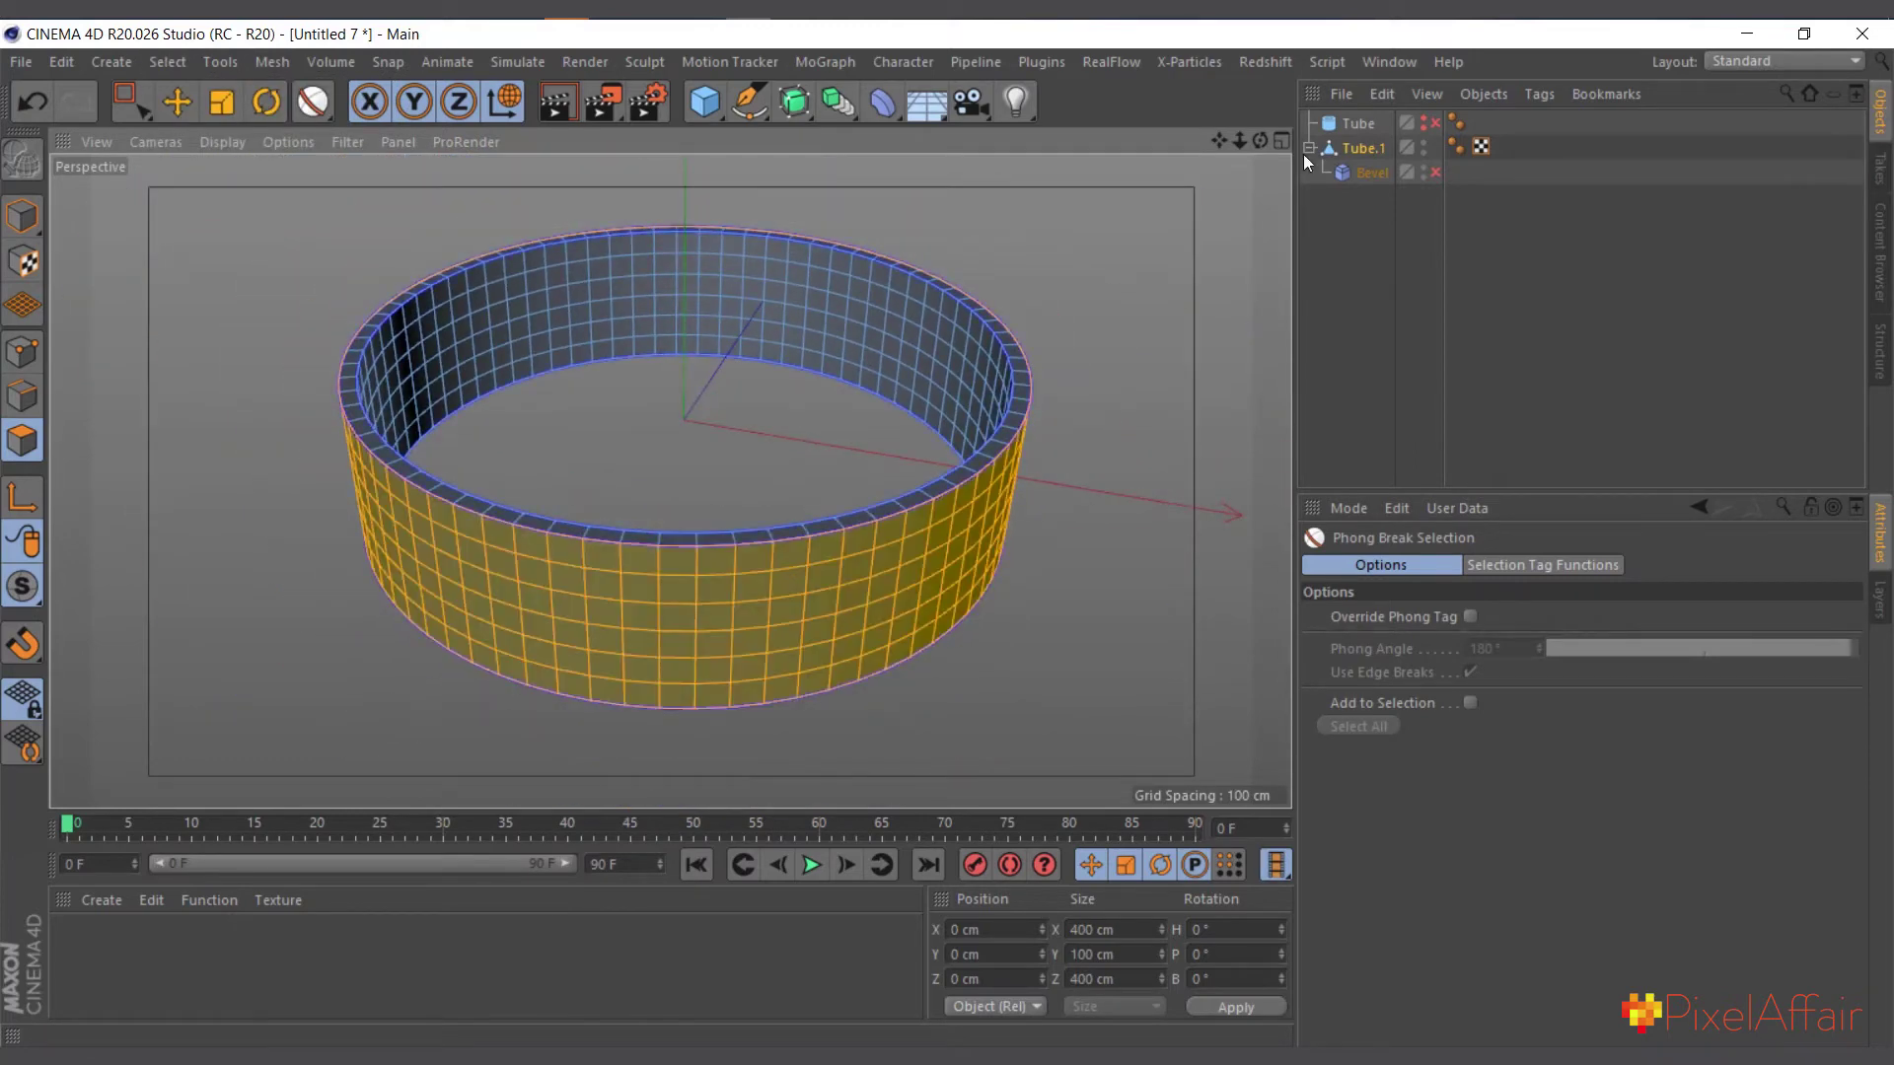
Transfer the outer wall polygon selection to points and store it as a point selection tag.
drag(1261, 140, 864, 464)
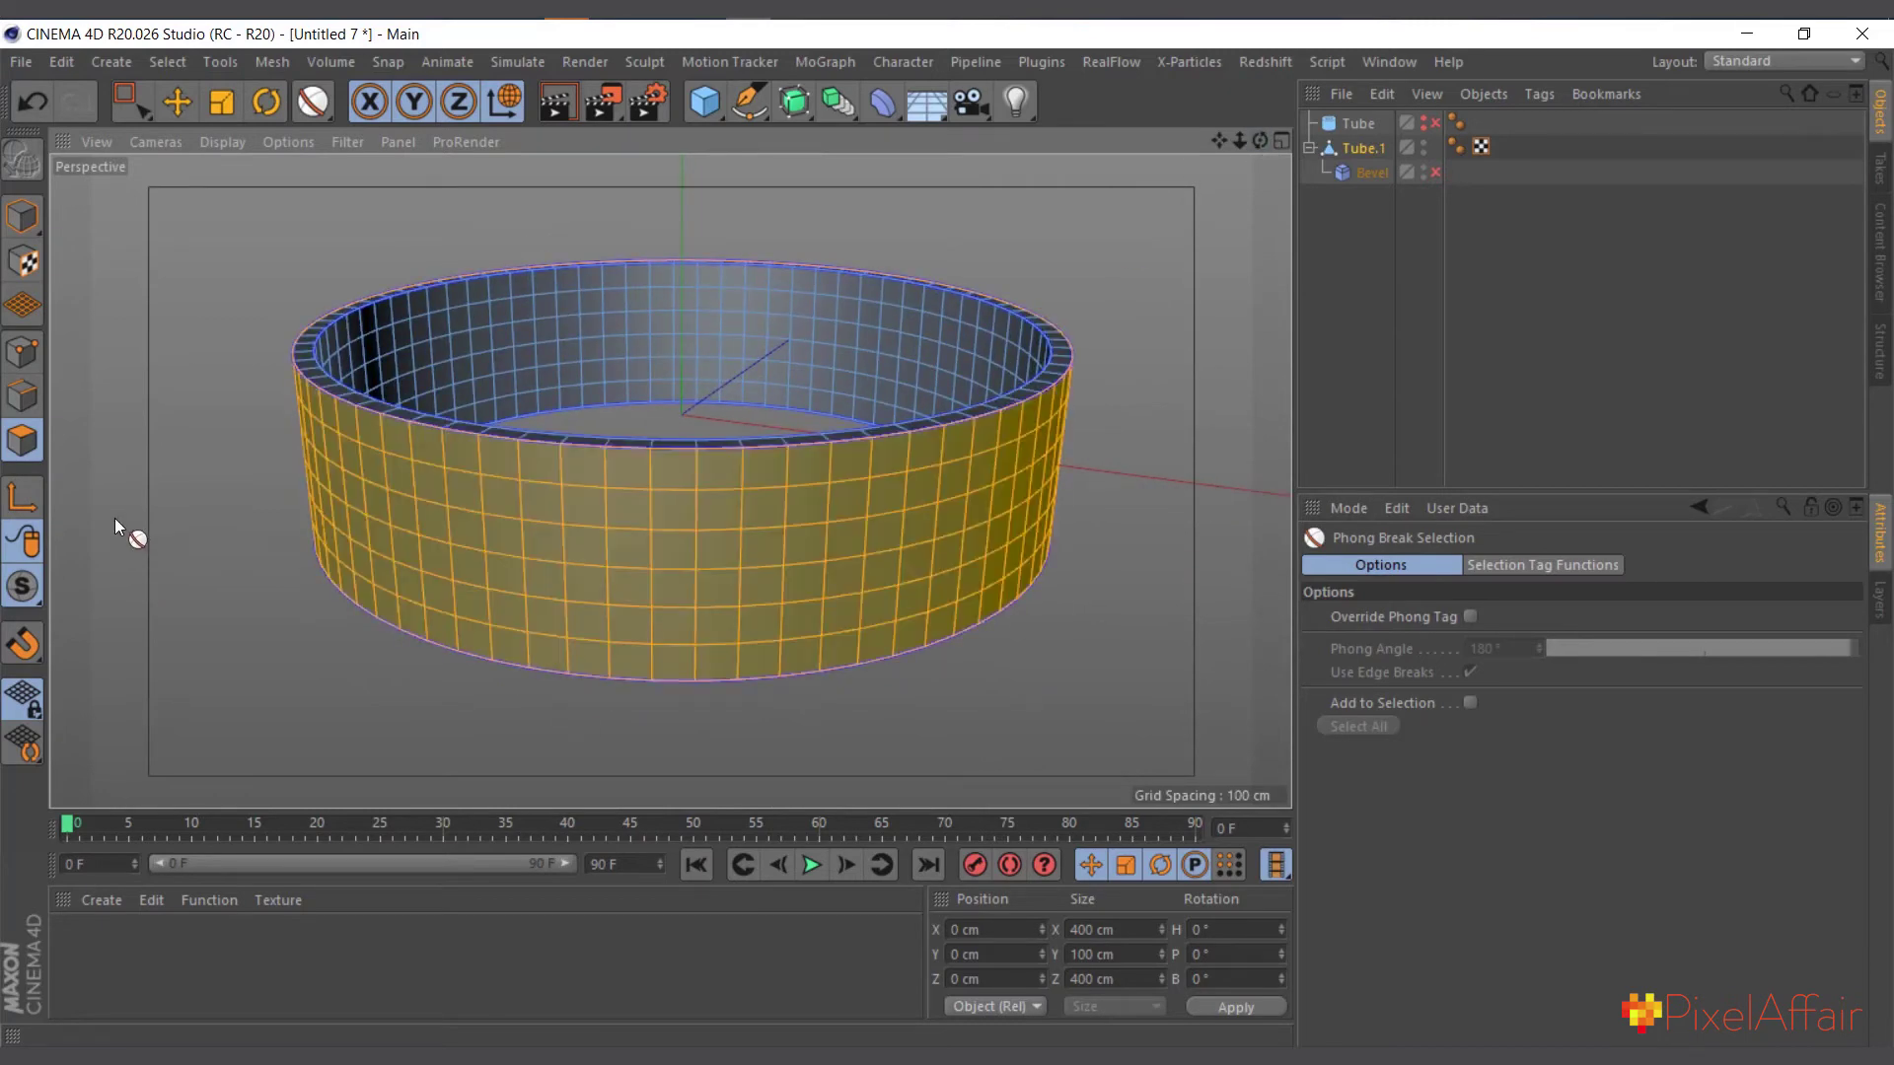
ctrl+click(24, 352)
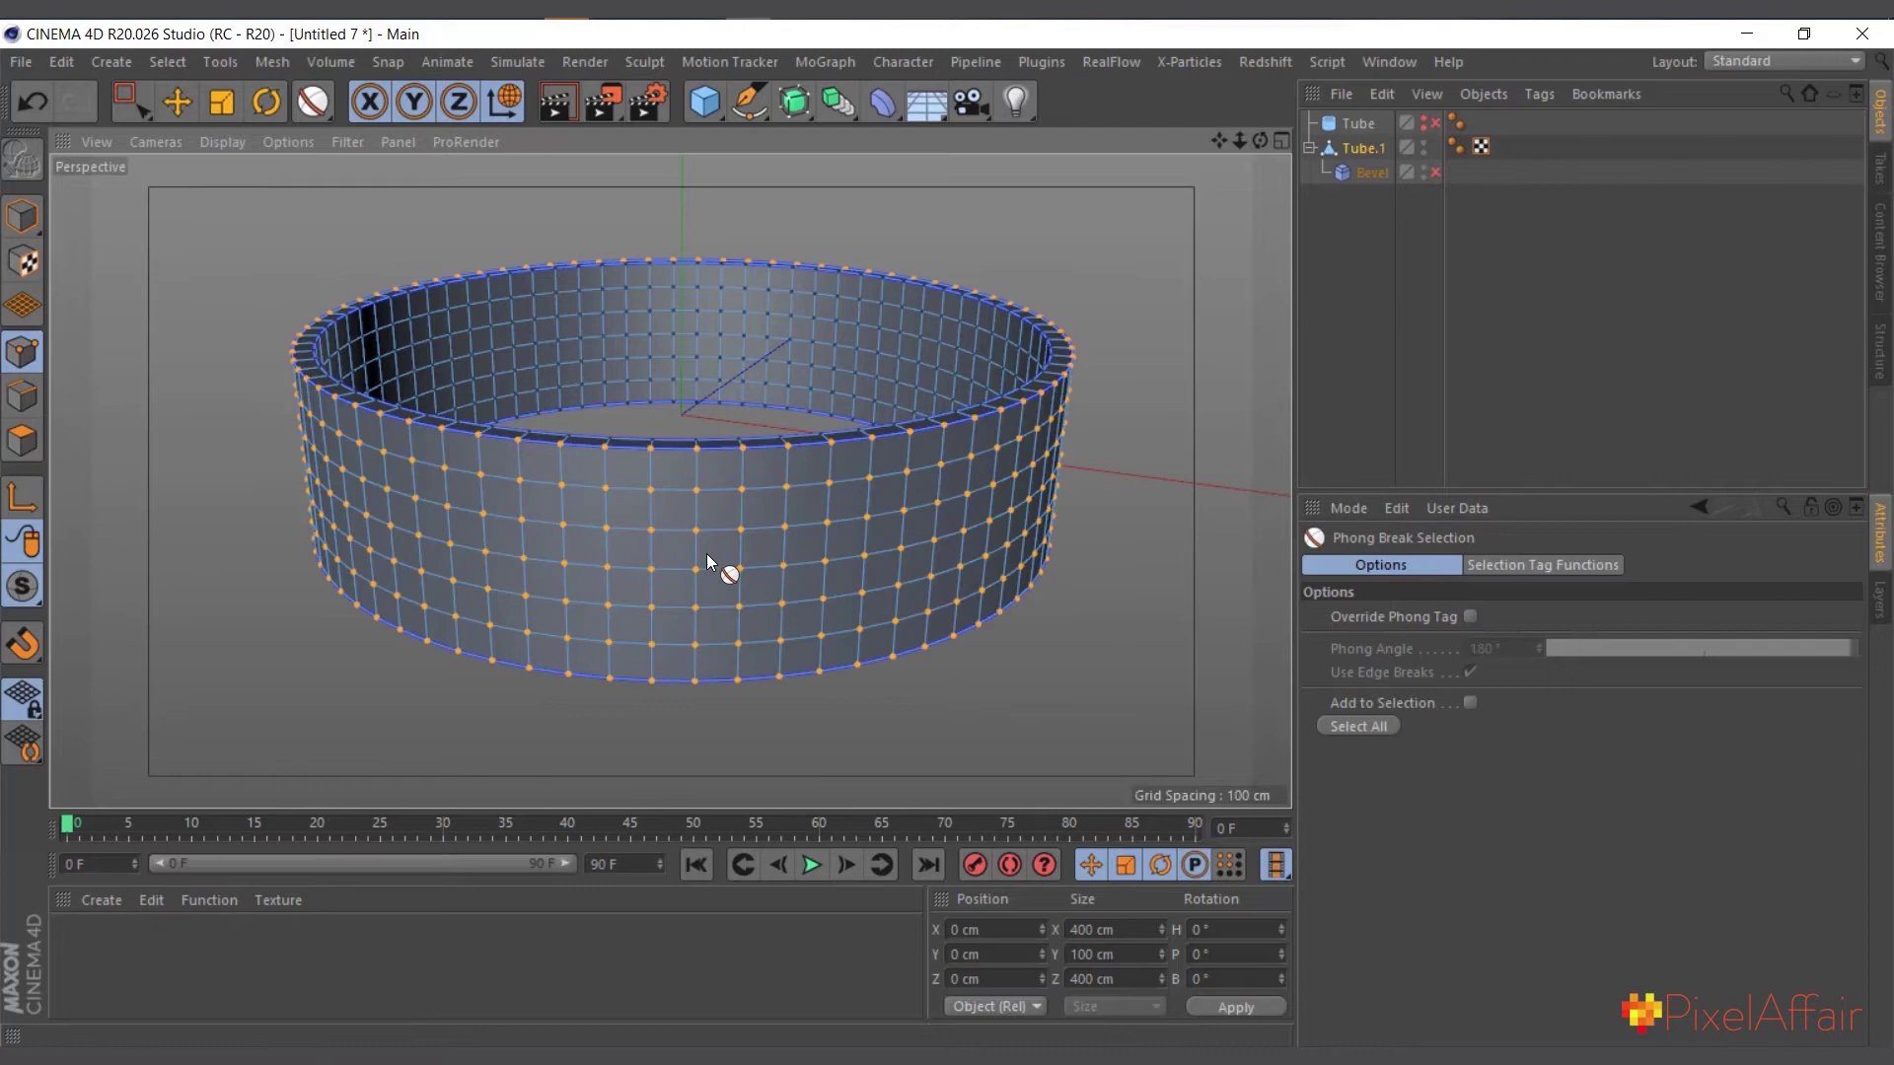
scroll(749, 552, up, 2)
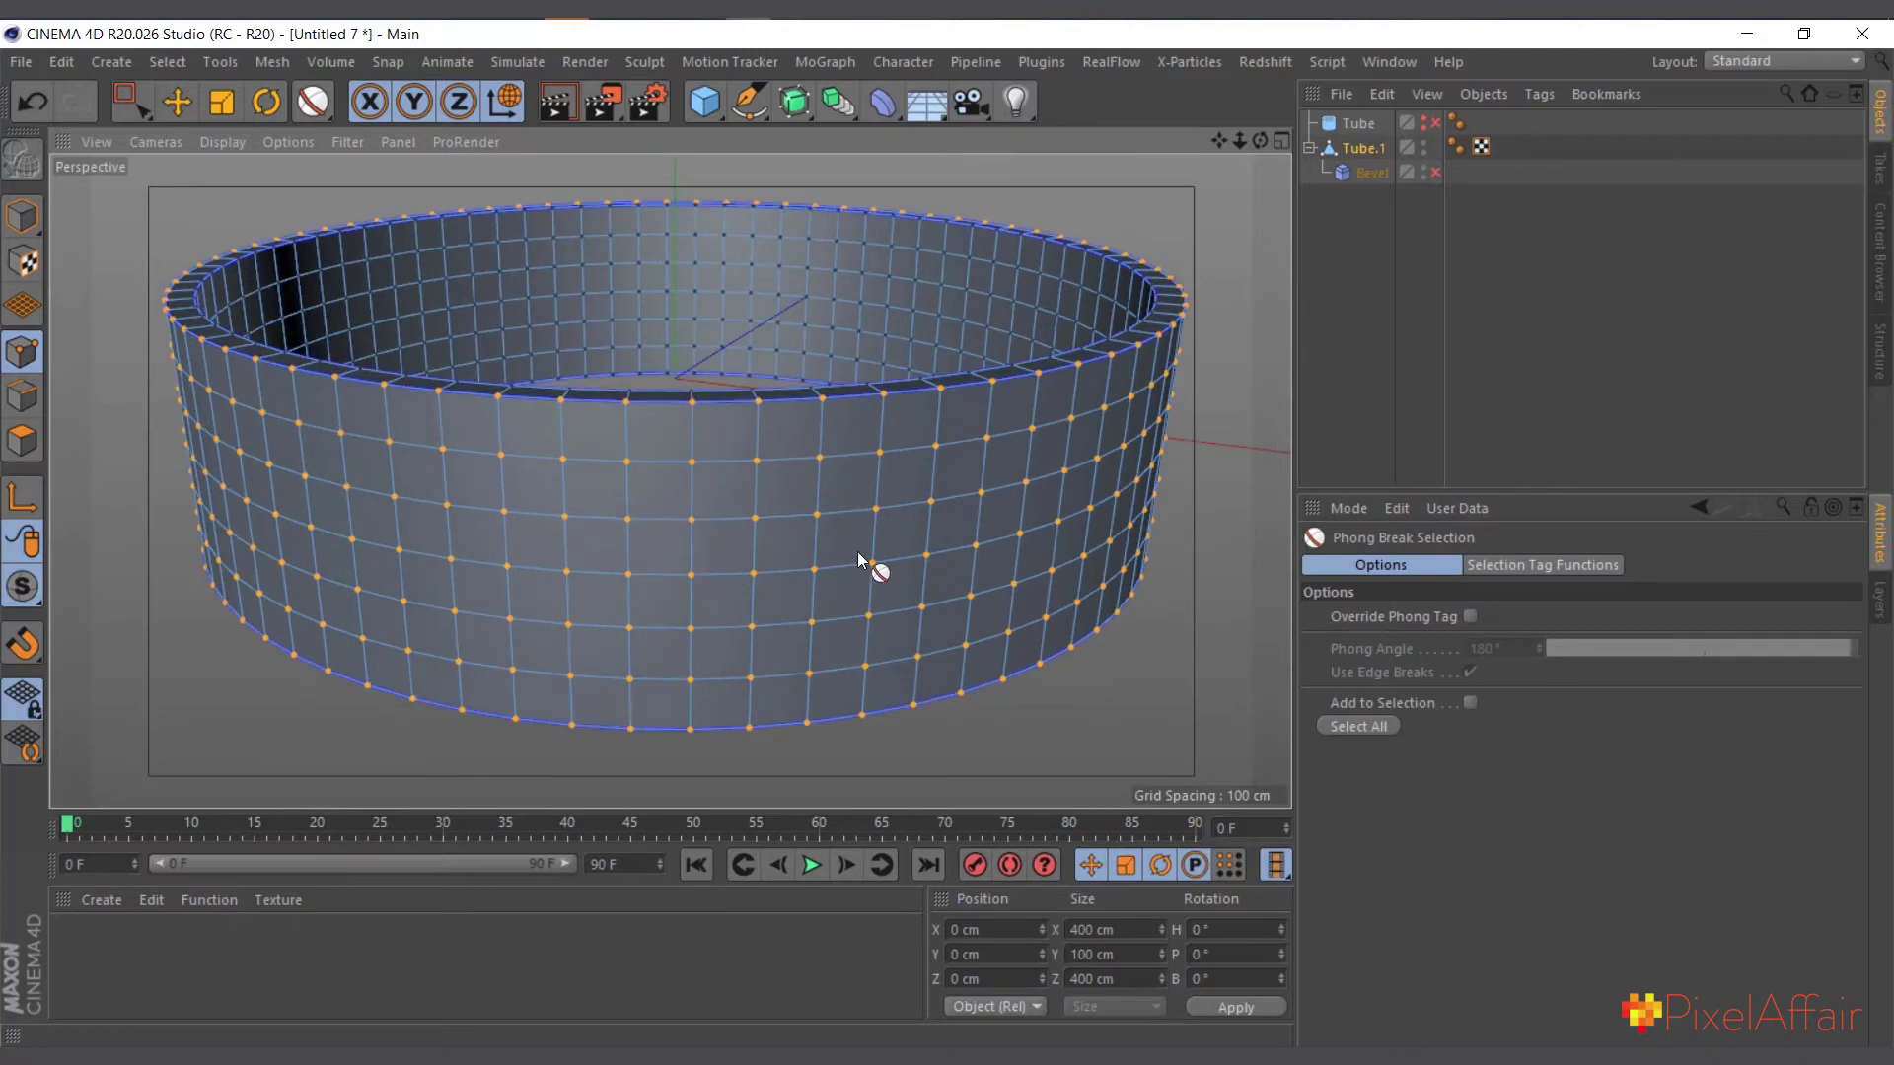
click(167, 61)
click(281, 684)
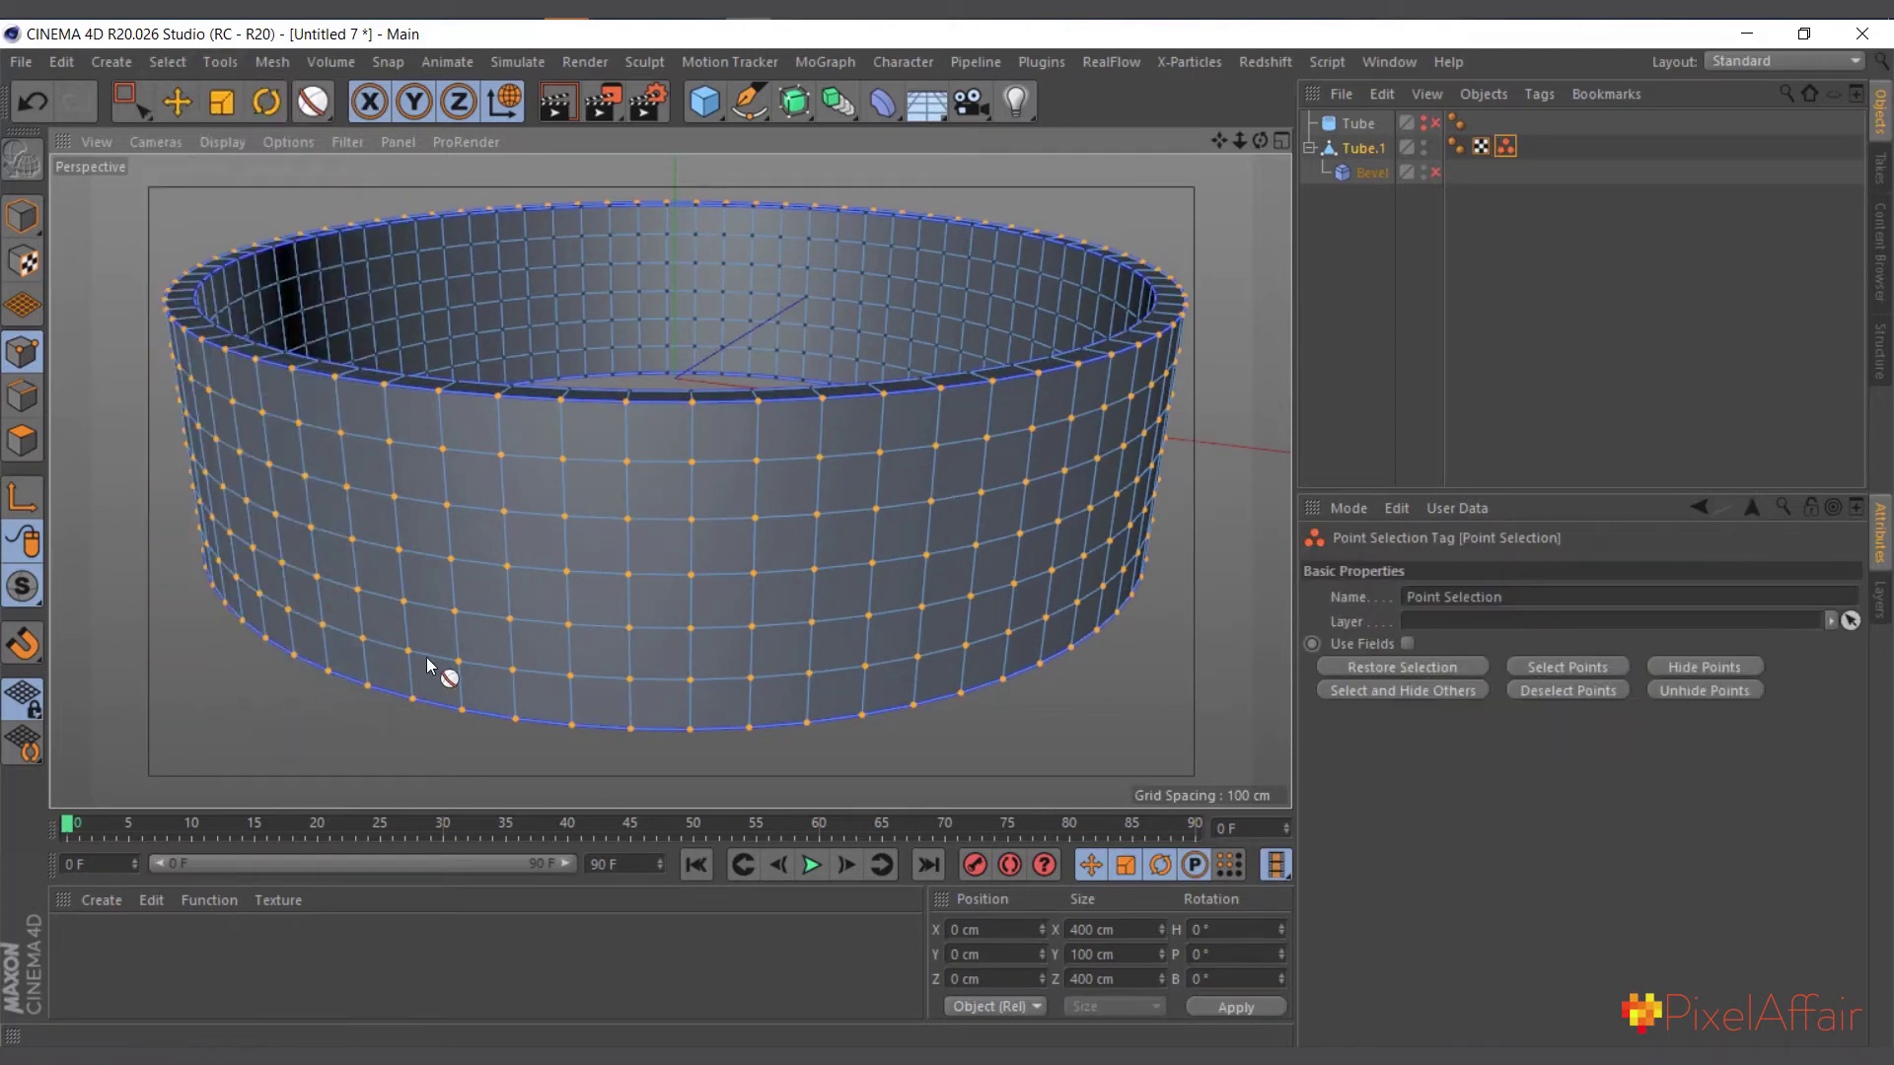
Enable the Bevel again and restrict it to the stored Point Selection.
click(1363, 172)
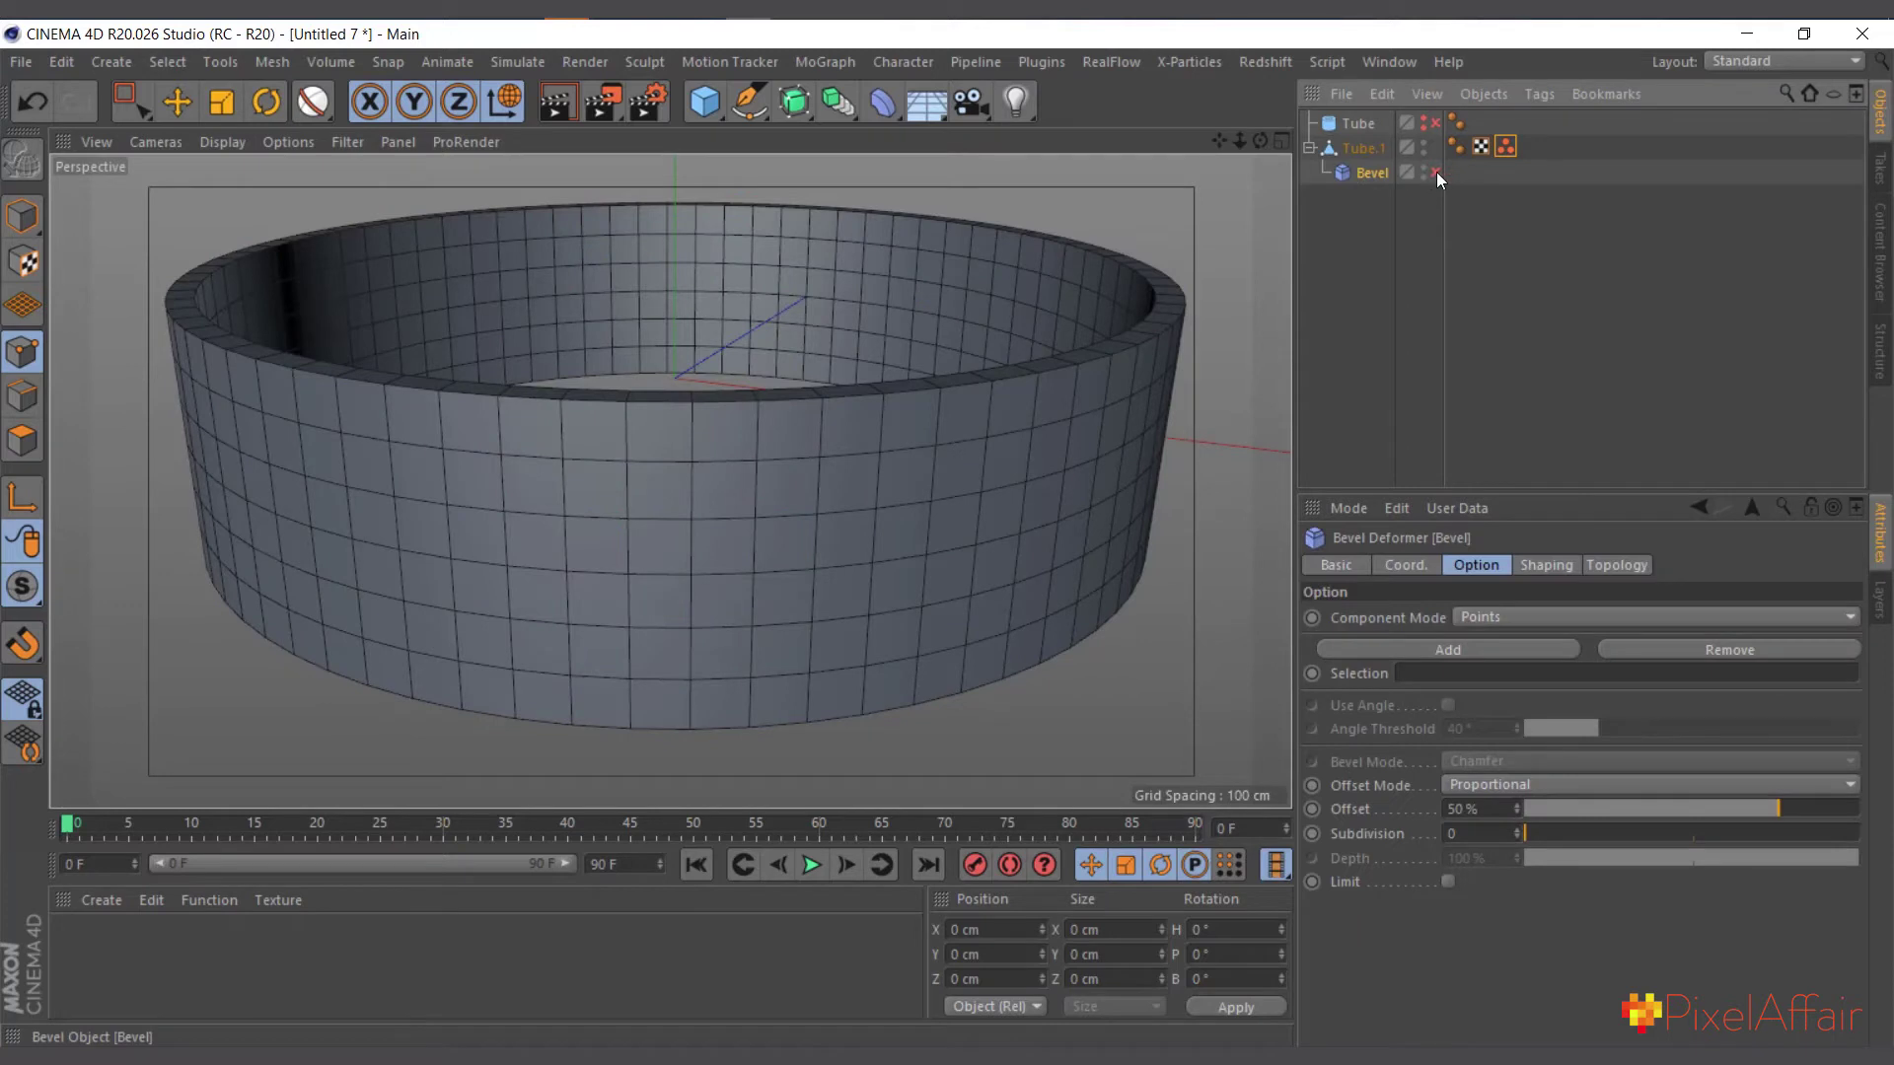
click(1435, 172)
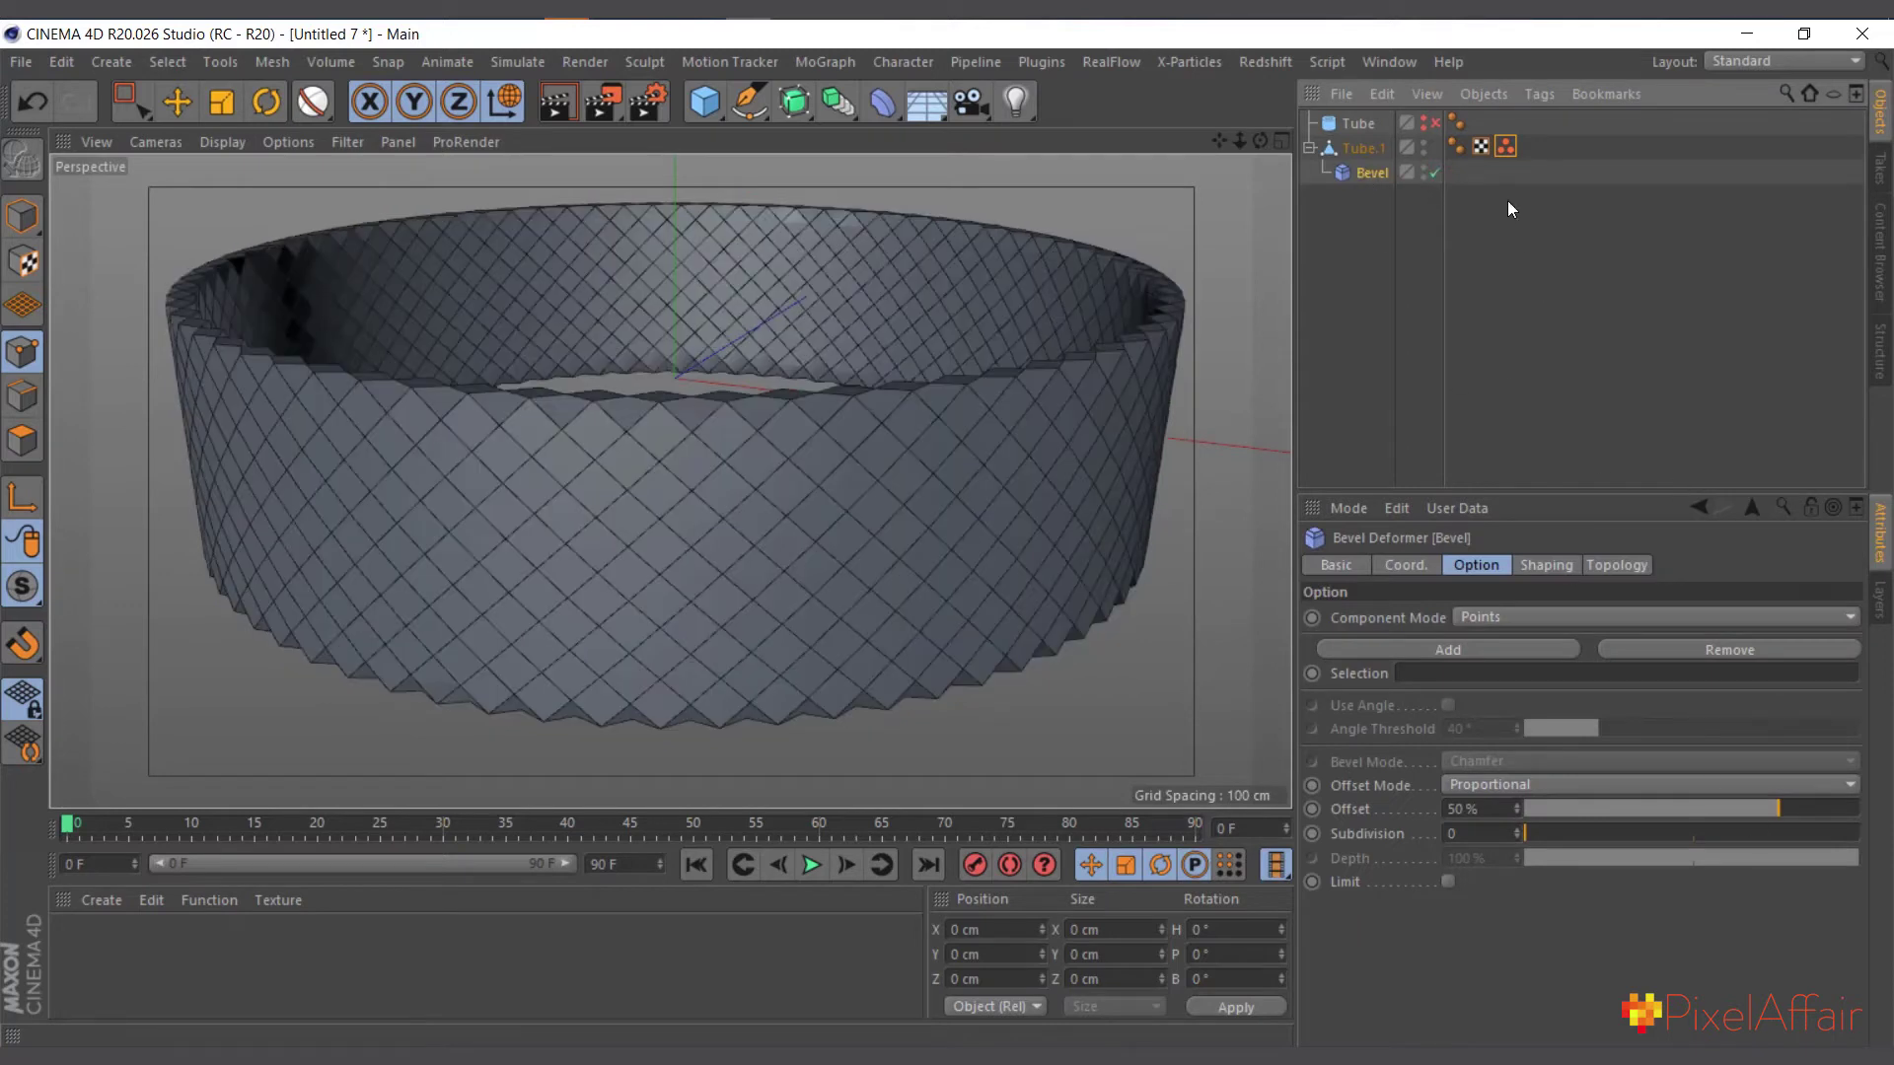
drag(1505, 146, 1430, 686)
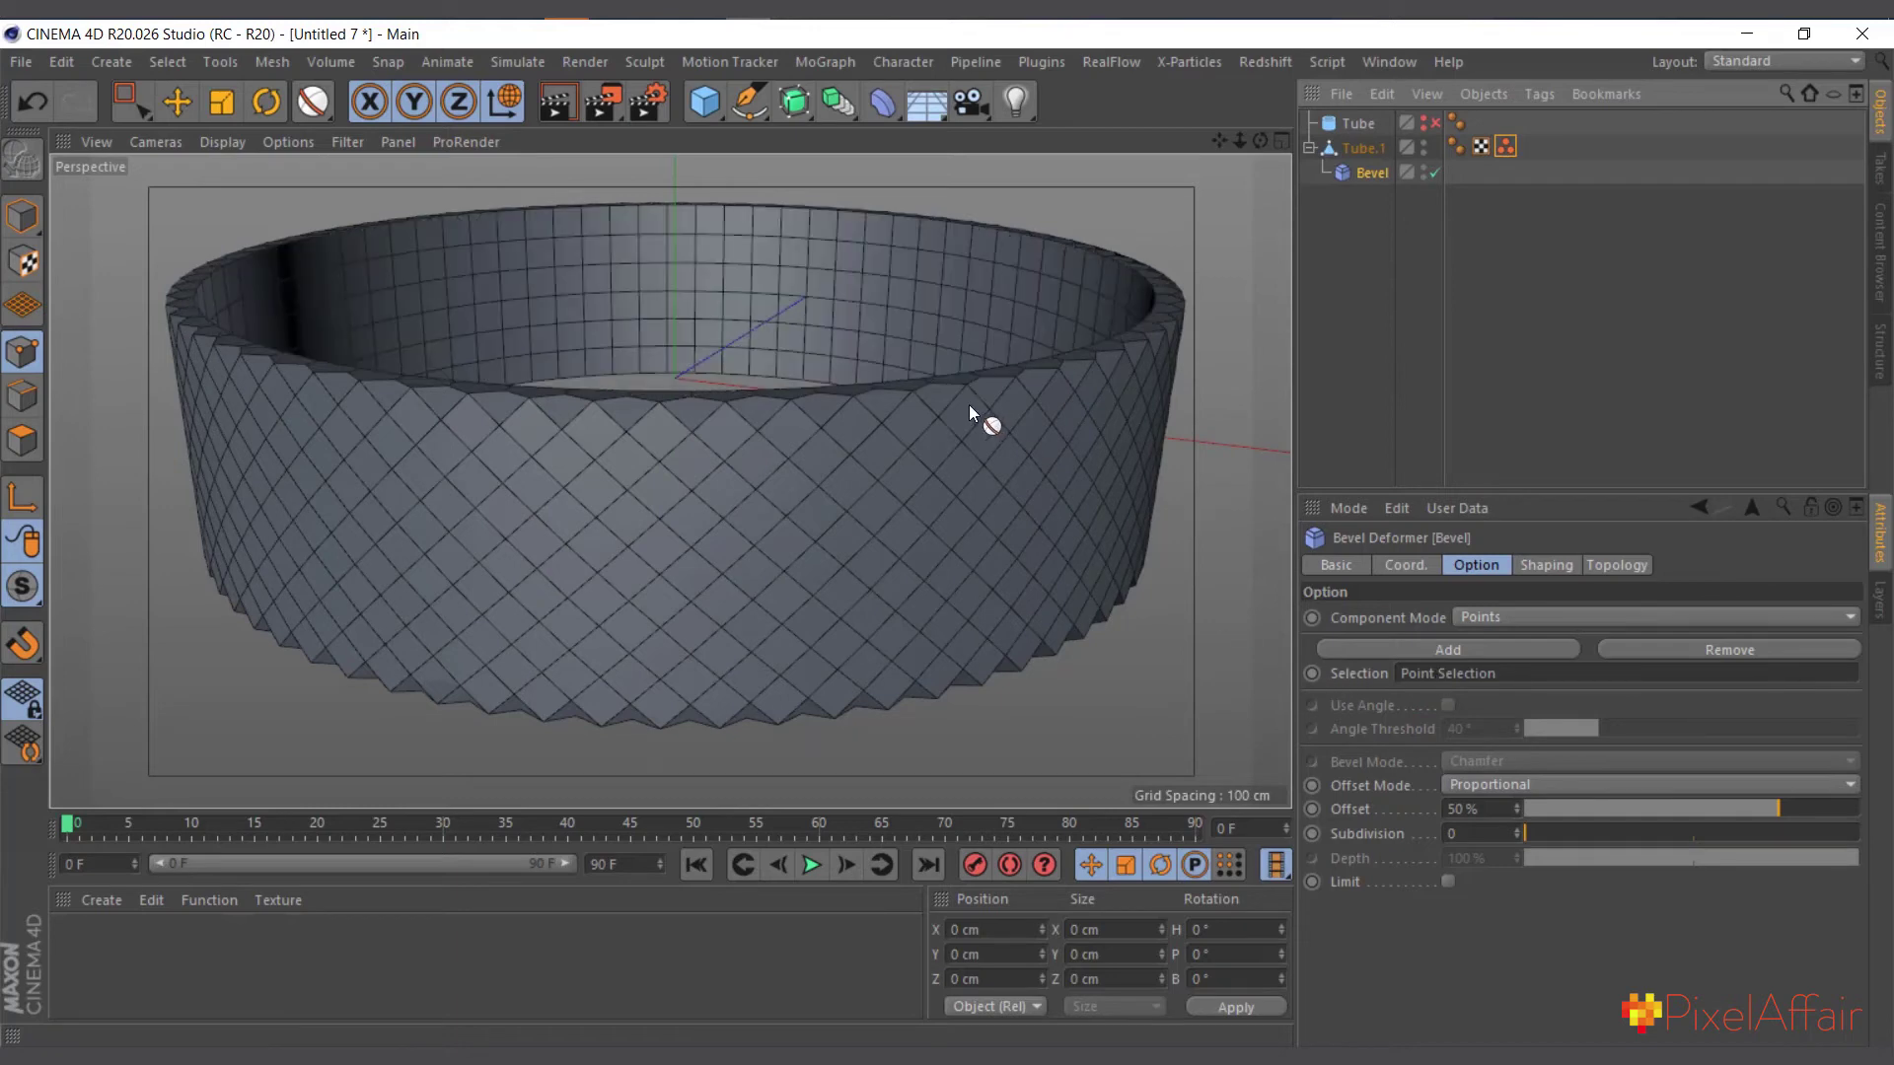
Disable the Bevel deformer and select the Tube.1 polygon object.
alt+right_drag(968, 405, 1055, 262)
drag(1259, 139, 1046, 428)
drag(852, 676, 732, 666)
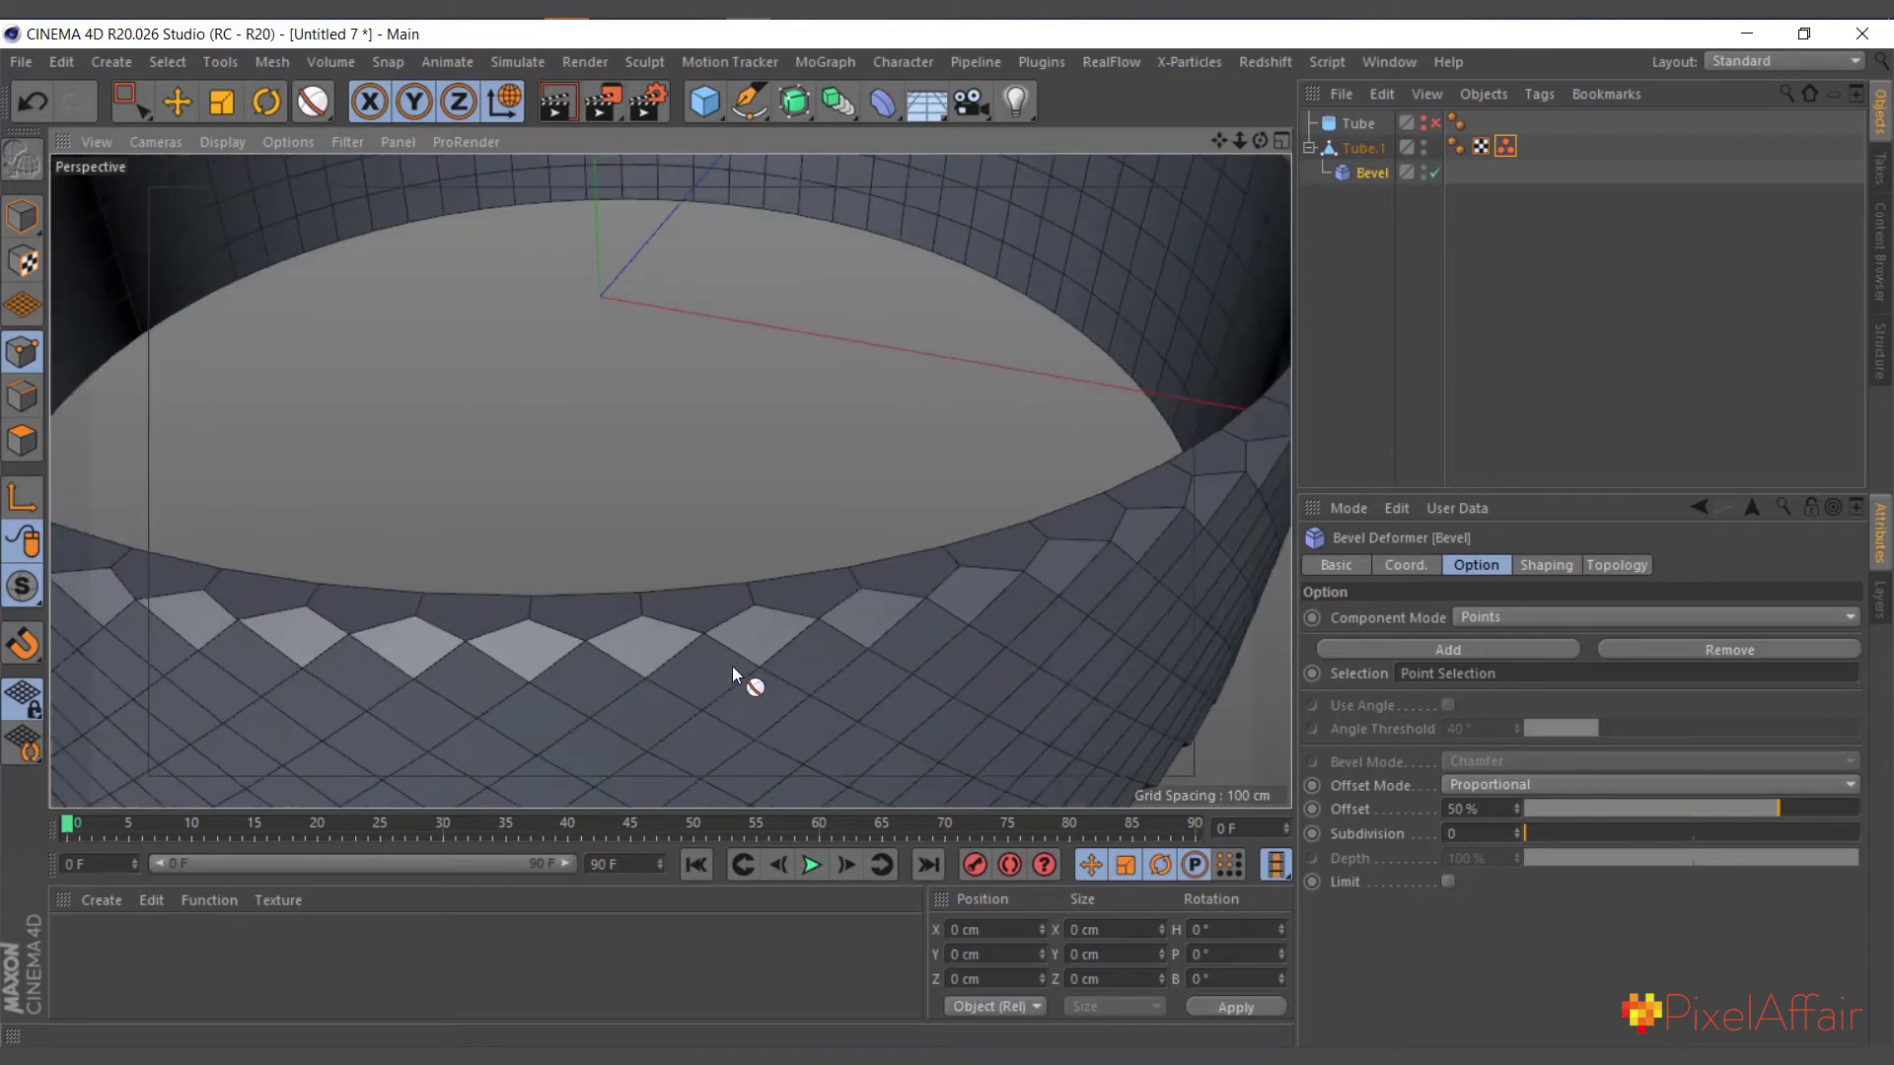
click(1436, 172)
click(1326, 150)
Loop-select the polygon rings on both the upper and lower rims of Tube.1.
scroll(791, 316, down, 5)
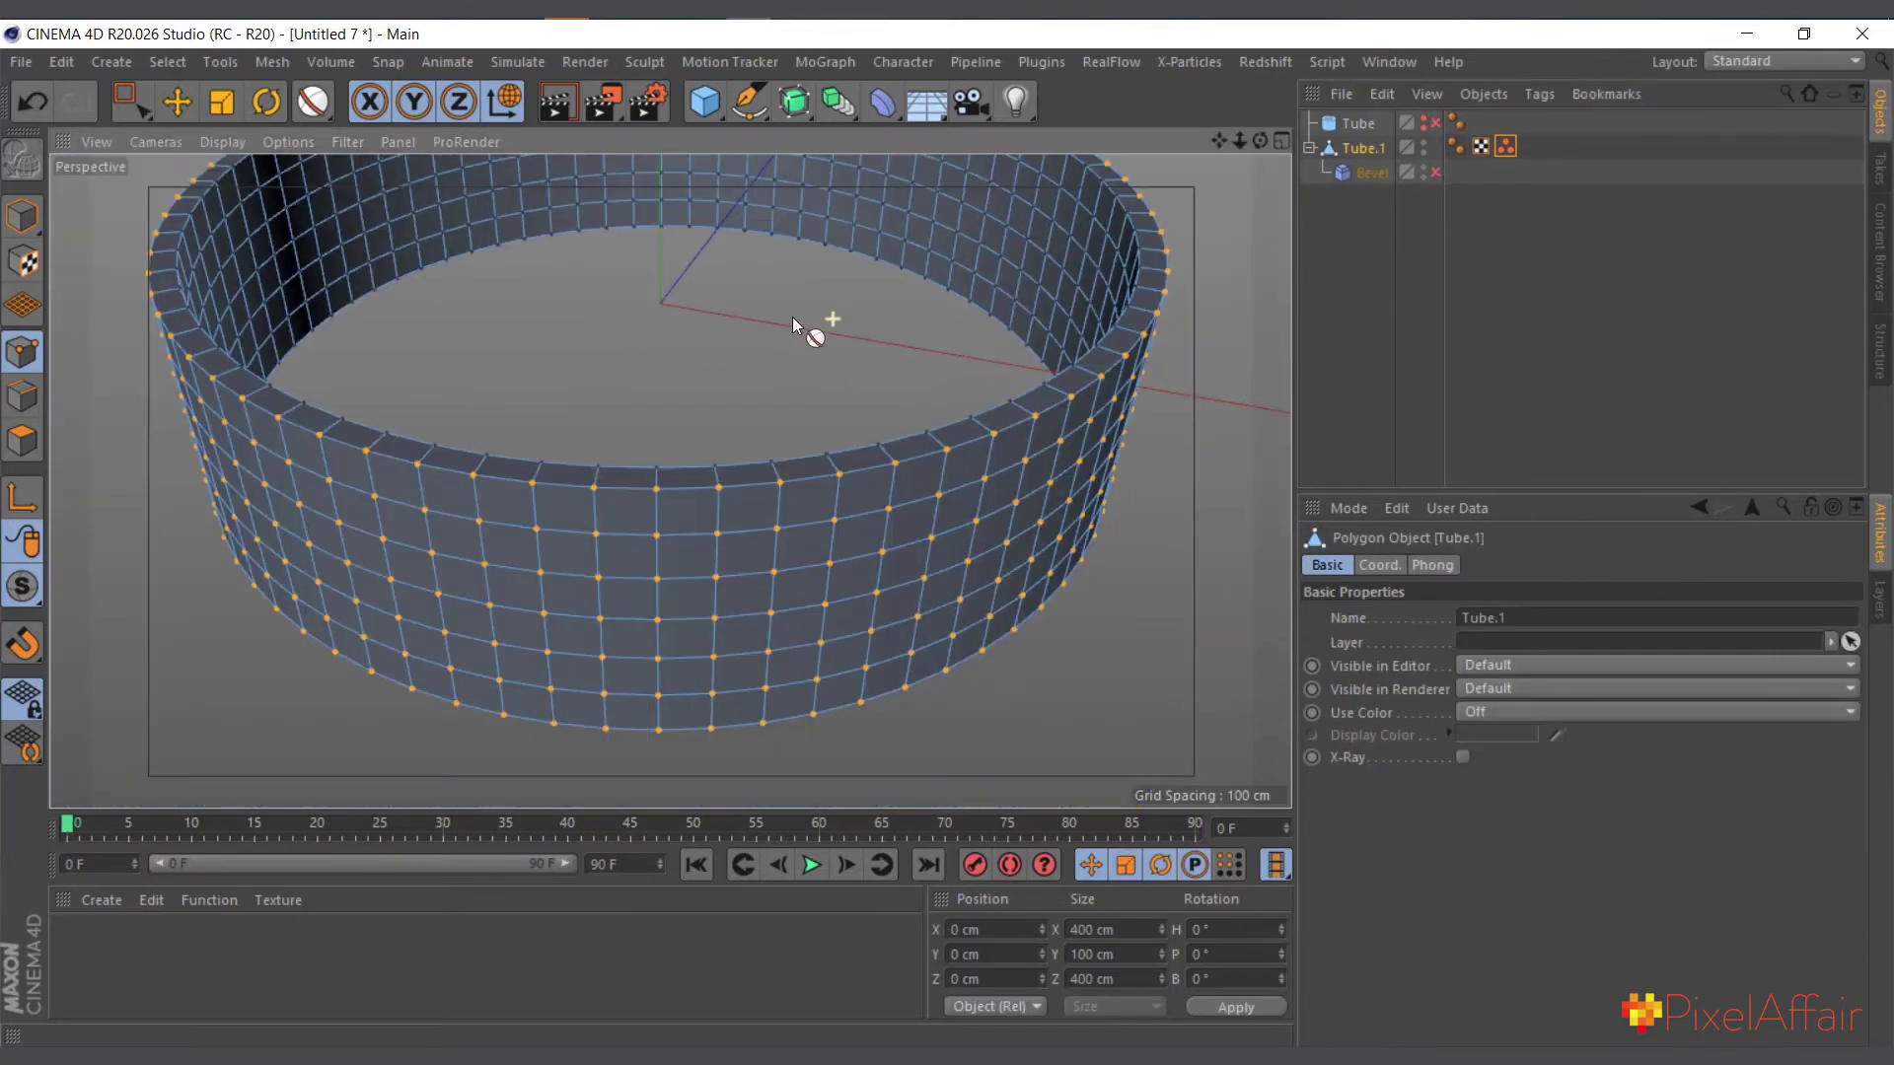
key(u)
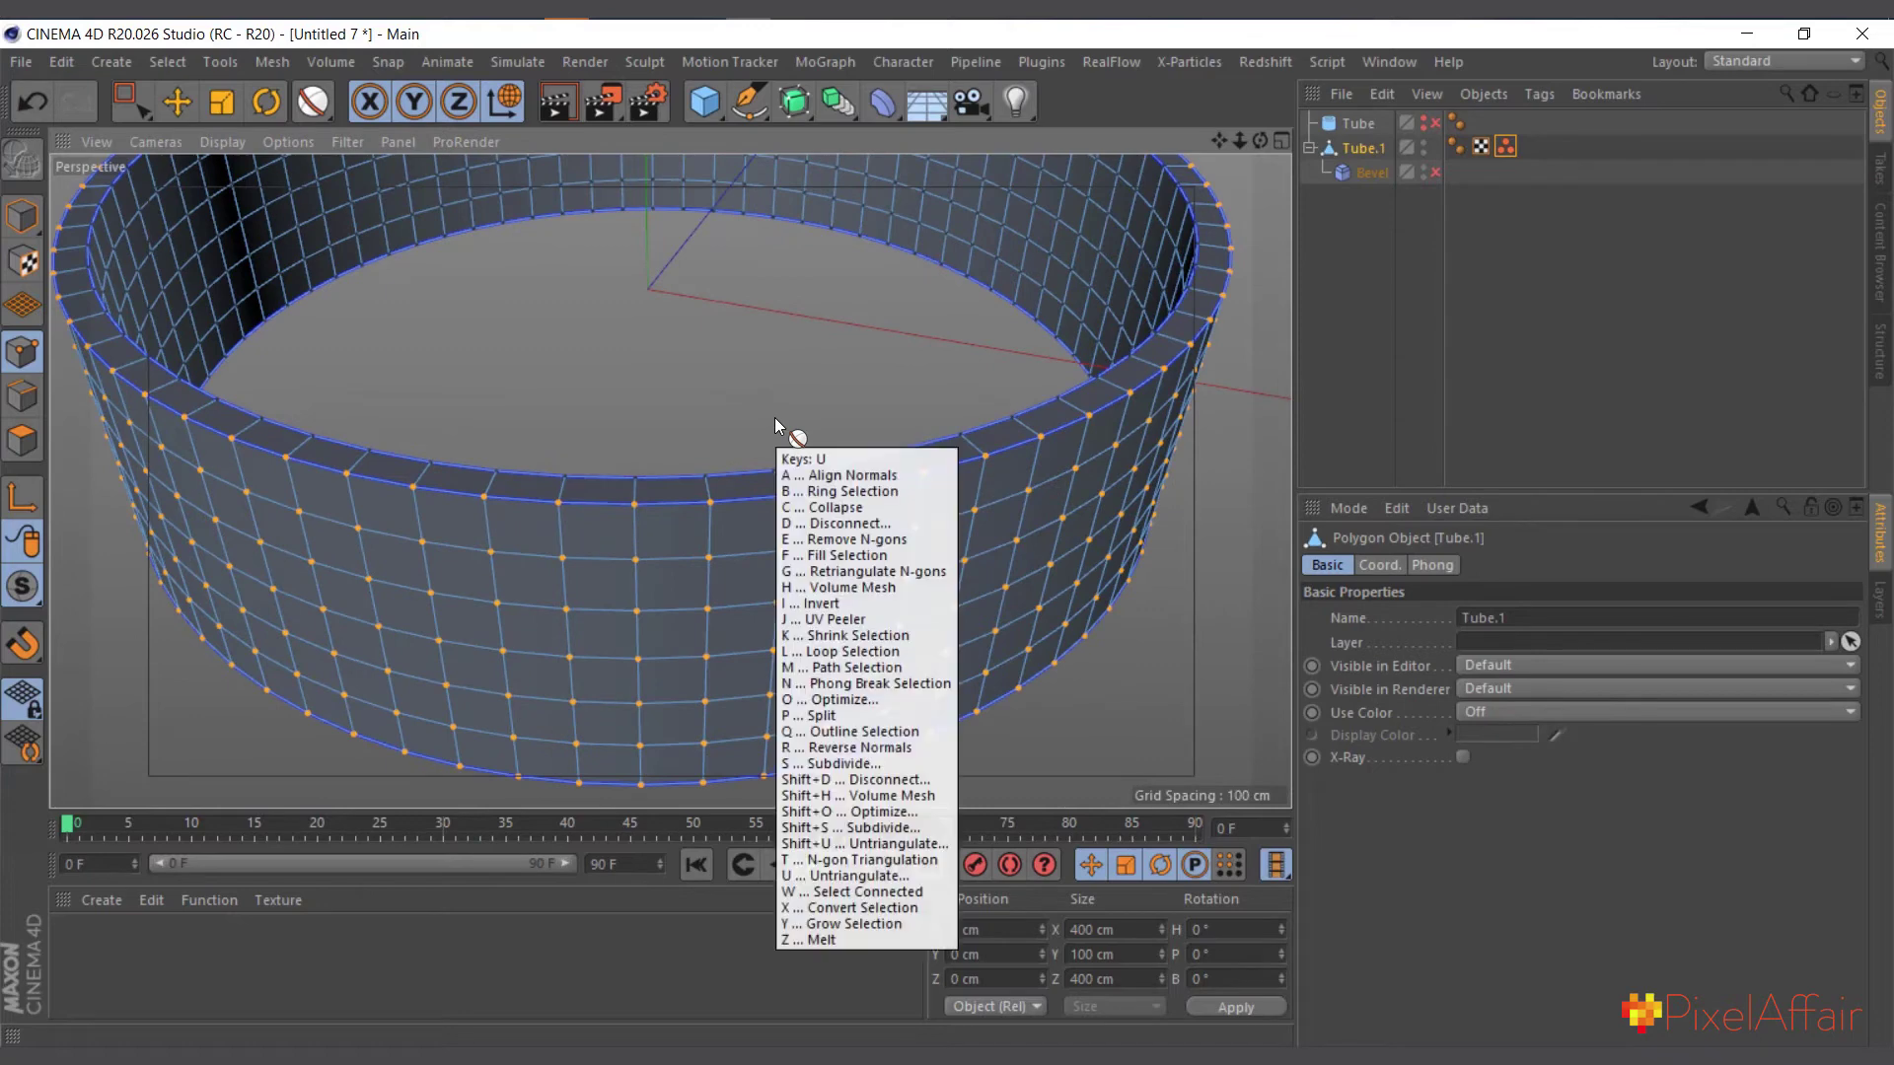
key(l)
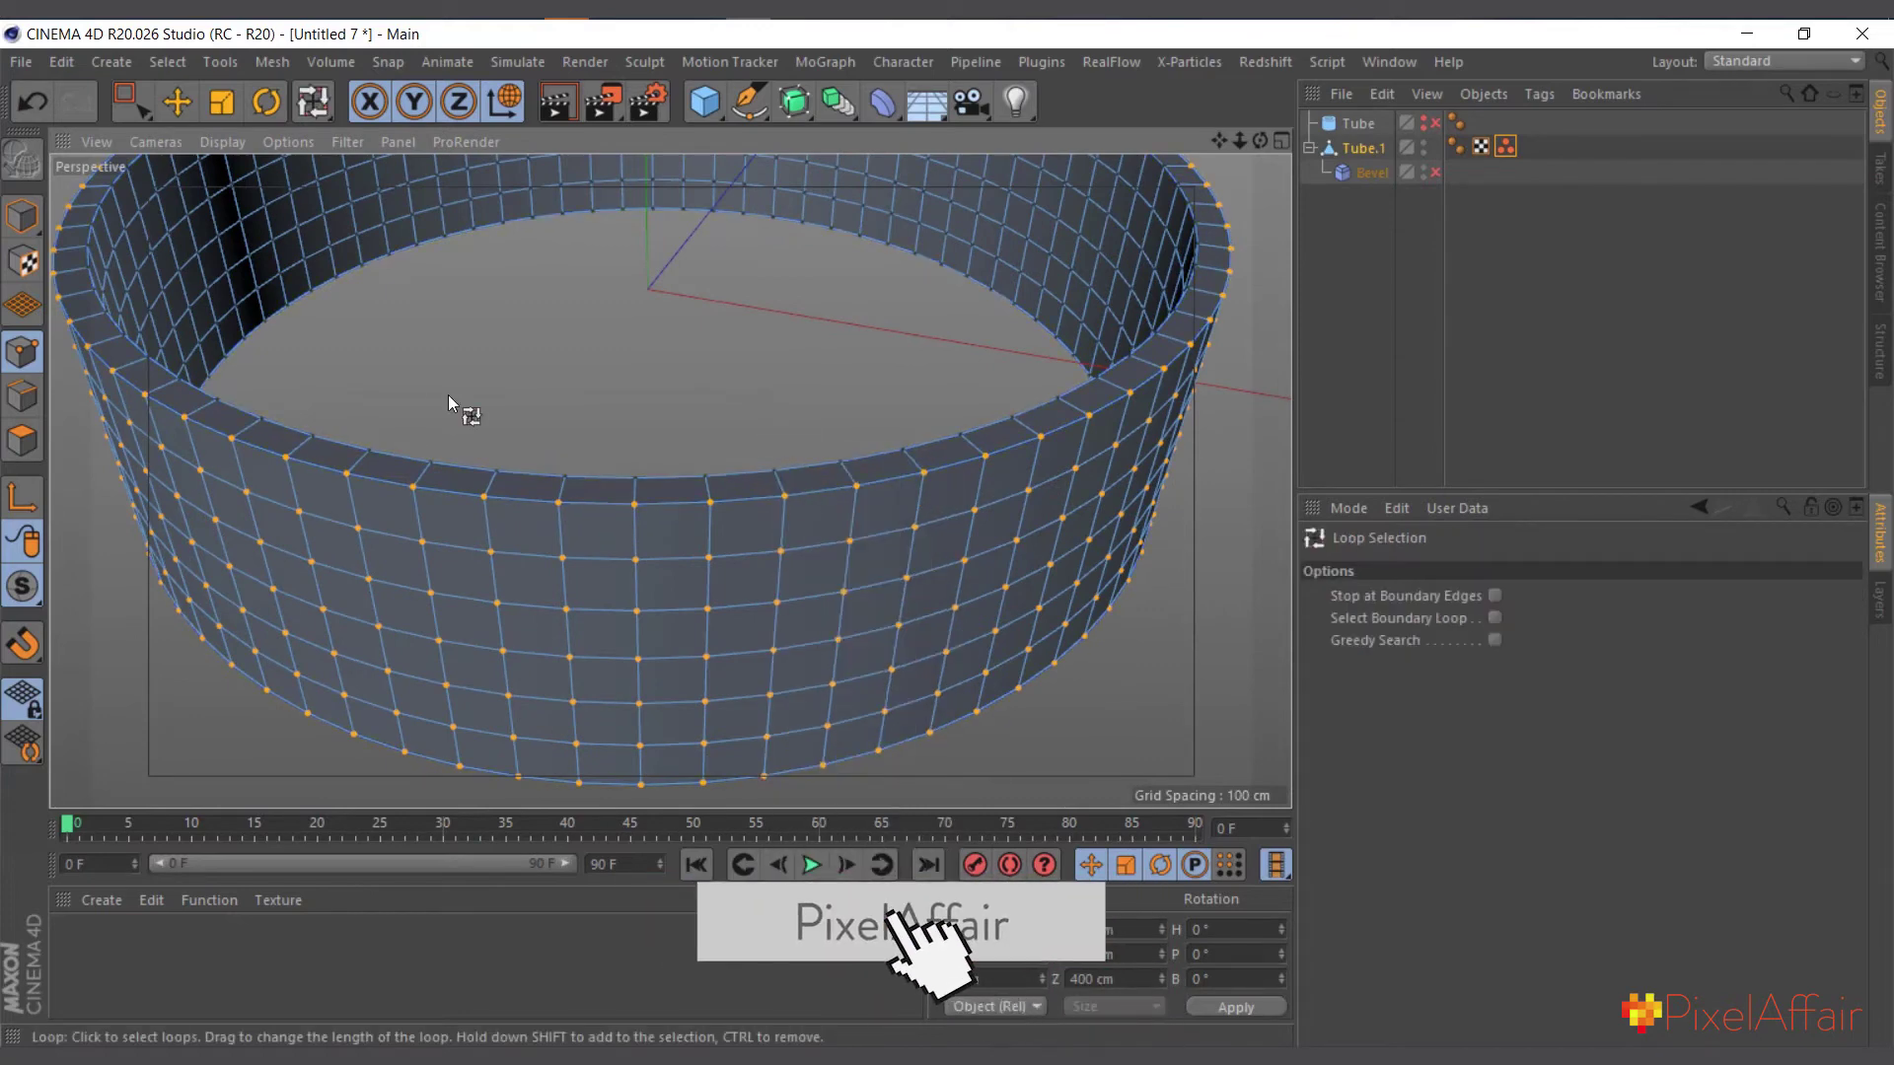
click(21, 440)
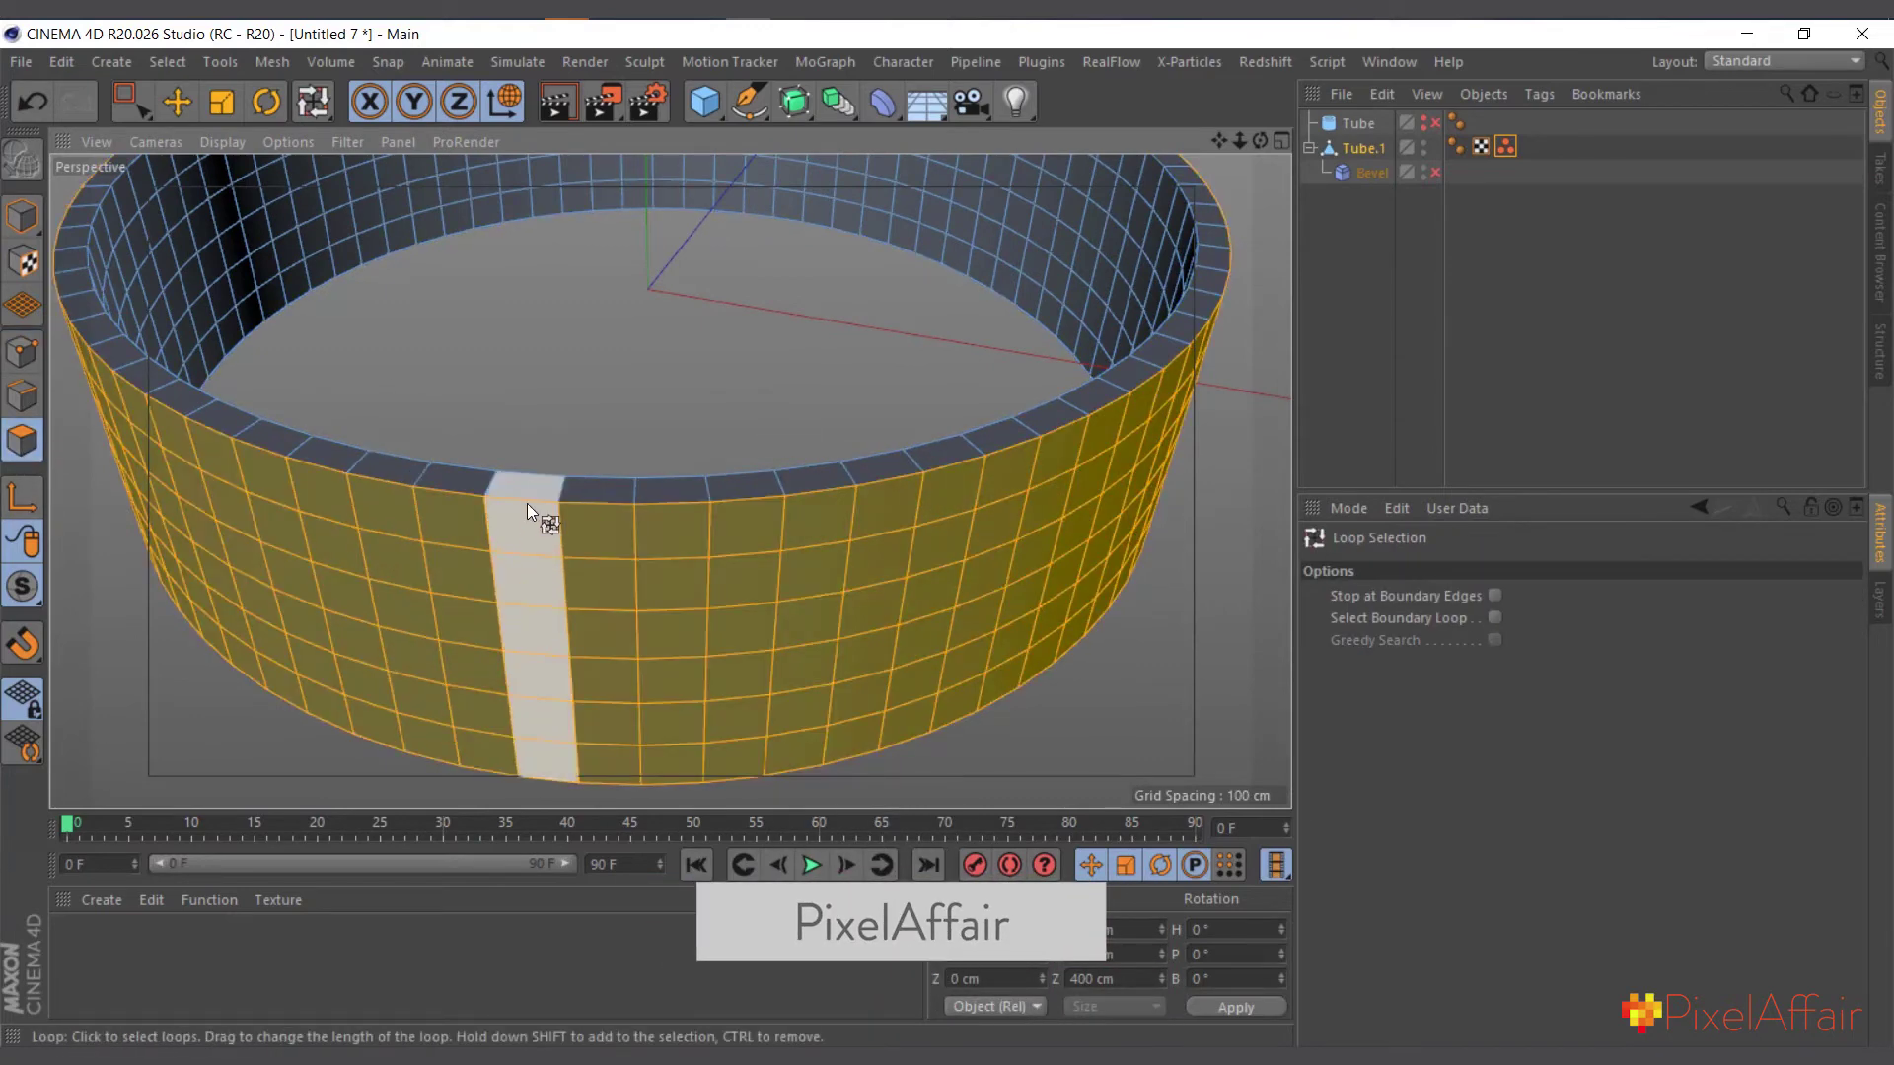
click(566, 493)
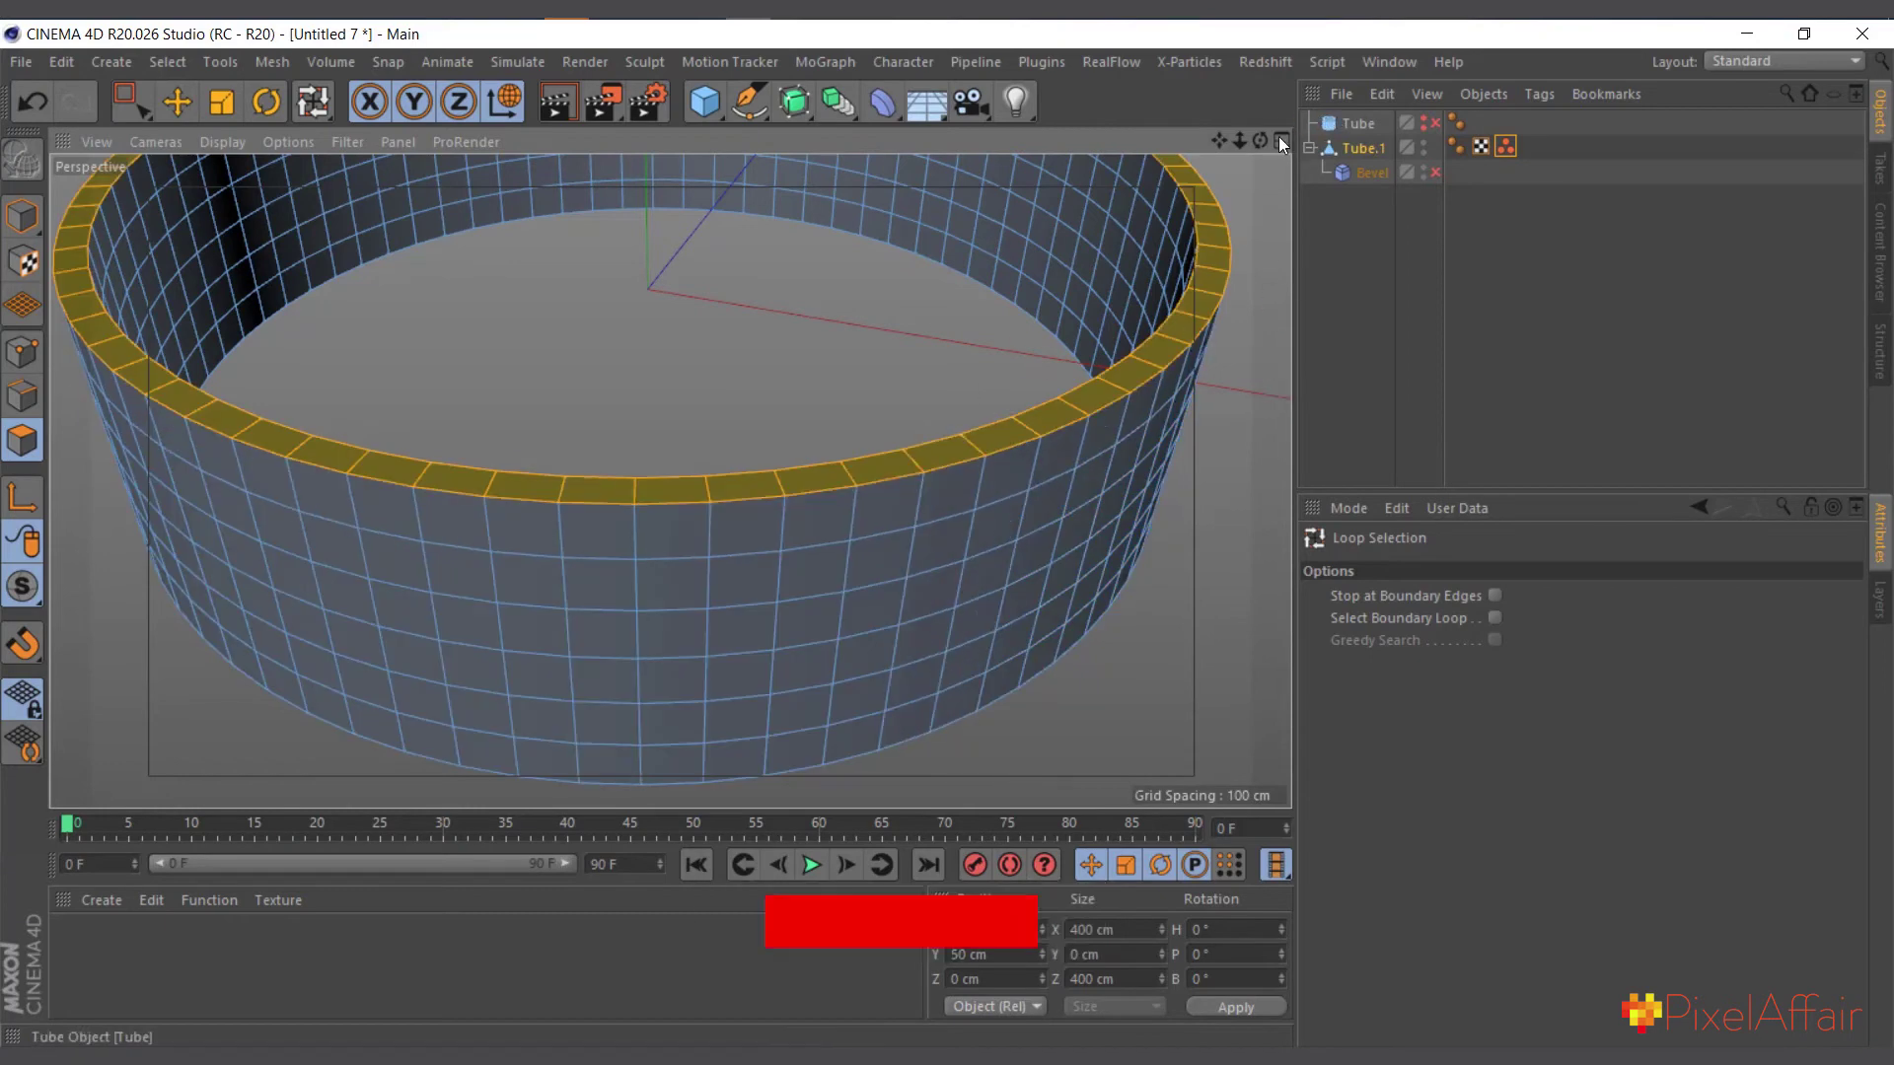
drag(1260, 141, 1258, 20)
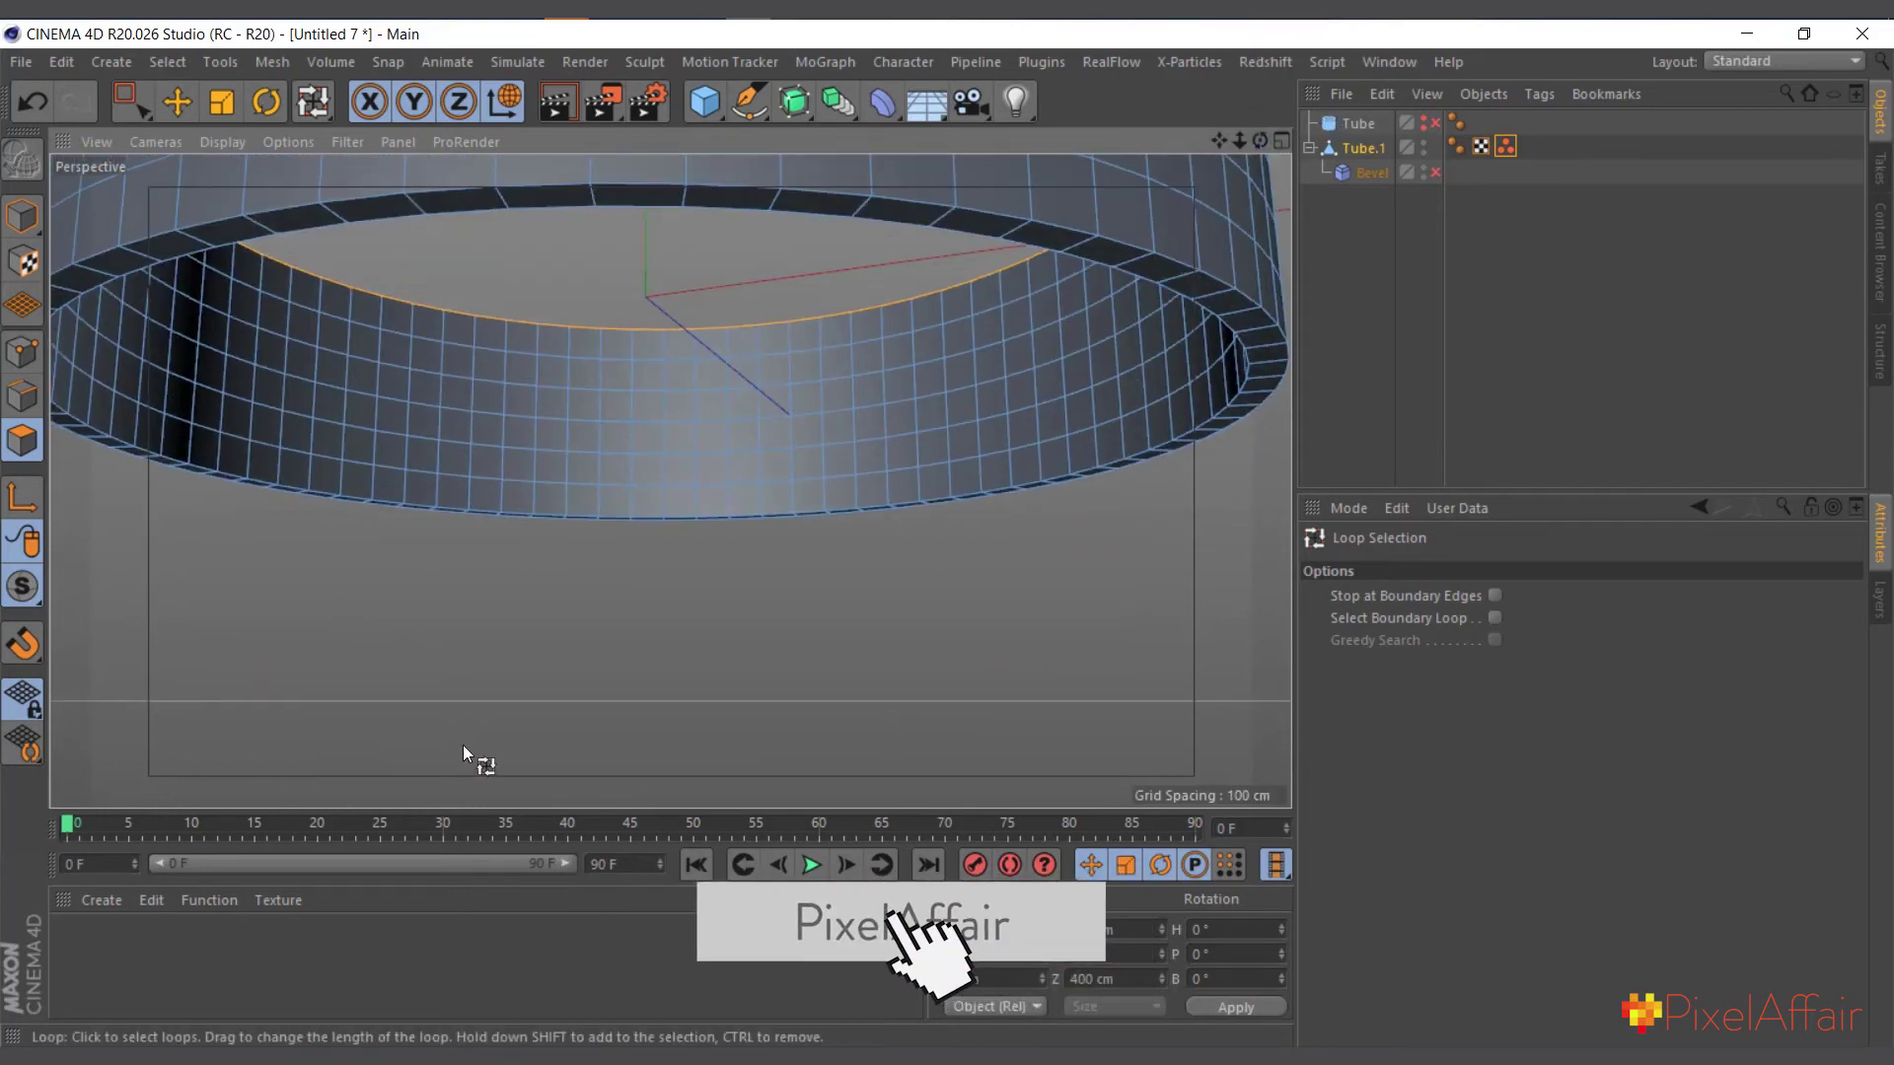
click(1256, 343)
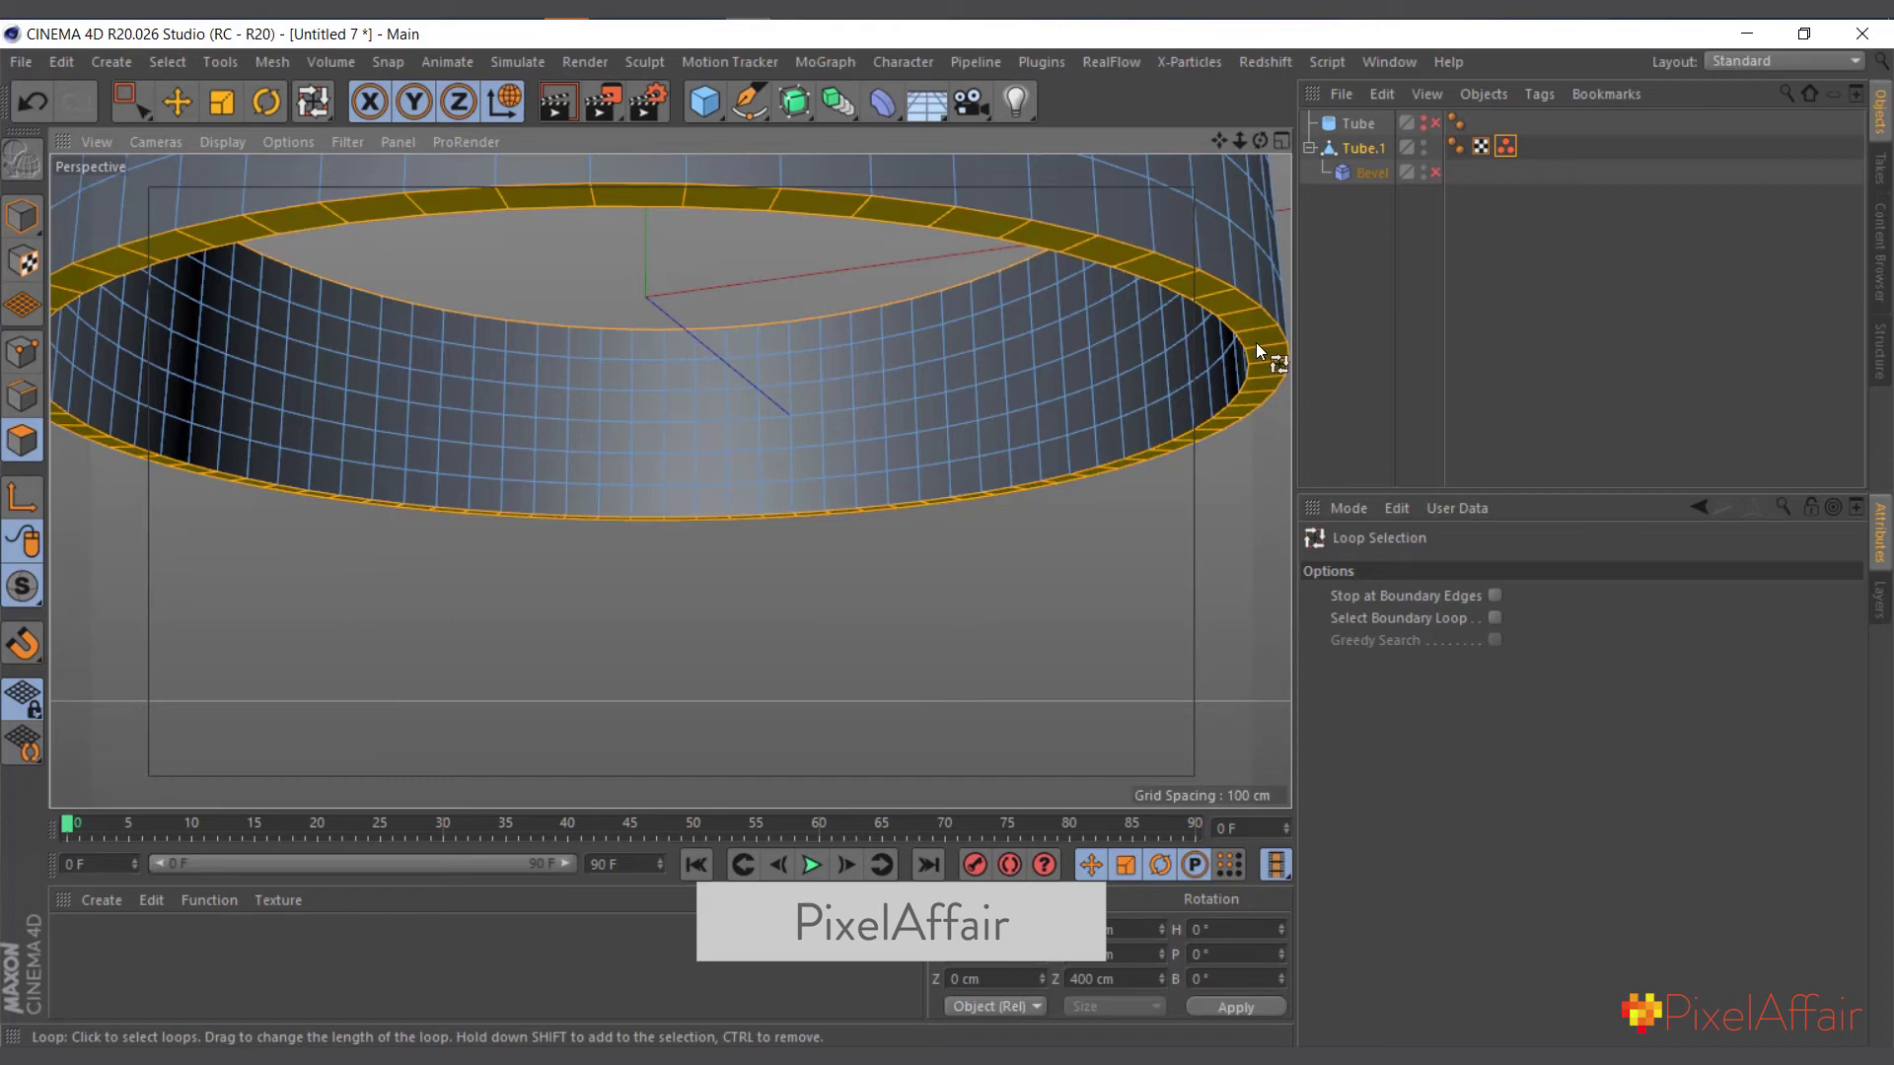
Apply Extrude Inner to the selected rim polygons with an offset of about 11 cm.
alt+drag(1257, 341, 984, 677)
drag(1259, 140, 1006, 566)
scroll(987, 535, up, 8)
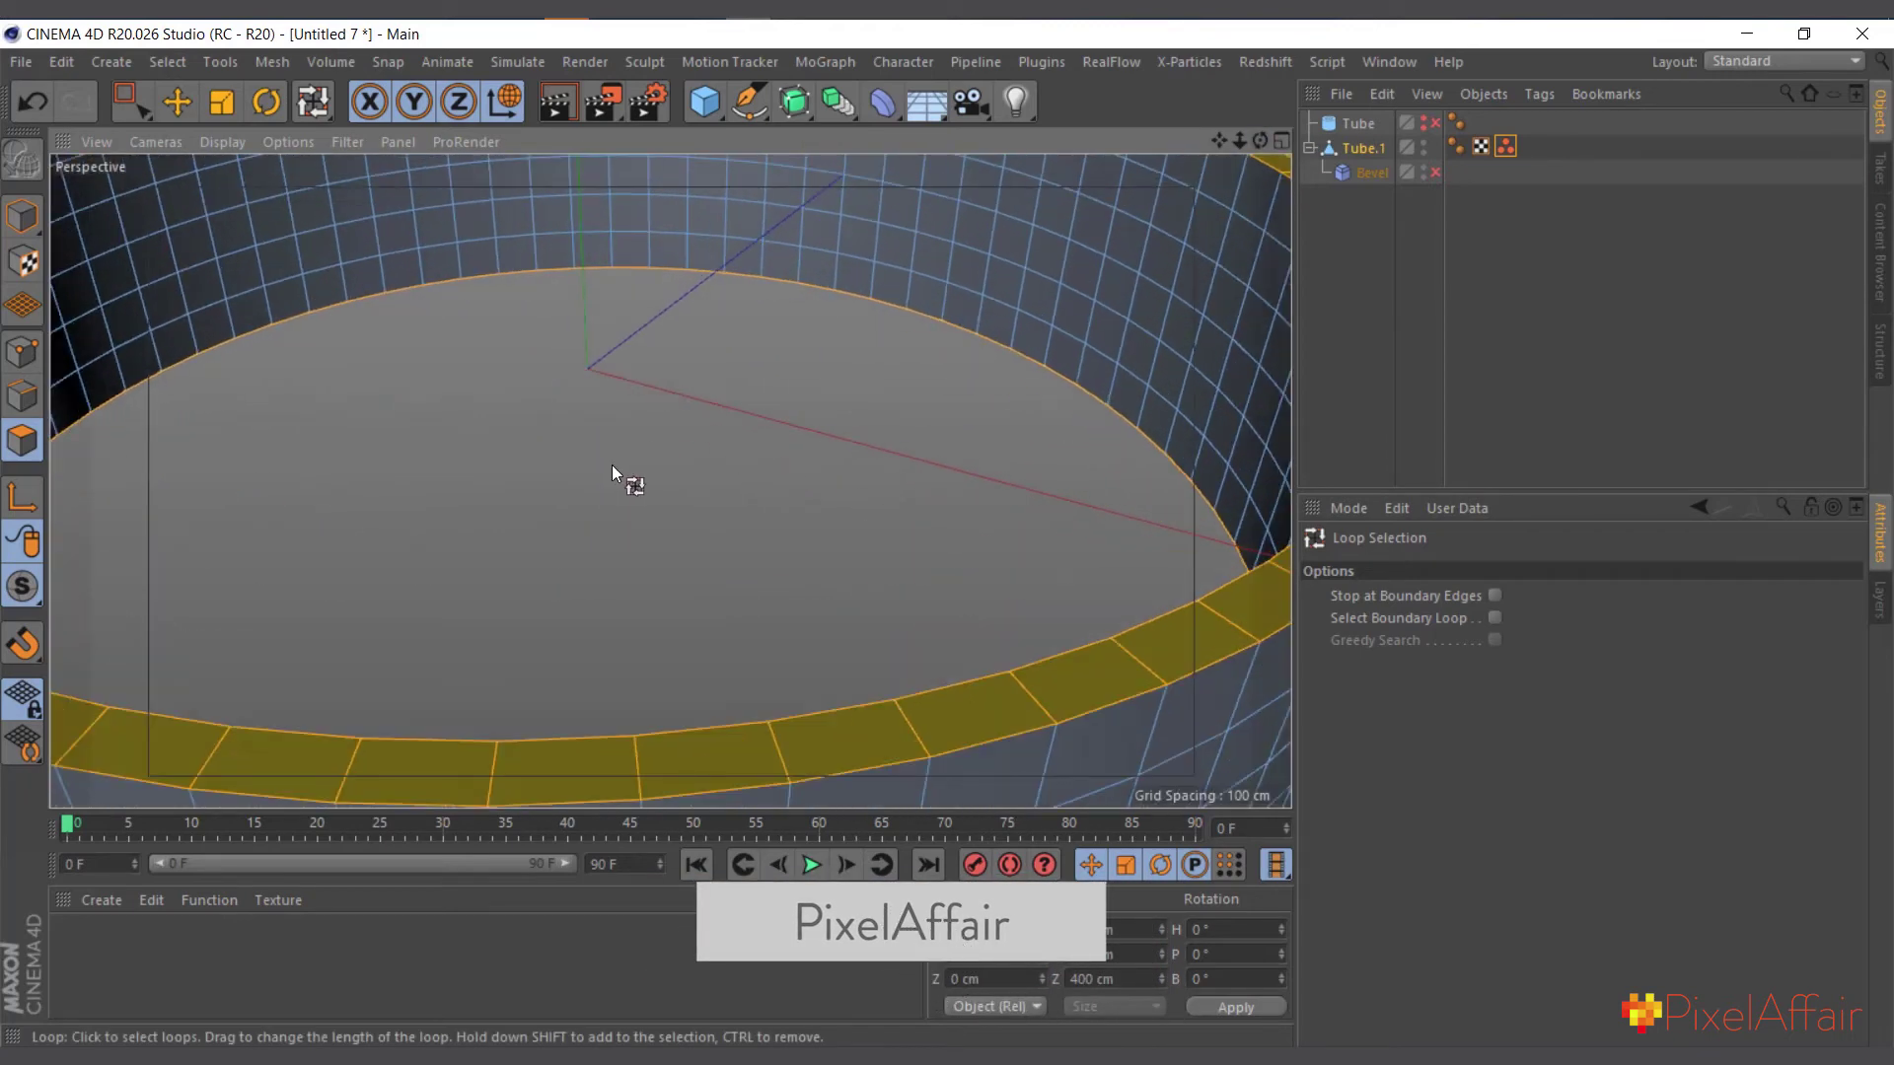
key(i)
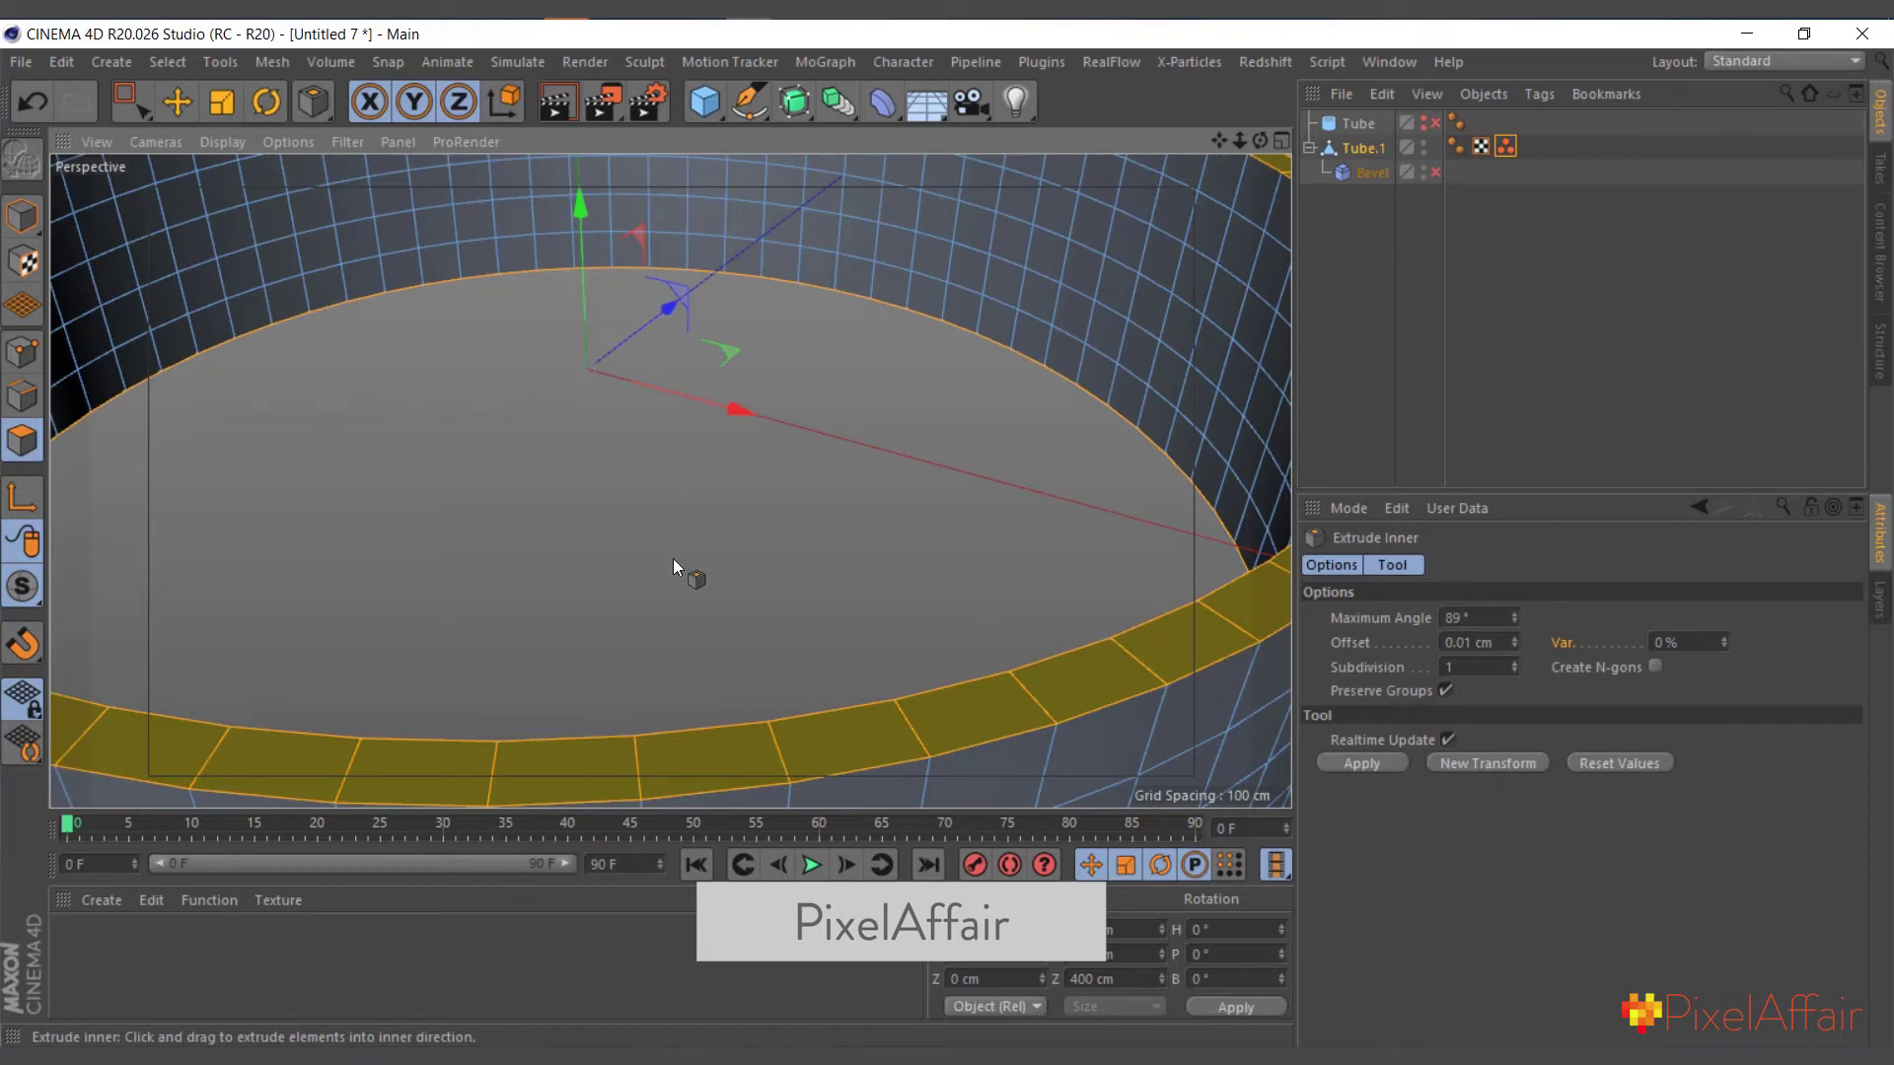
right_click(622, 440)
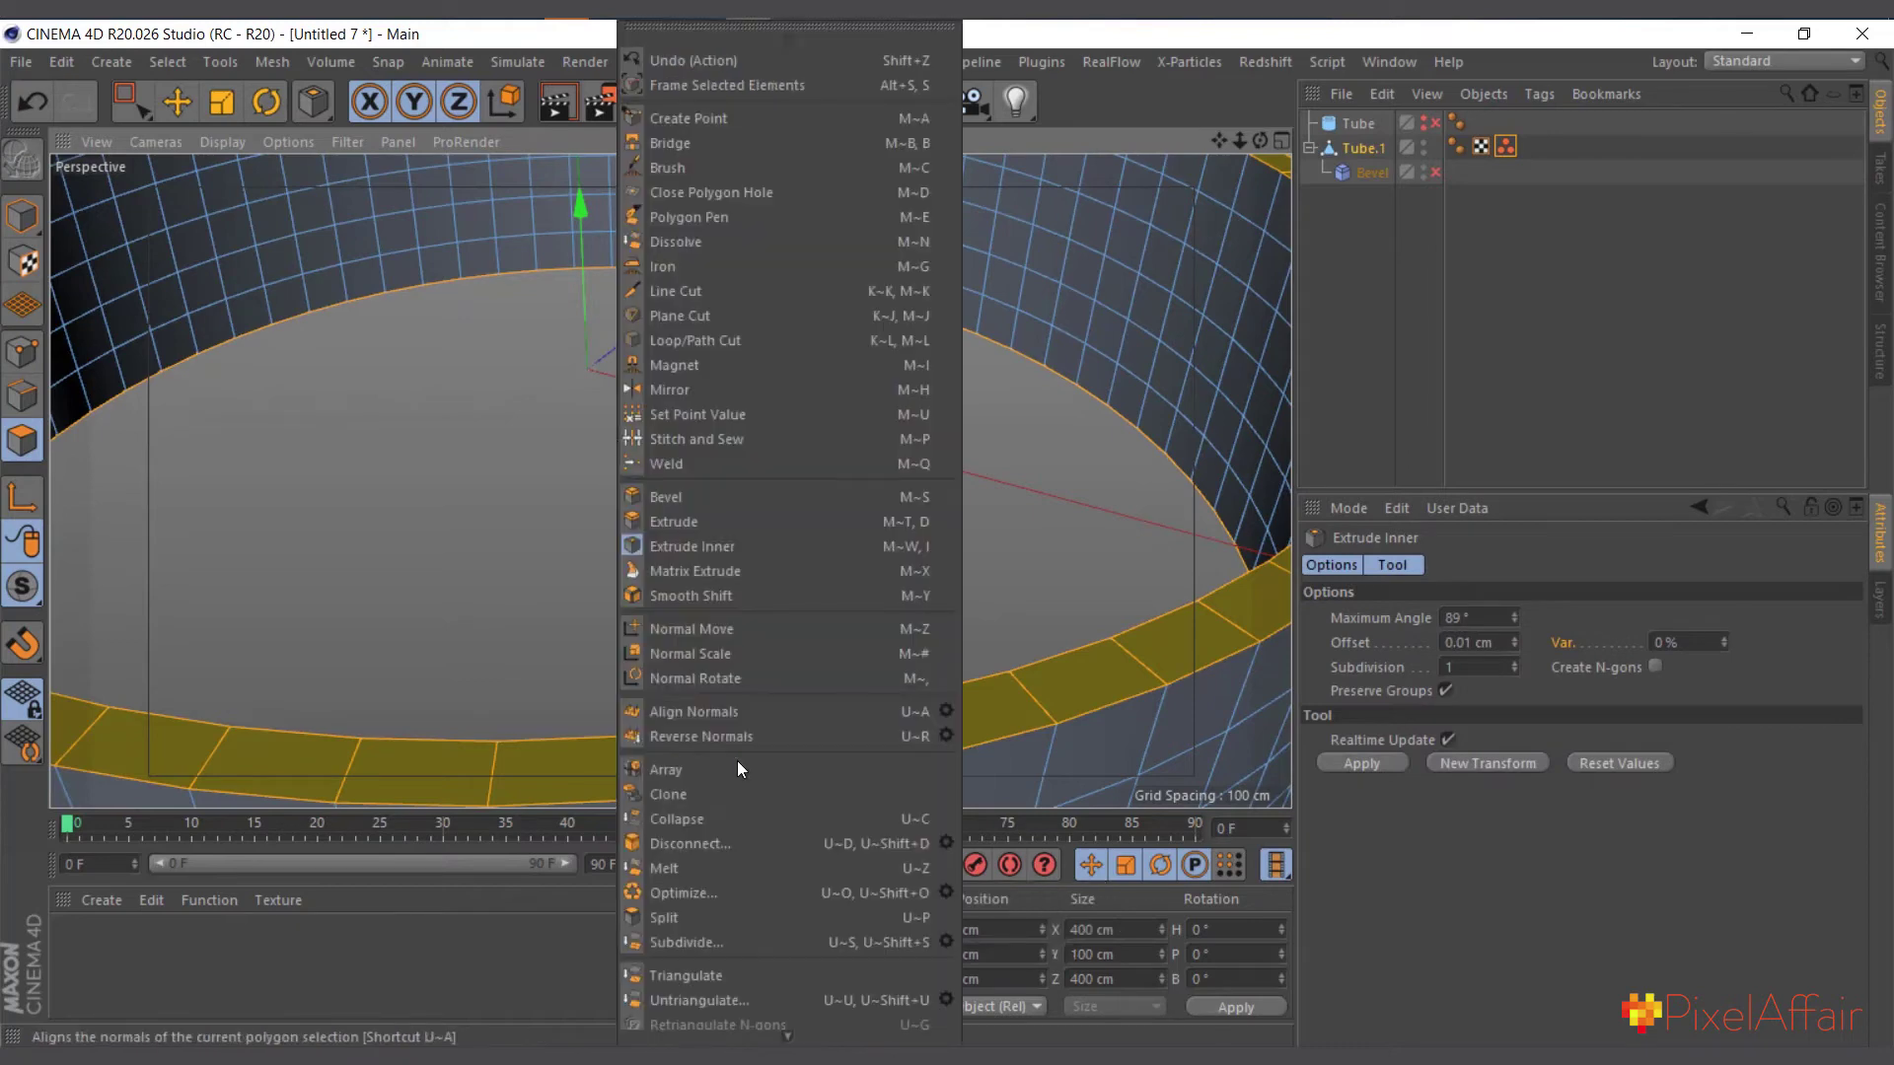
click(732, 545)
scroll(690, 576, down, 2)
scroll(735, 548, down, 5)
scroll(769, 528, up, 5)
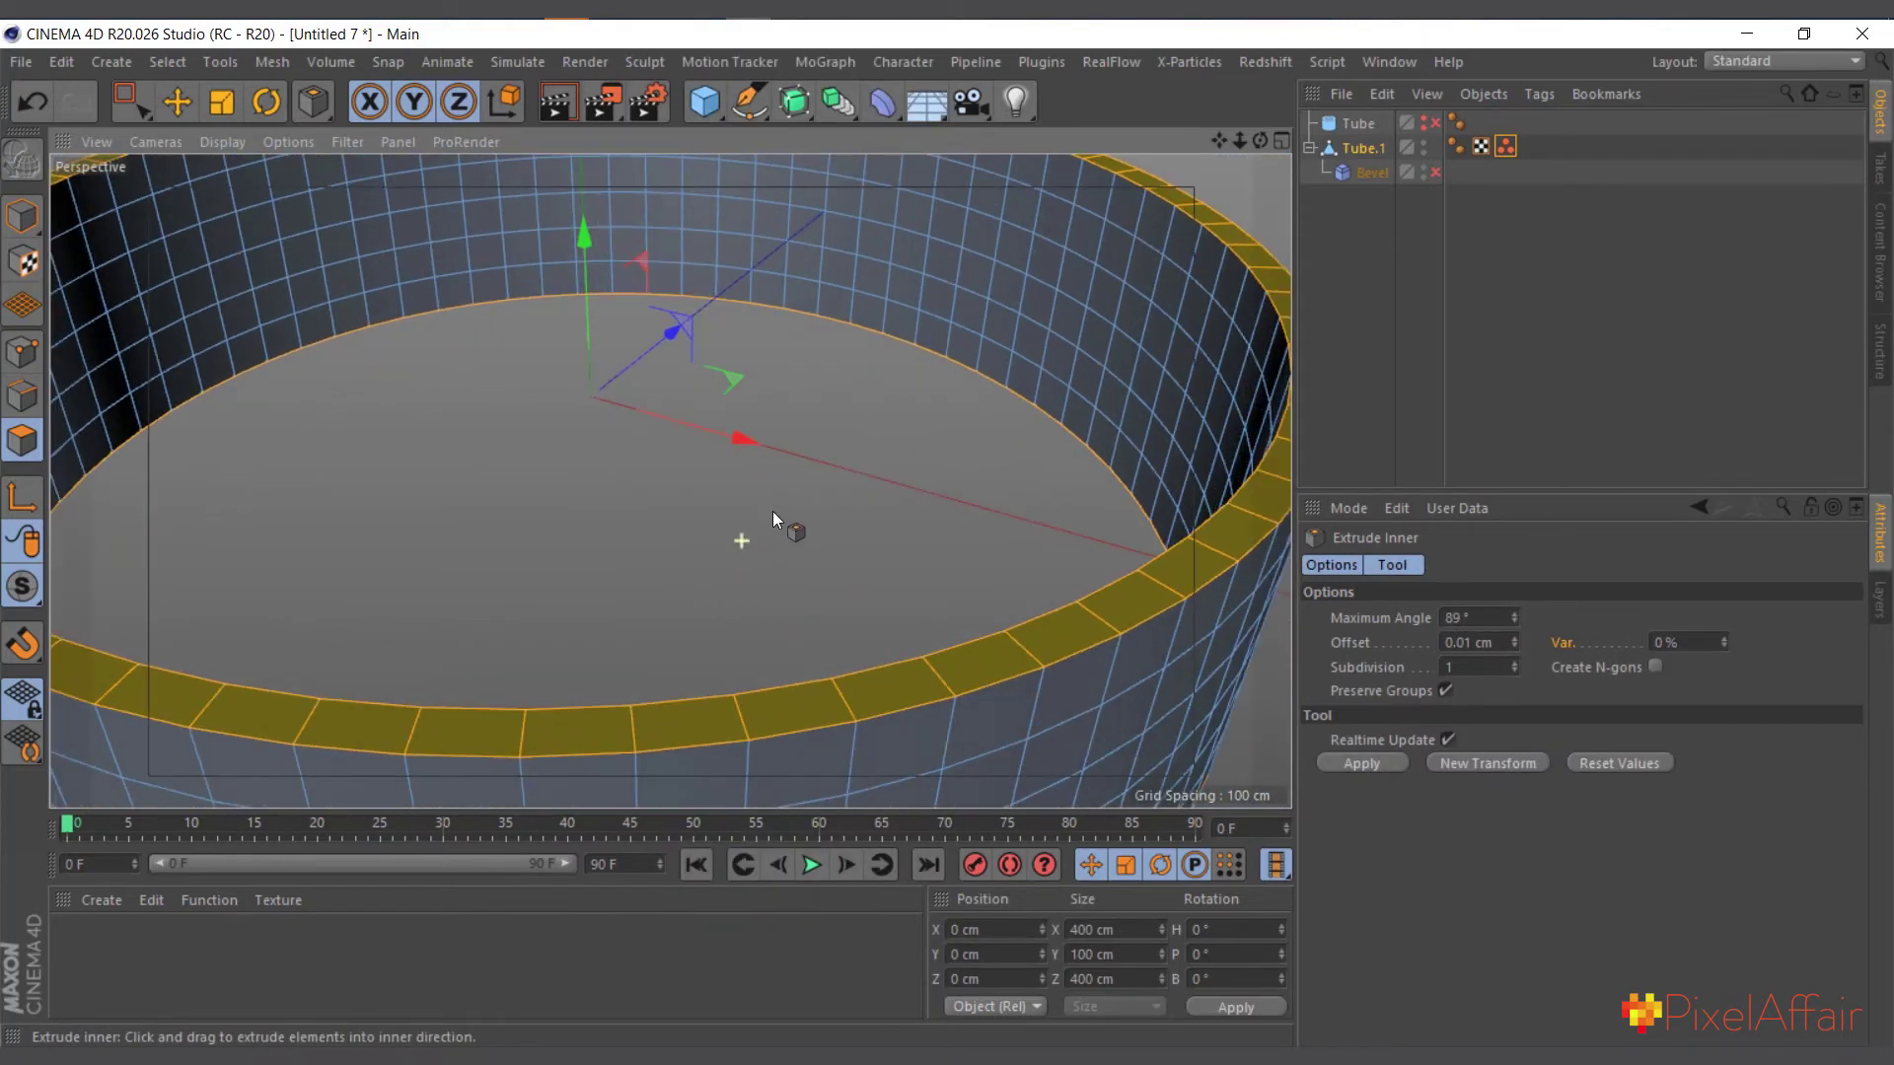
scroll(827, 642, up, 5)
mouse_move(914, 540)
mouse_down()
mouse_move(885, 536)
mouse_move(903, 530)
mouse_up()
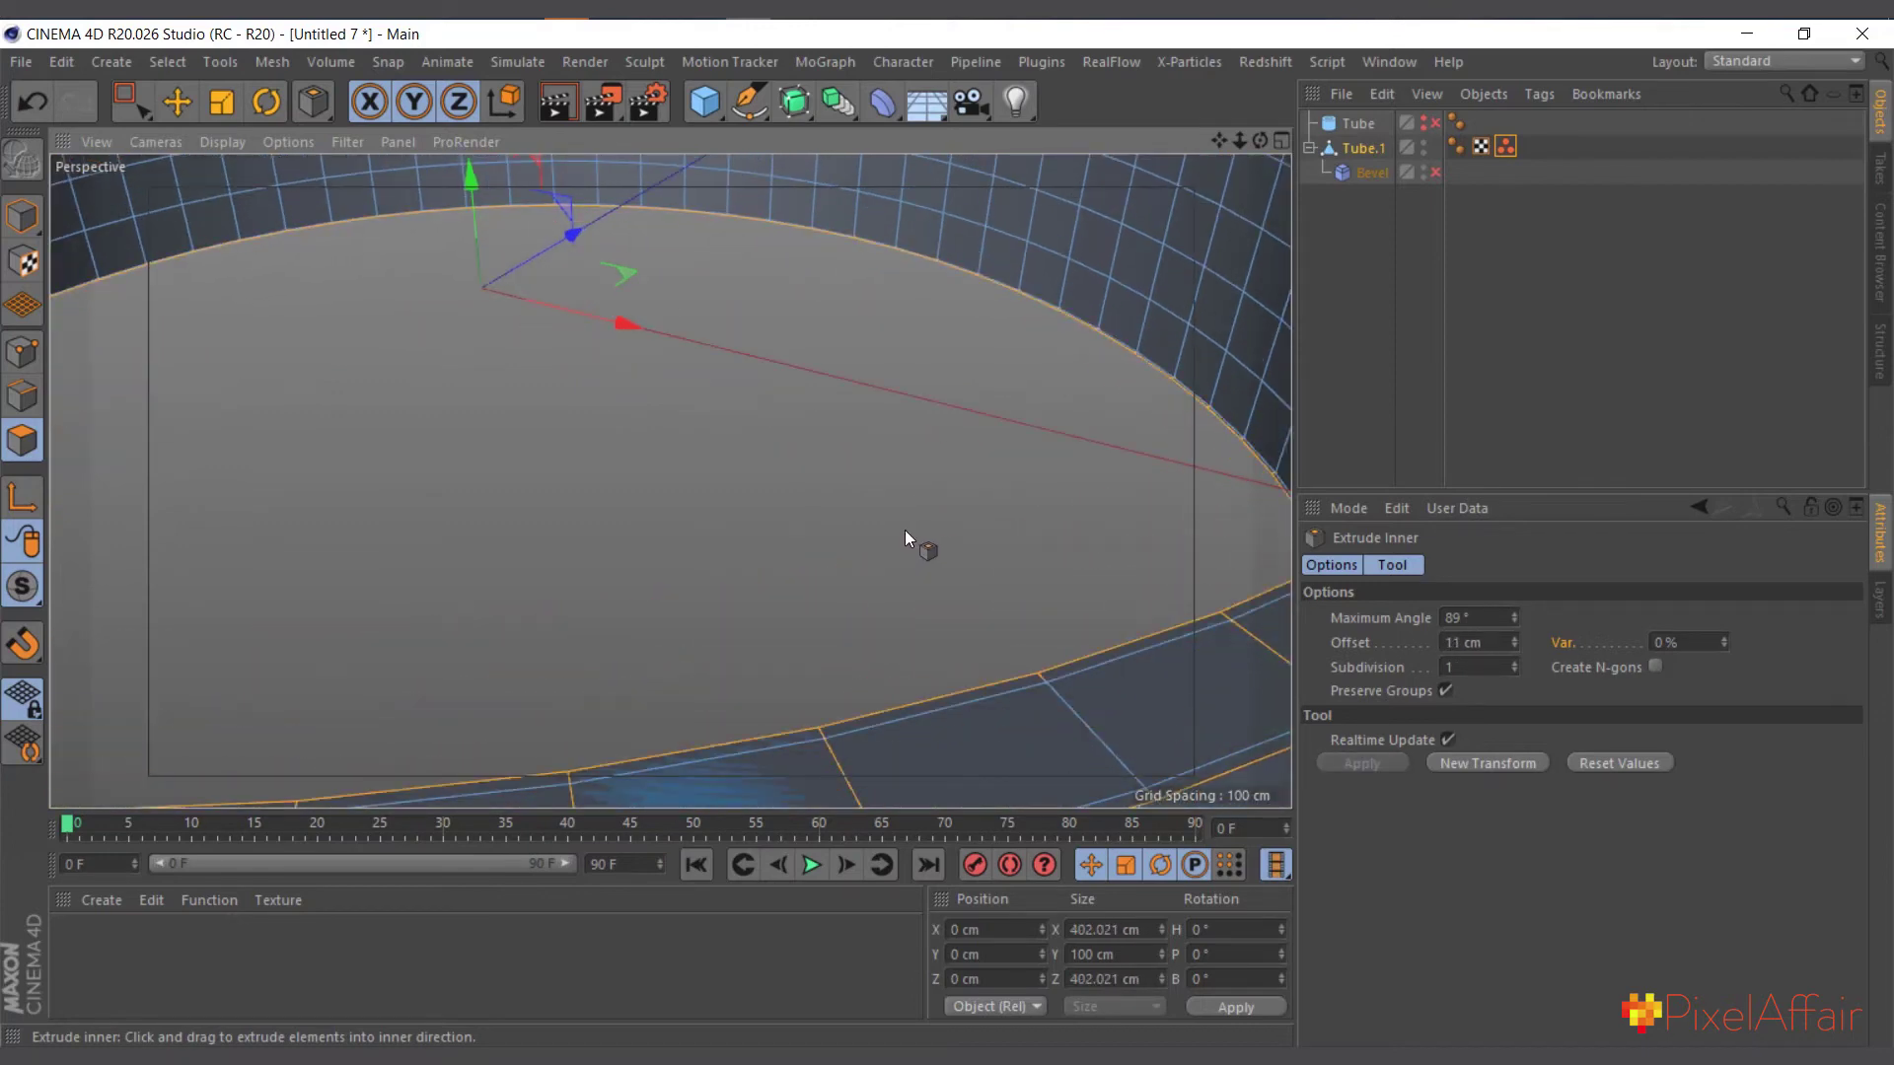
Set the Extrude Inner offset of the rim polygons to 0.01 cm.
click(1465, 642)
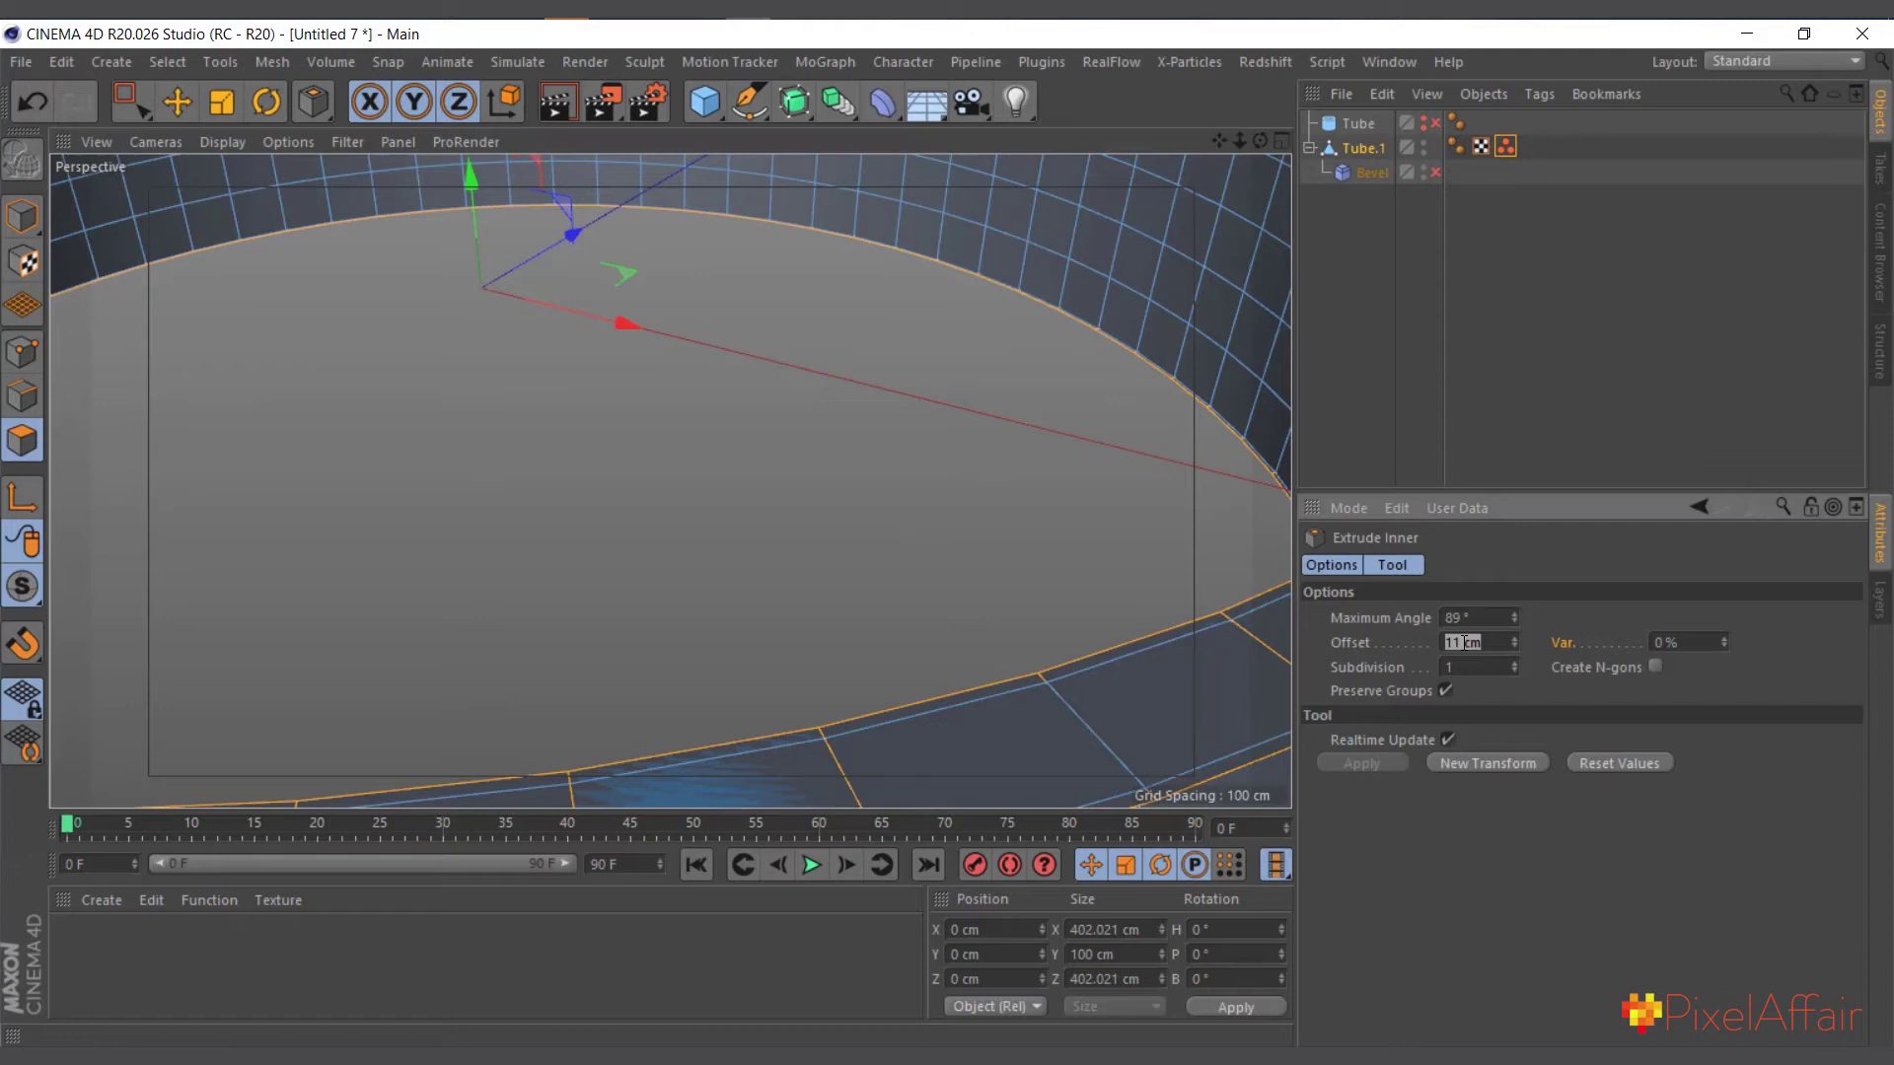
text(.01)
key(Return)
scroll(760, 500, down, 5)
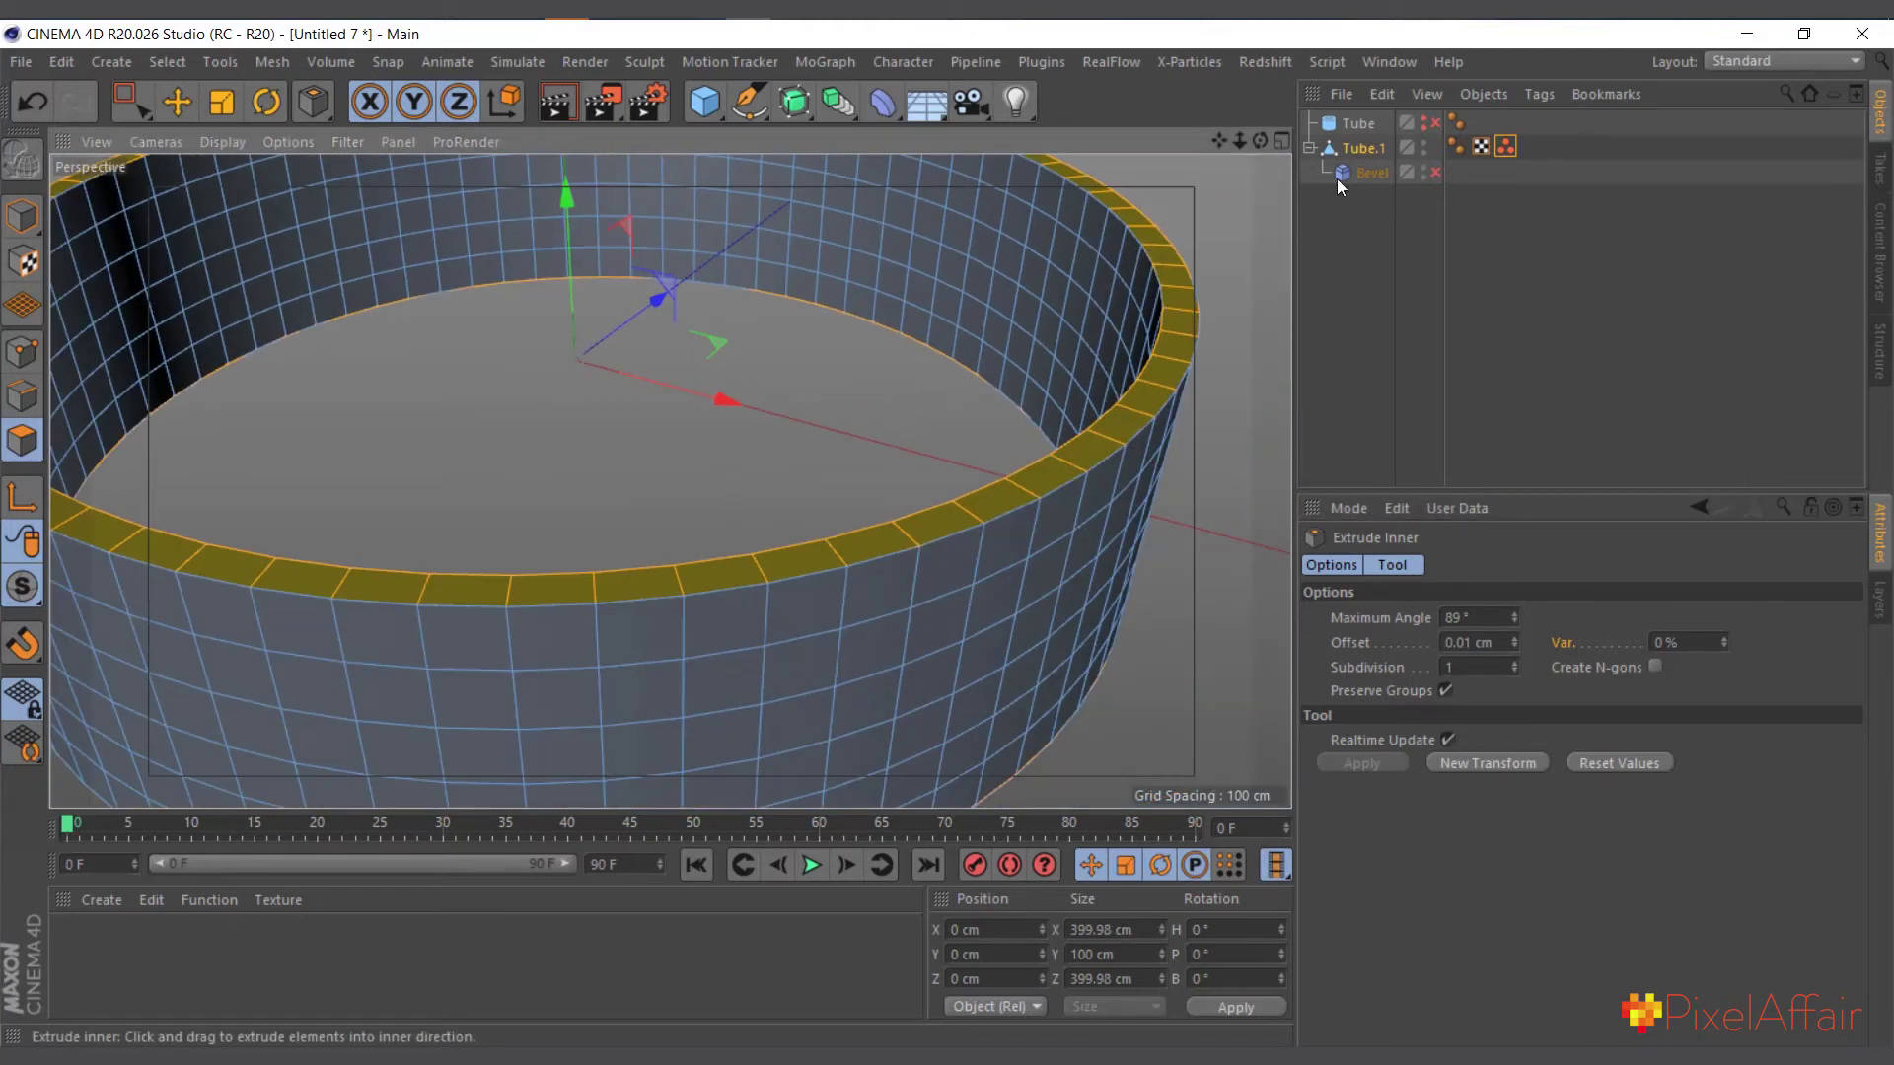
scroll(746, 355, down, 2)
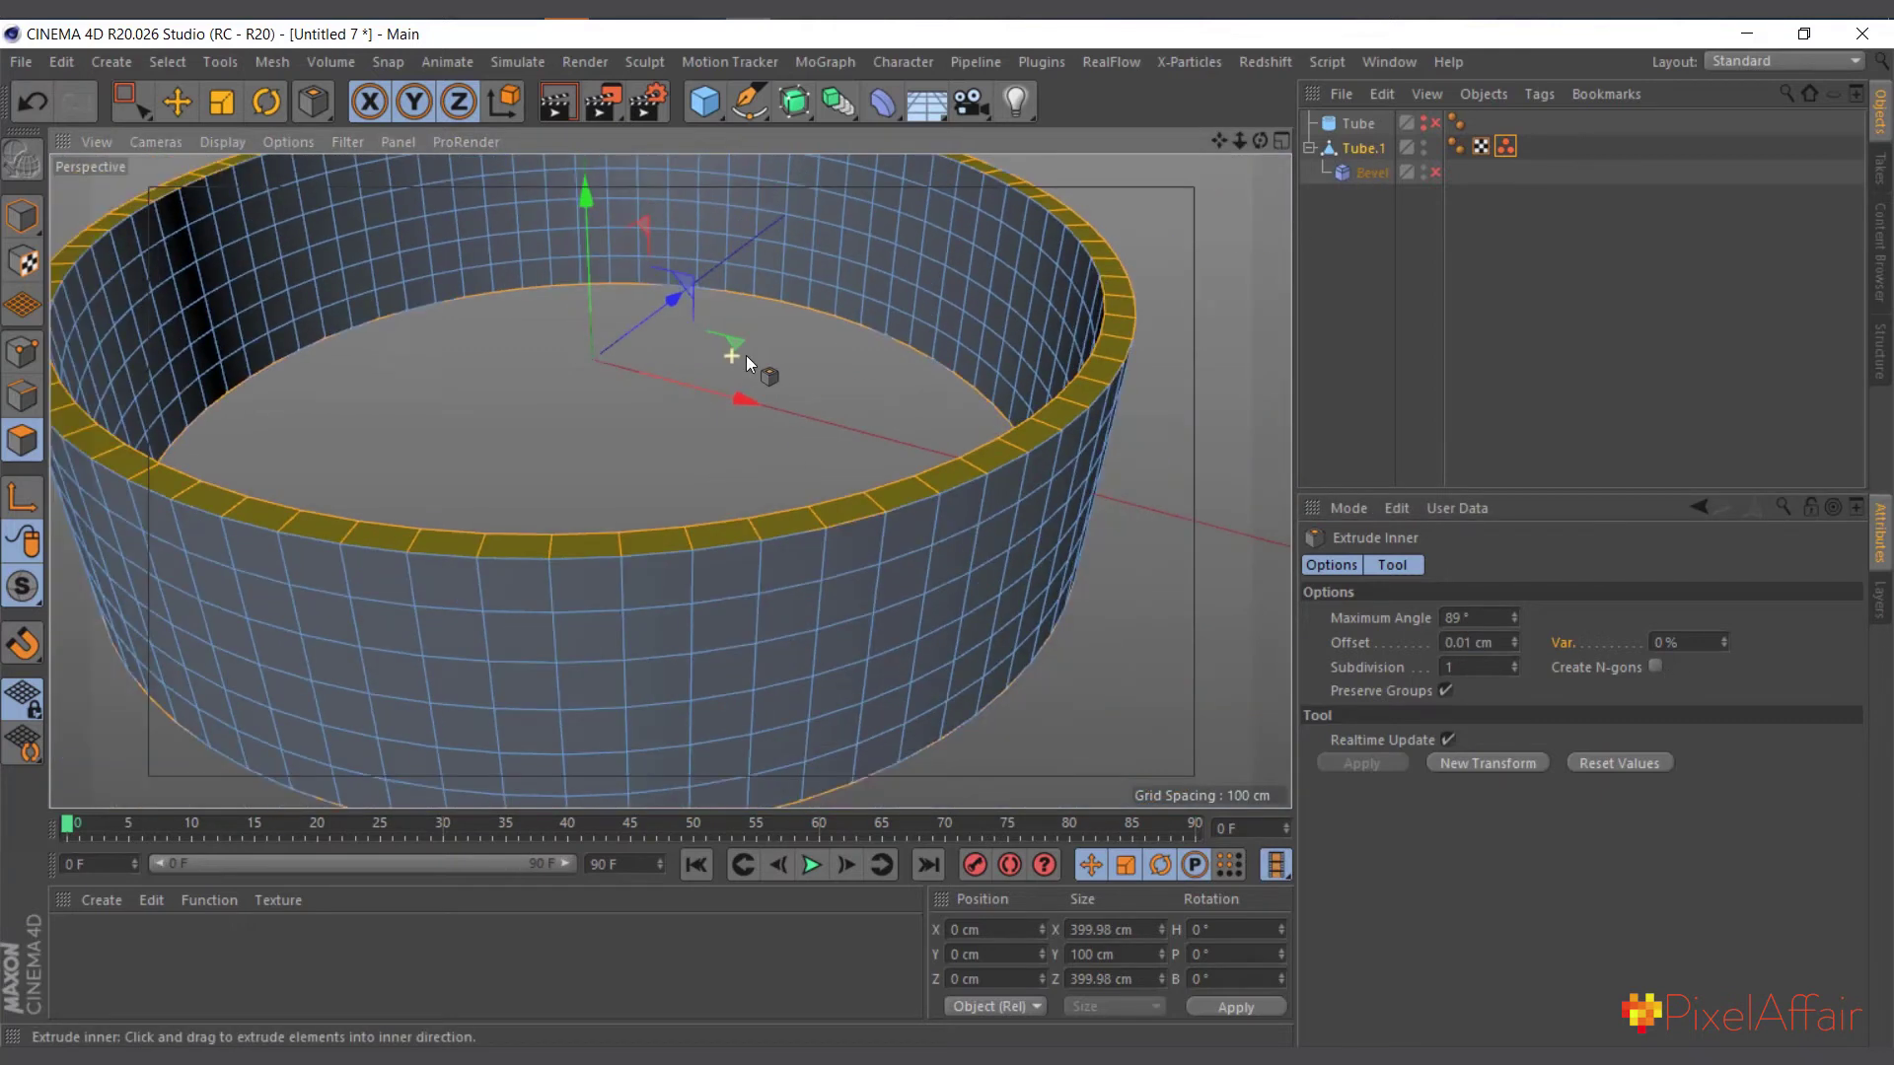
Enable the Bevel deformer again and check the diamond pattern along the upper rim of the outer wall.
click(1435, 173)
click(1374, 174)
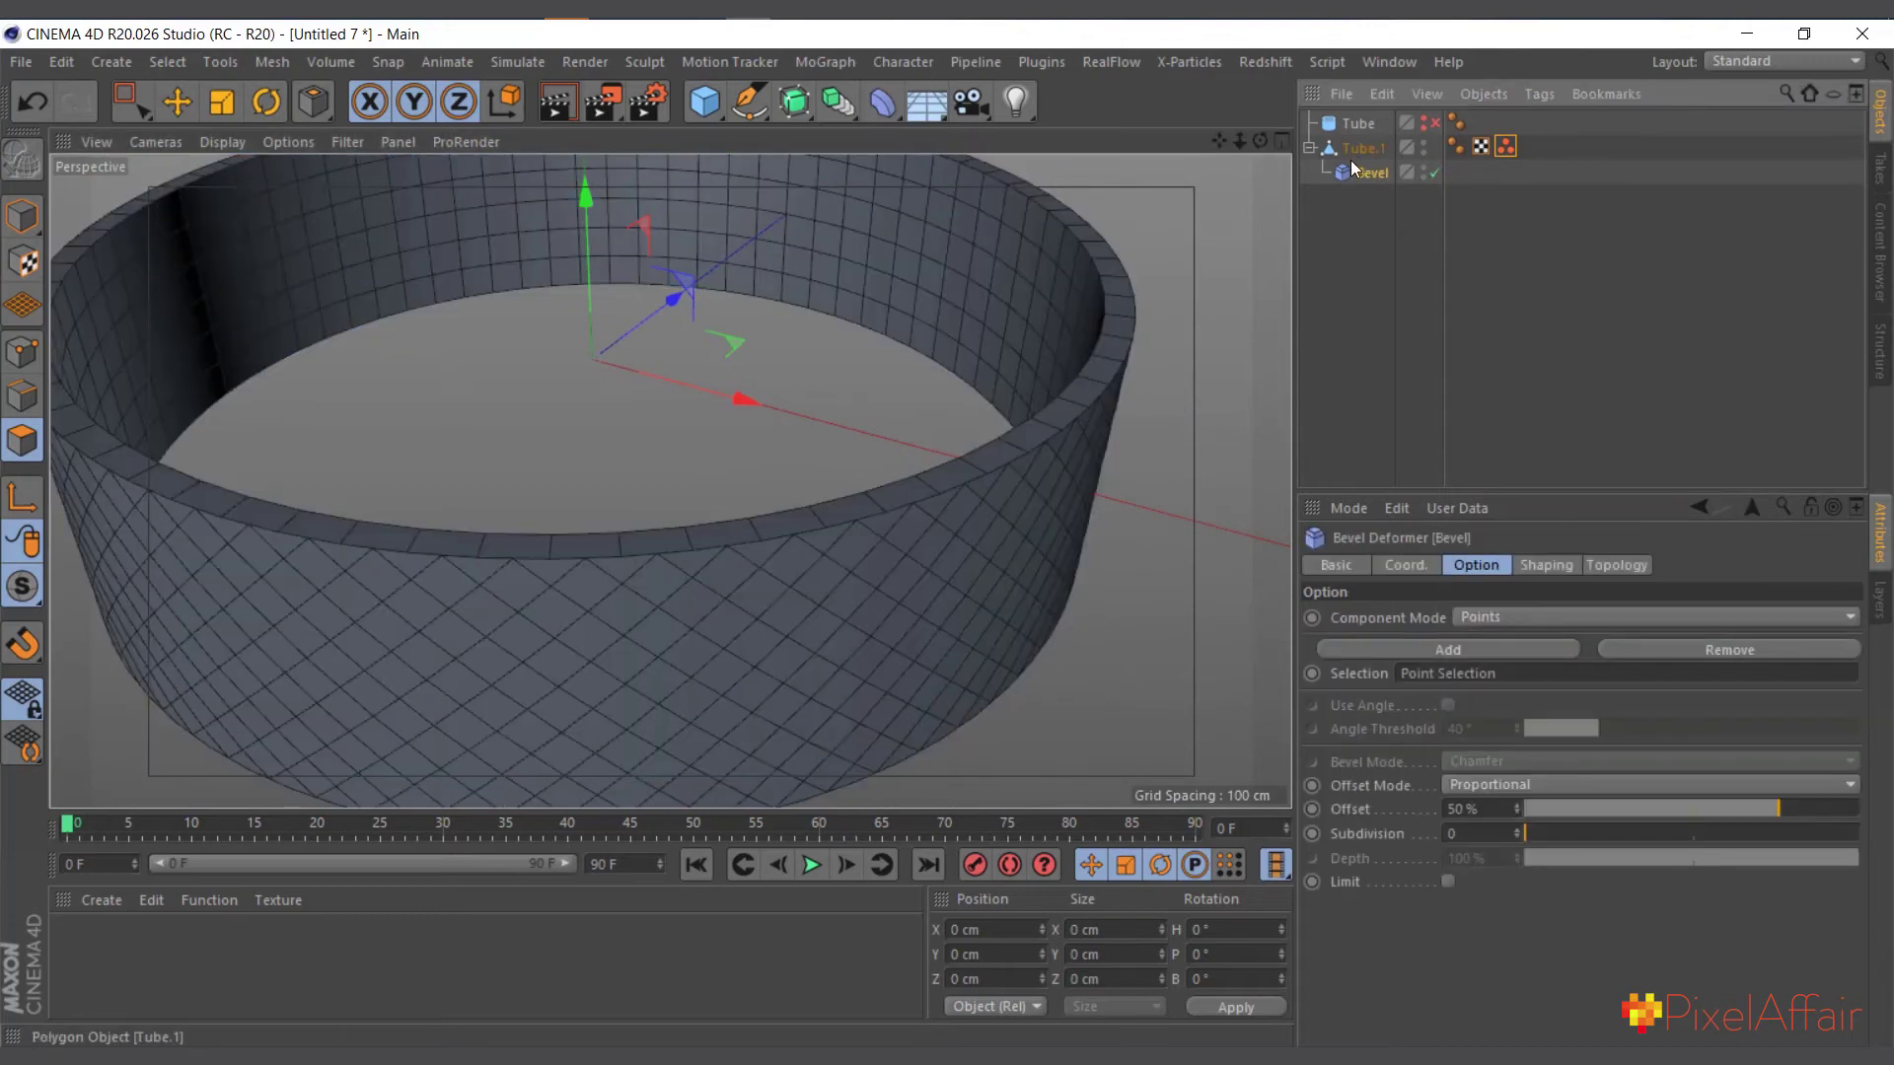
scroll(589, 539, down, 2)
scroll(602, 553, up, 8)
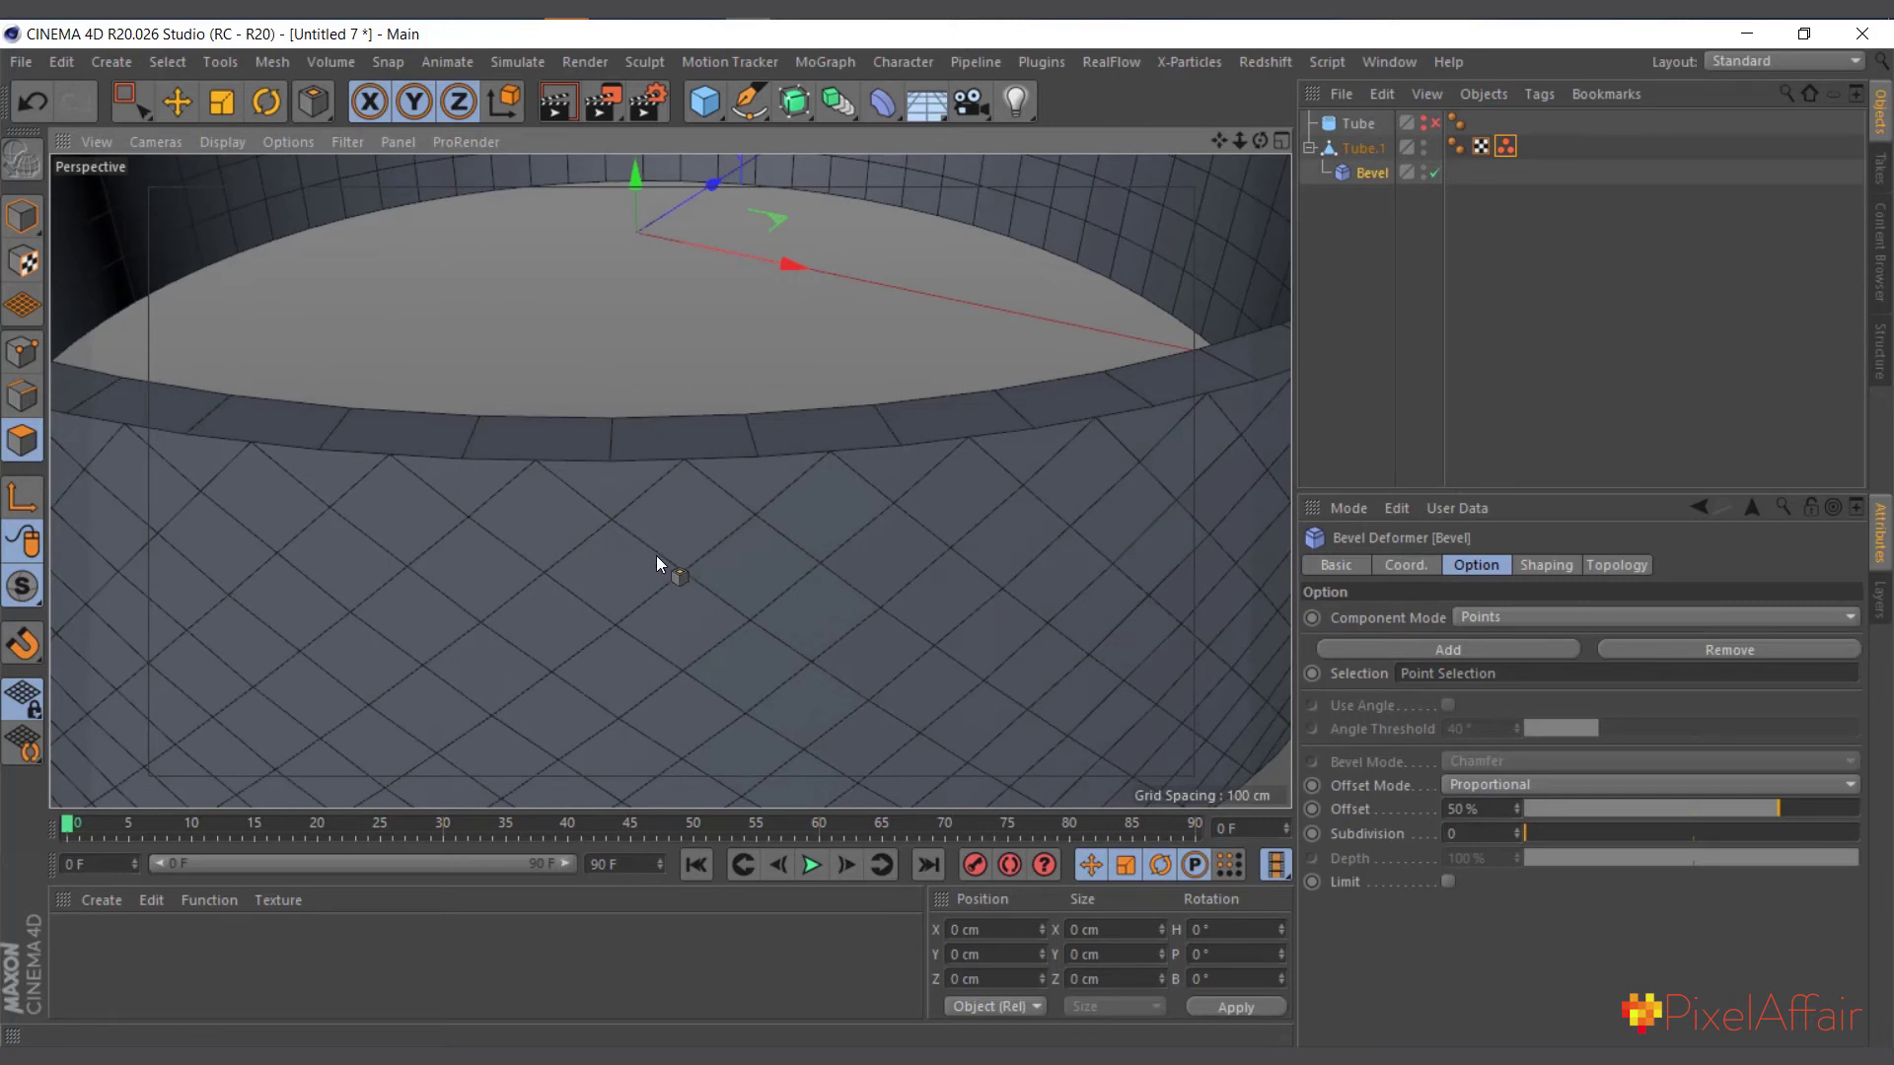
scroll(592, 414, down, 3)
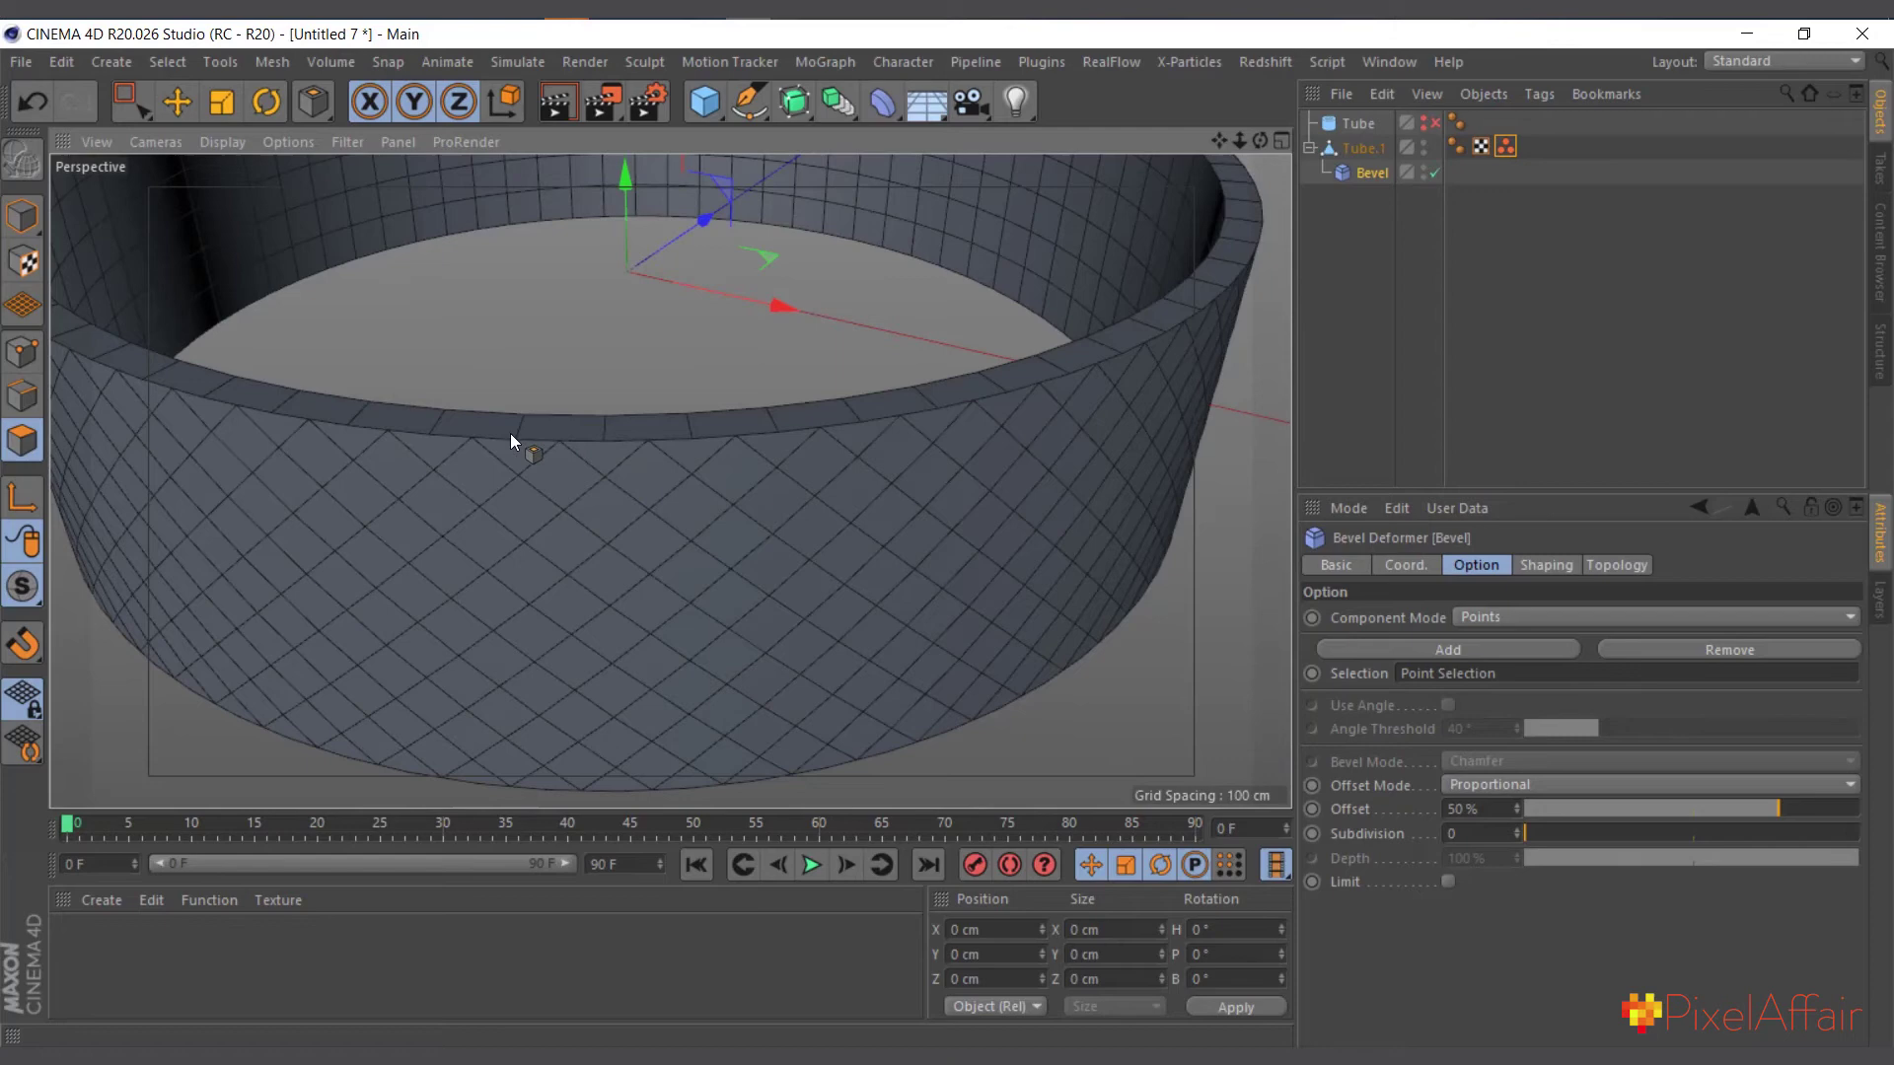
Bake the beveled Tube.1 with Current State to Object and hide the original Tube.1 in the editor and renderer.
click(1332, 149)
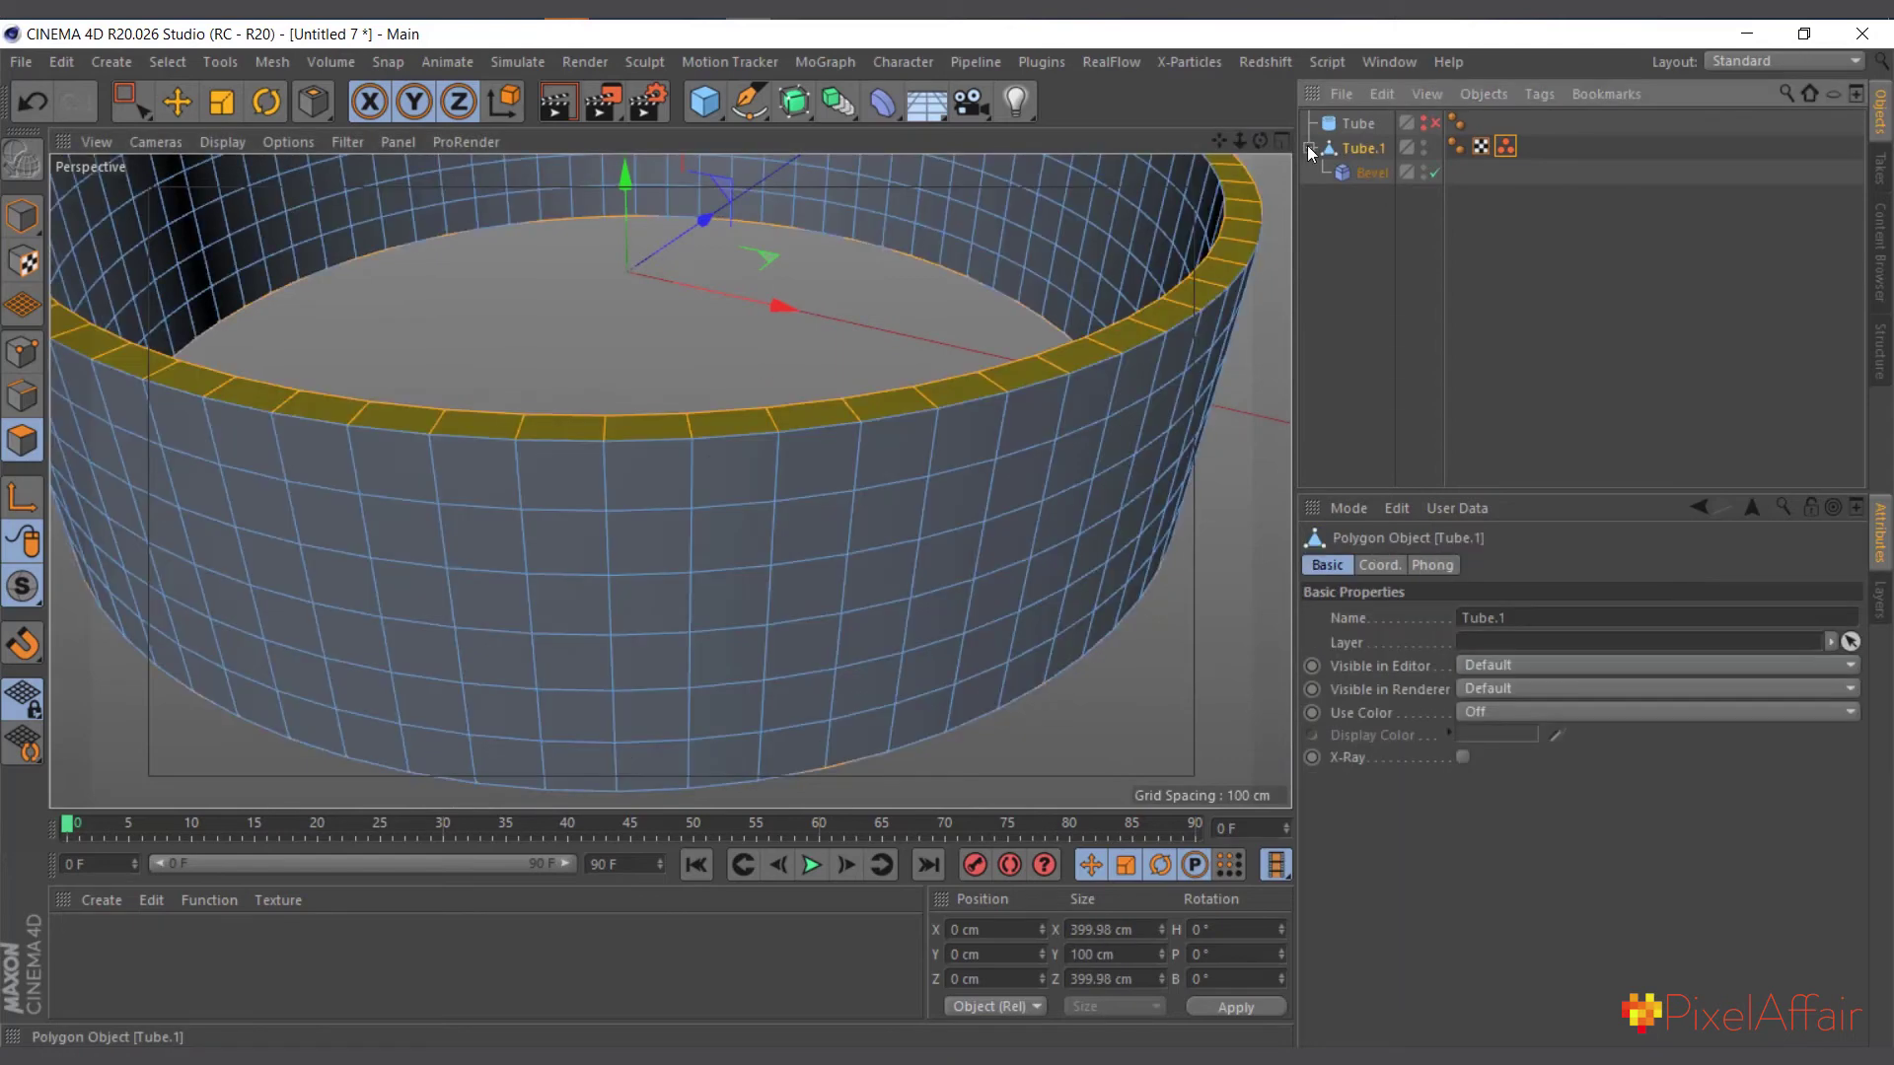
click(1308, 147)
scroll(807, 381, down, 4)
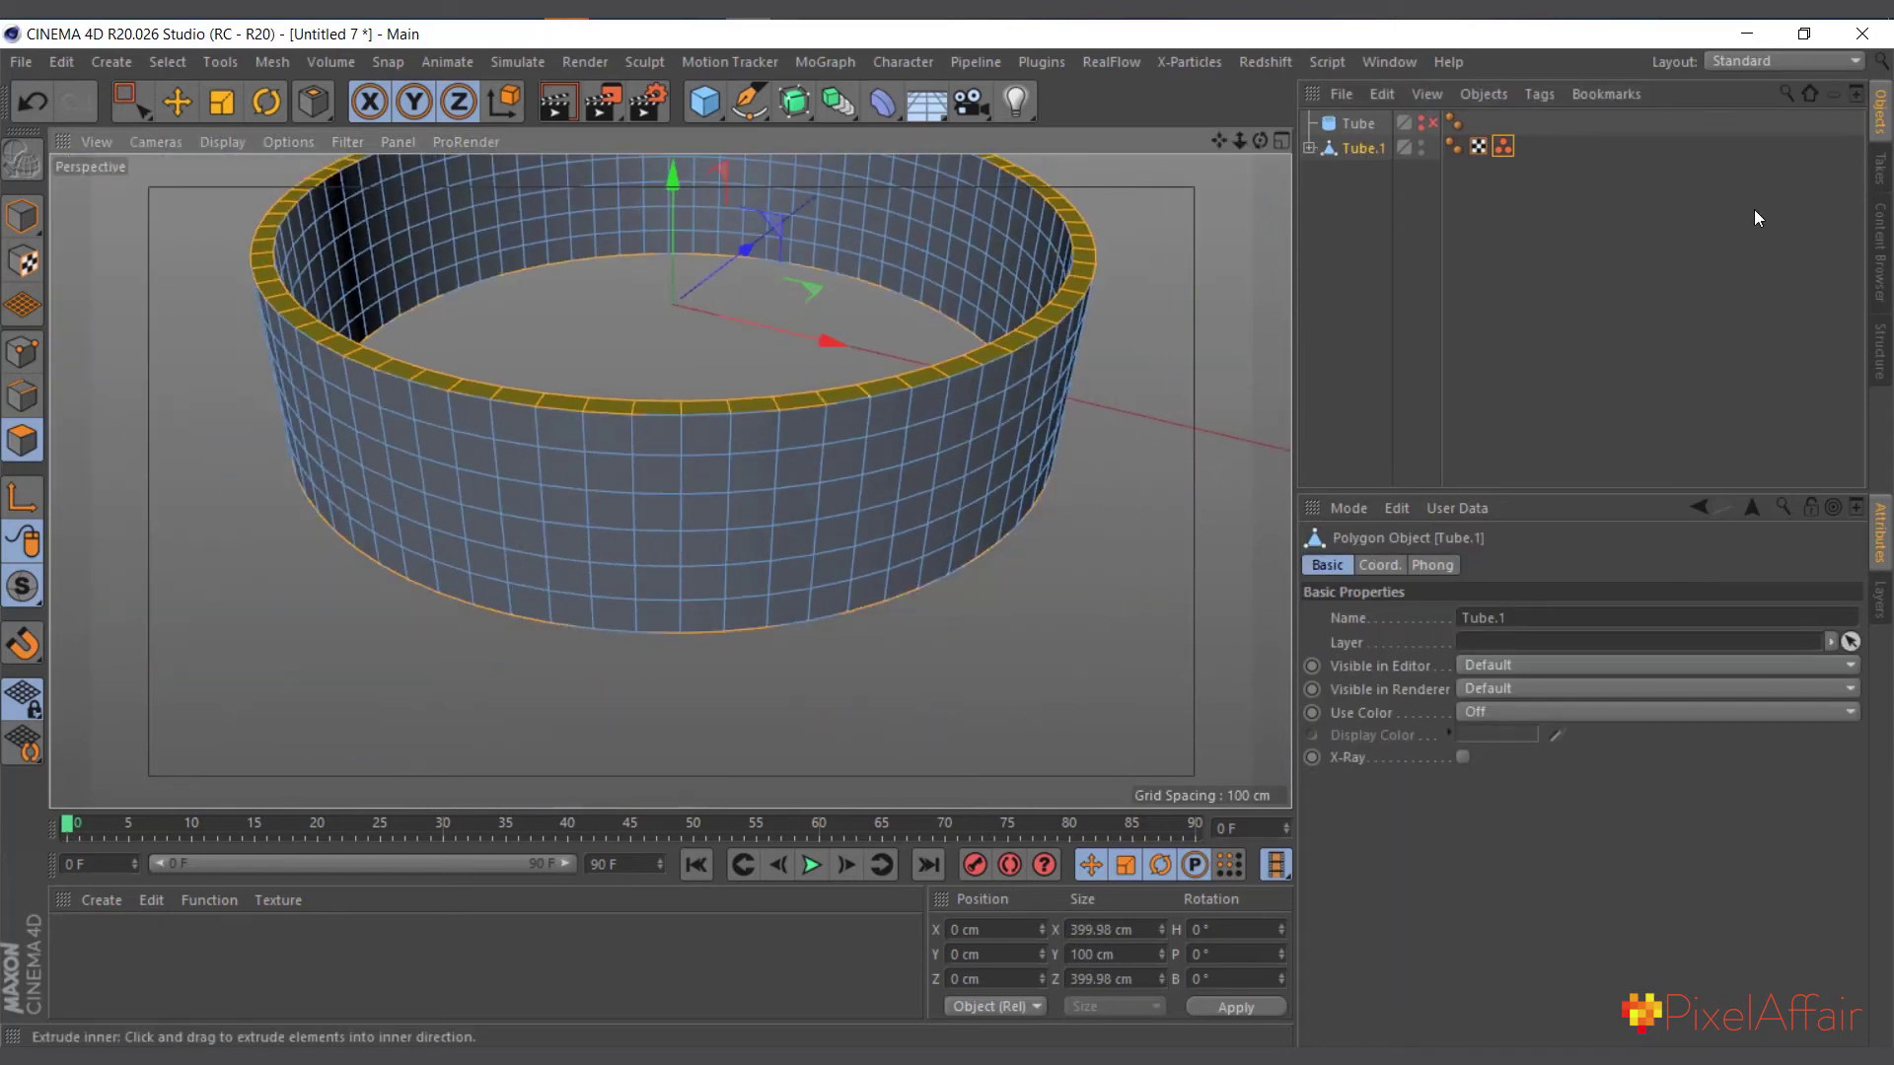
right_click(1353, 149)
scroll(1370, 1014, down, 2)
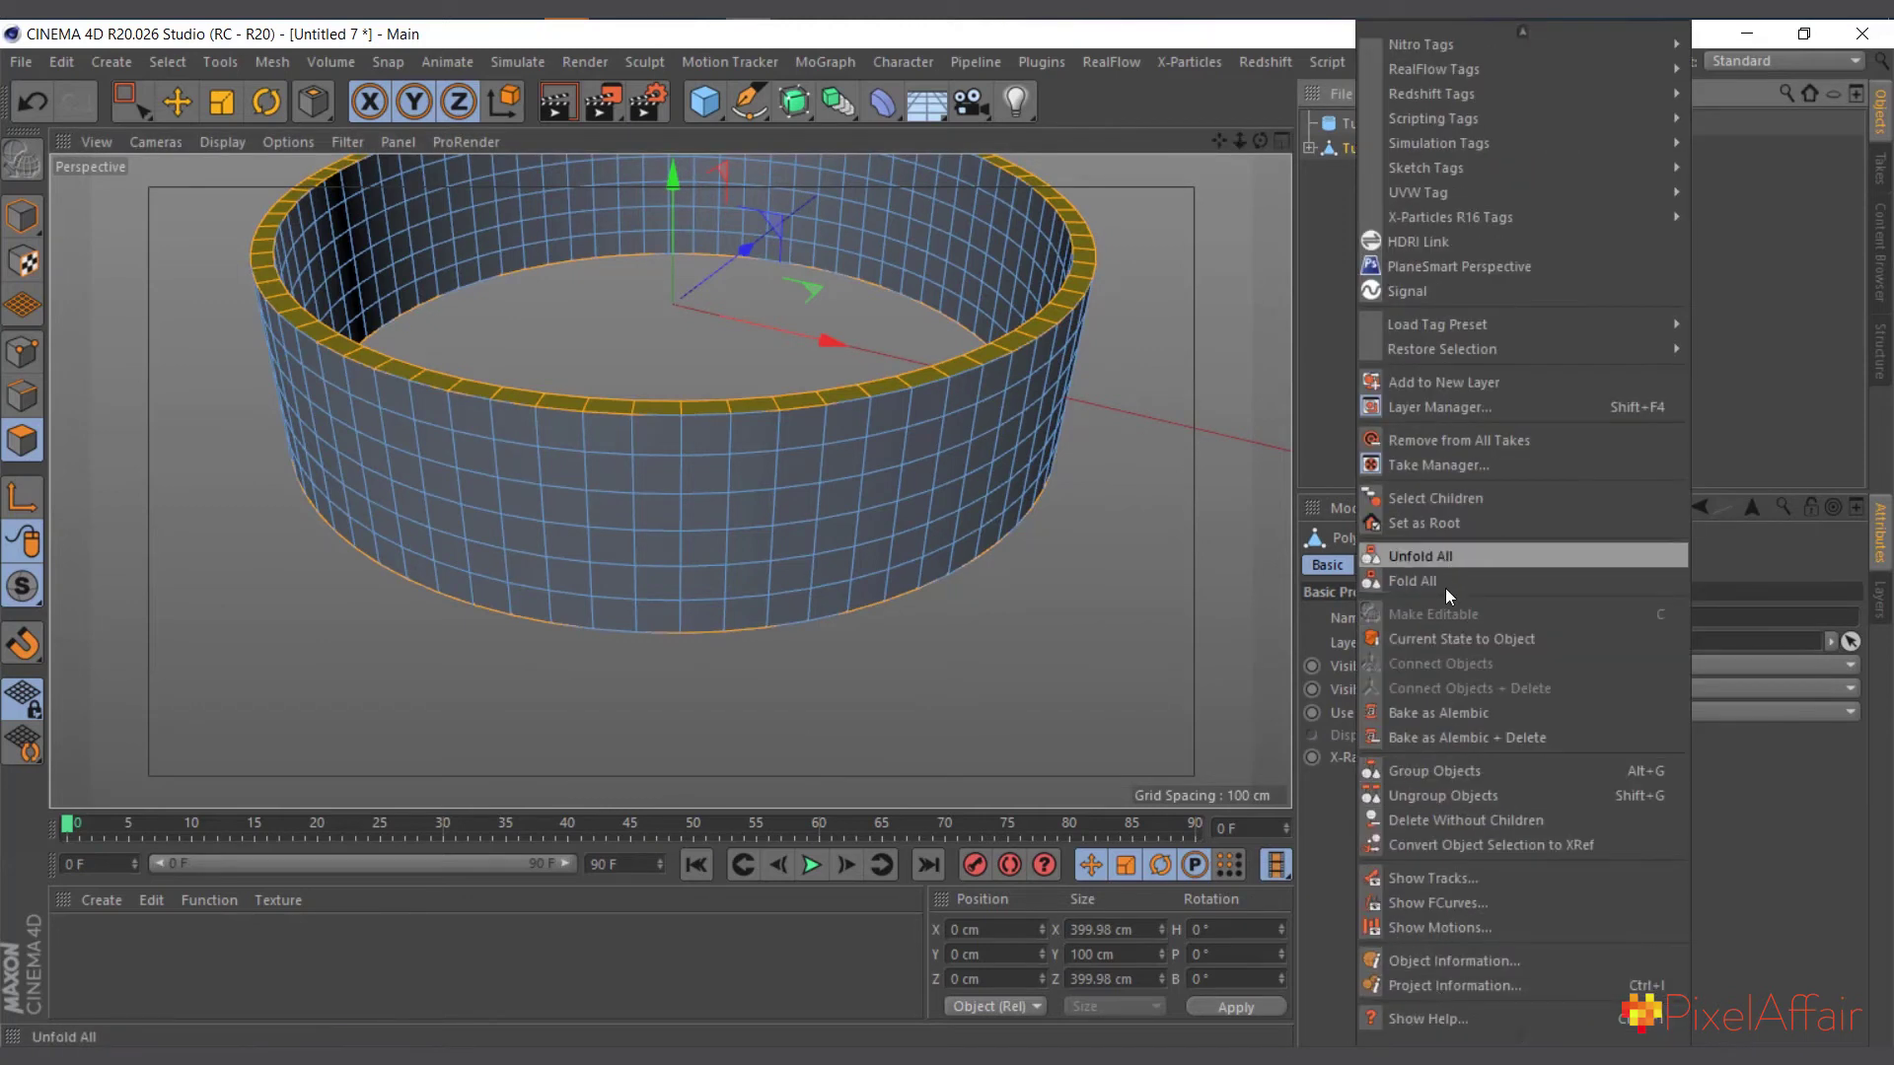
click(1482, 644)
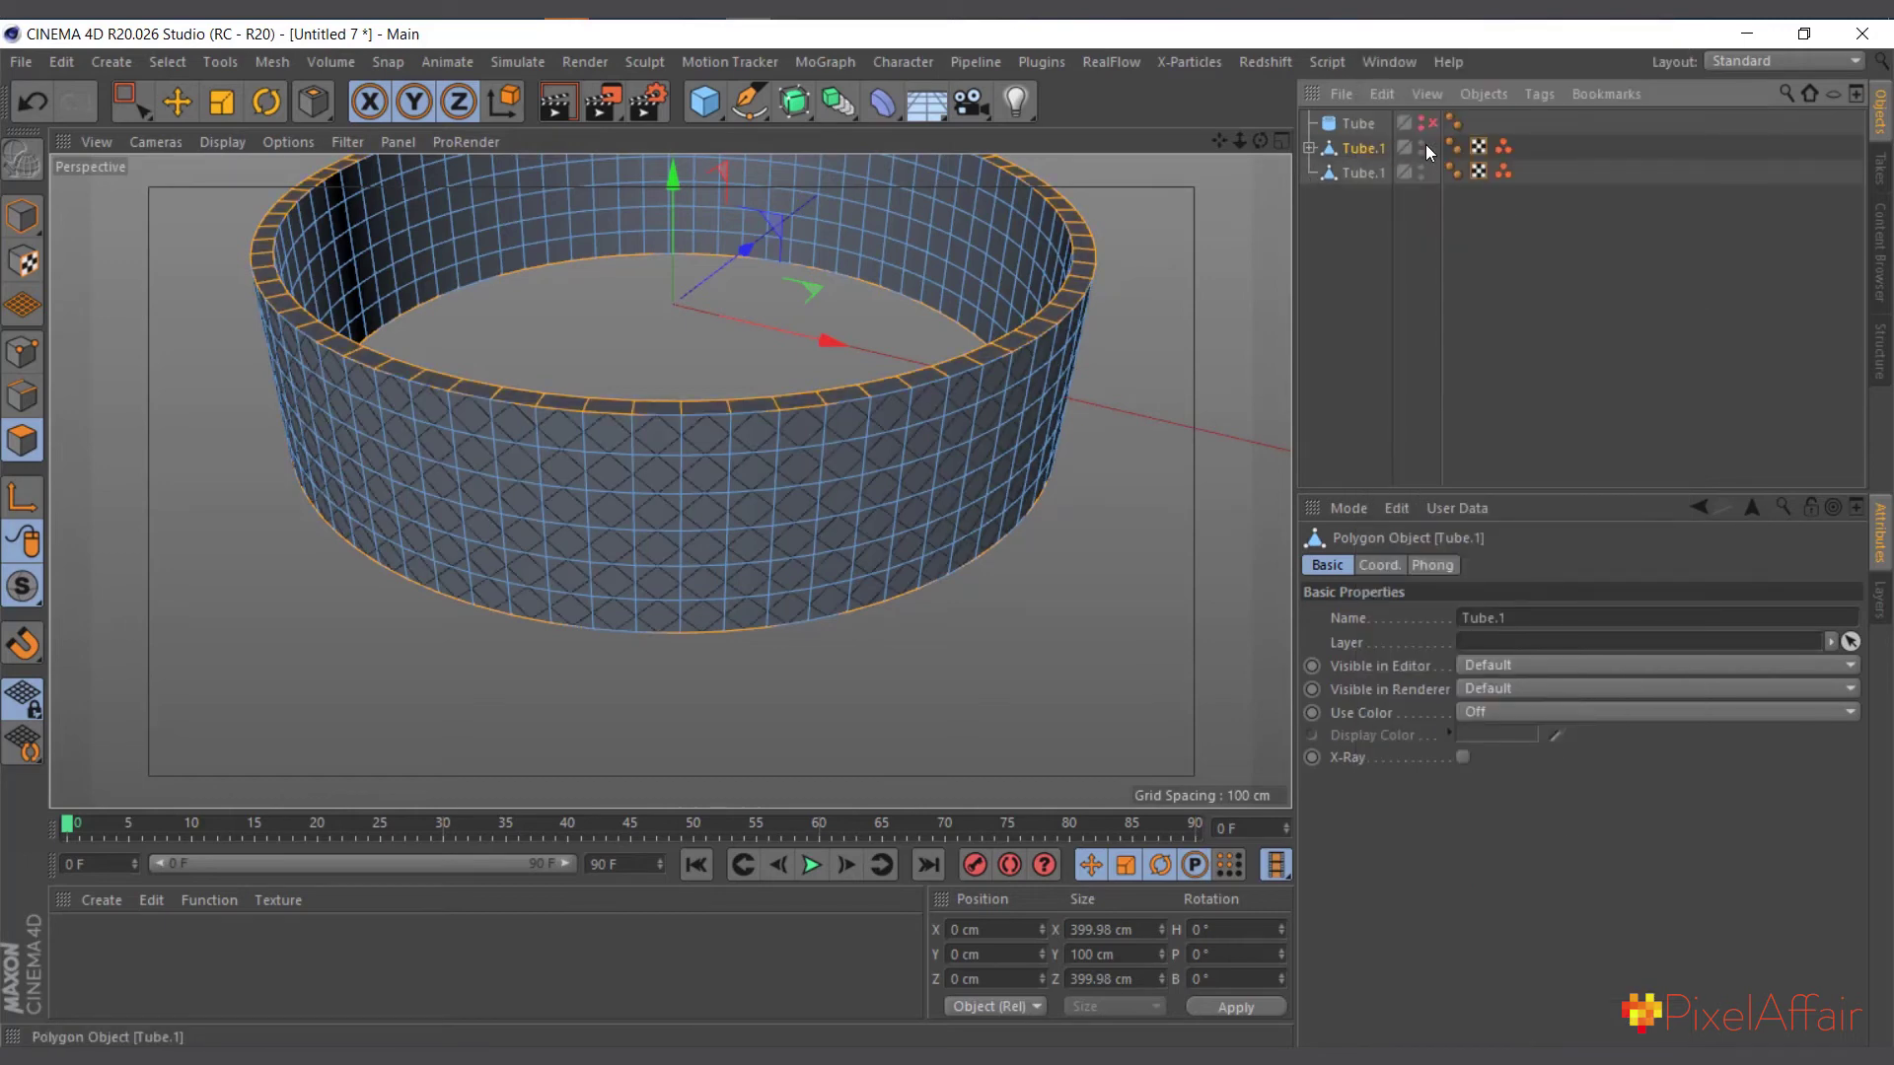
click(1423, 146)
click(1422, 143)
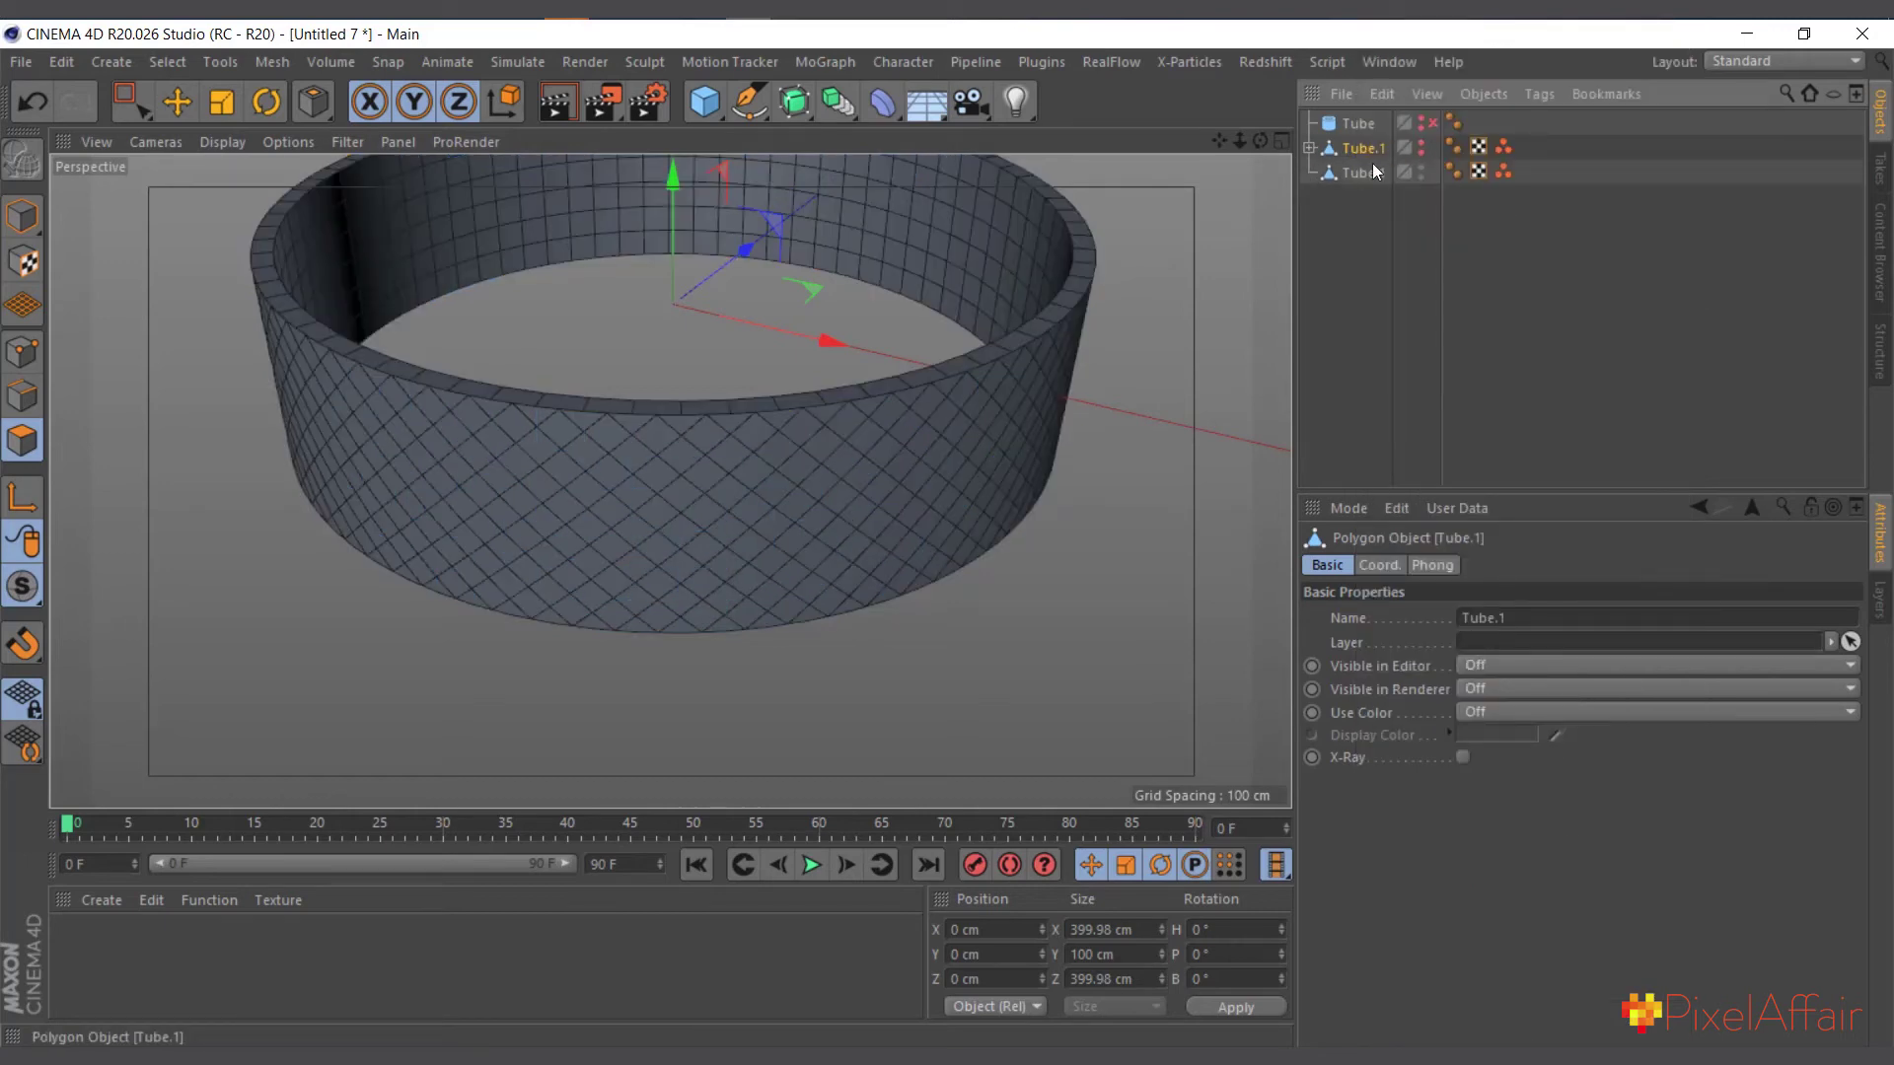
Optimize the mesh of the baked Tube.1 in point mode to merge its duplicate points.
click(1361, 172)
key(i)
scroll(801, 376, up, 3)
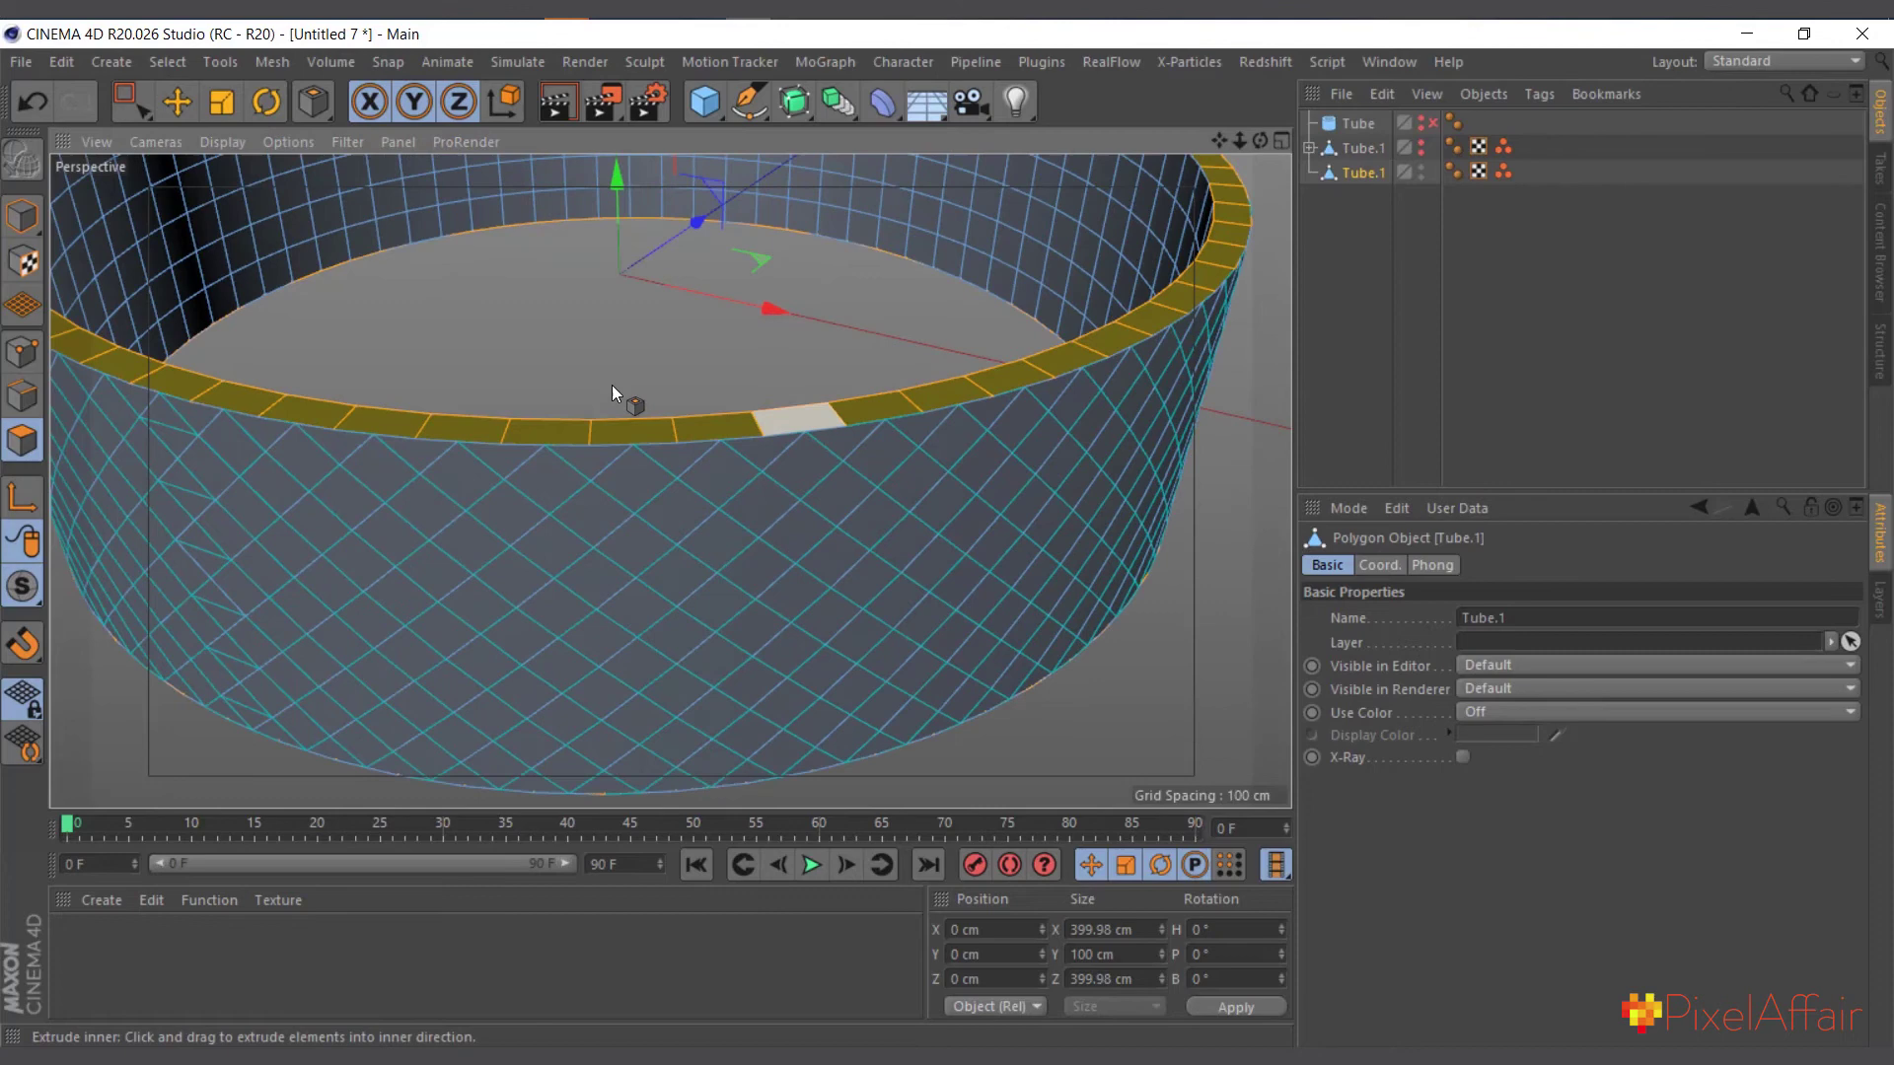
right_click(535, 307)
click(22, 352)
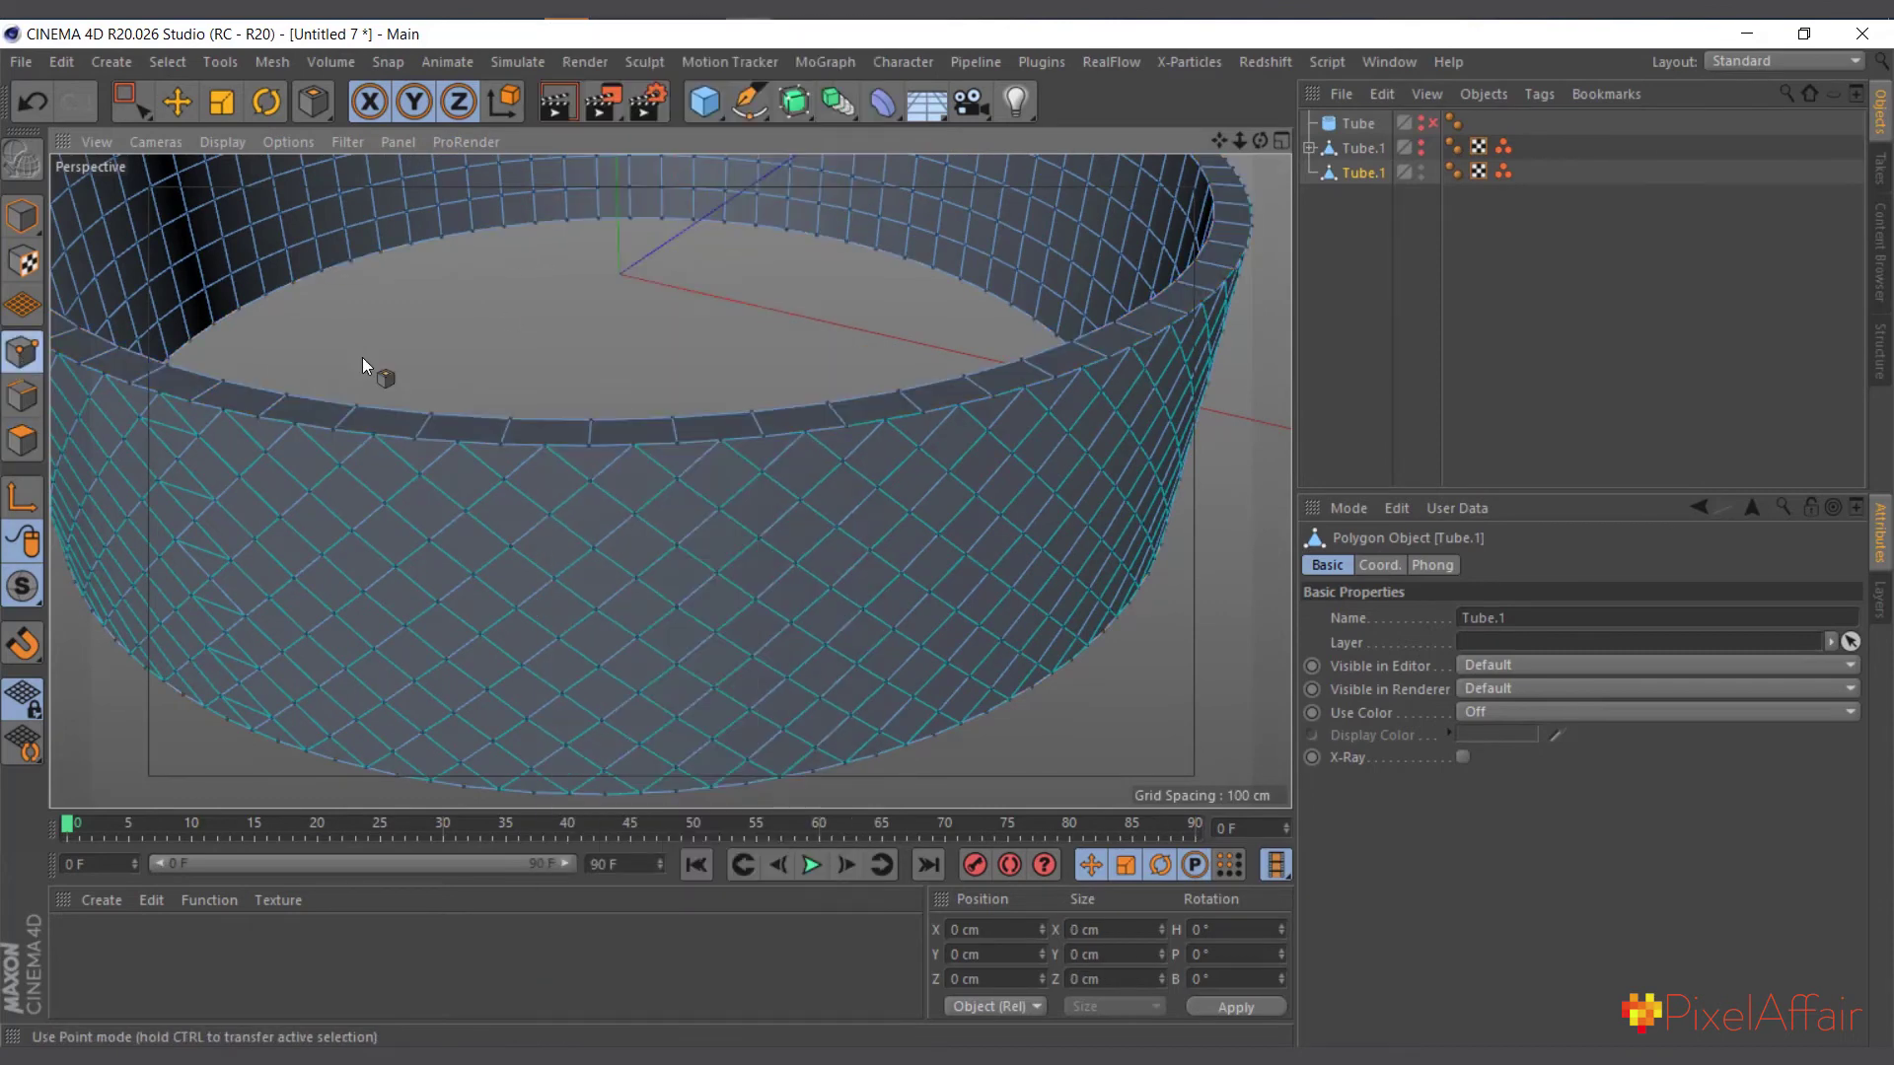
right_click(558, 330)
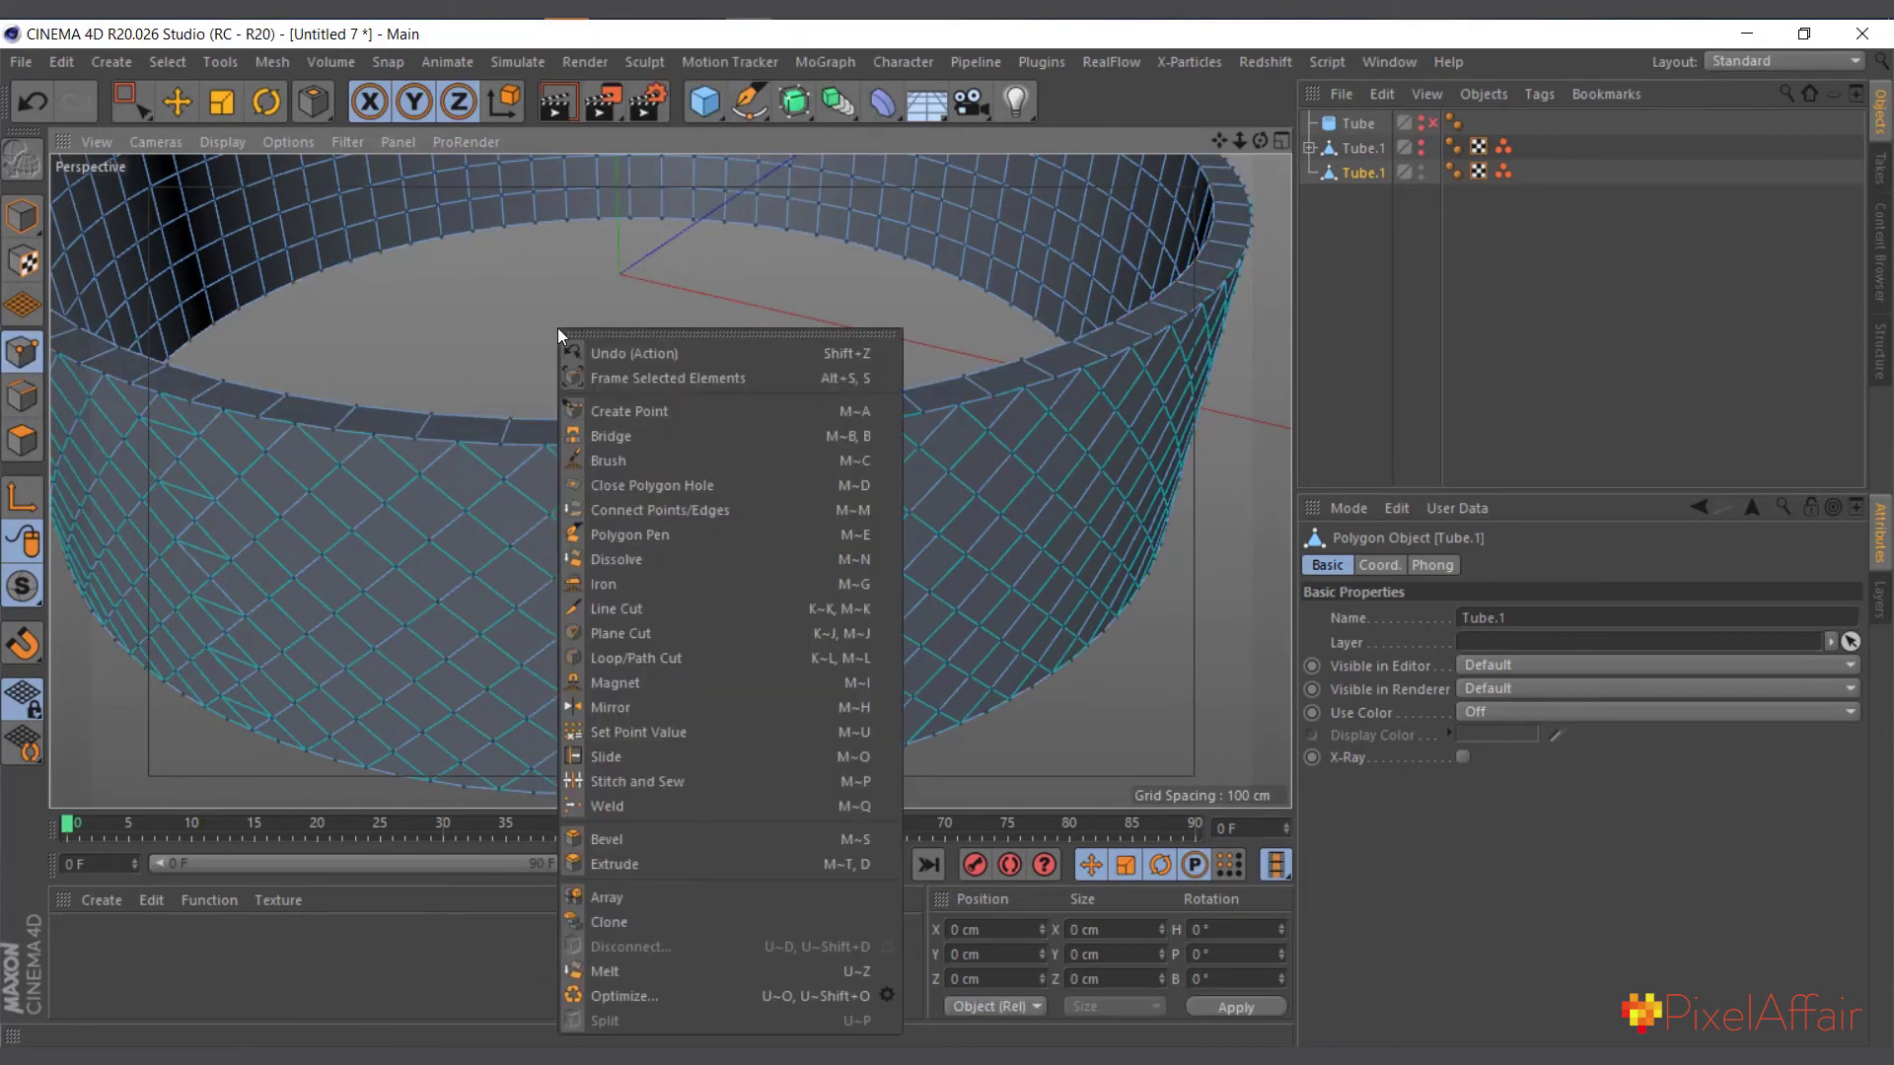
click(724, 995)
scroll(927, 401, down, 3)
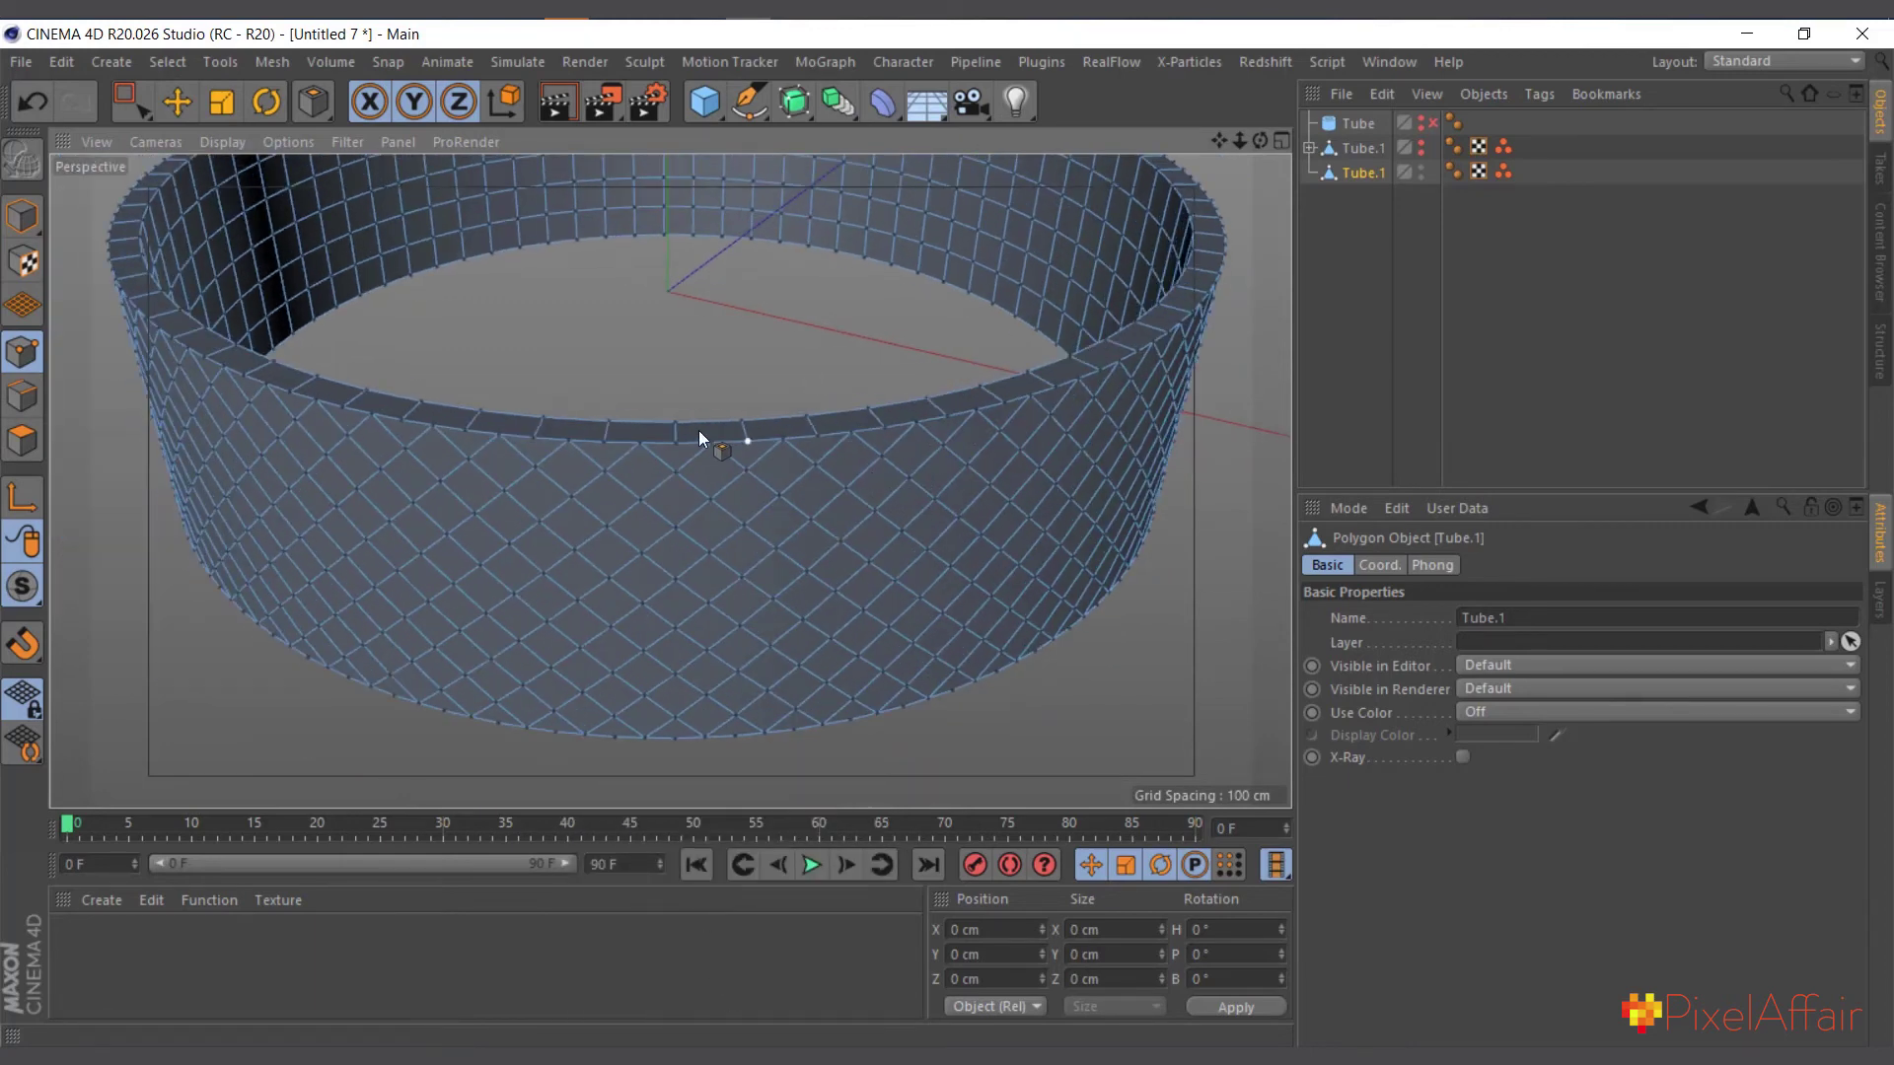
scroll(730, 459, up, 2)
scroll(693, 566, down, 3)
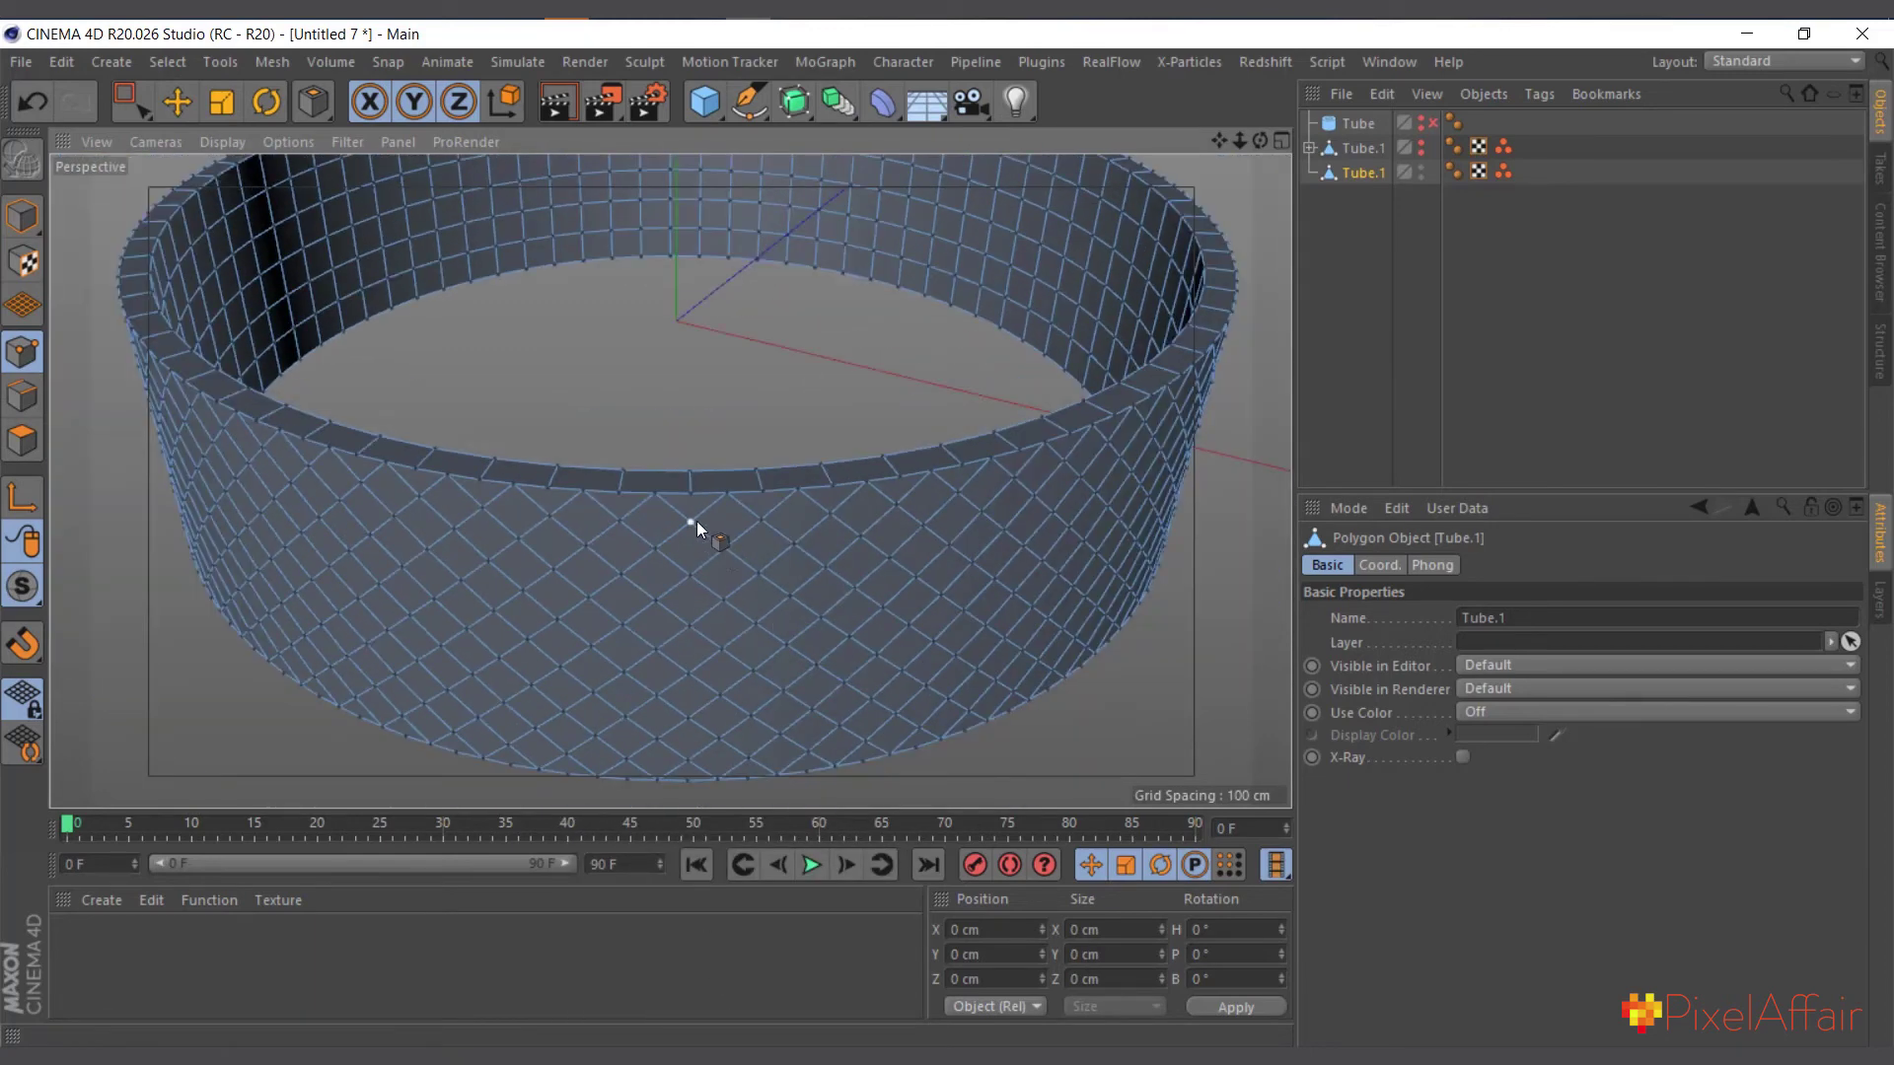
scroll(696, 523, up, 3)
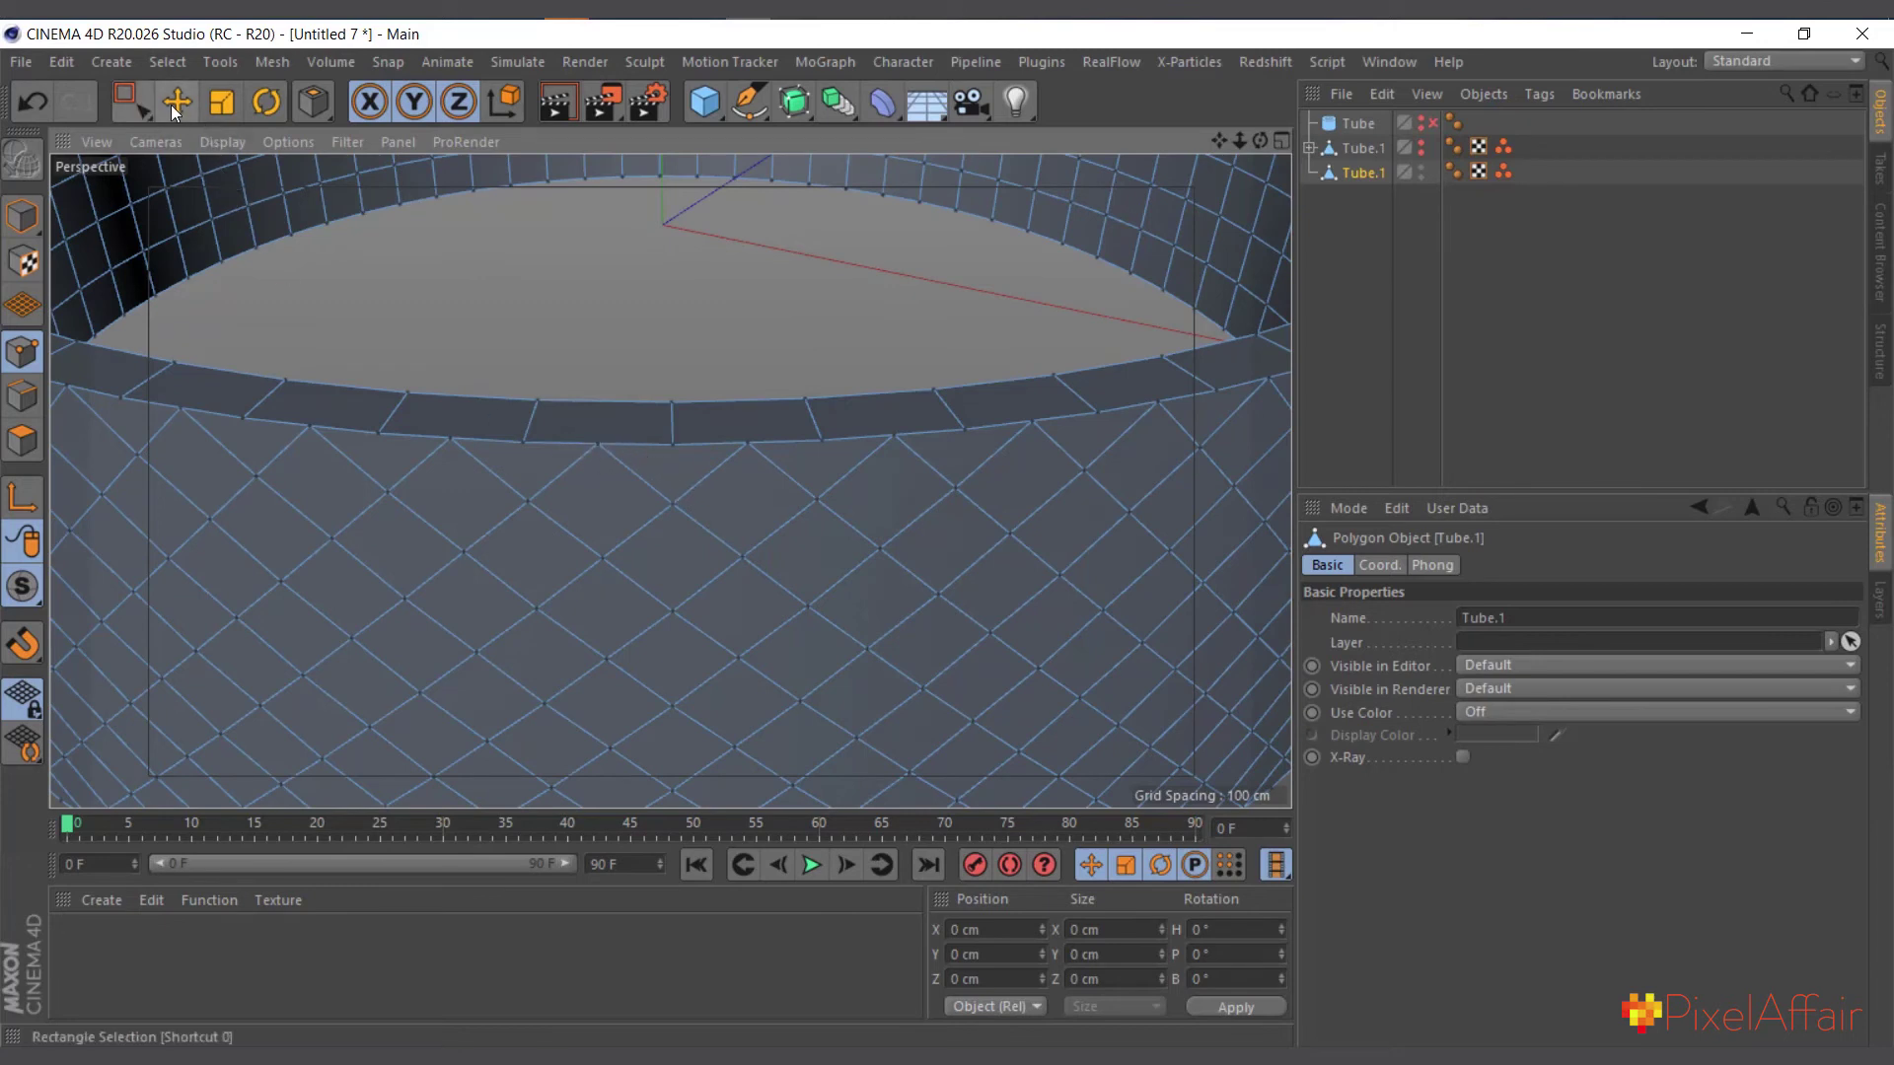
Return the baked Tube.1 to polygon mode with the upper and lower rim loops selected.
right_click(756, 450)
click(818, 508)
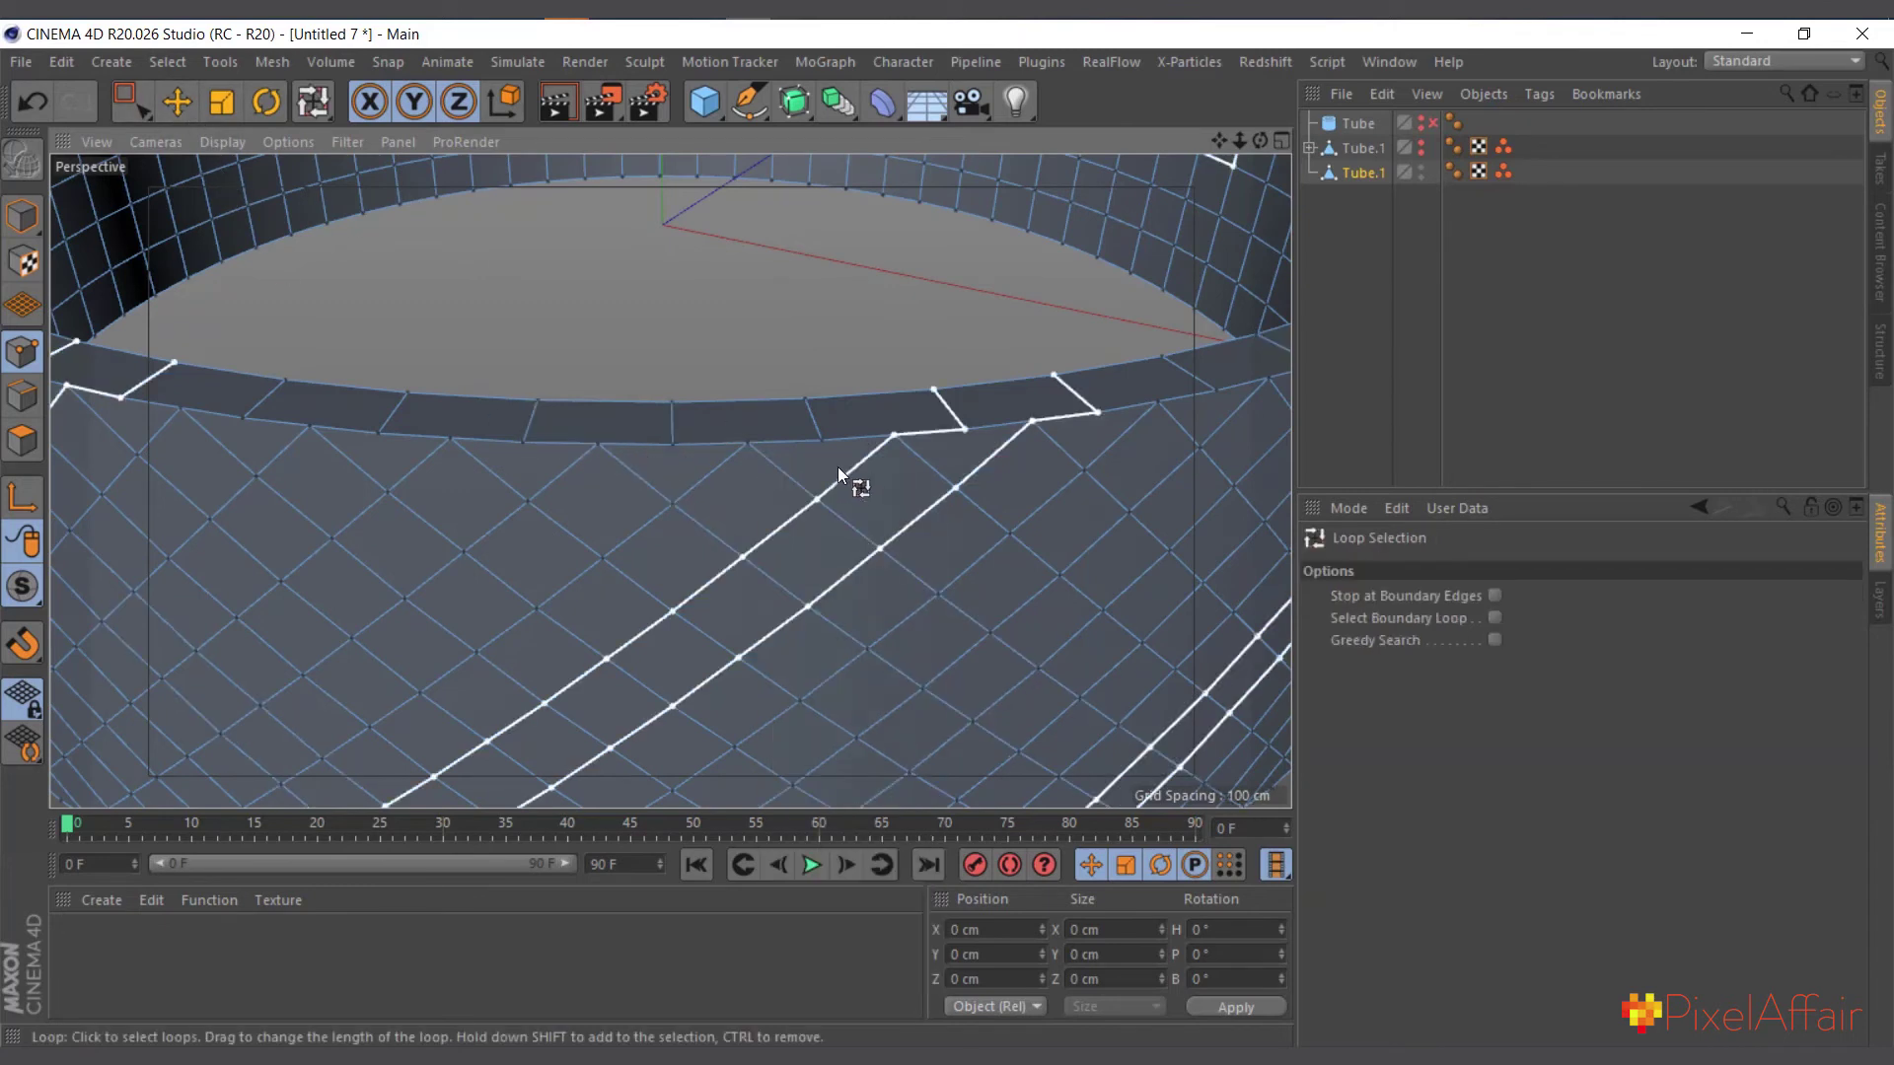
click(22, 441)
click(668, 392)
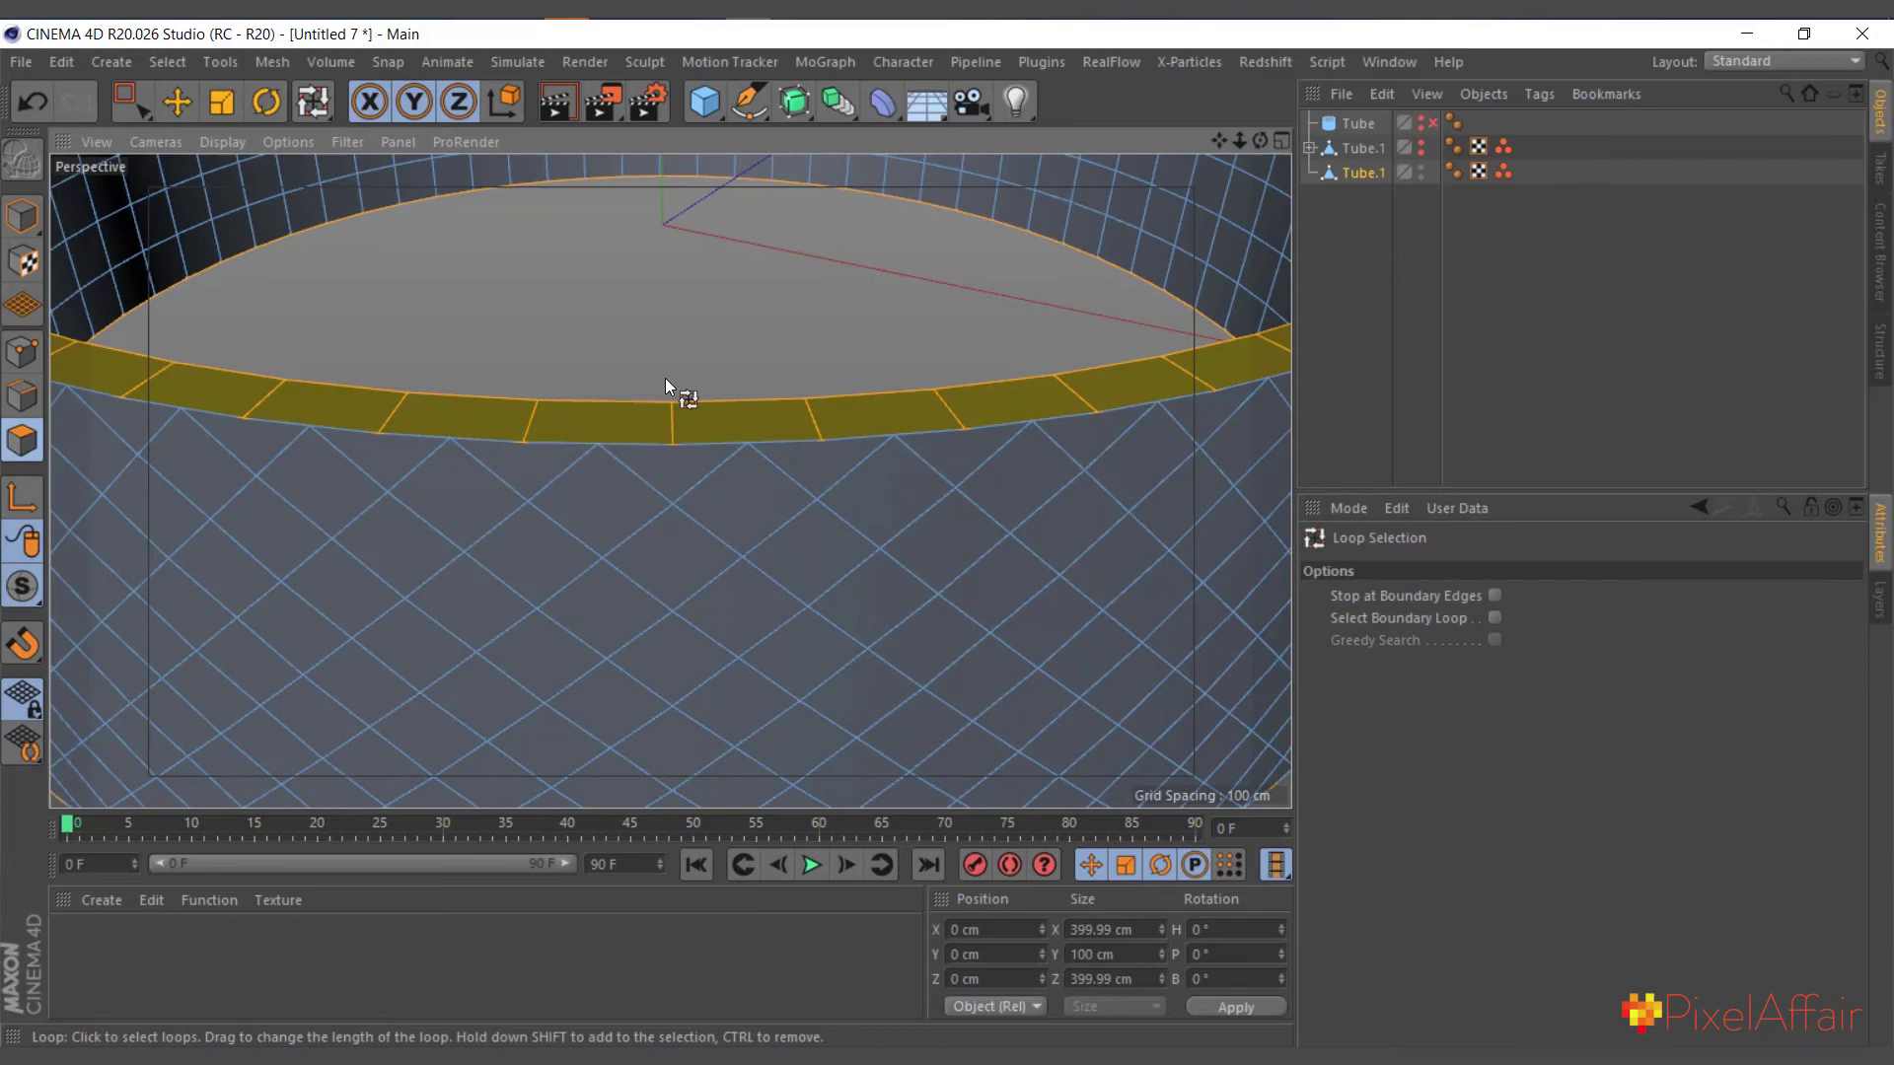
scroll(633, 402, down, 5)
Scale the selected upper and lower rim loops of the baked Tube.1 along Y to about 118%.
click(222, 101)
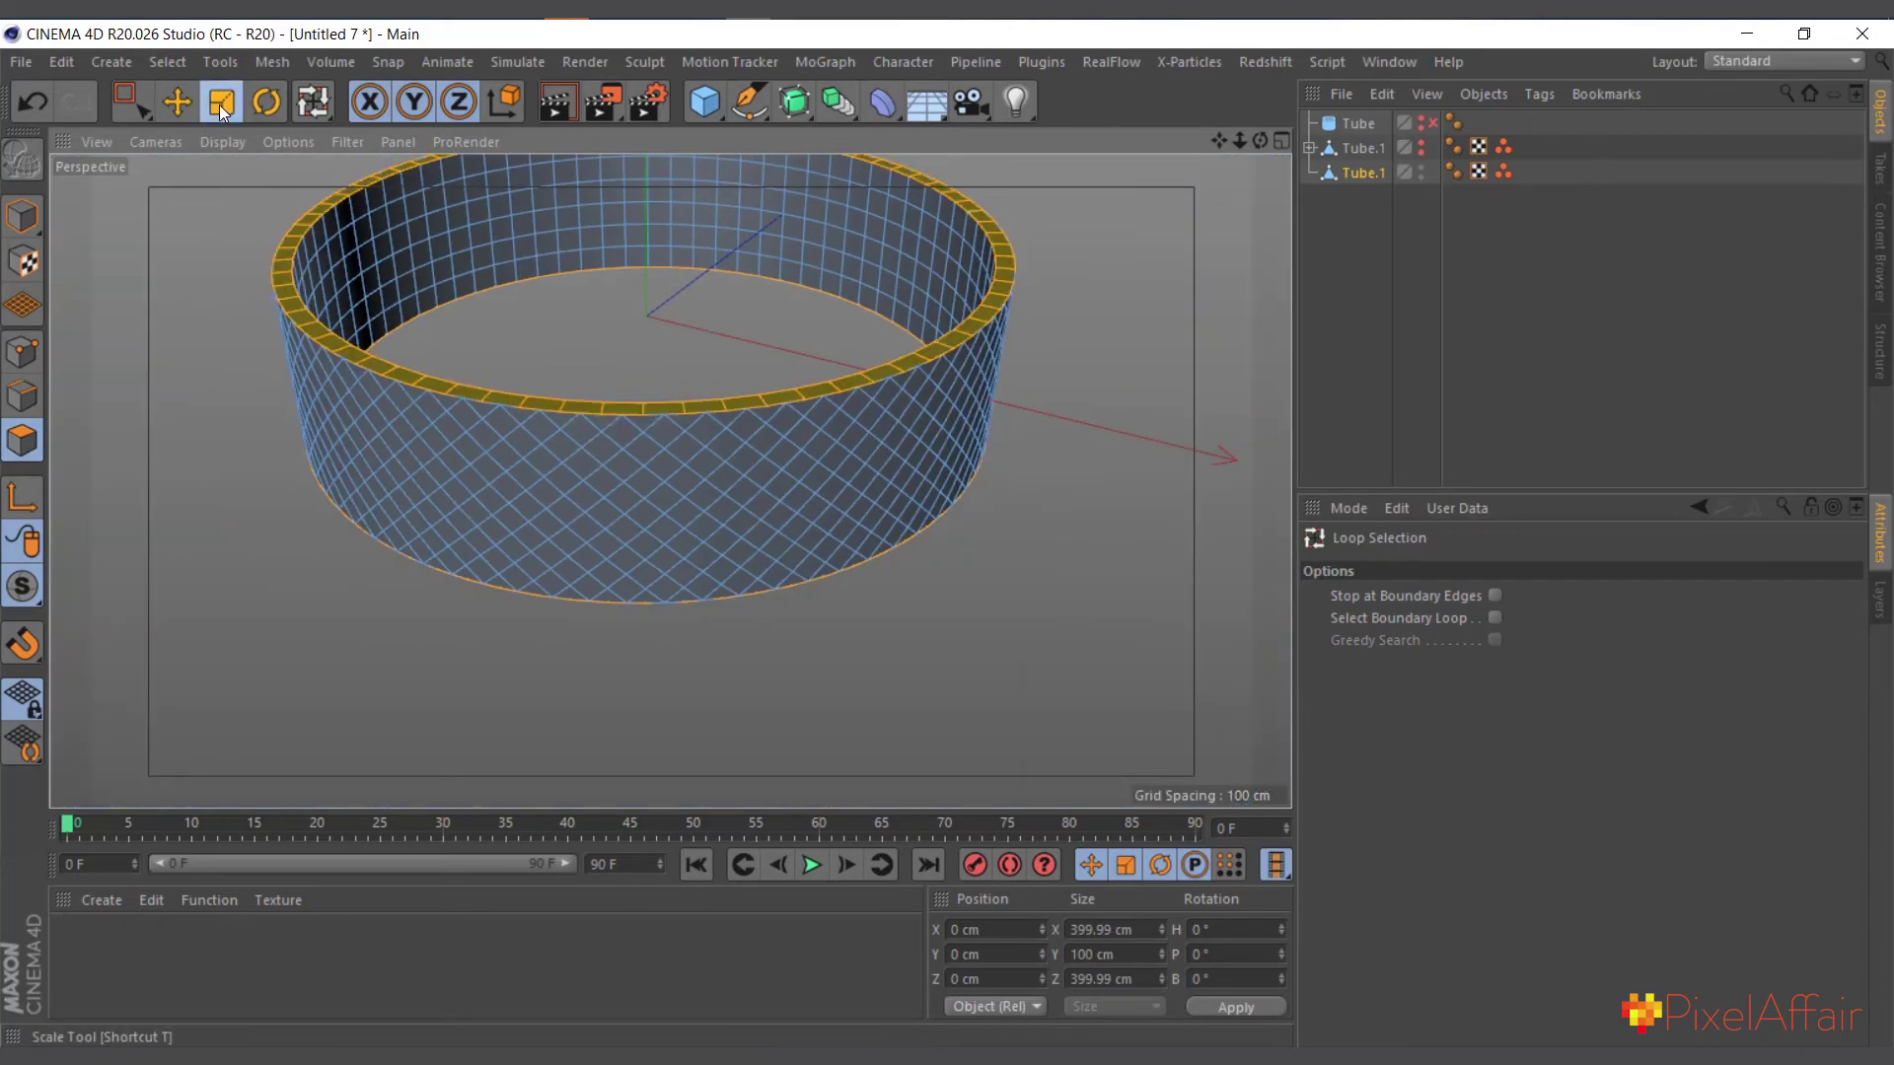
scroll(552, 316, up, 3)
scroll(592, 345, up, 1)
scroll(641, 295, down, 4)
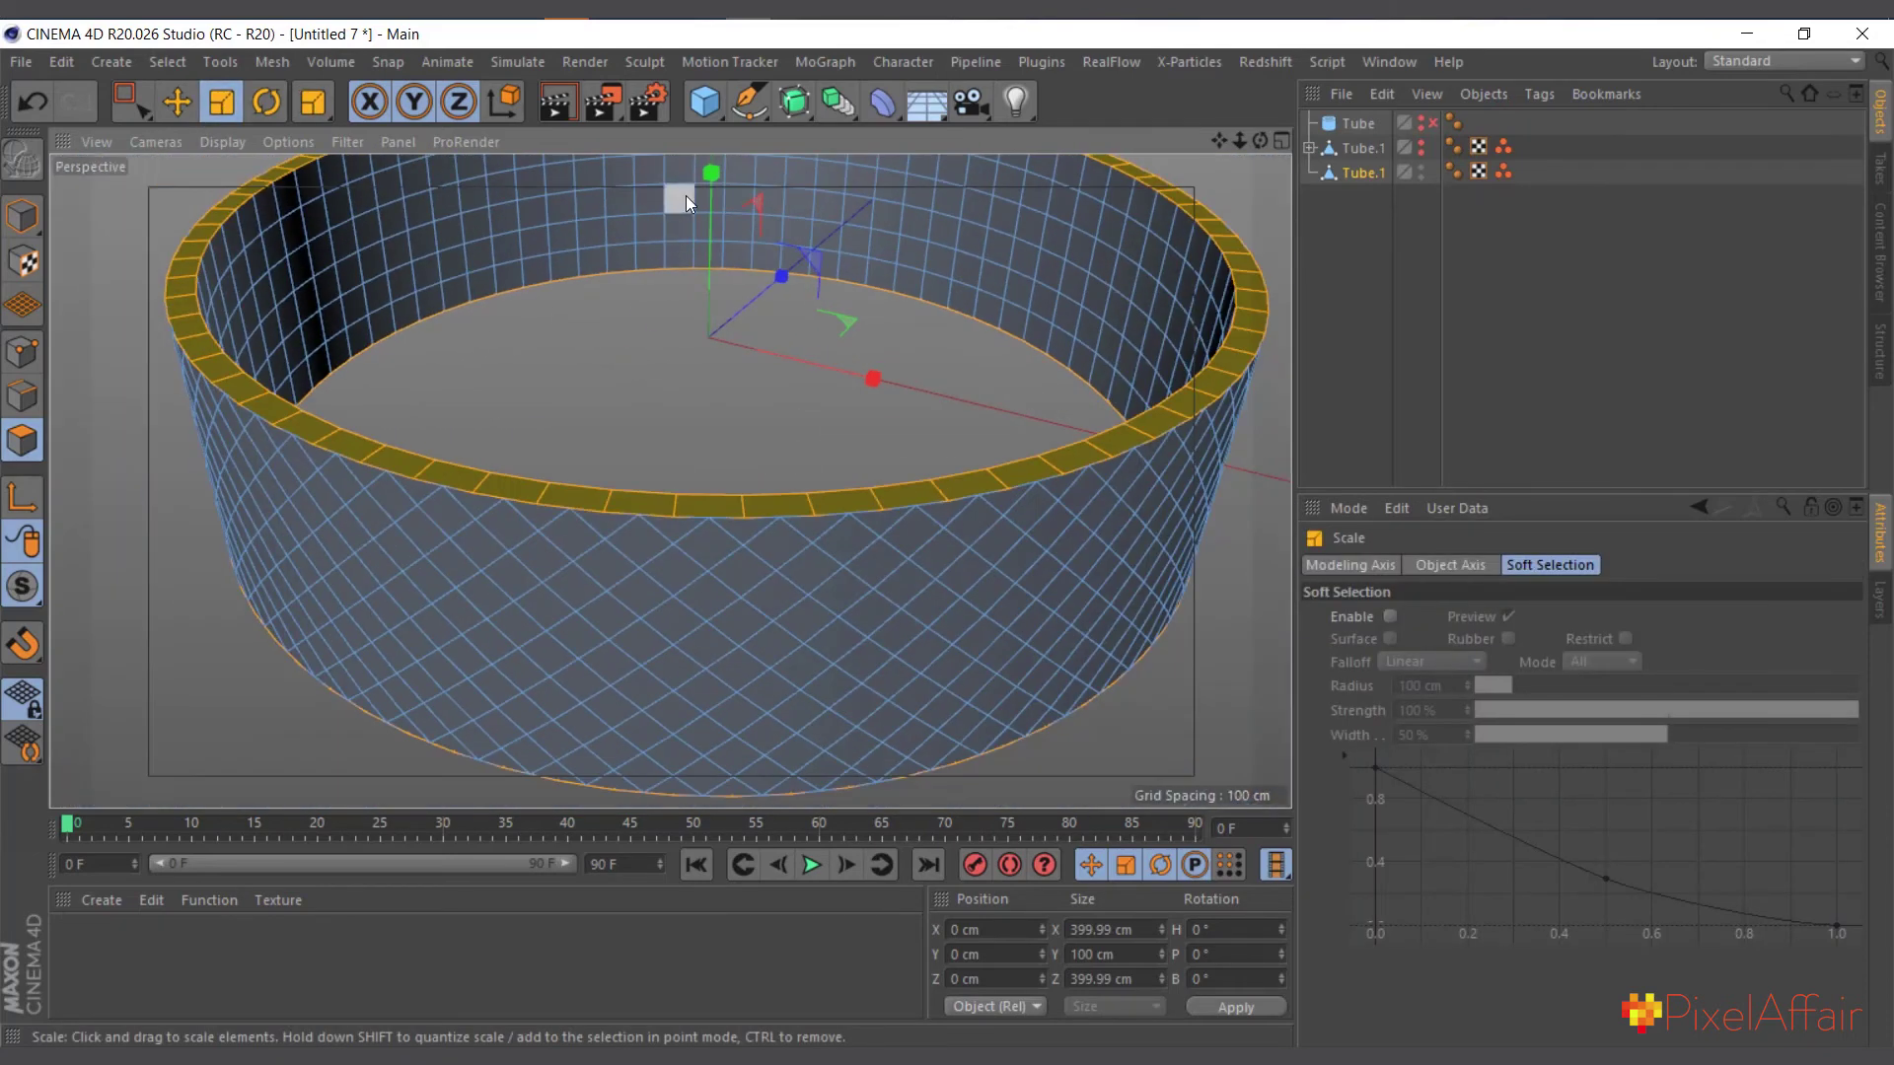
drag(710, 179, 704, 151)
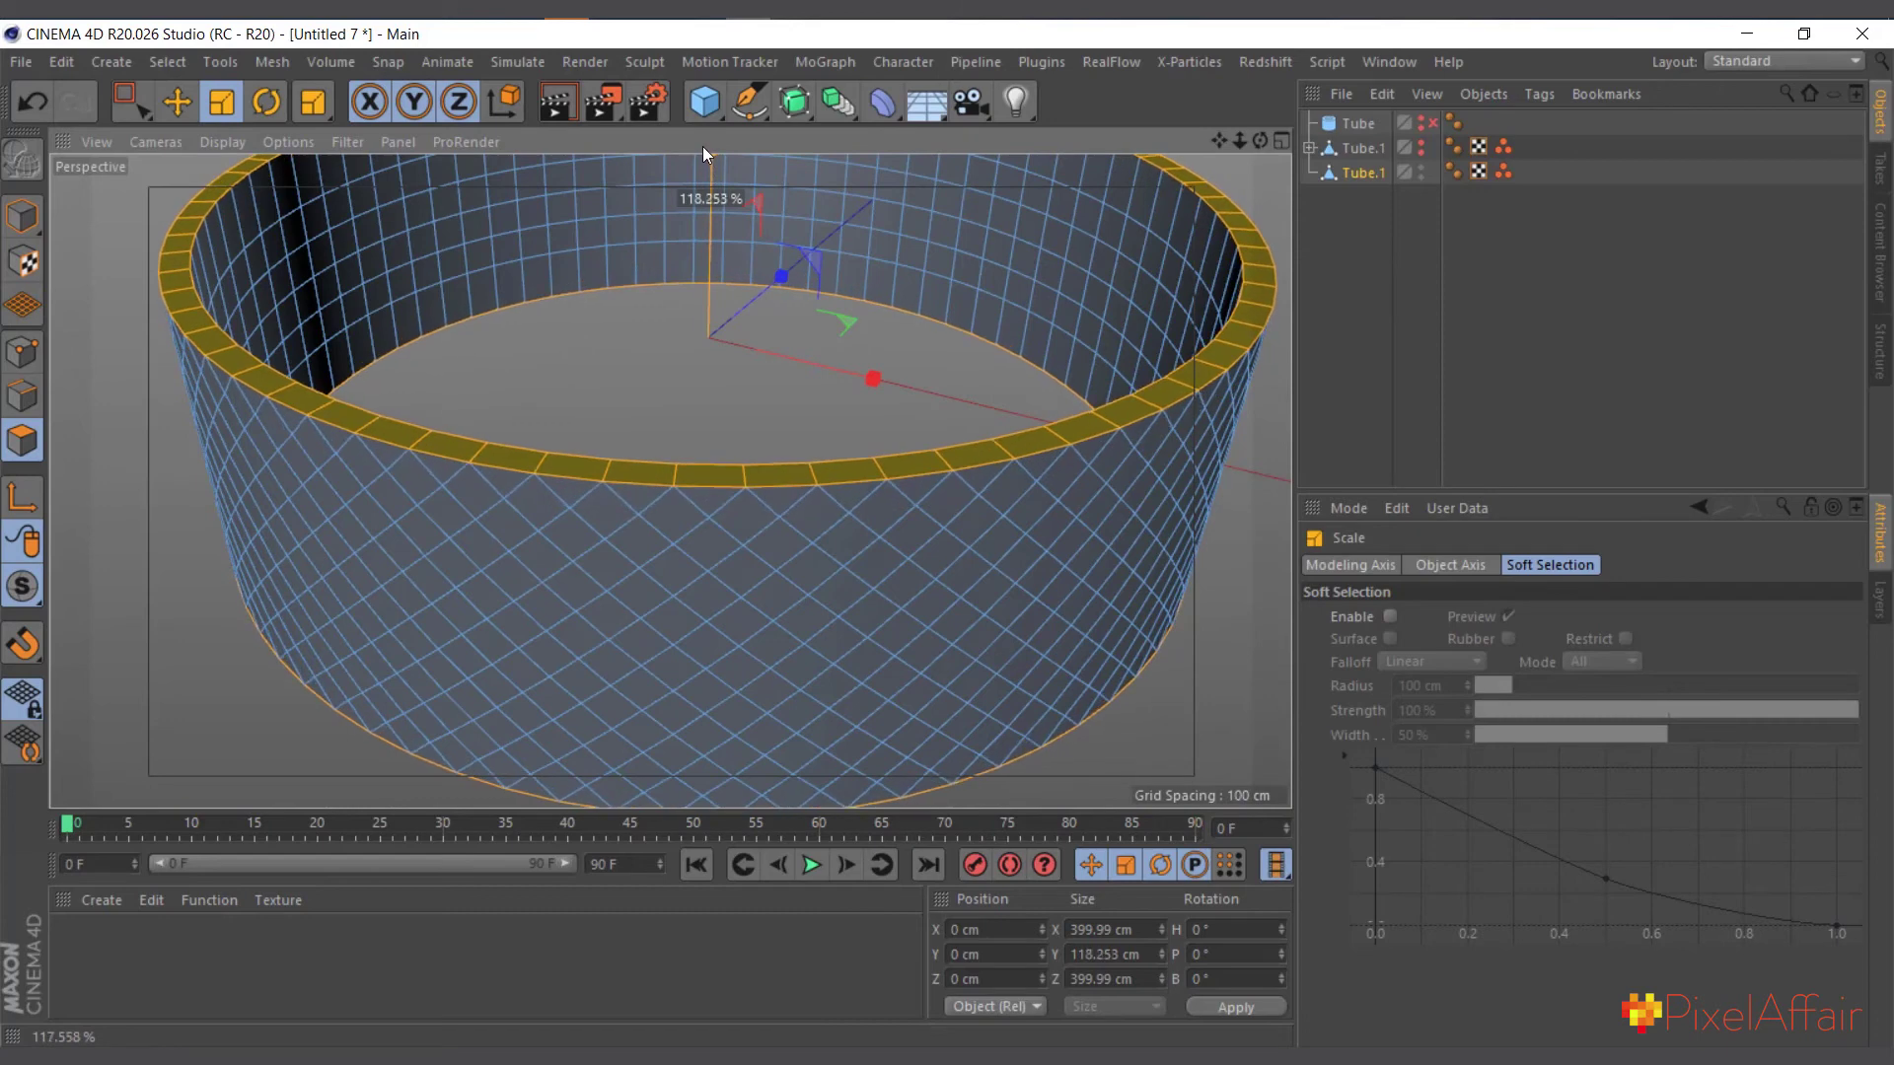
drag(703, 146, 703, 146)
scroll(791, 558, down, 2)
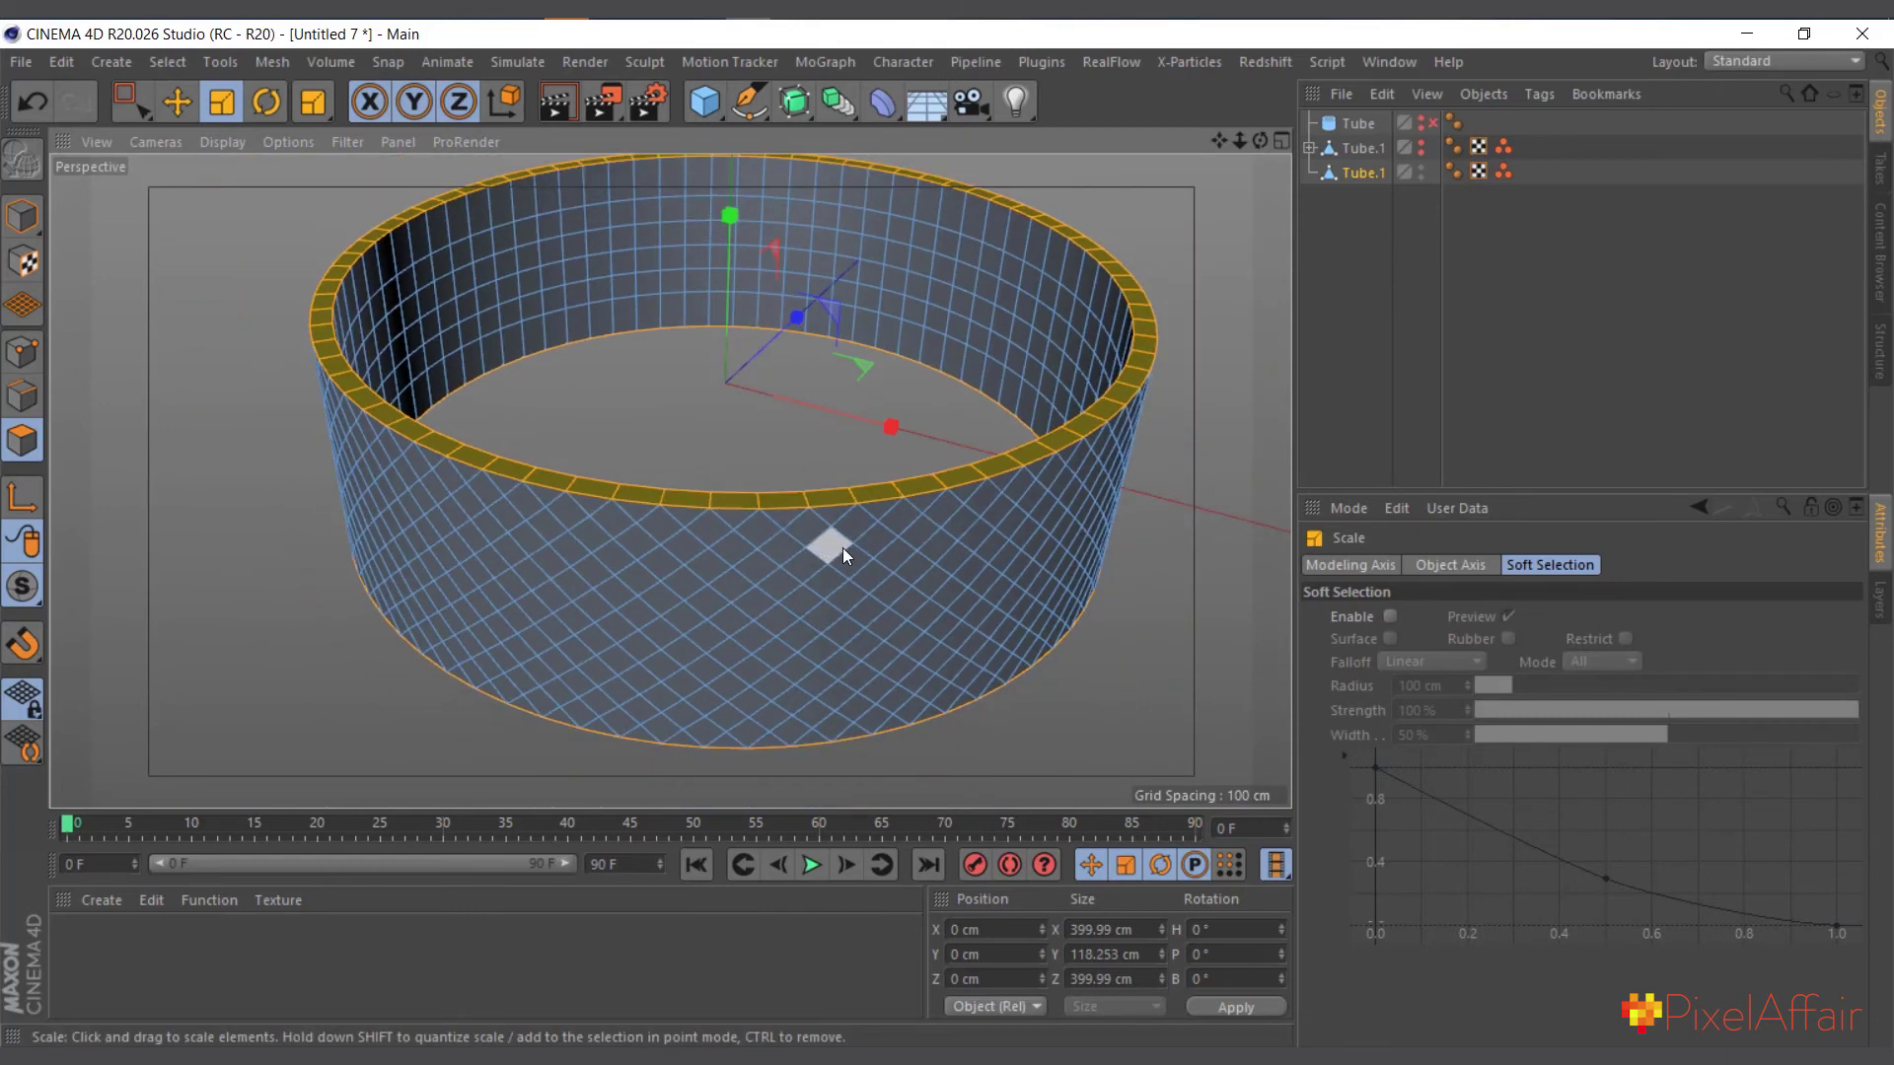
scroll(730, 547, up, 2)
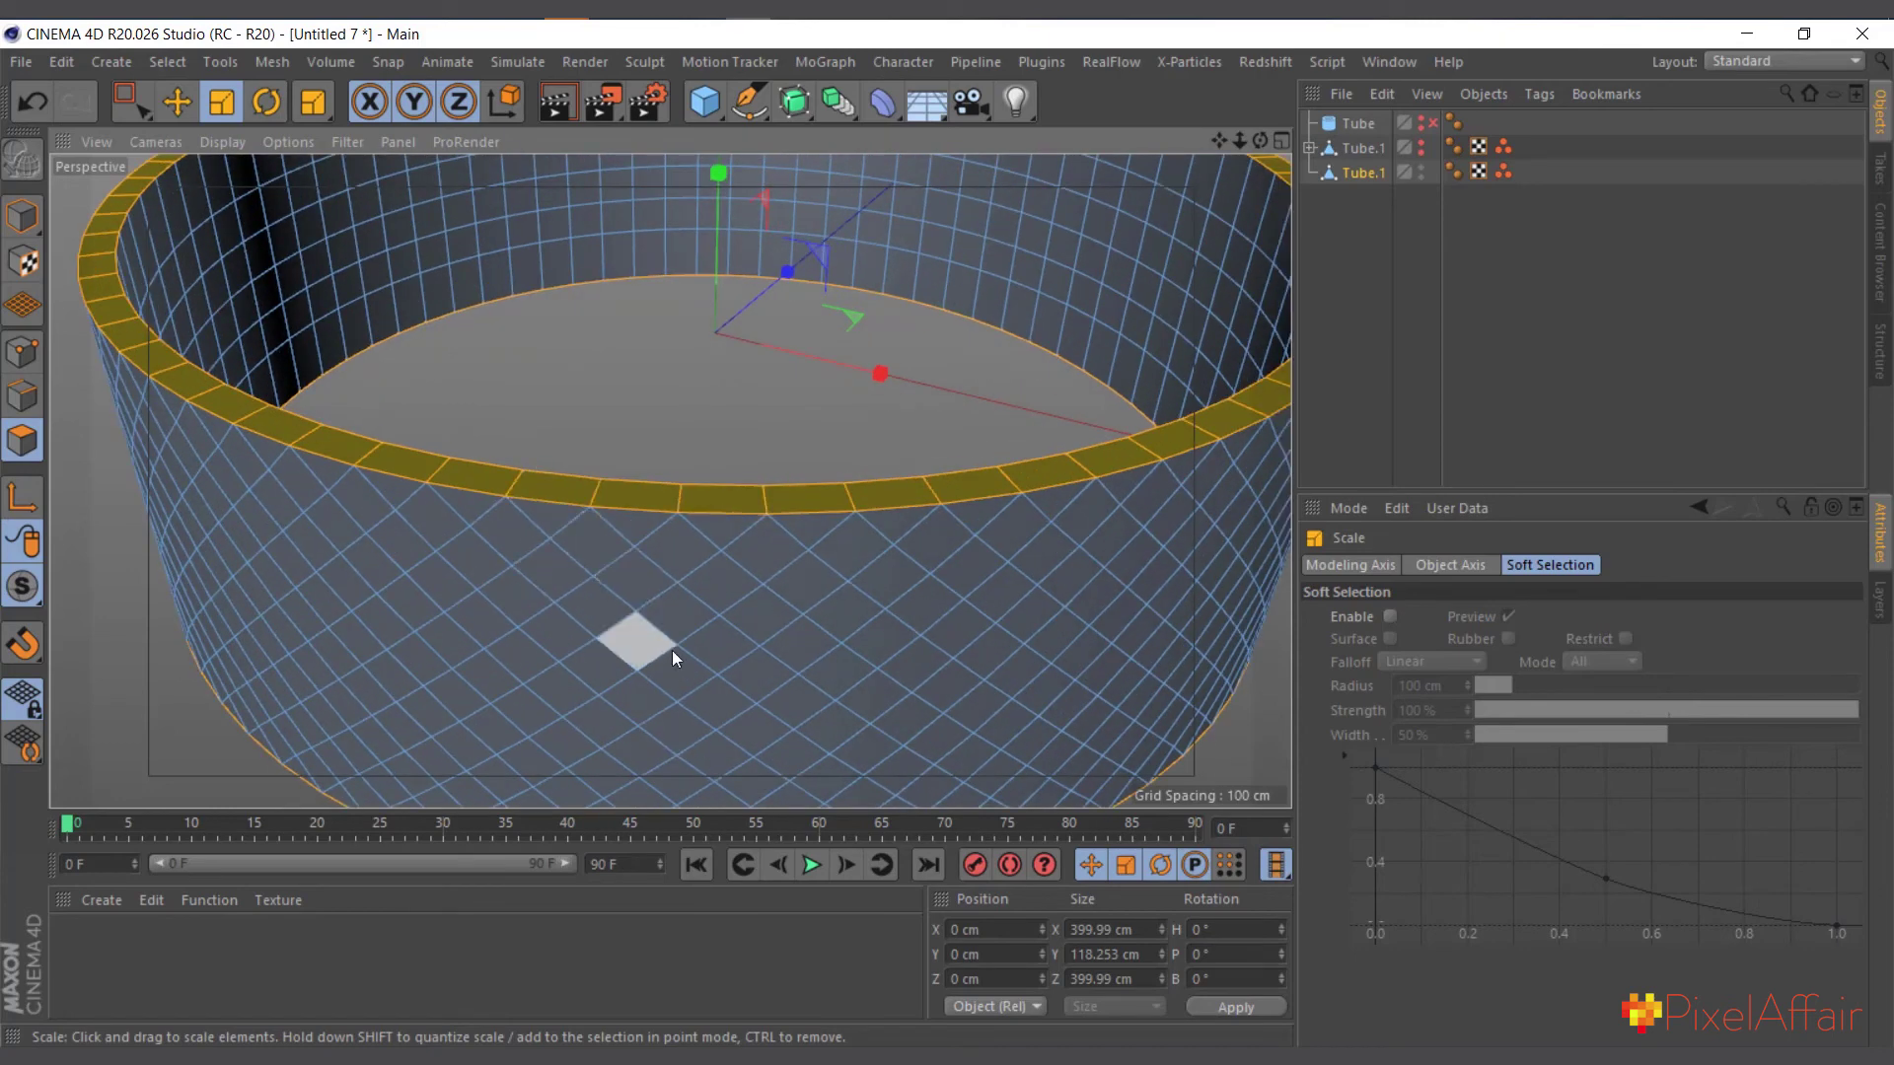
scroll(503, 566, down, 2)
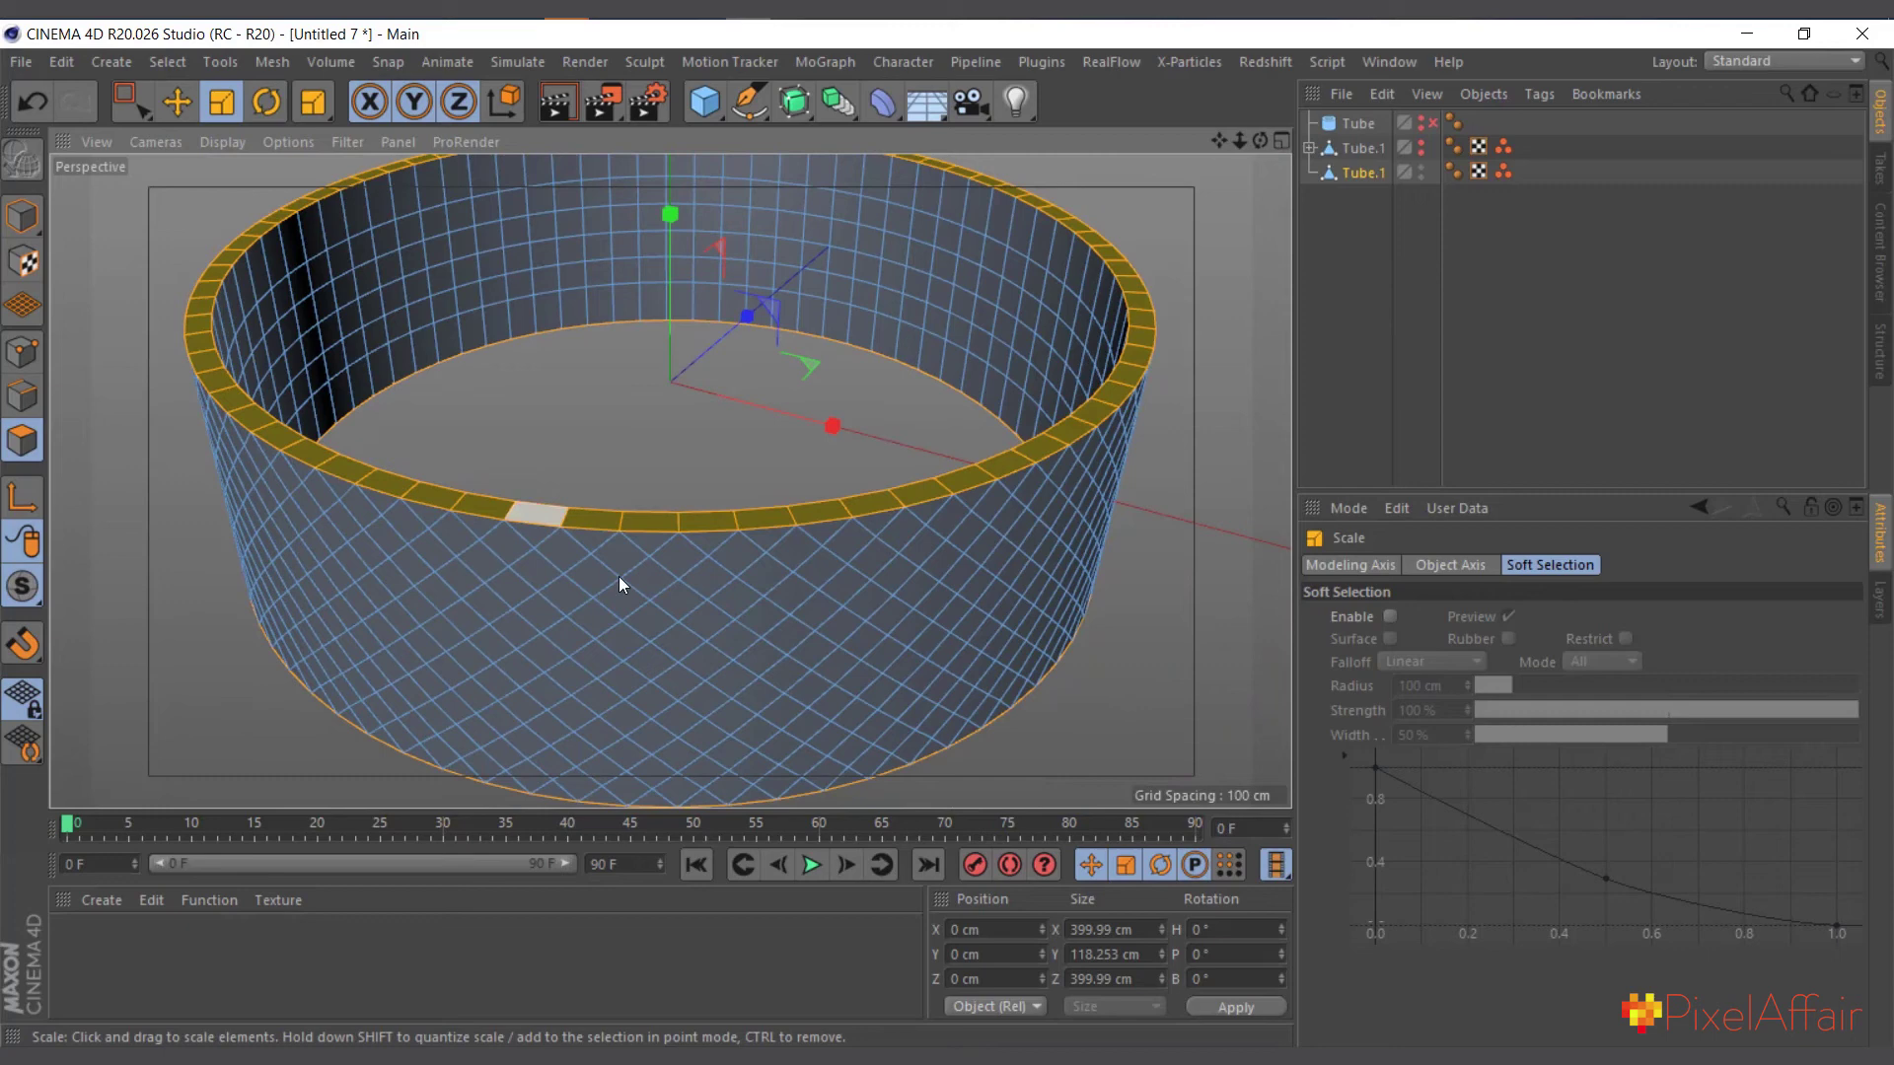
drag(1260, 146, 1253, 116)
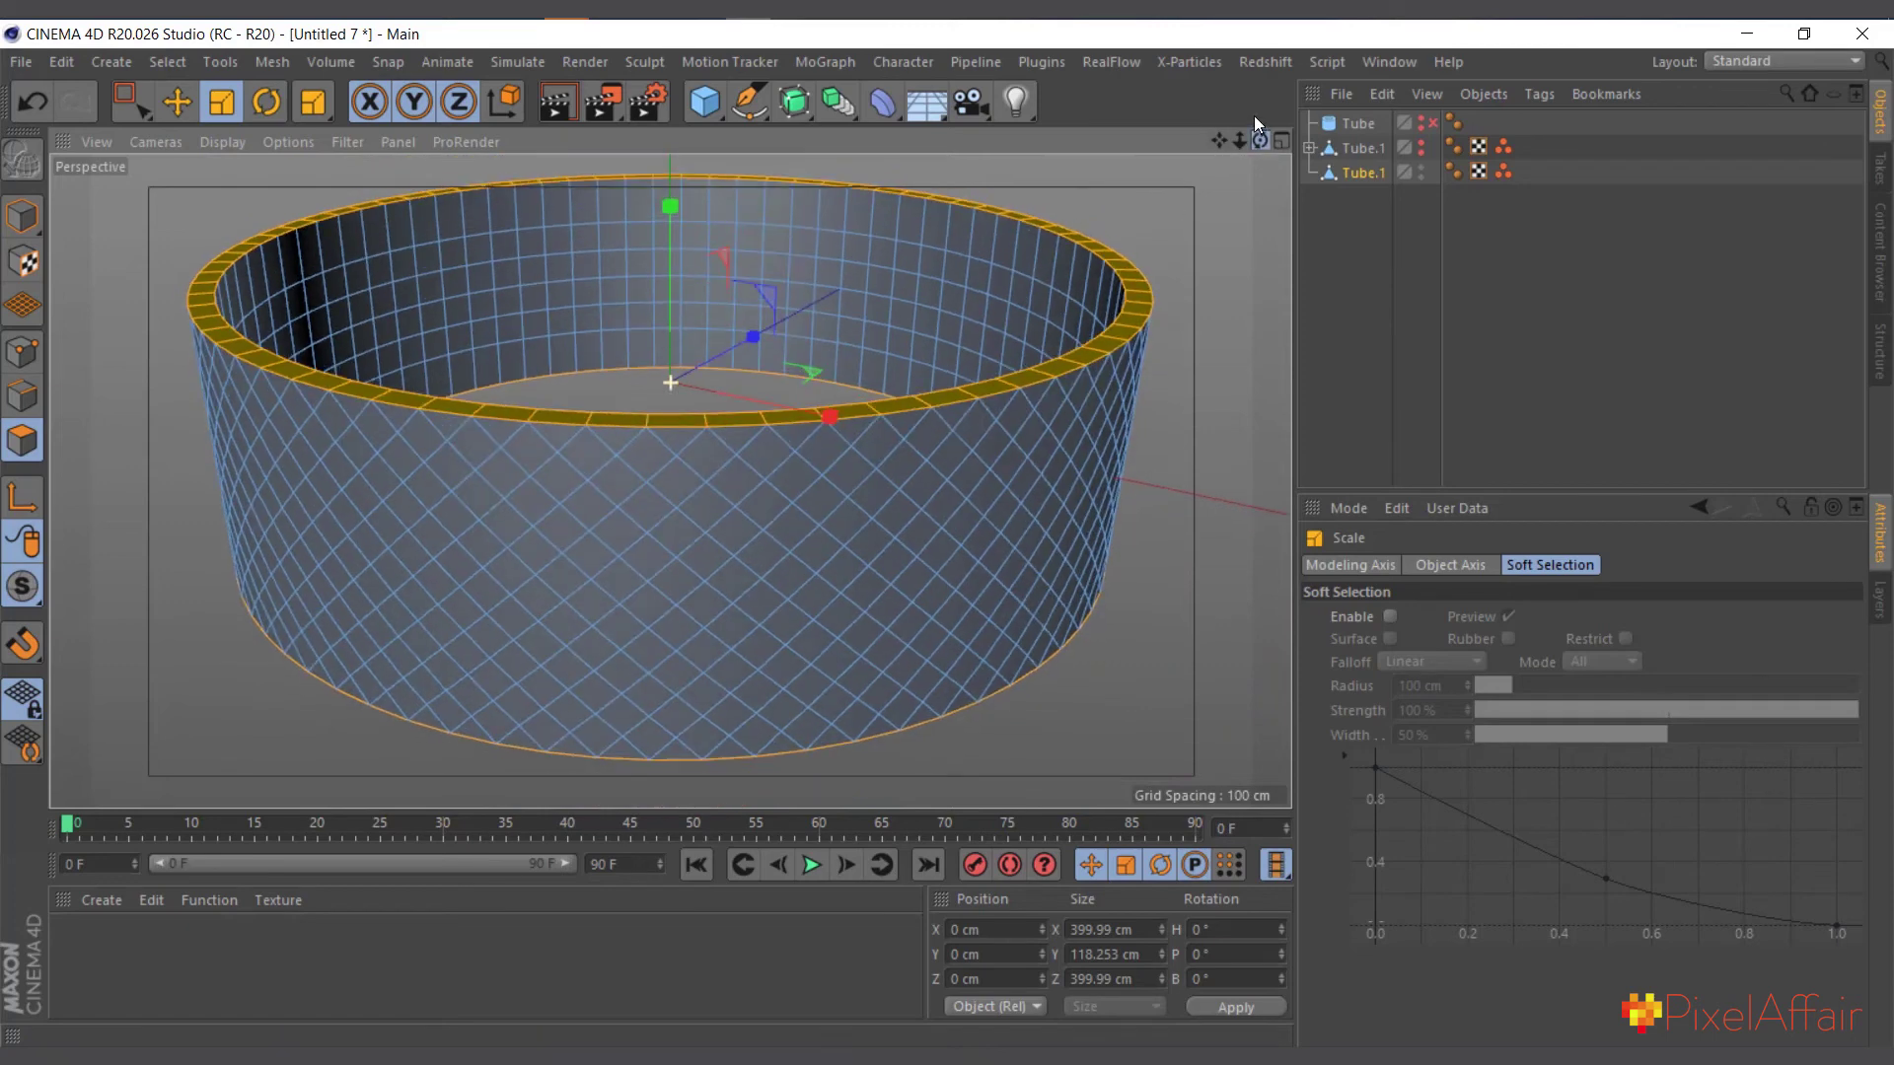
scroll(550, 361, up, 2)
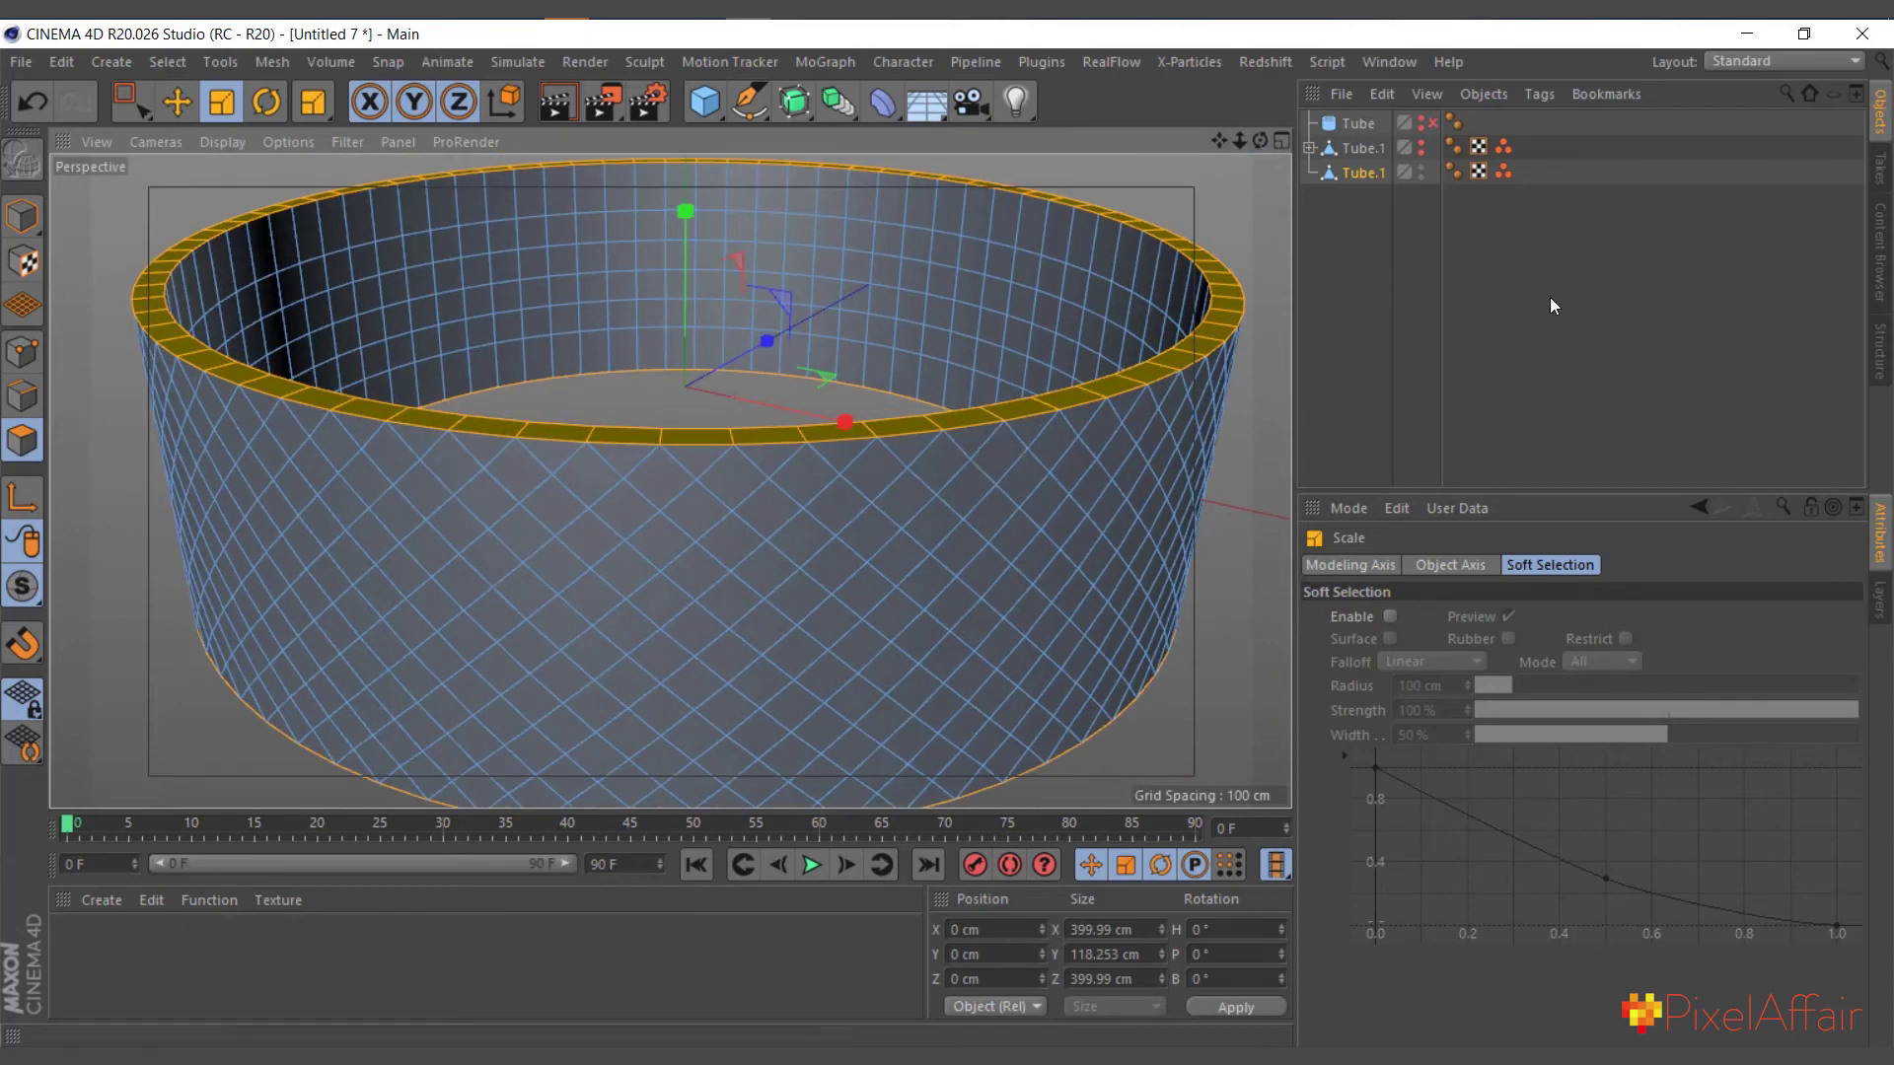
Select the tube's whole outer wall with Phong Break Selection and store it as a polygon selection tag.
click(1361, 169)
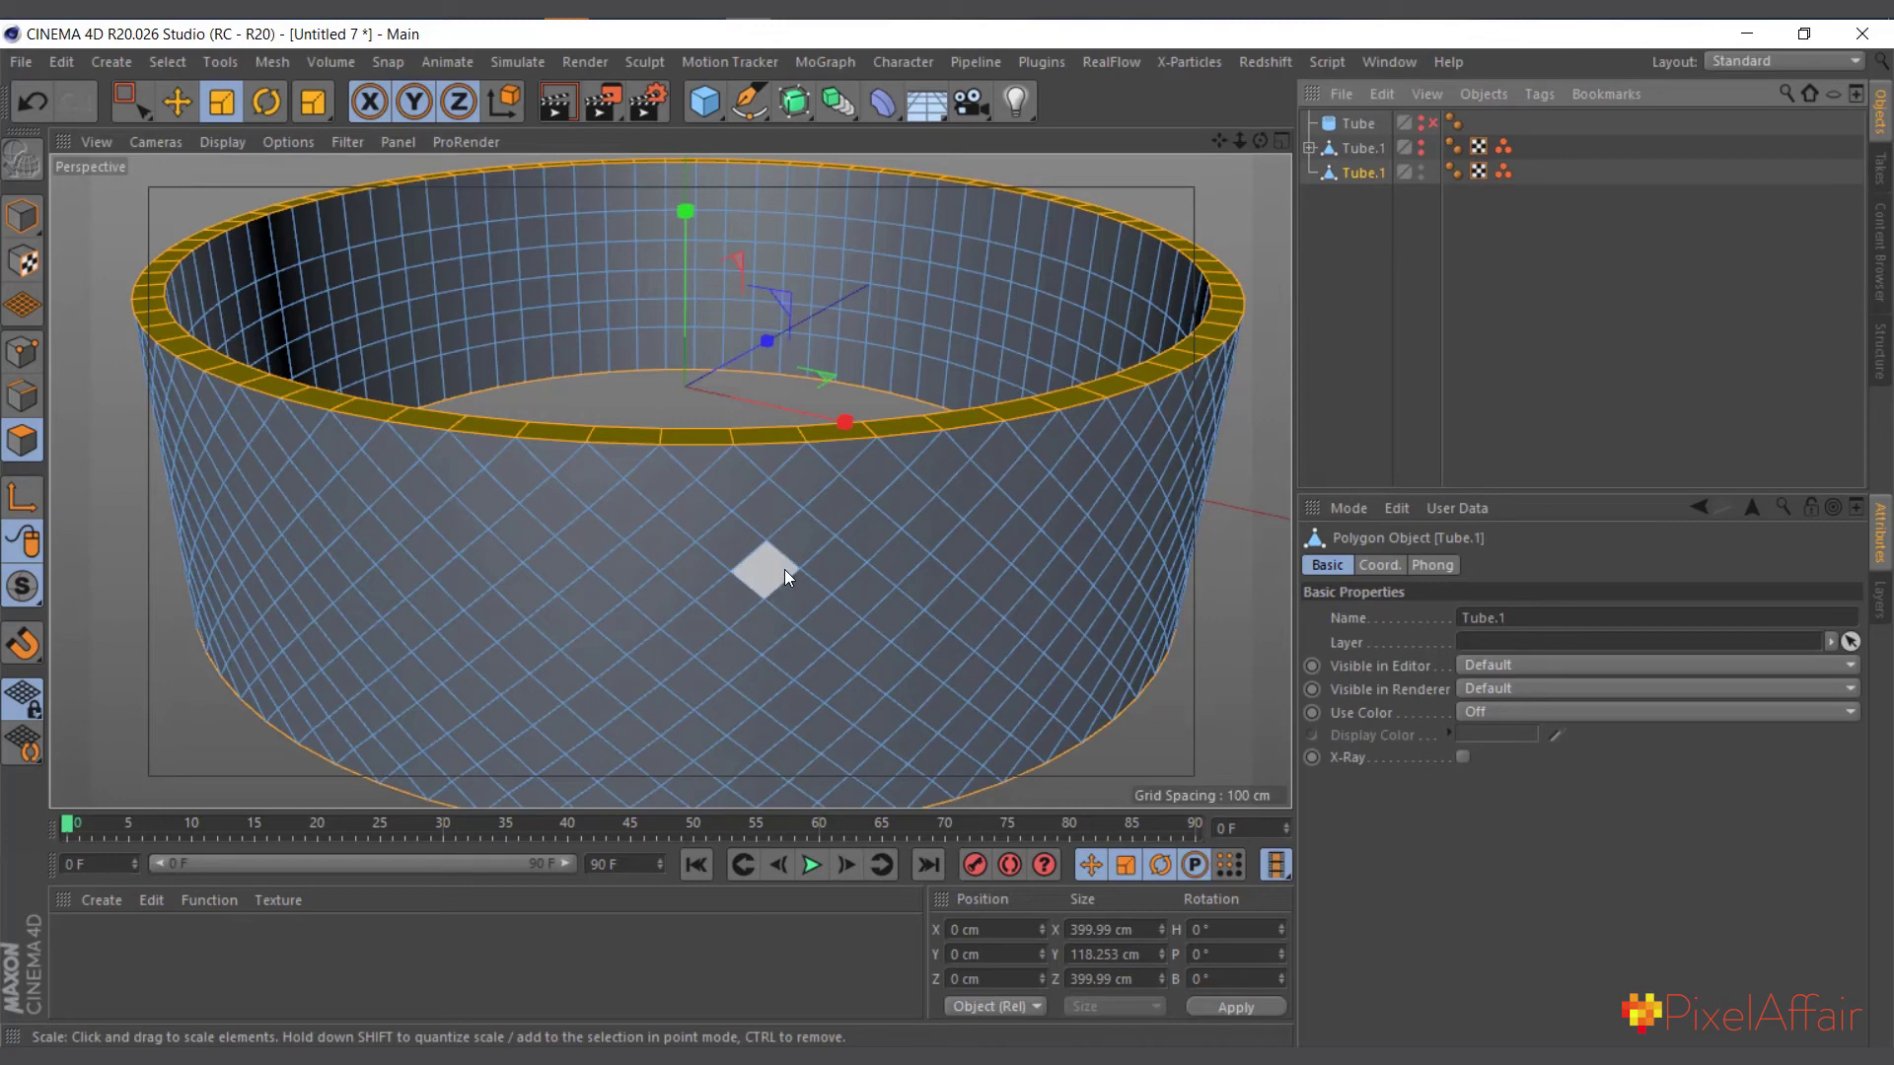
key(ctrl+shift+p)
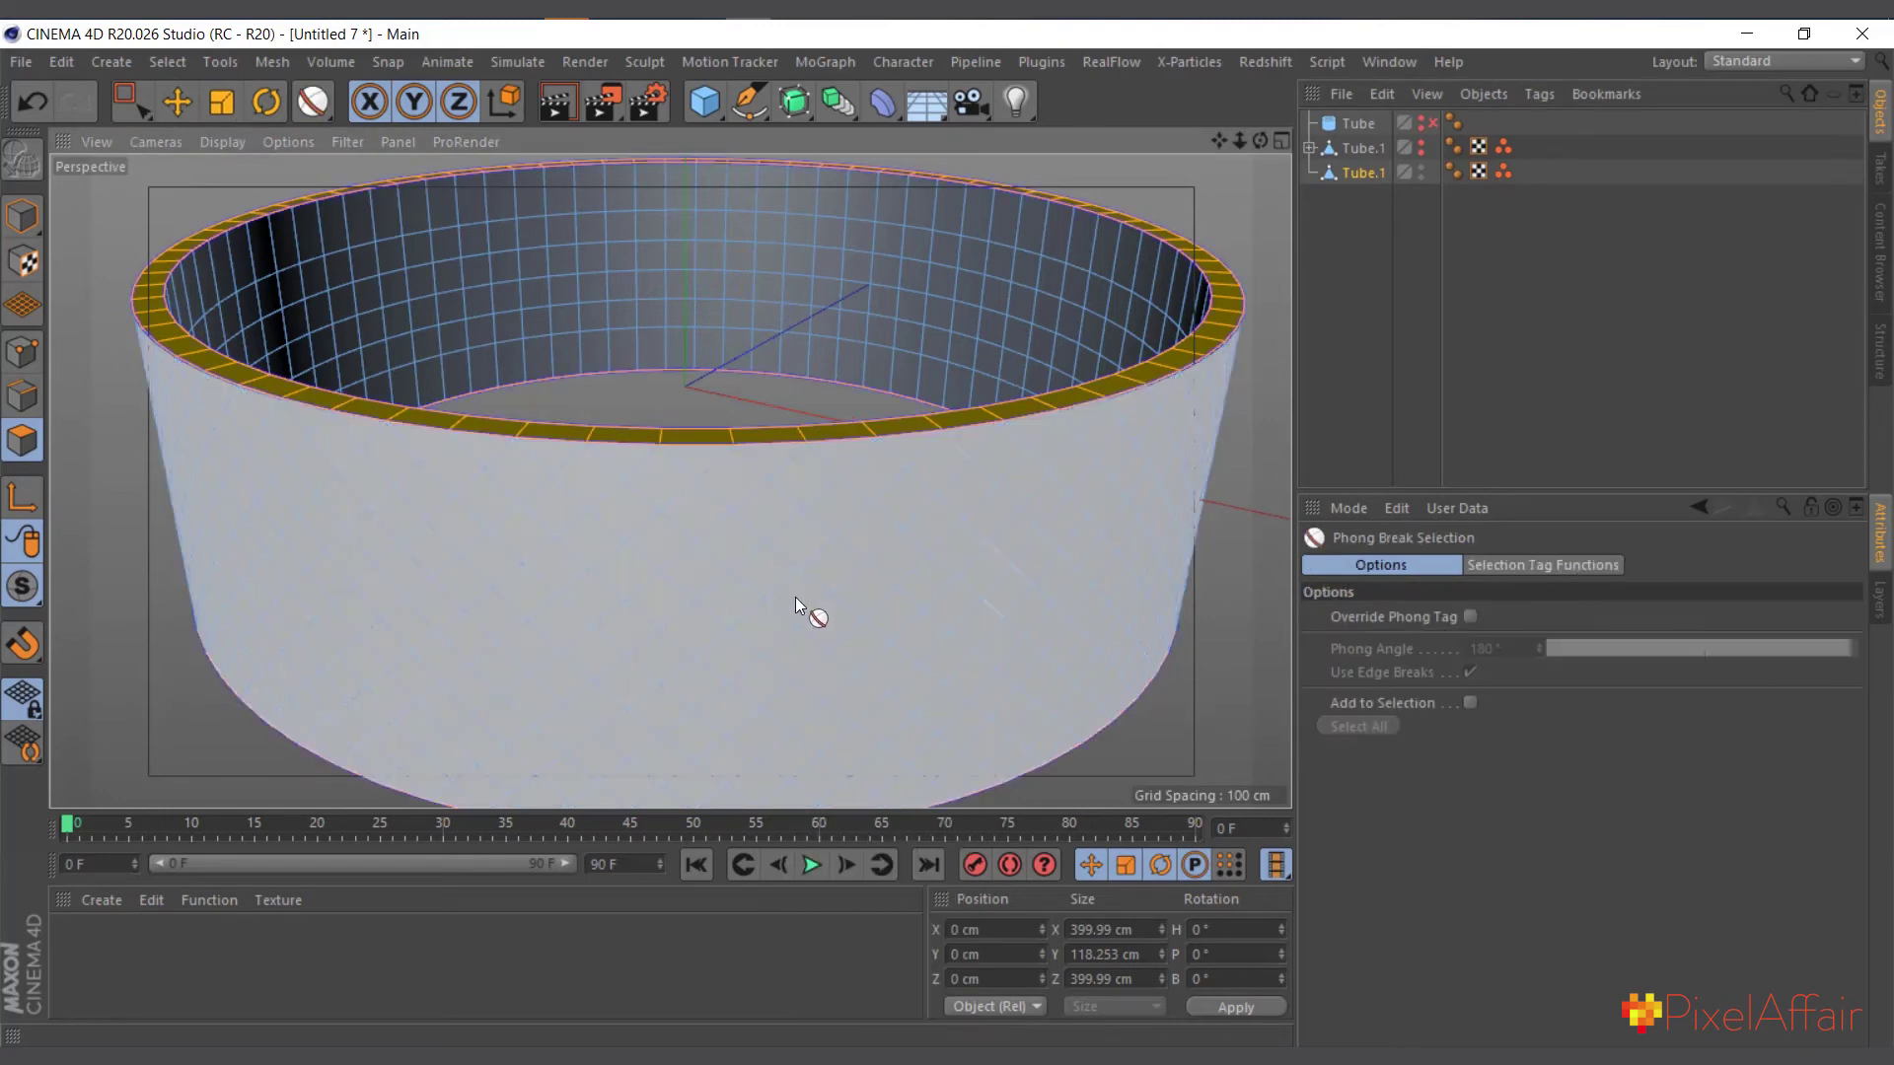
double_click(736, 617)
scroll(596, 483, down, 3)
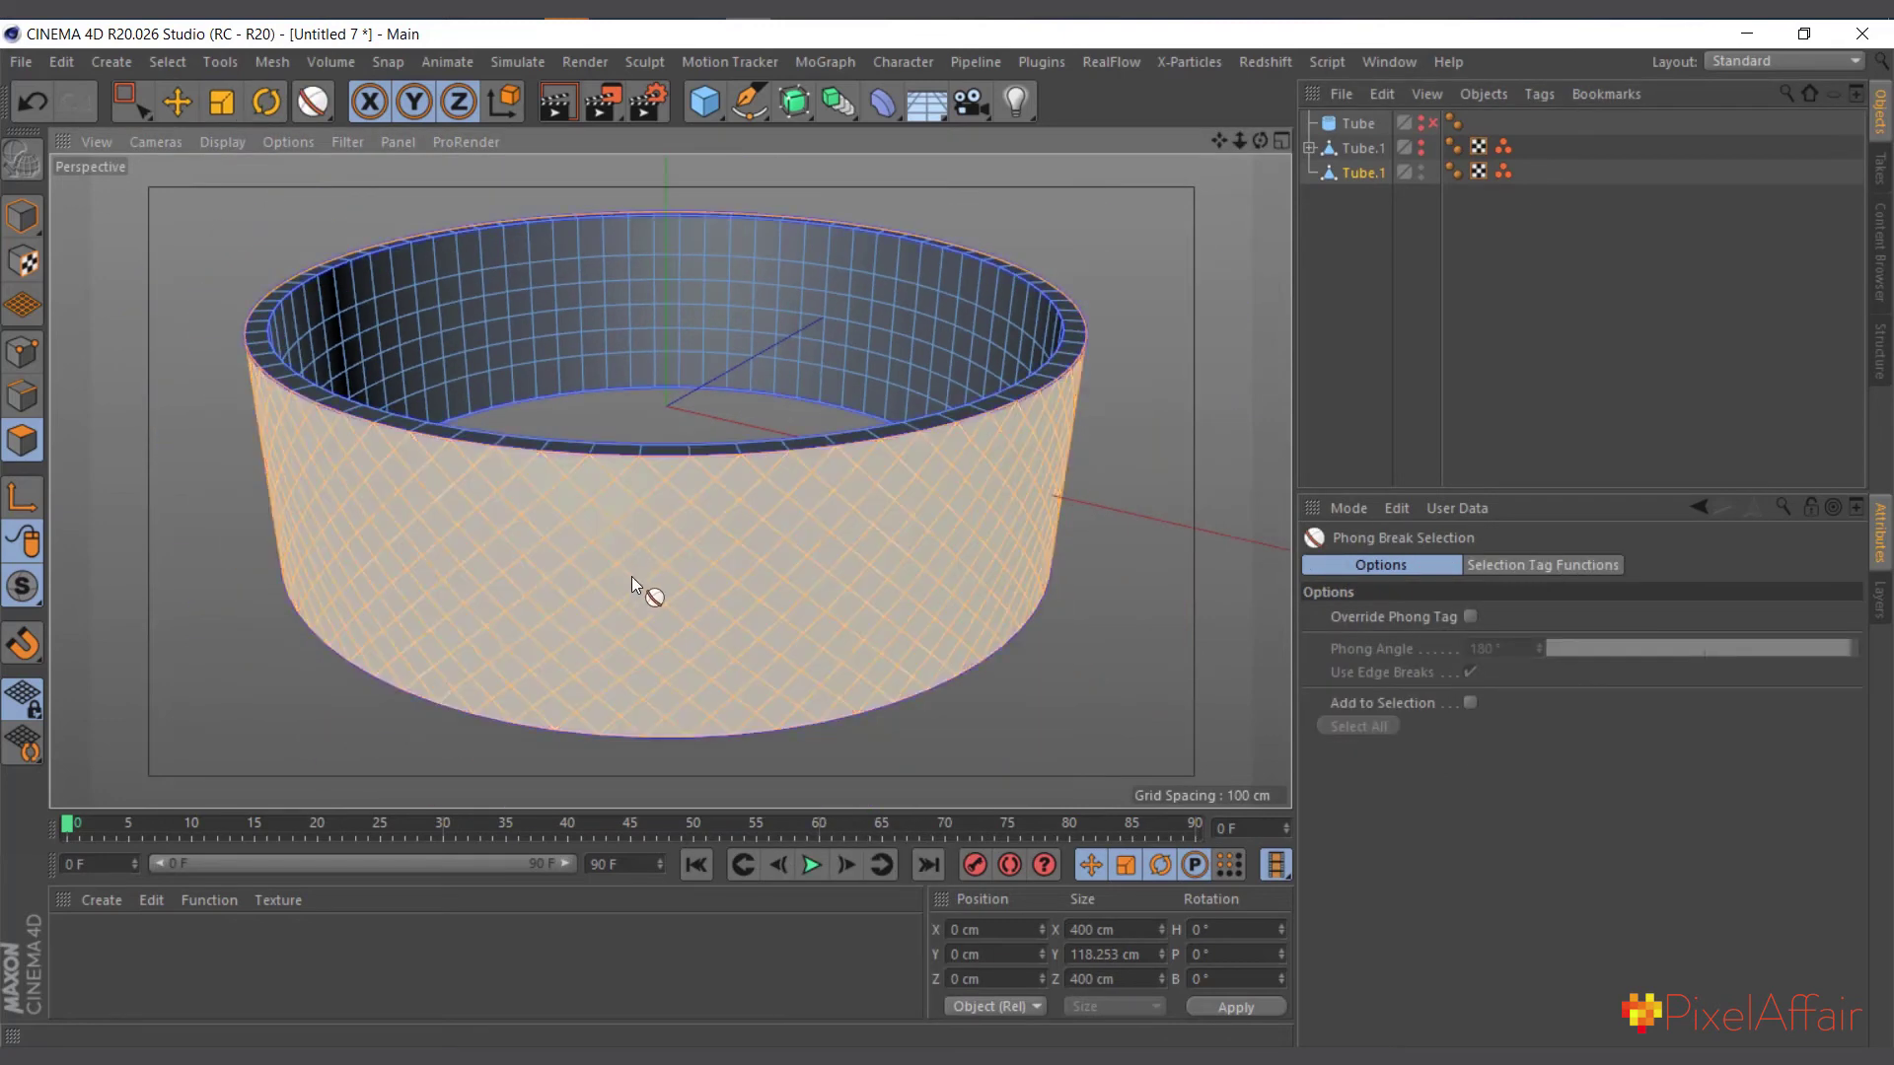
click(185, 65)
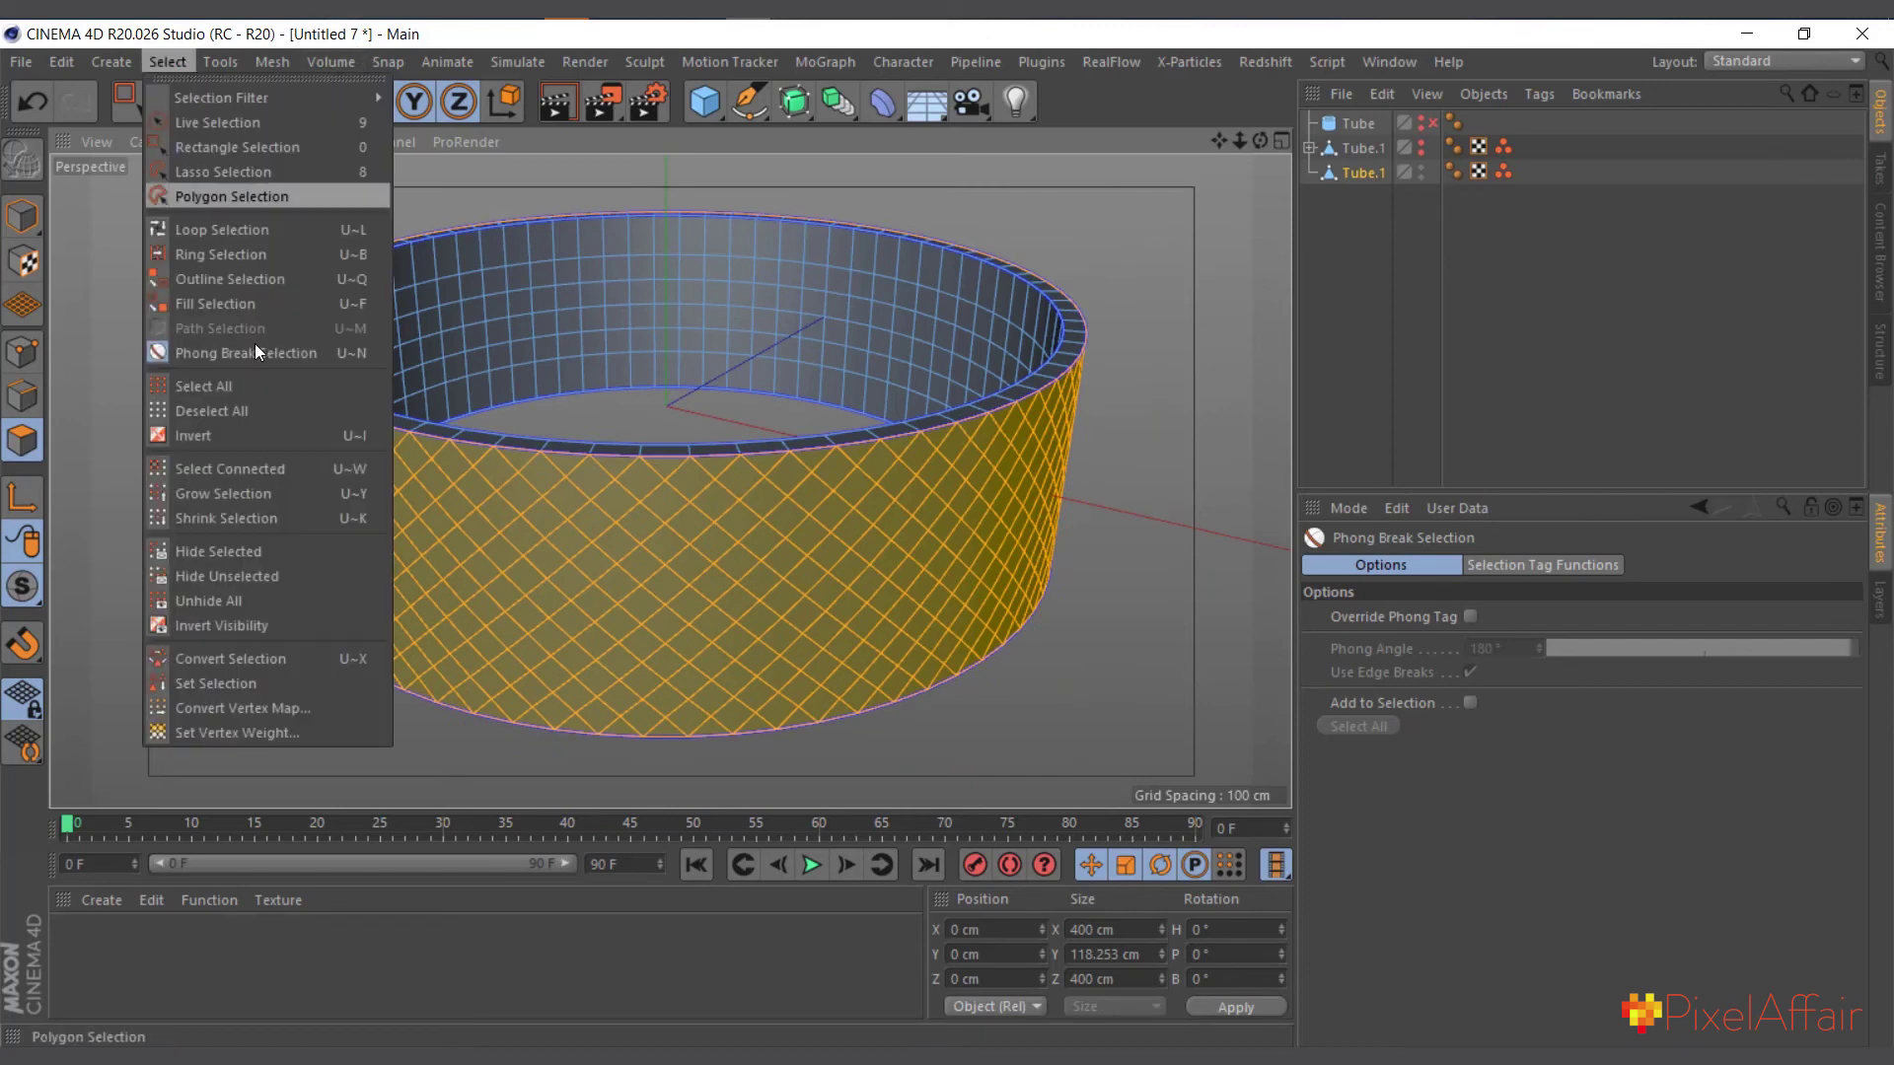
click(259, 685)
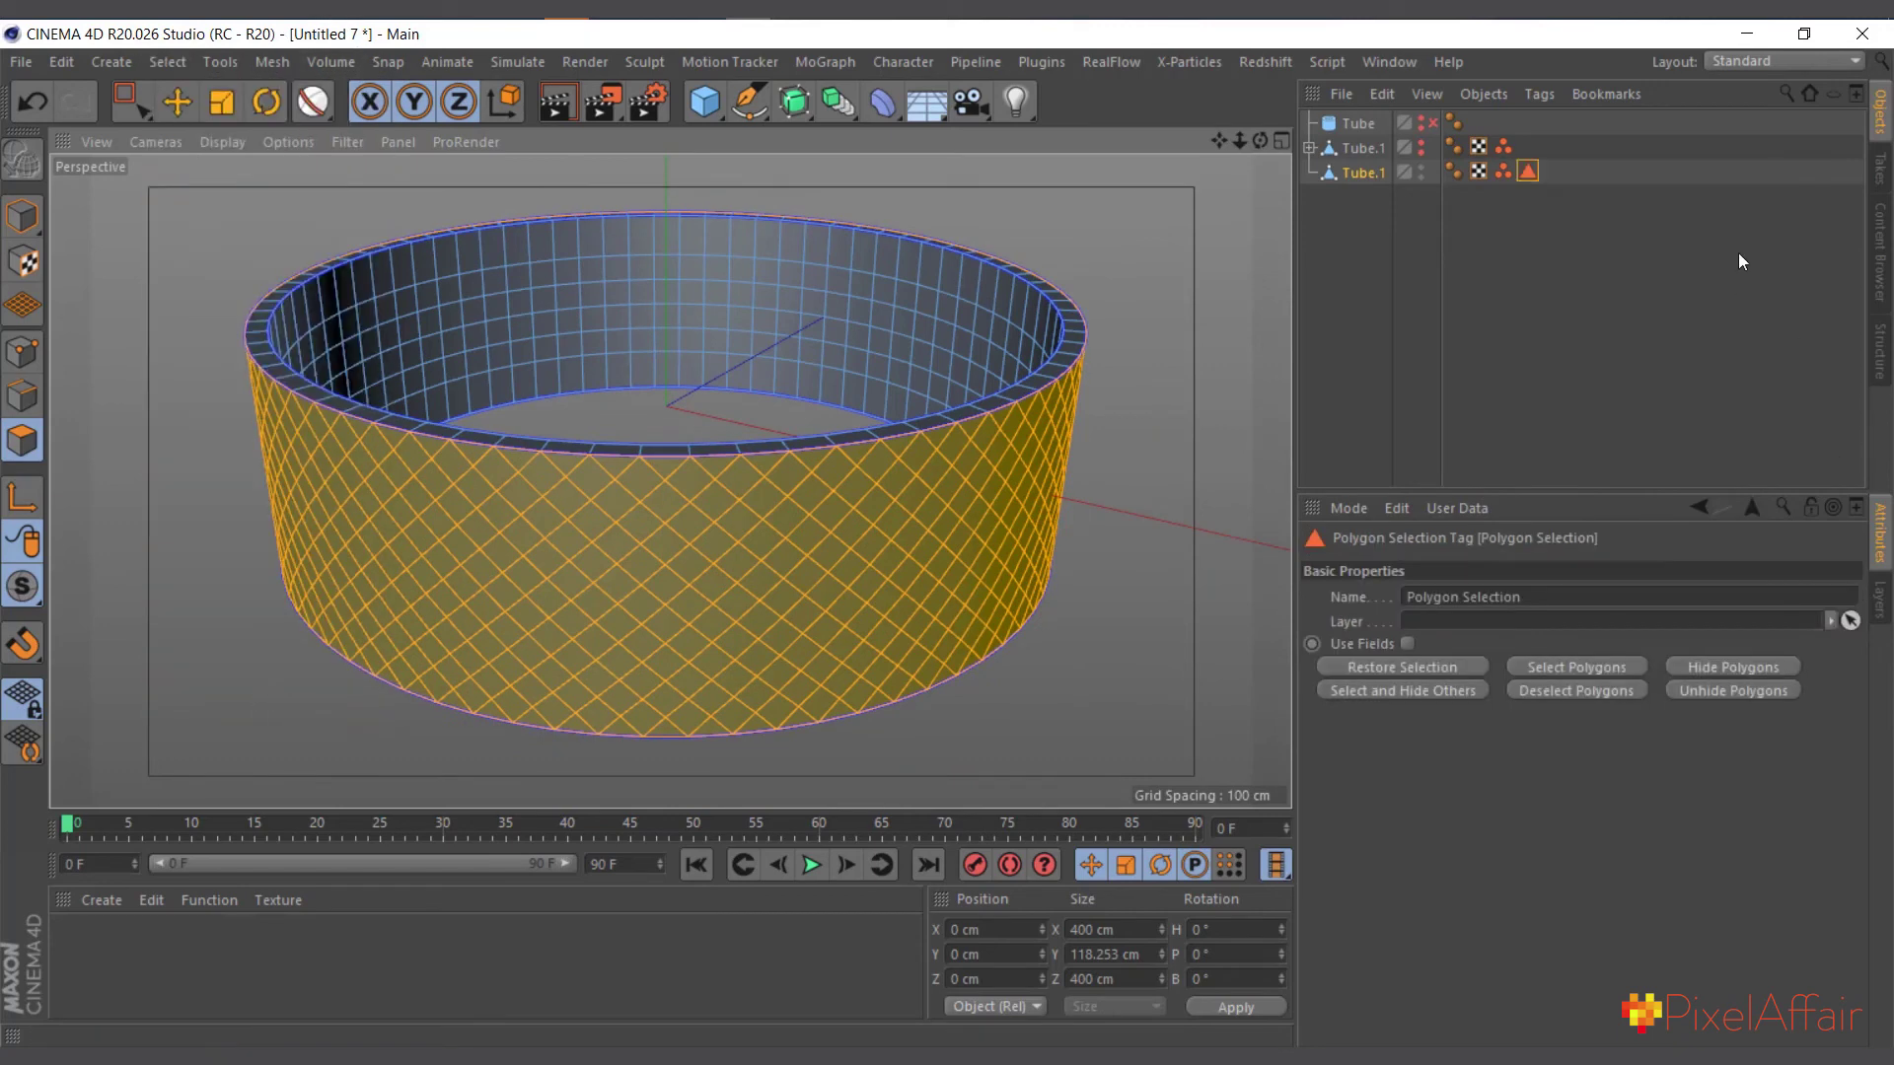
Add a MoExtrude deformer under the baked Tube.1 and restrict it to the stored outer-wall Polygon Selection.
click(850, 63)
click(873, 531)
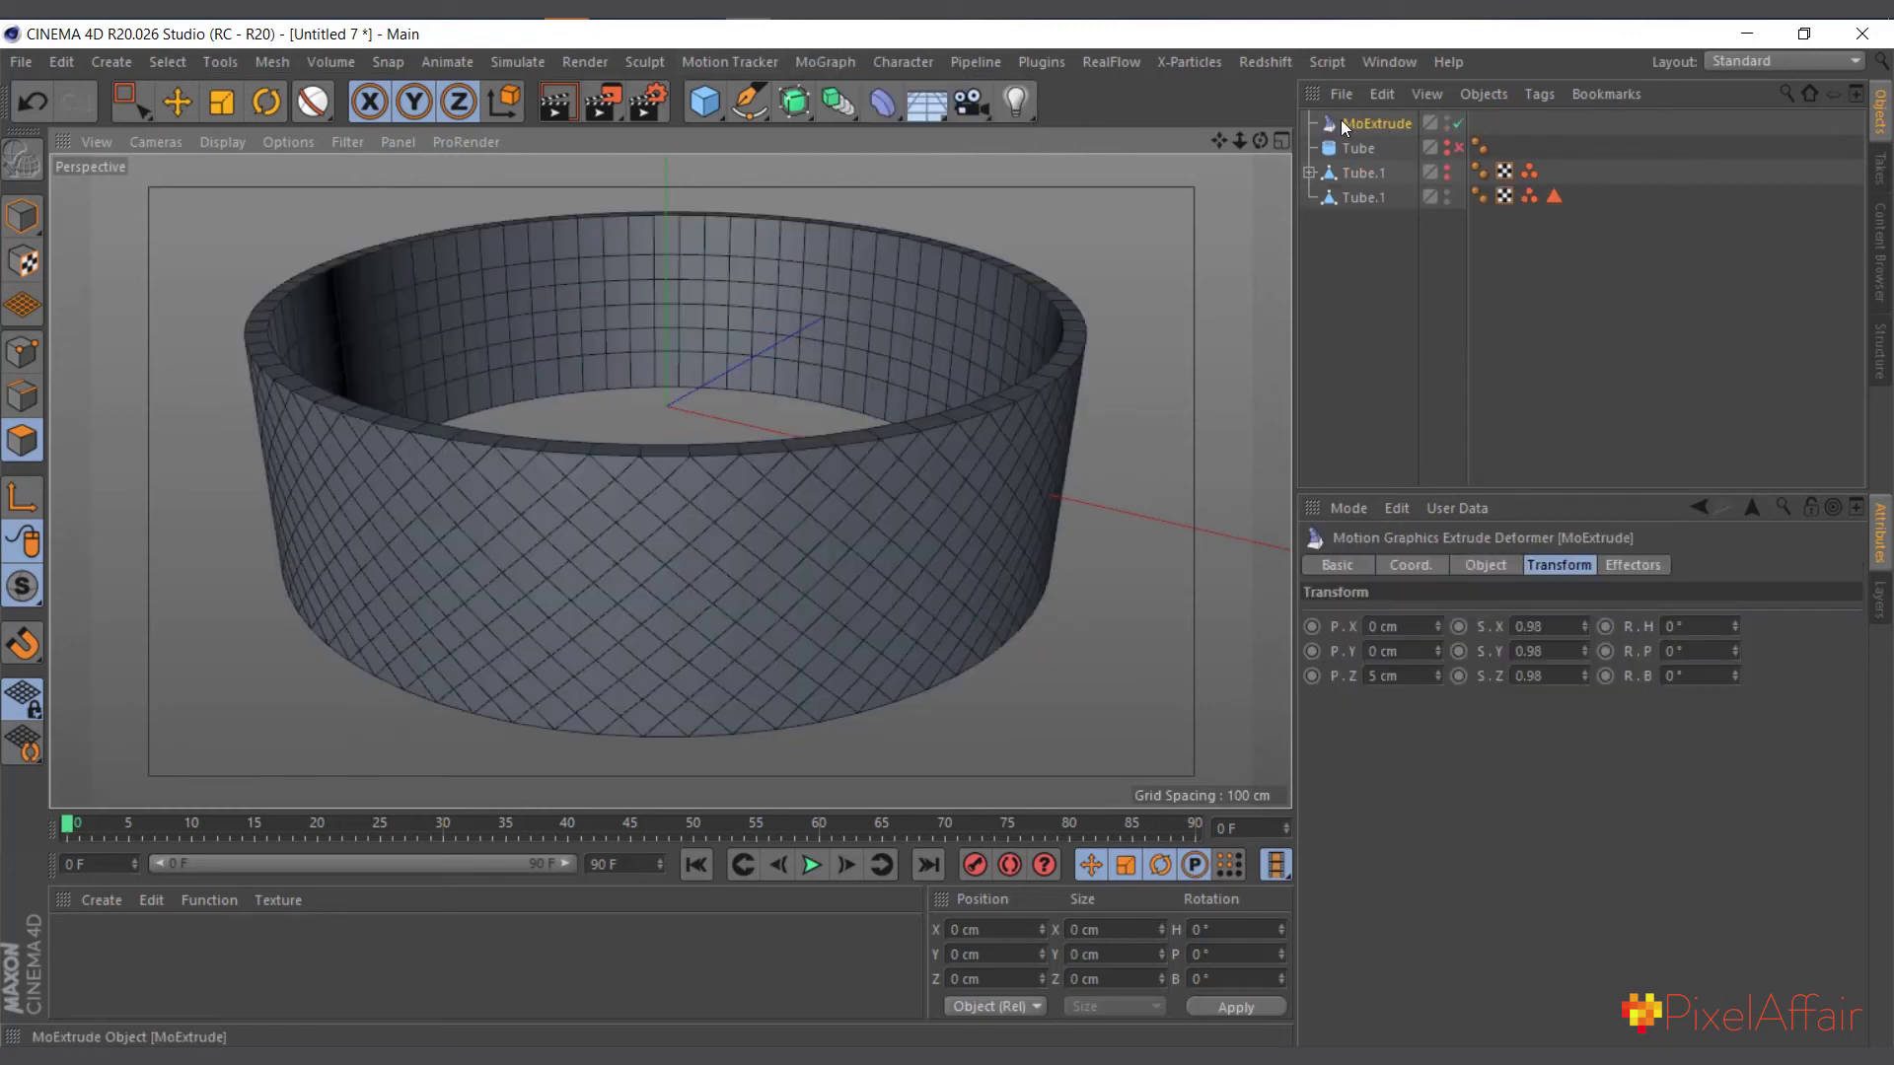
drag(1354, 120, 1367, 195)
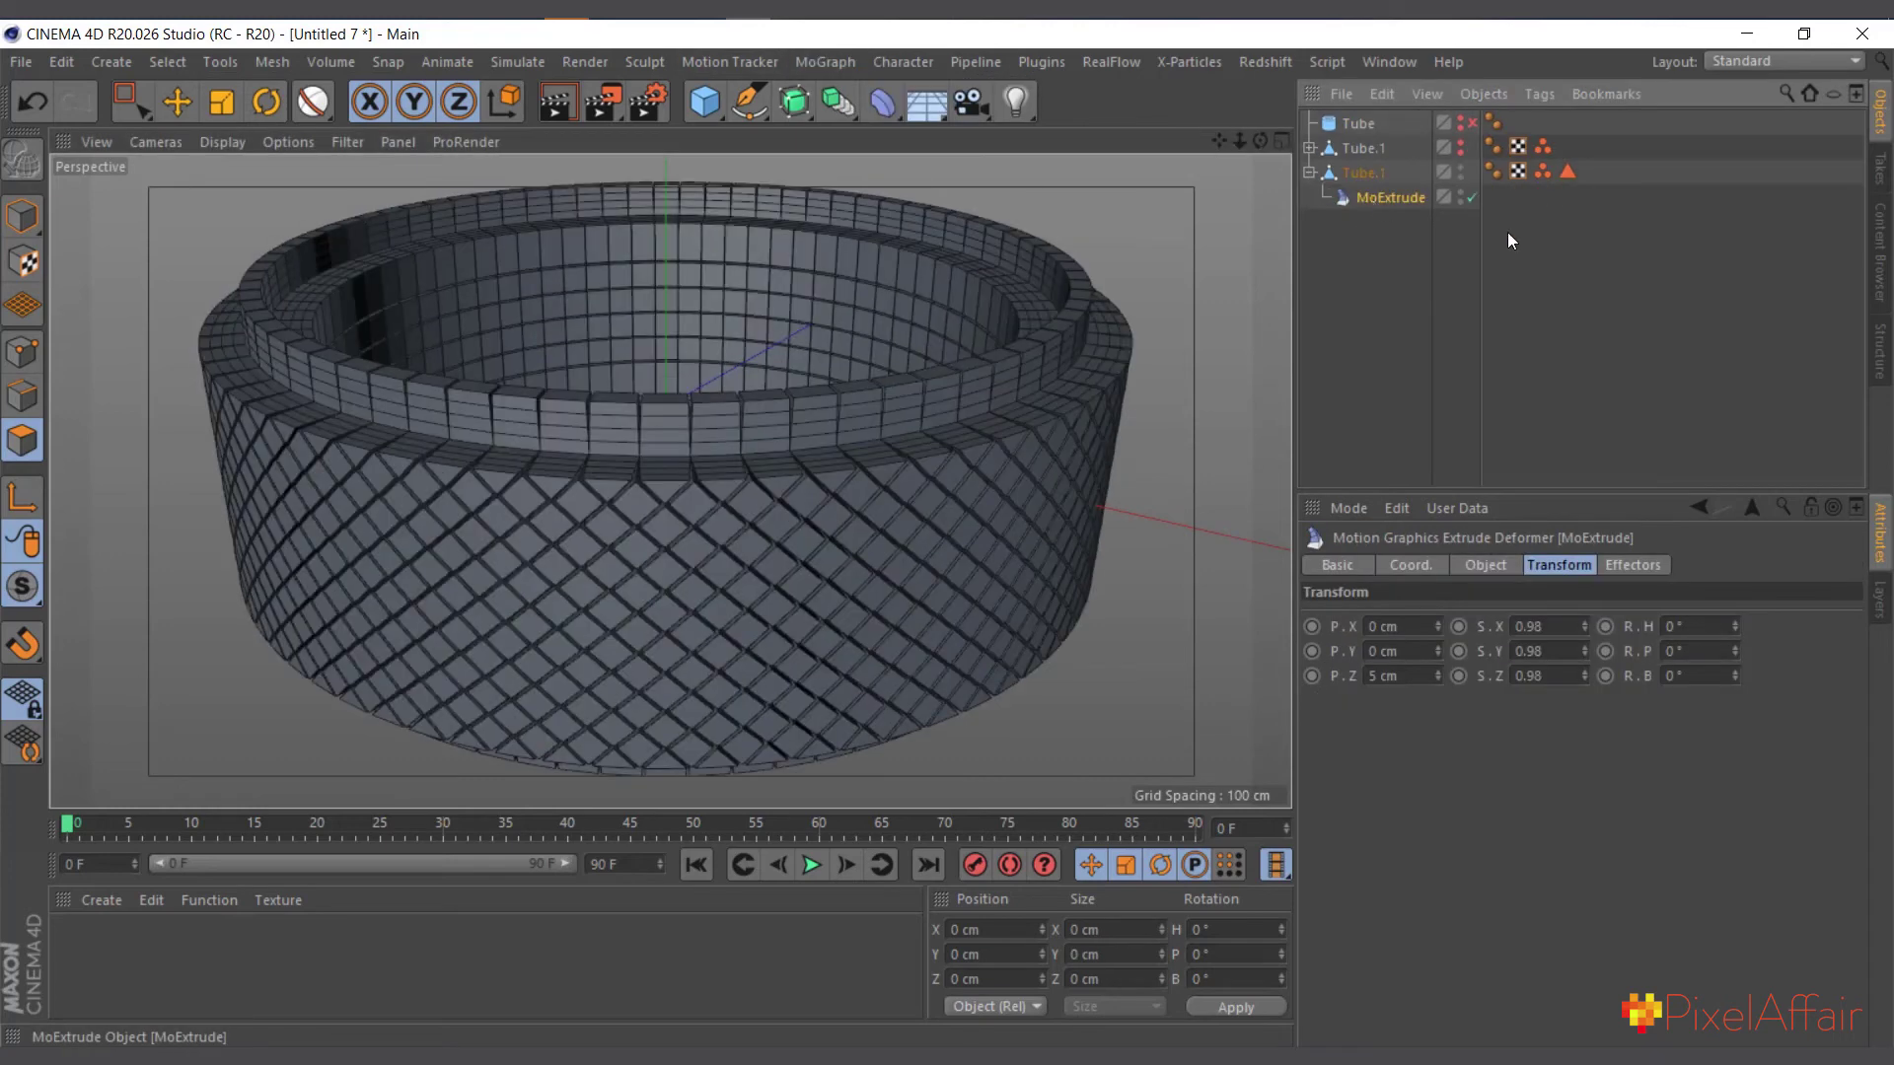
click(1494, 563)
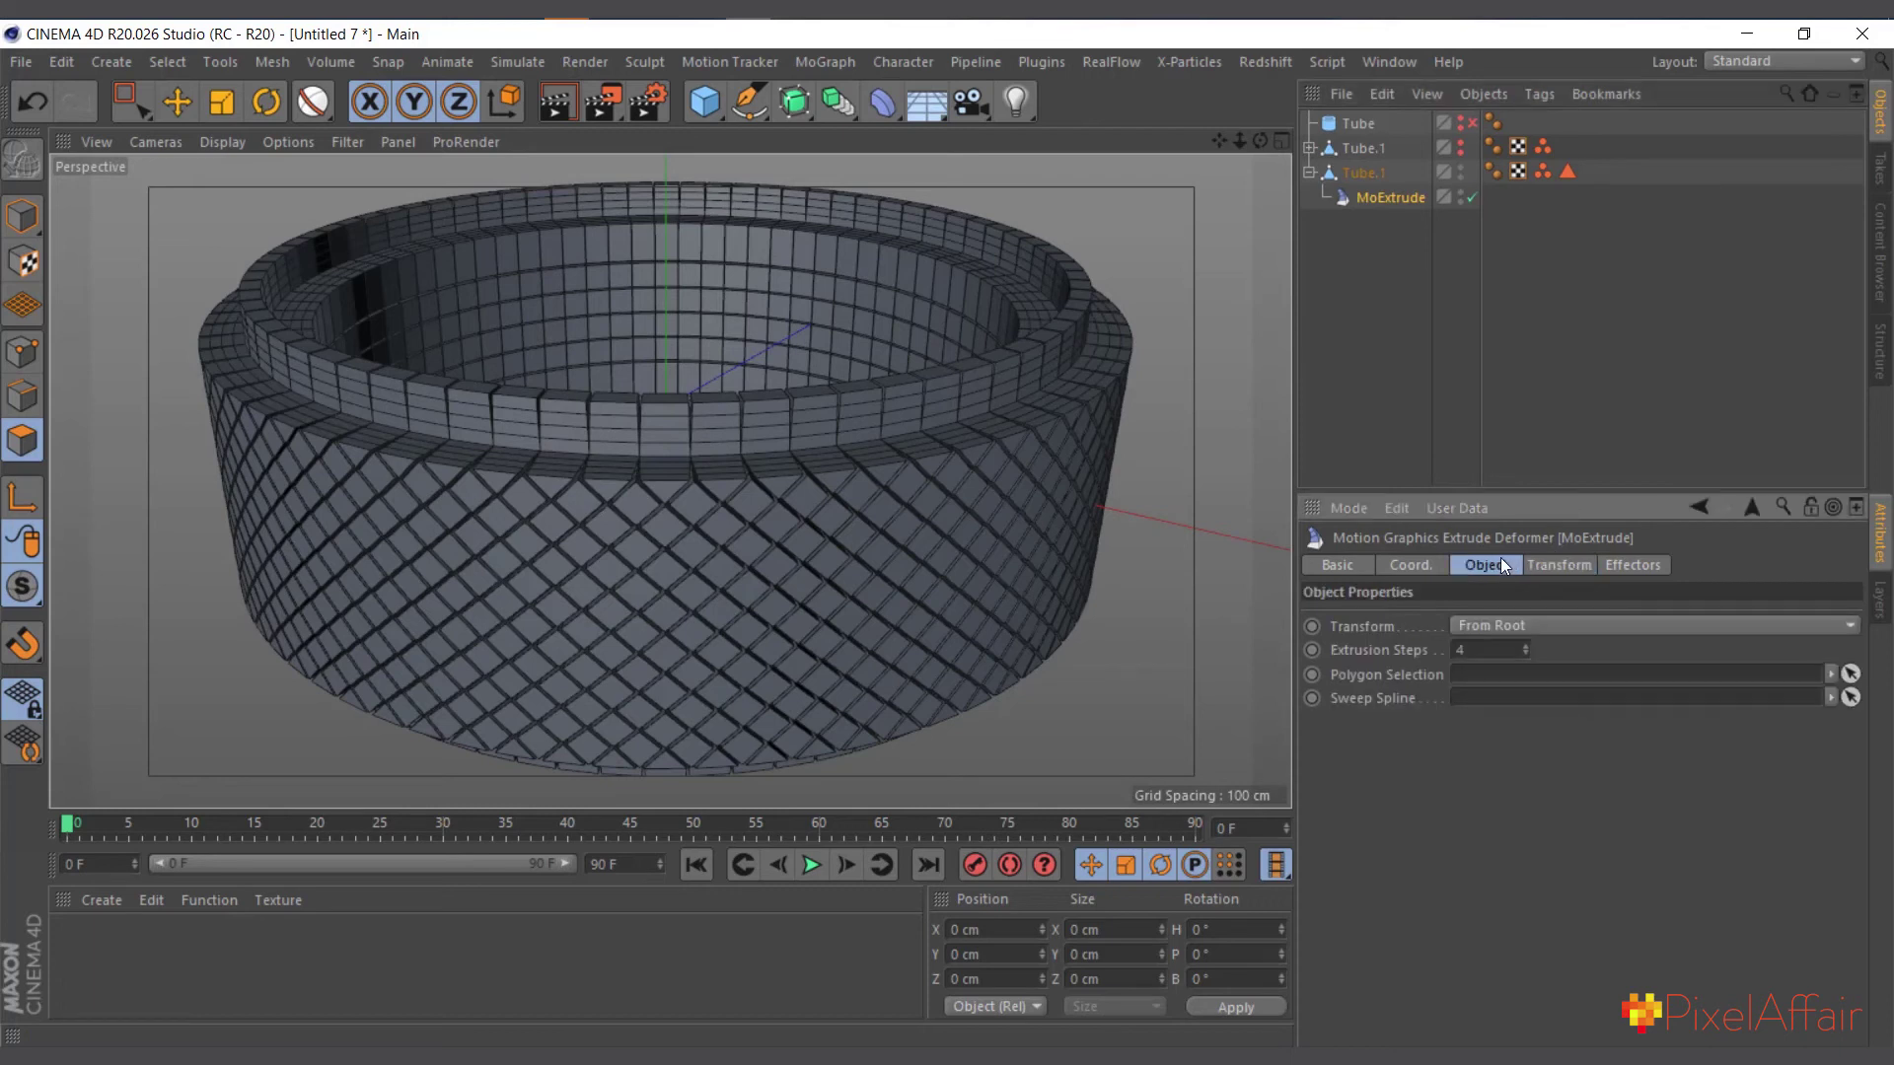
drag(1567, 172, 1485, 678)
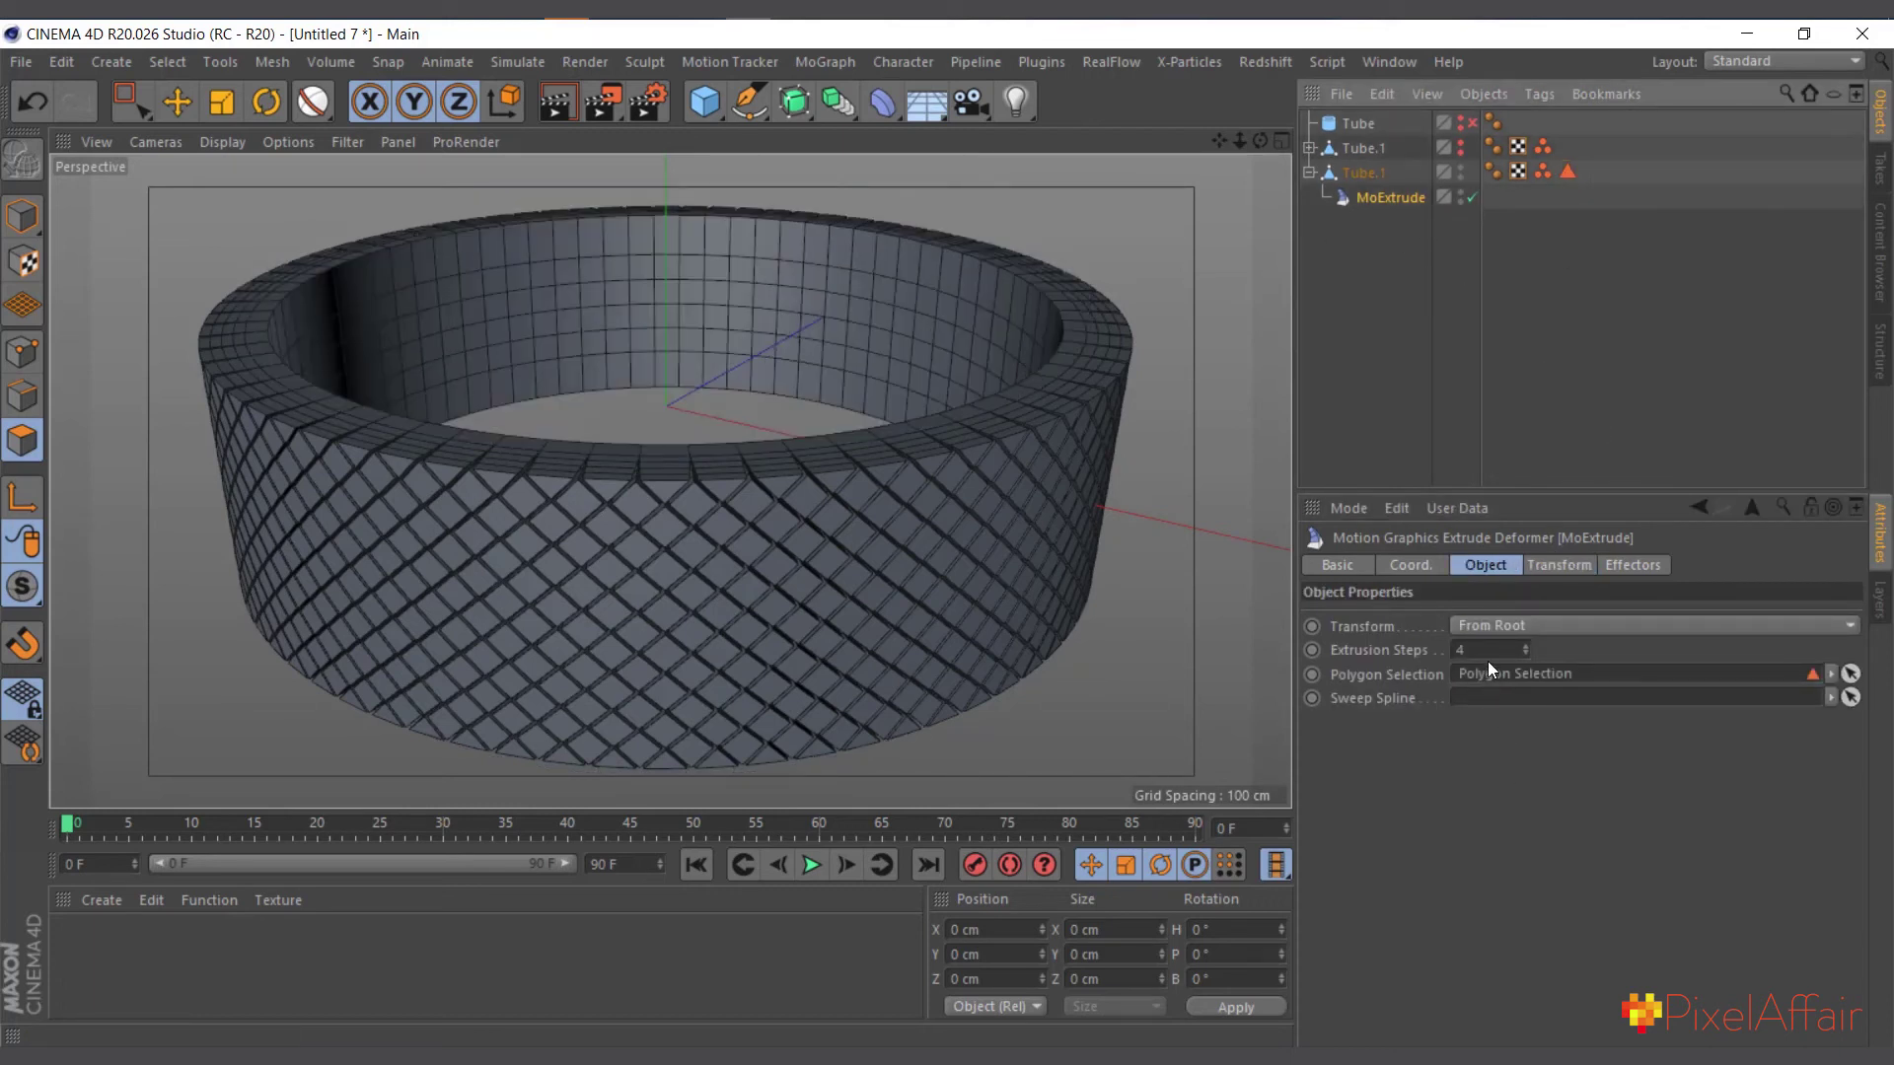
Set MoExtrude to 1 extrusion step and scale its extrusions to 0.4 in X and Y.
double_click(1470, 650)
text(1)
key(Return)
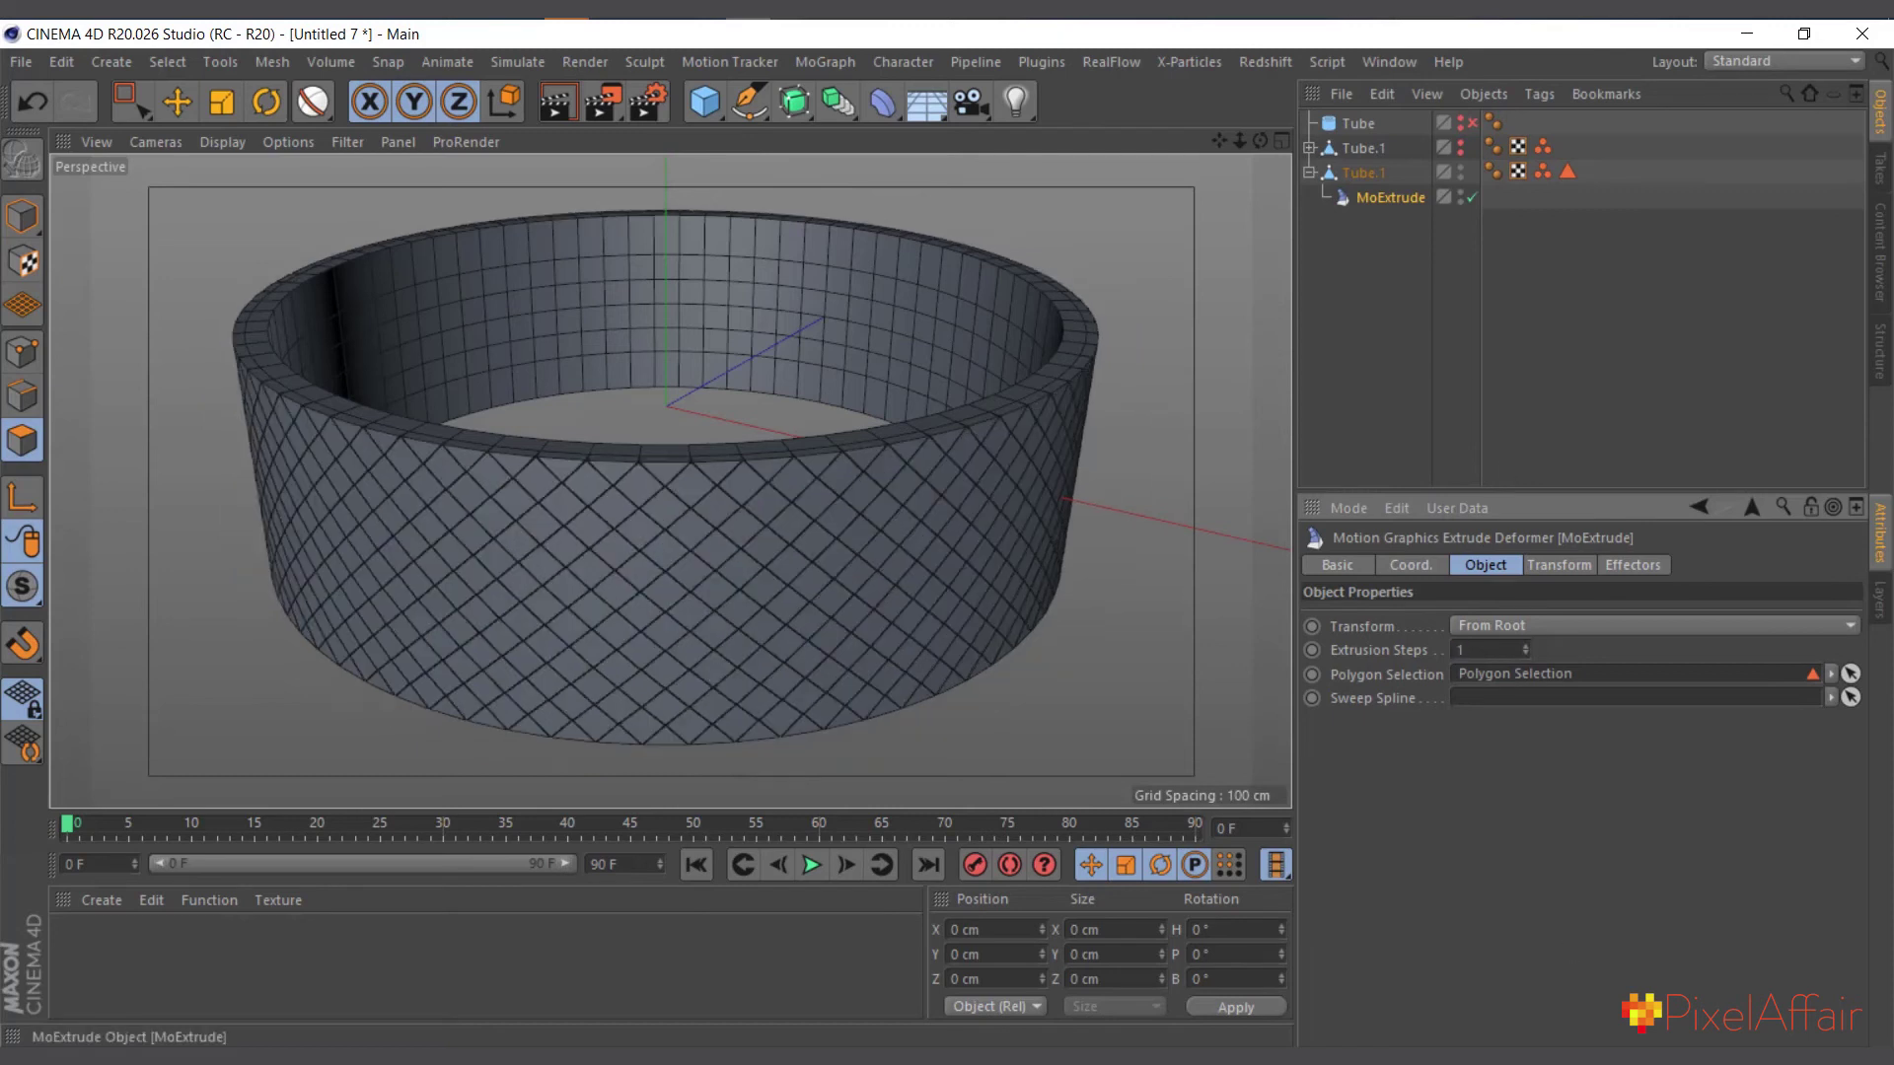
click(1559, 566)
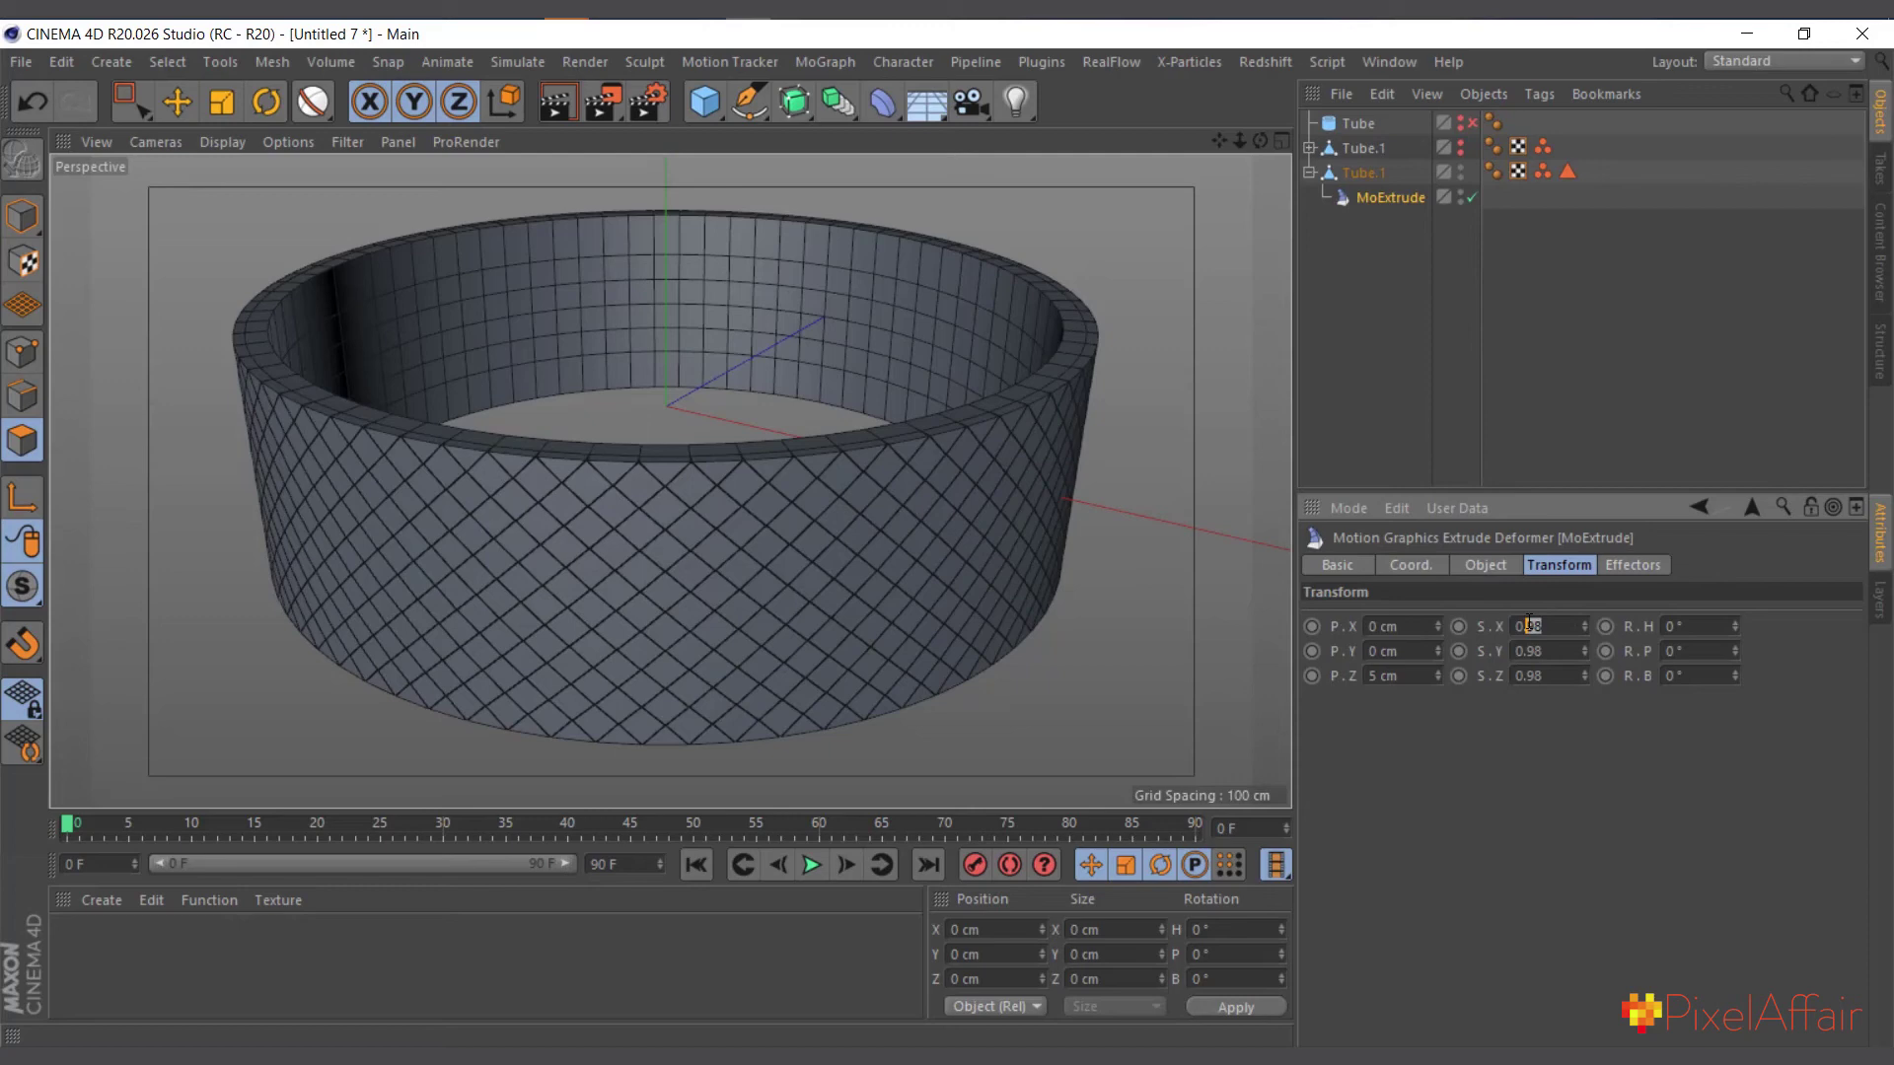
double_click(1532, 625)
text(4)
double_click(1532, 651)
text(4)
key(Return)
scroll(833, 507, up, 5)
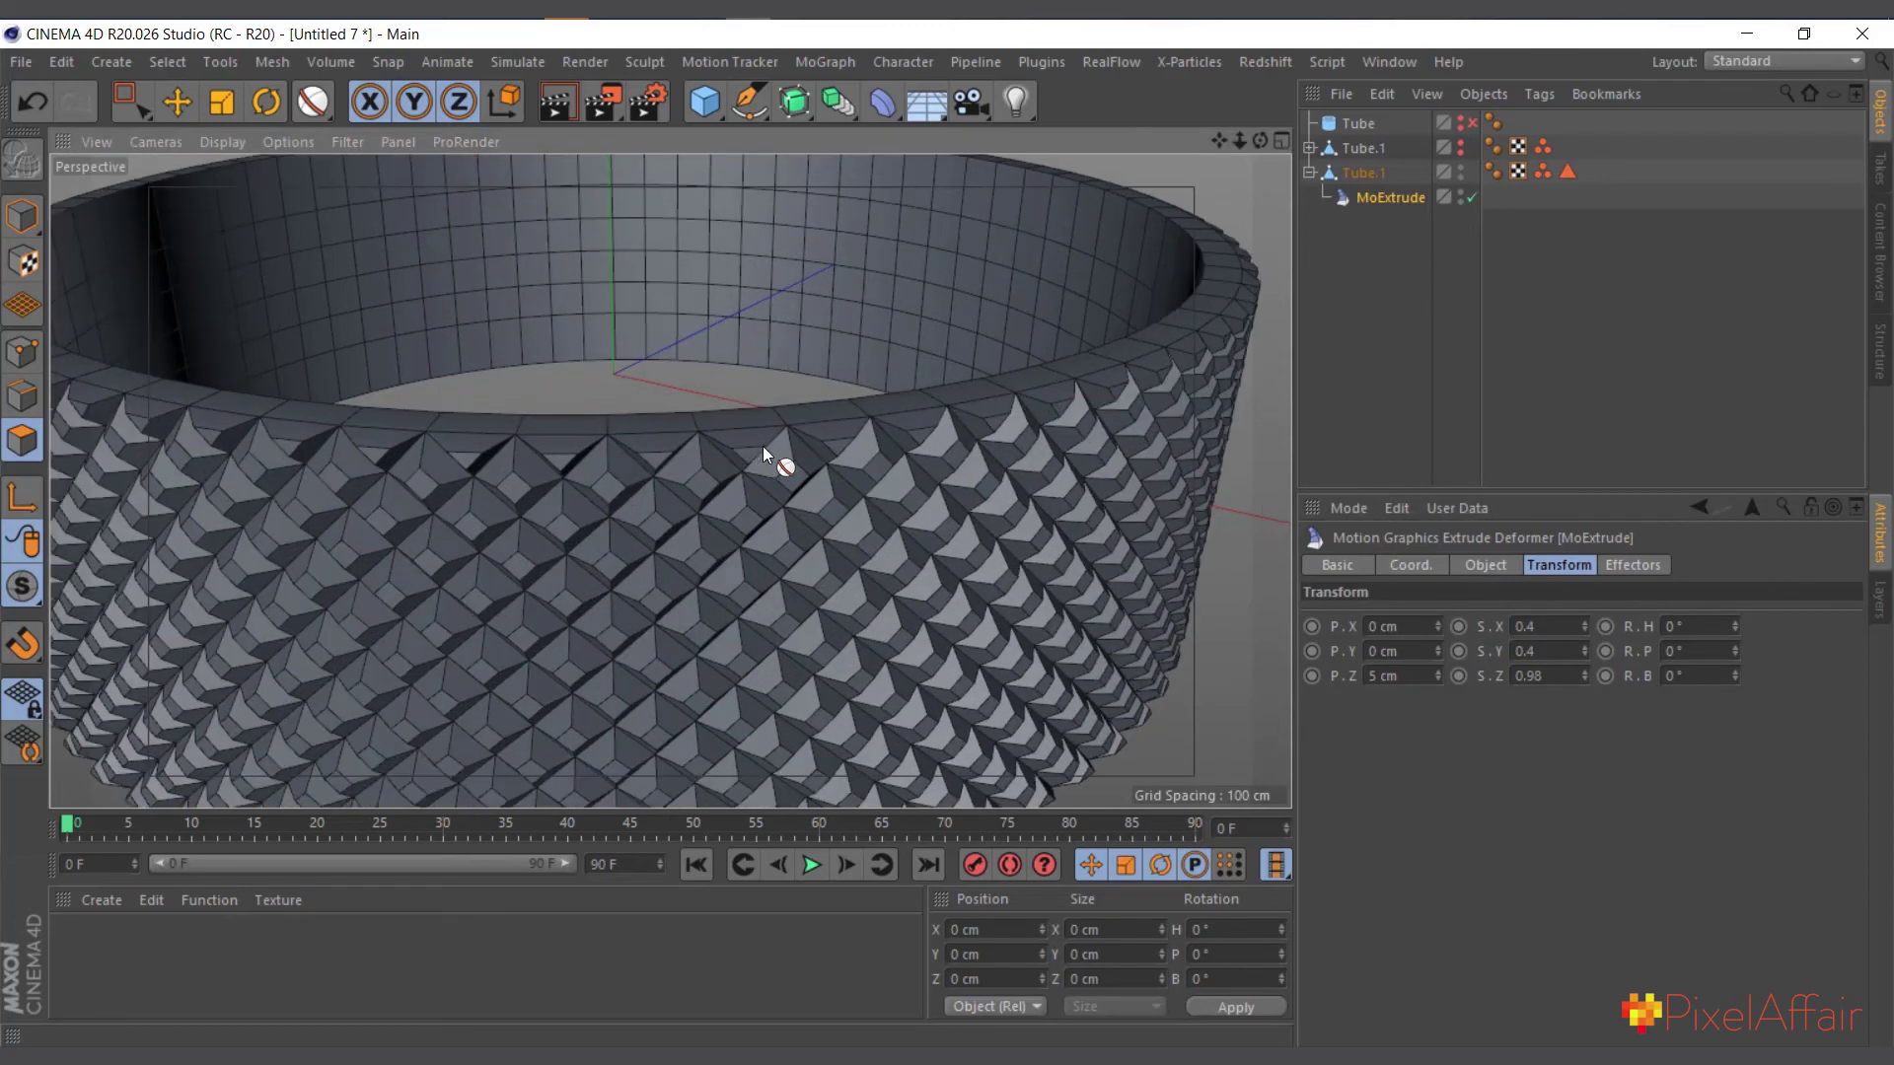
scroll(764, 447, up, 3)
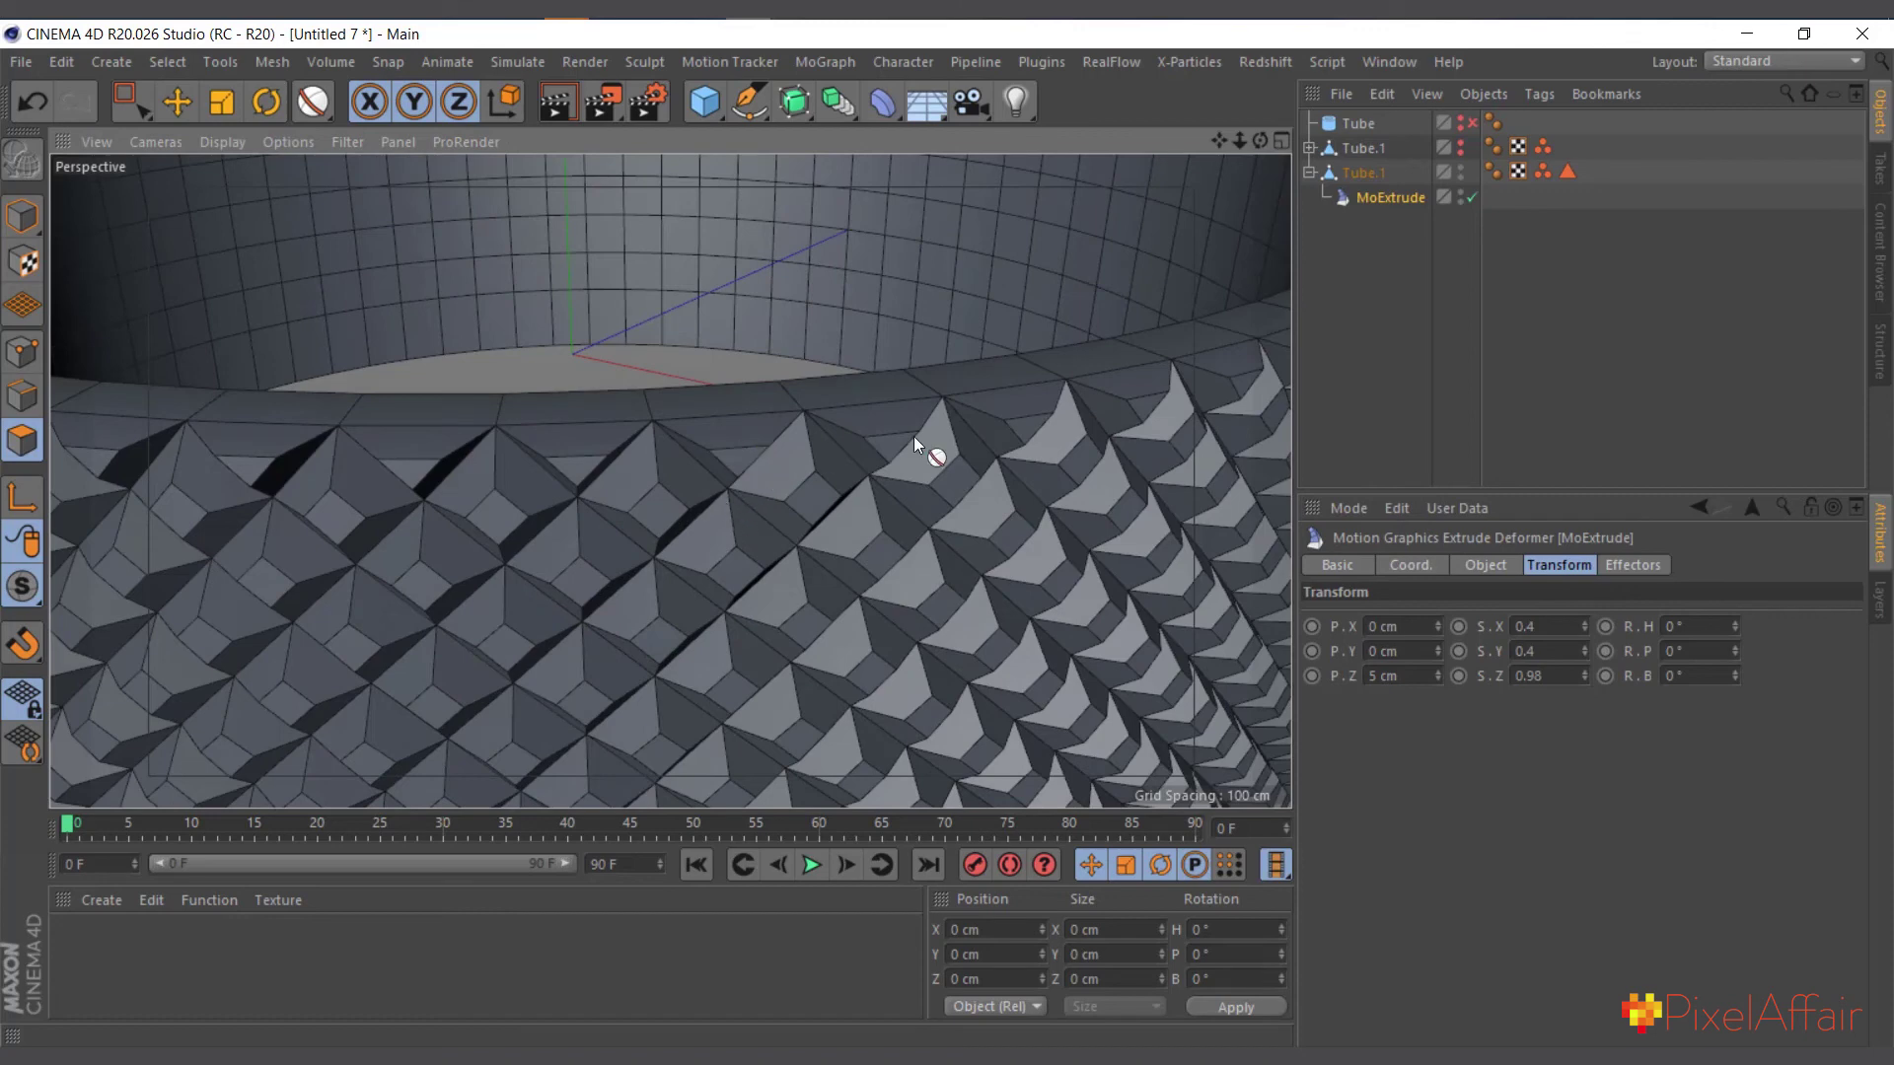
Compare the extruded diamonds with the base Tube.1 mesh and set MoExtrude's Z position to 3 cm.
click(1365, 174)
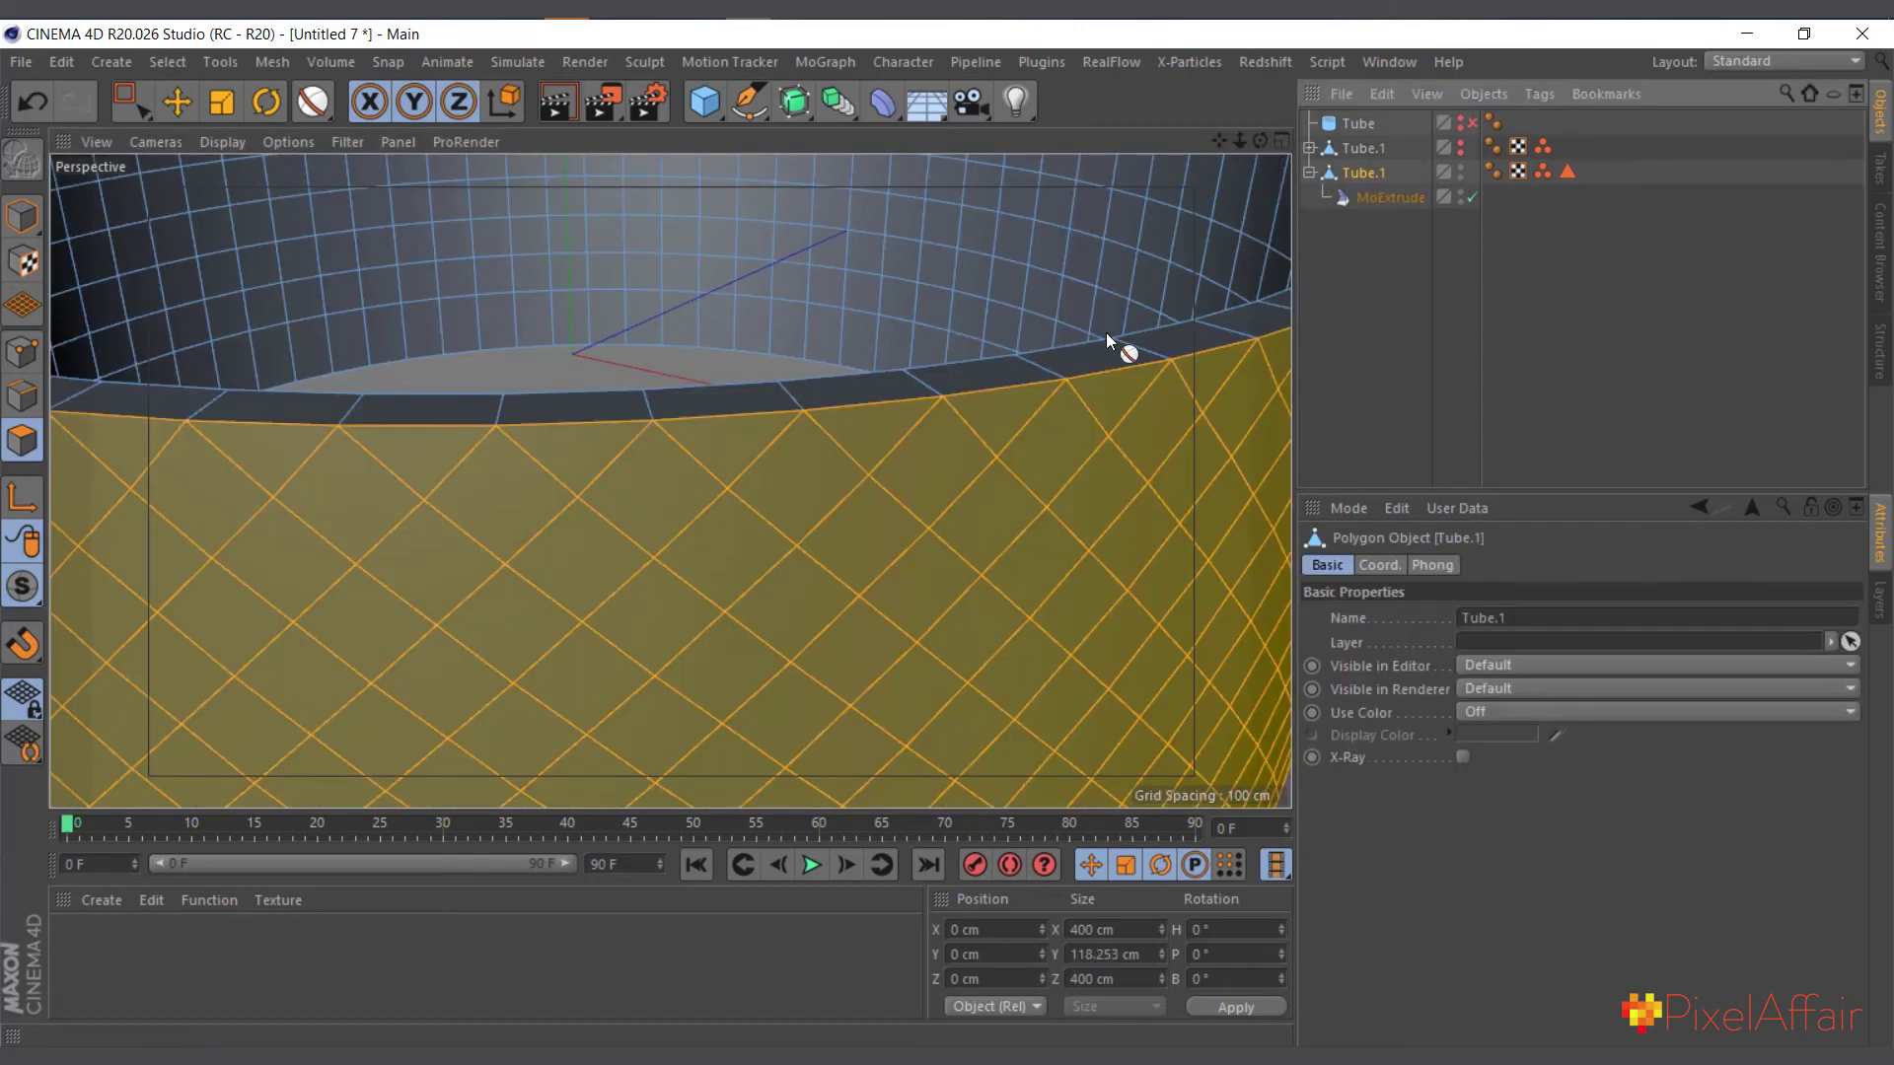
click(1388, 200)
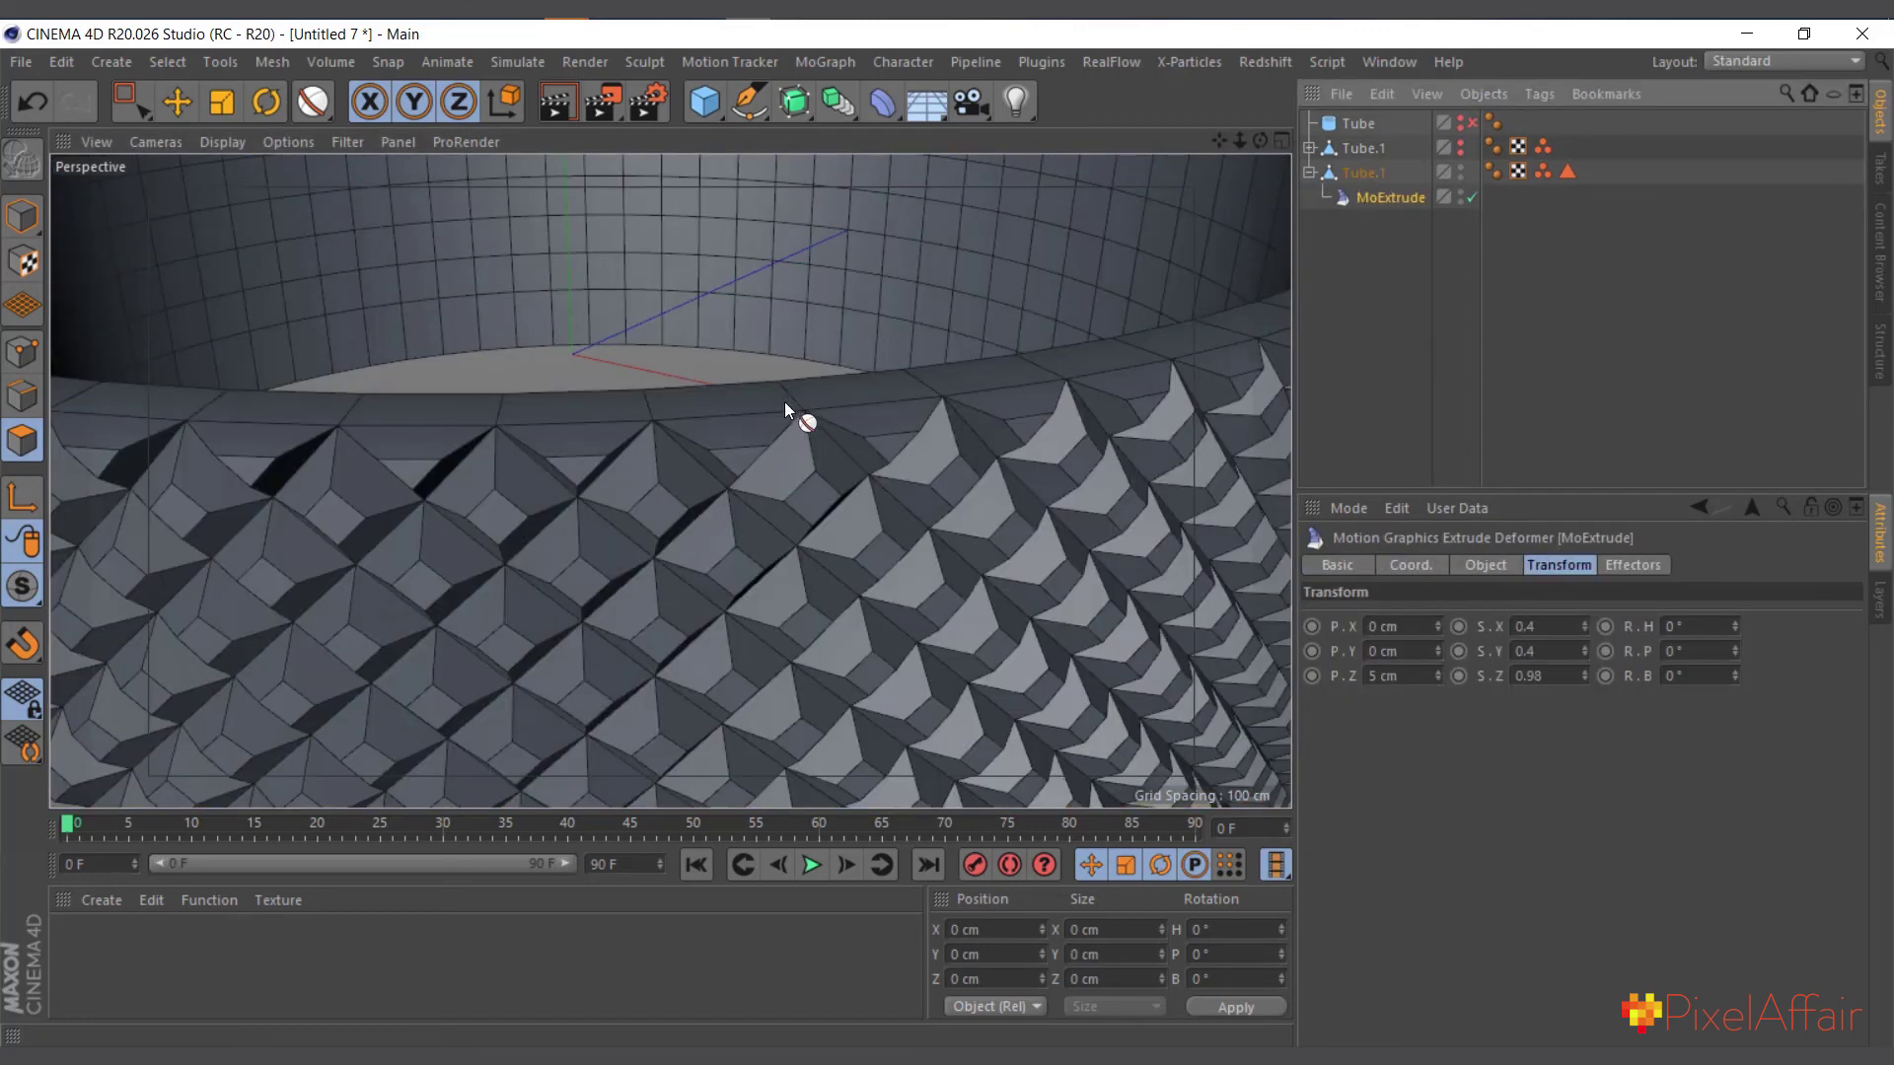
scroll(784, 401, down, 3)
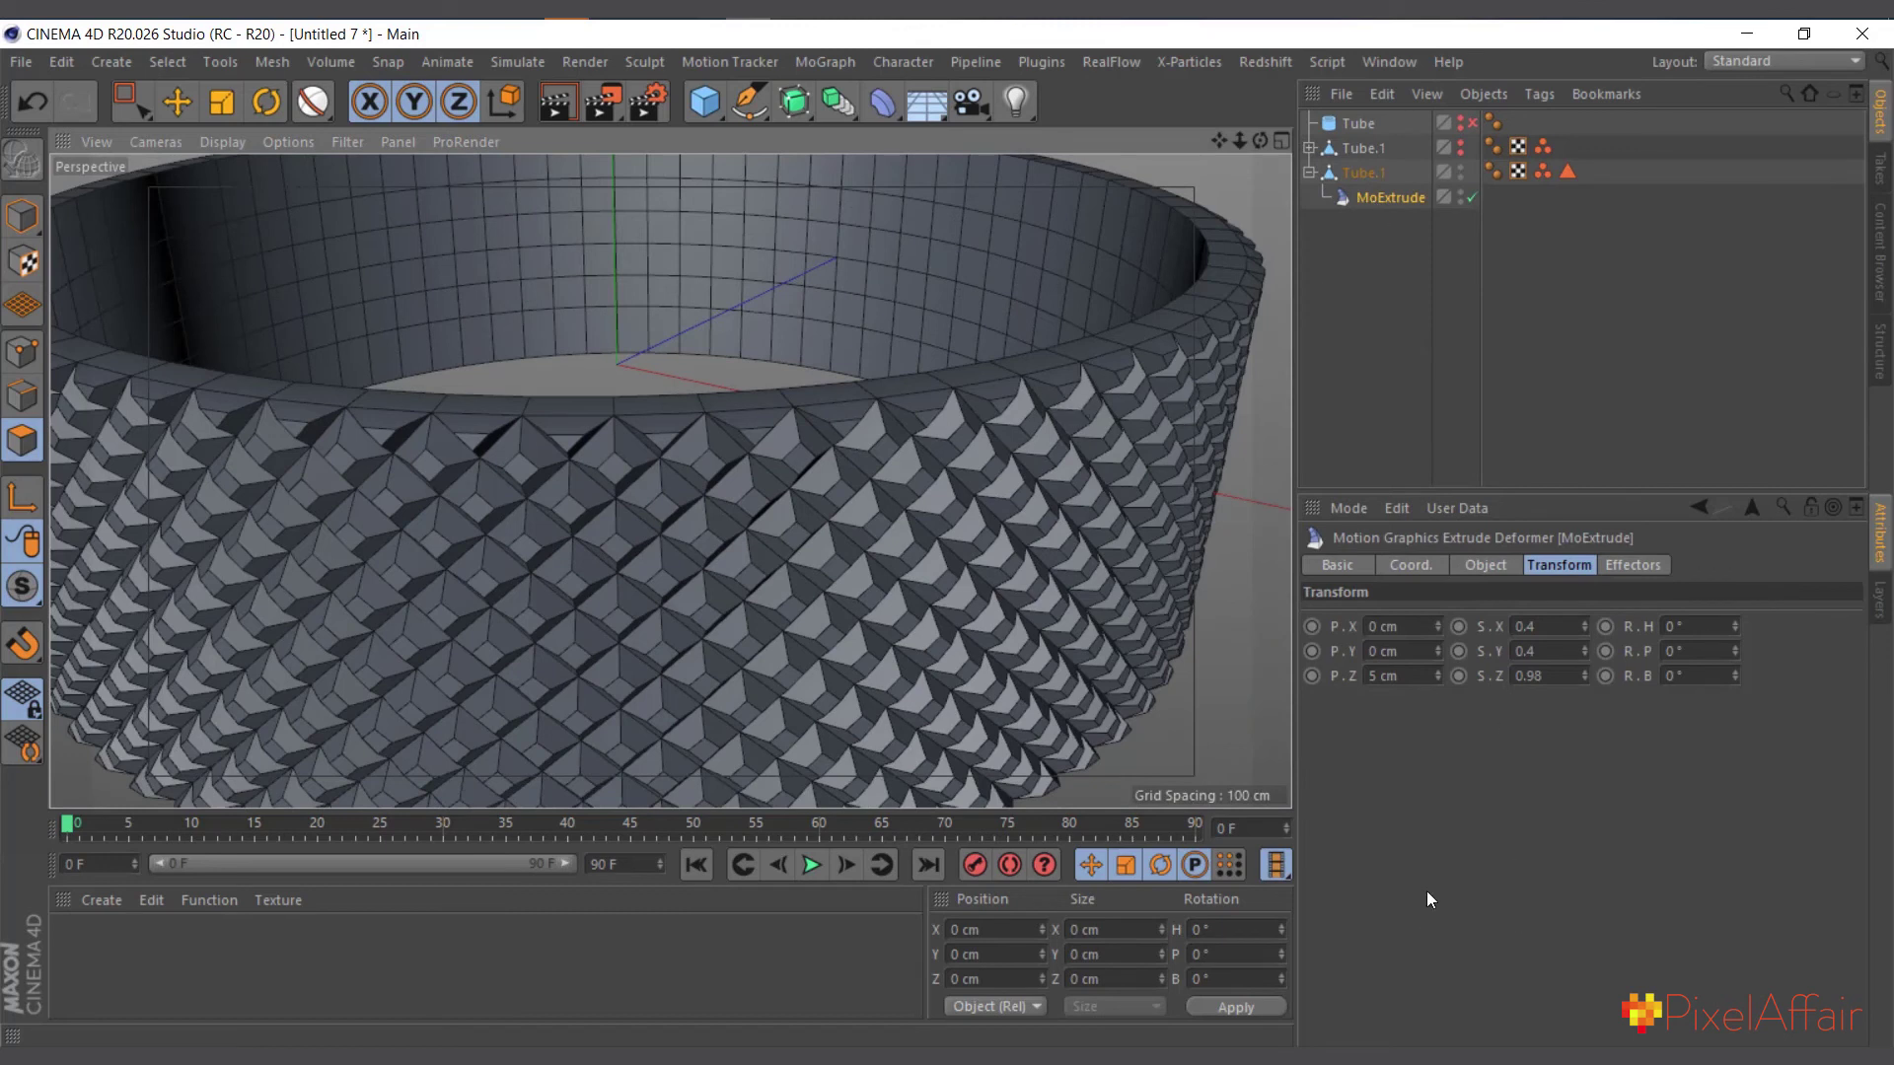
click(1389, 677)
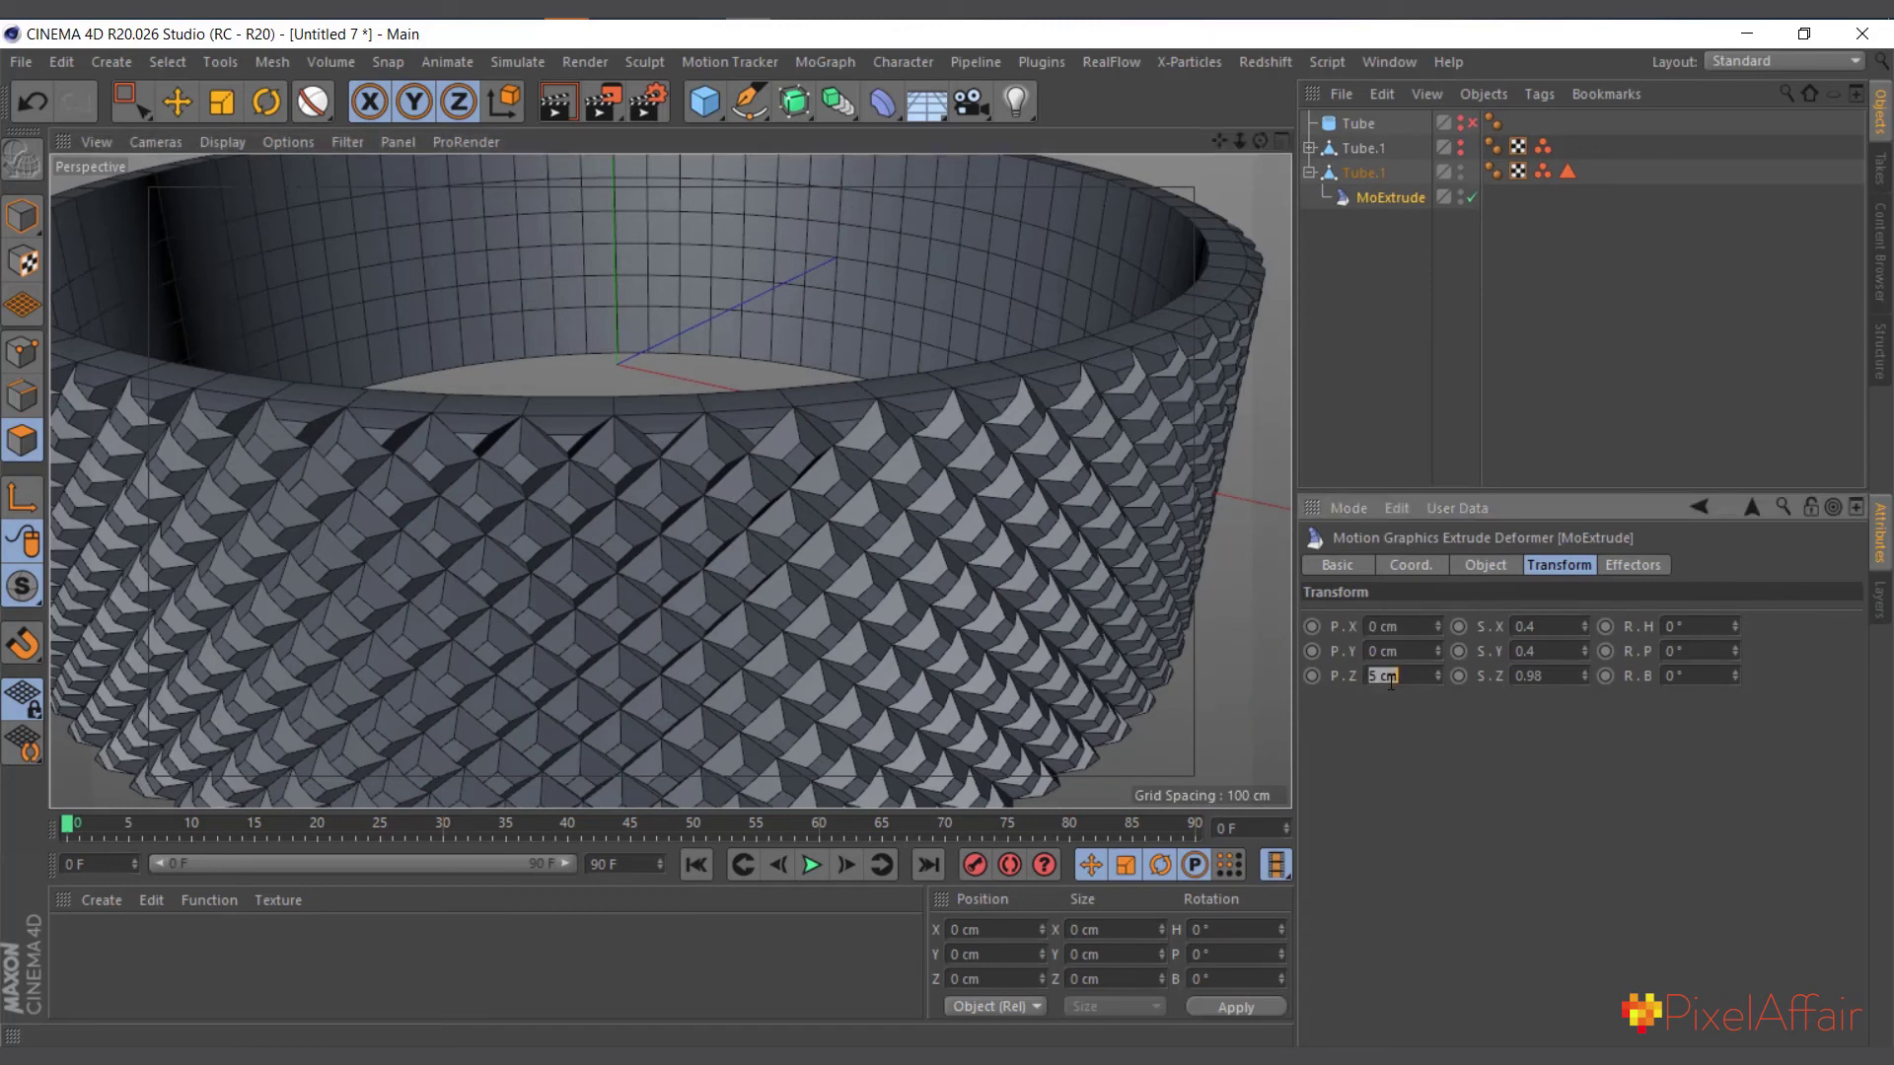
text(3)
key(Return)
scroll(720, 503, up, 2)
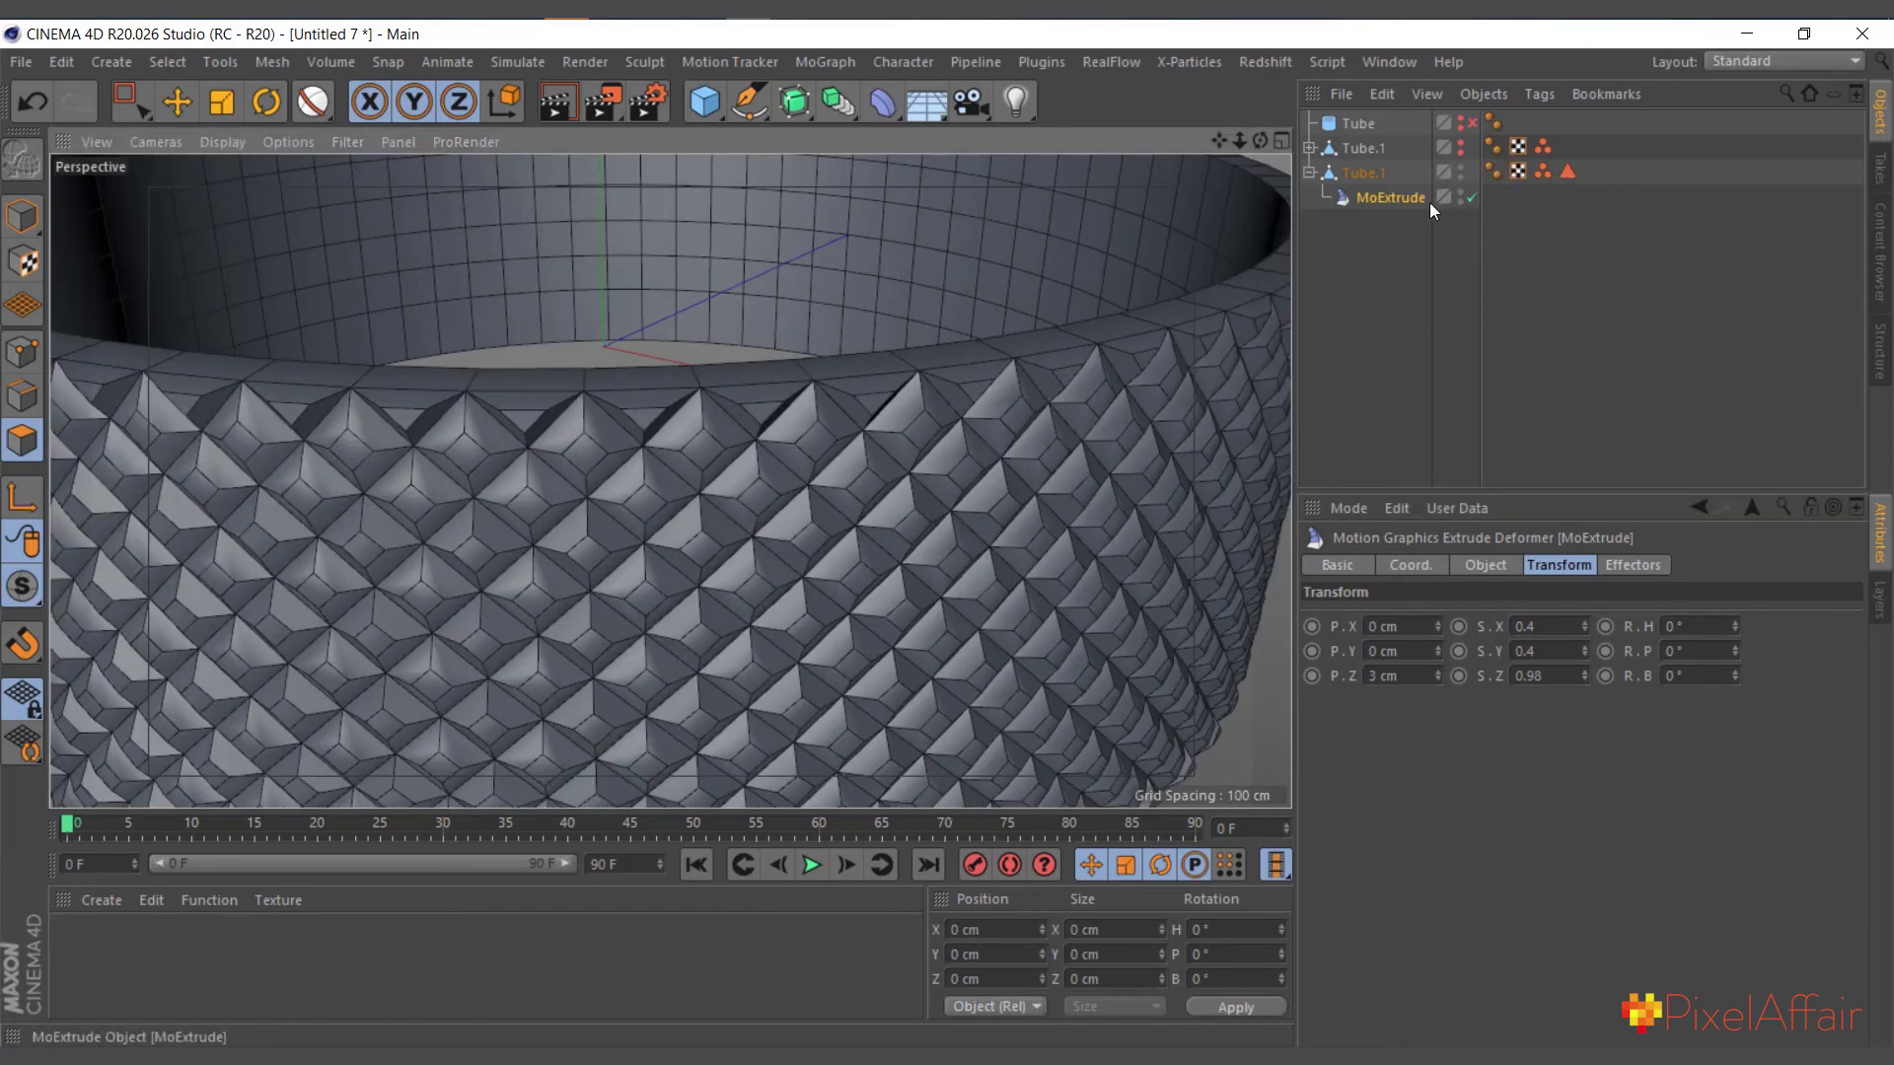
Lower the phong angle of the baked Tube.1 to 34° and check the shading of the knurl.
click(1493, 172)
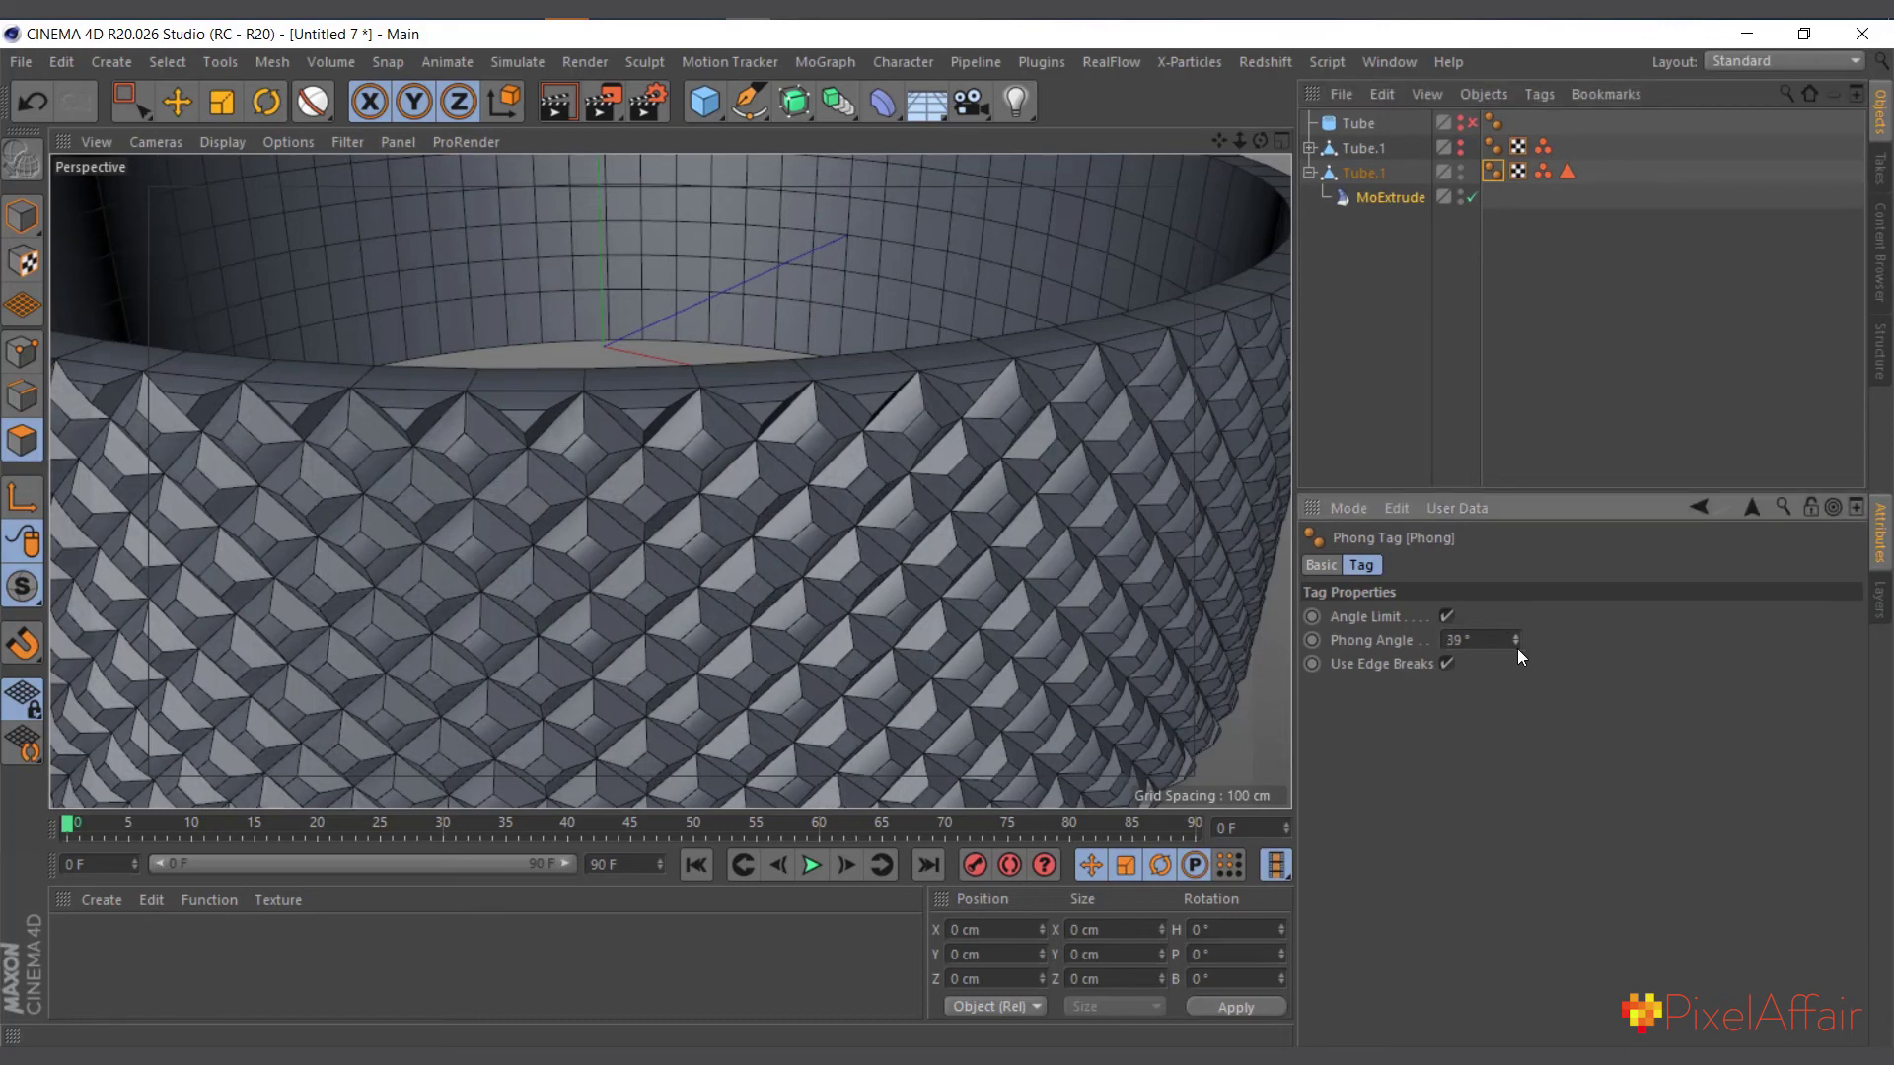
drag(1517, 648, 1519, 661)
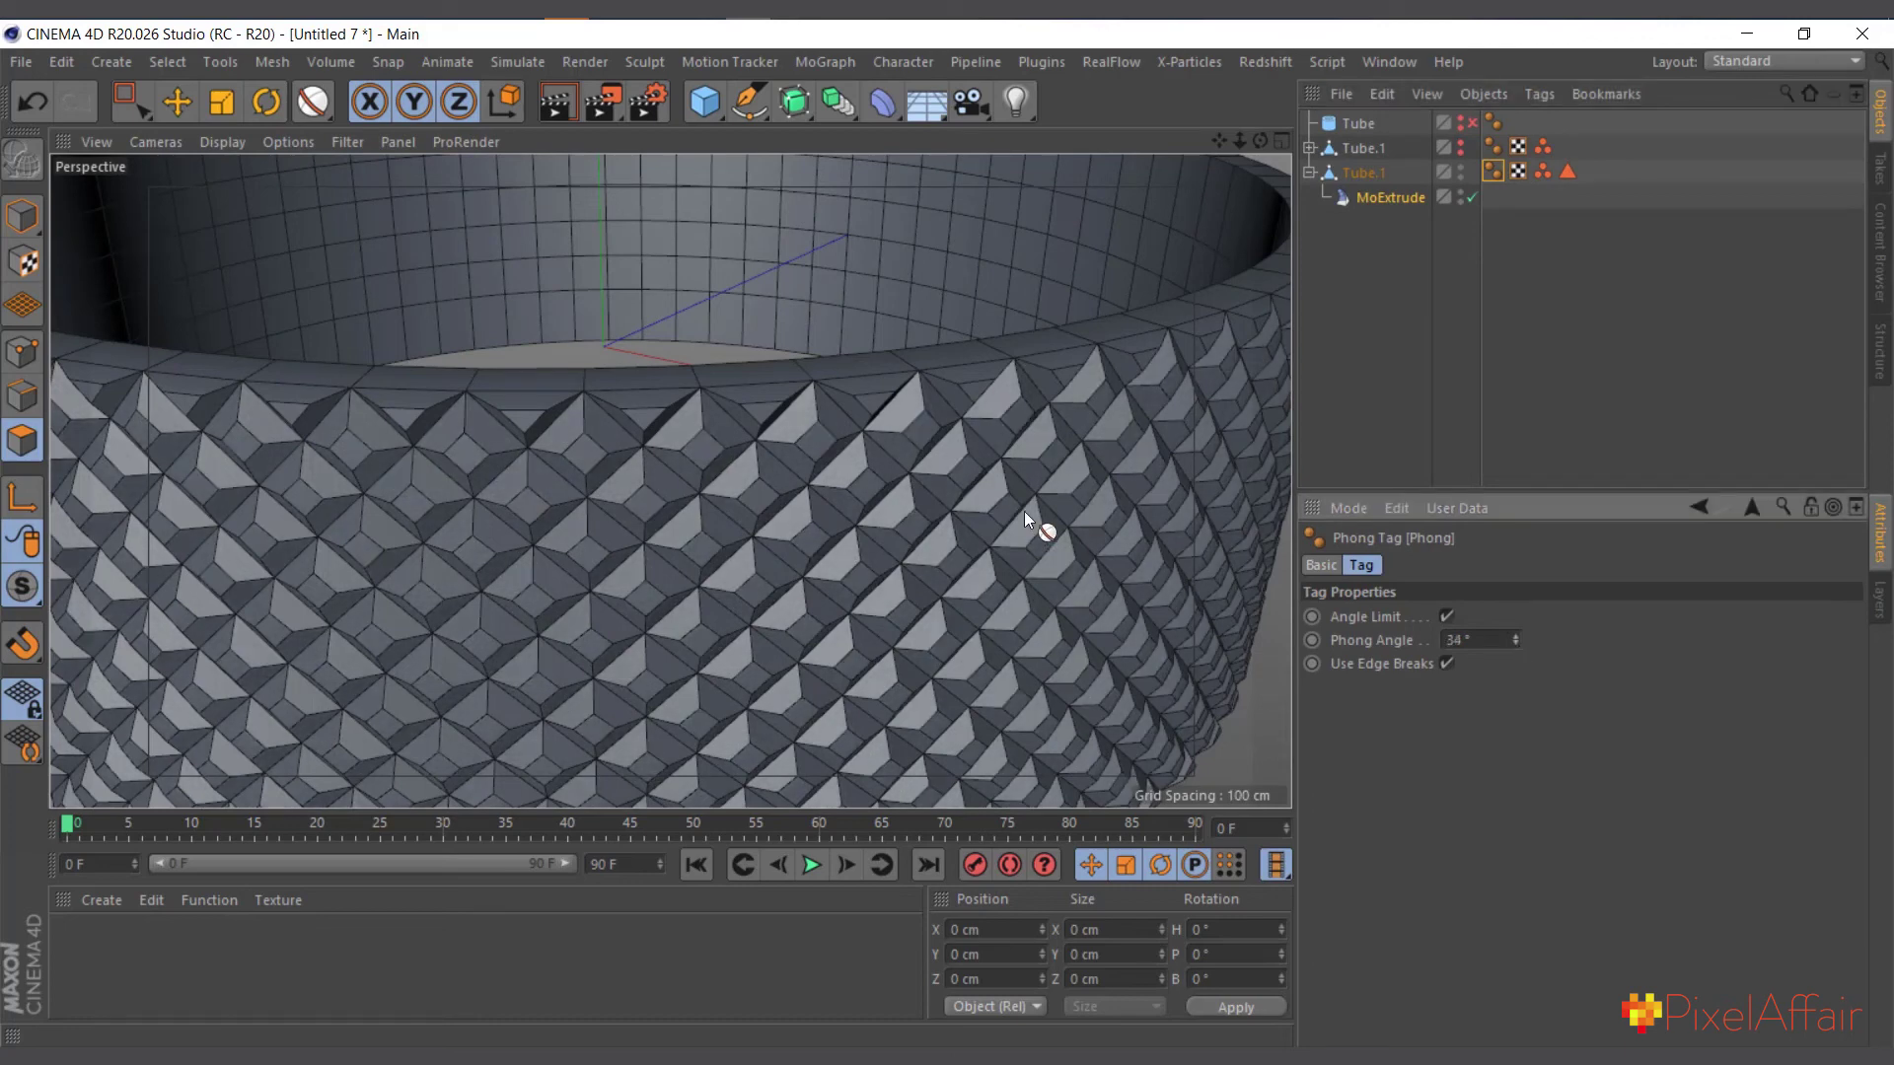
scroll(1041, 524, down, 5)
scroll(974, 529, up, 5)
scroll(784, 486, up, 2)
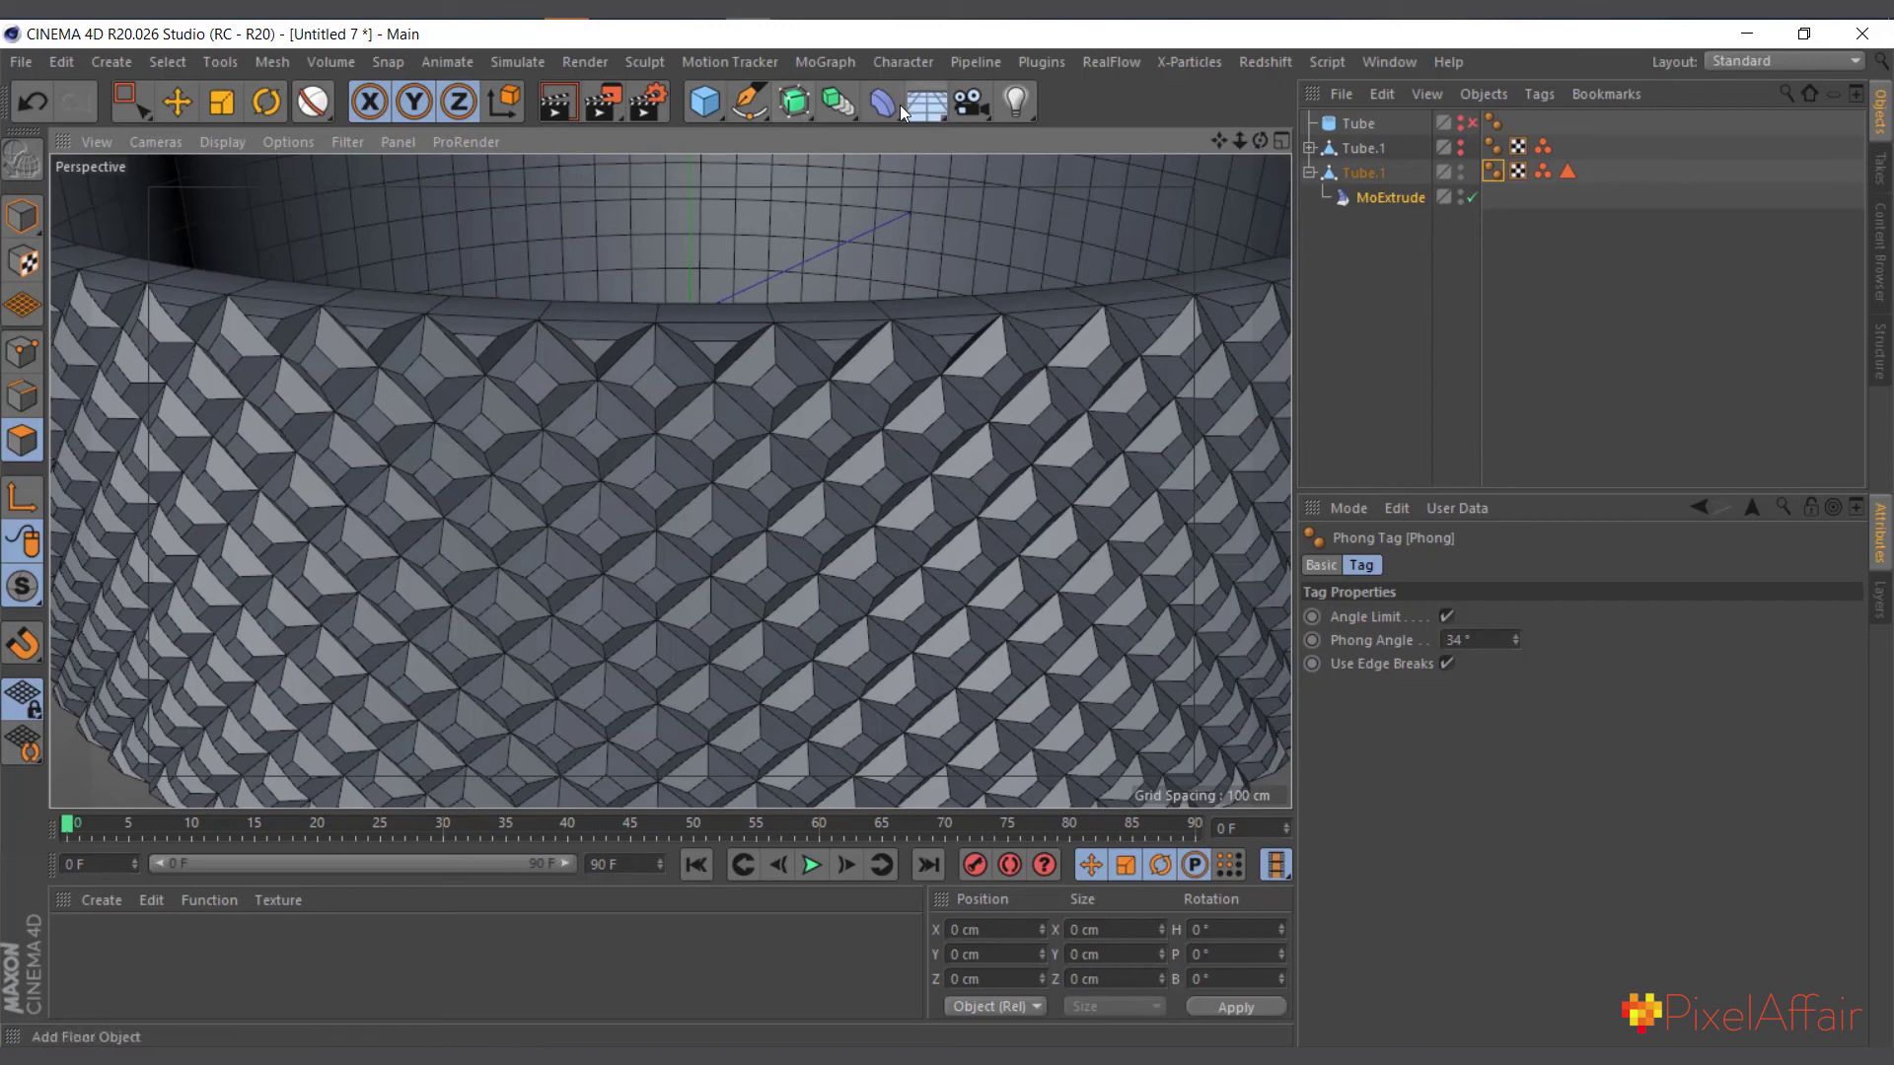
Add a Bevel deformer below MoExtrude under the baked Tube.1, with Use Angle enabled and a 0.3 cm offset.
drag(884, 100, 991, 434)
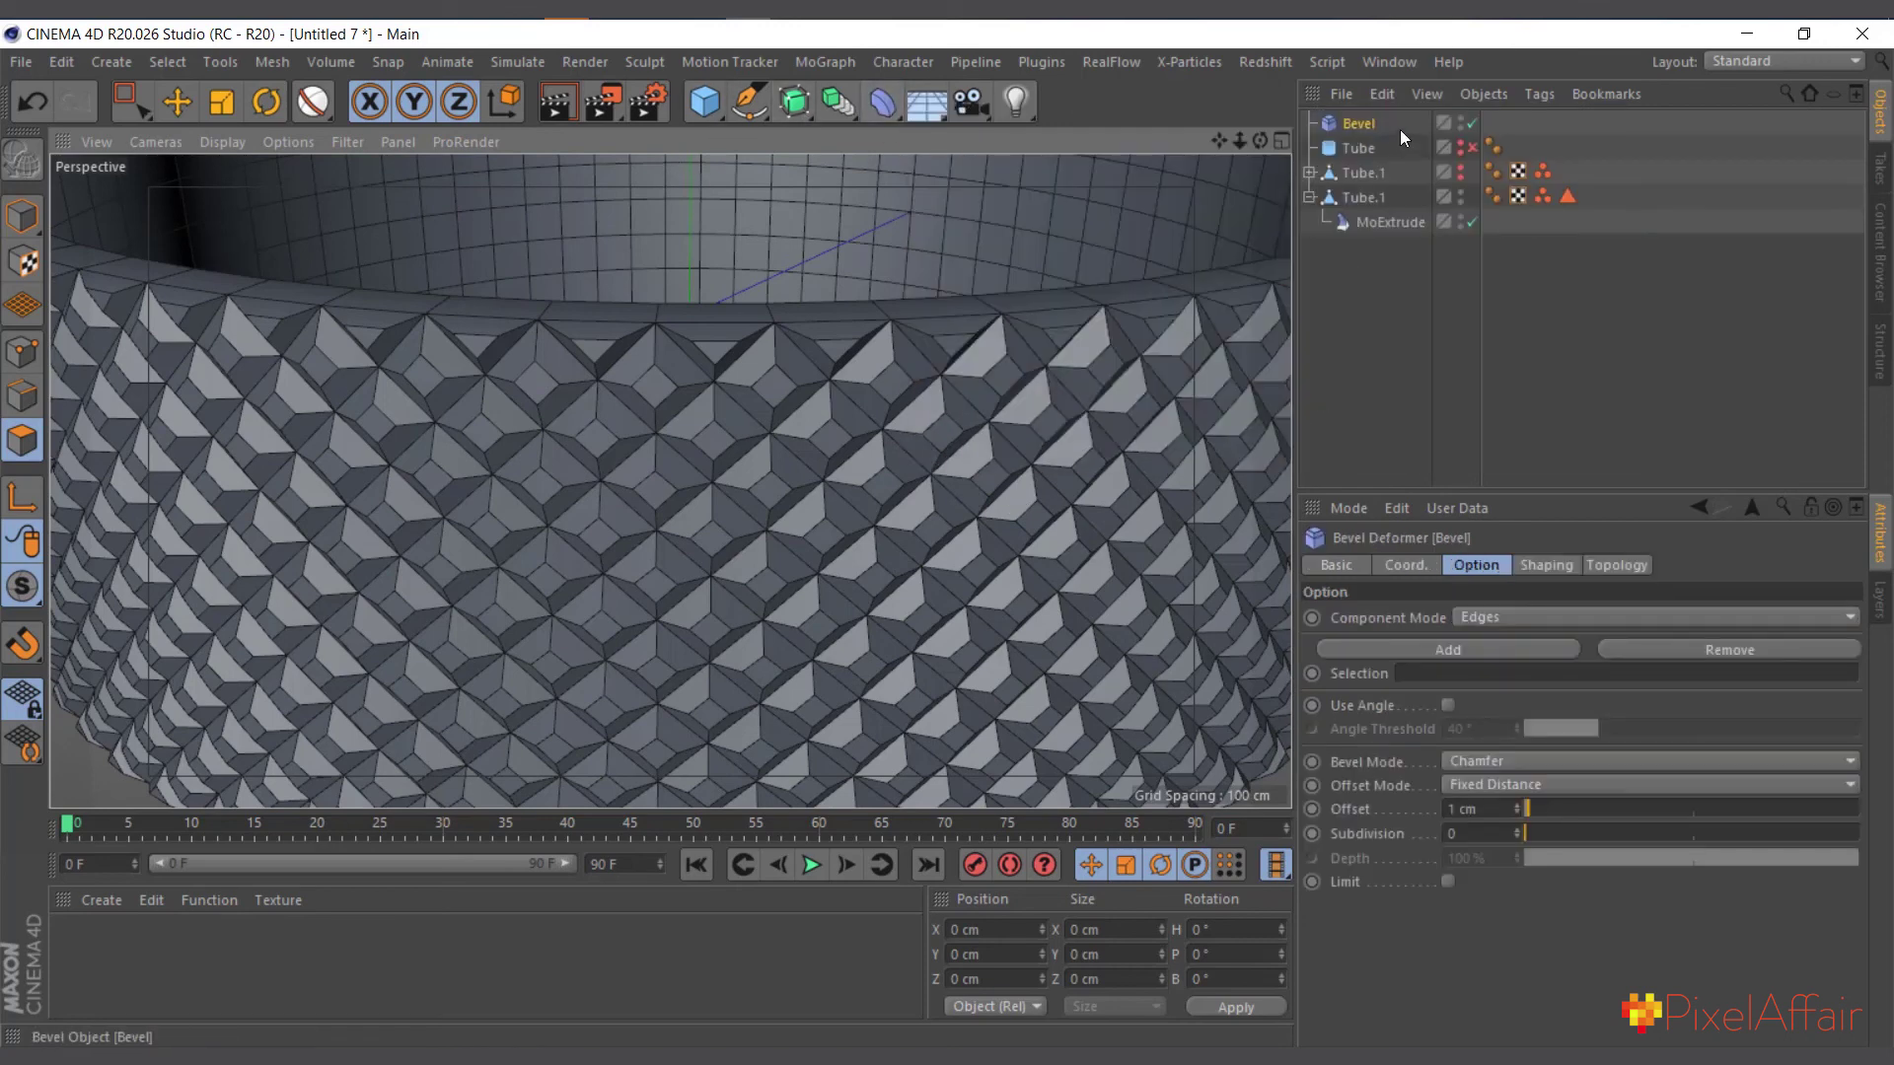
drag(1400, 128, 1377, 284)
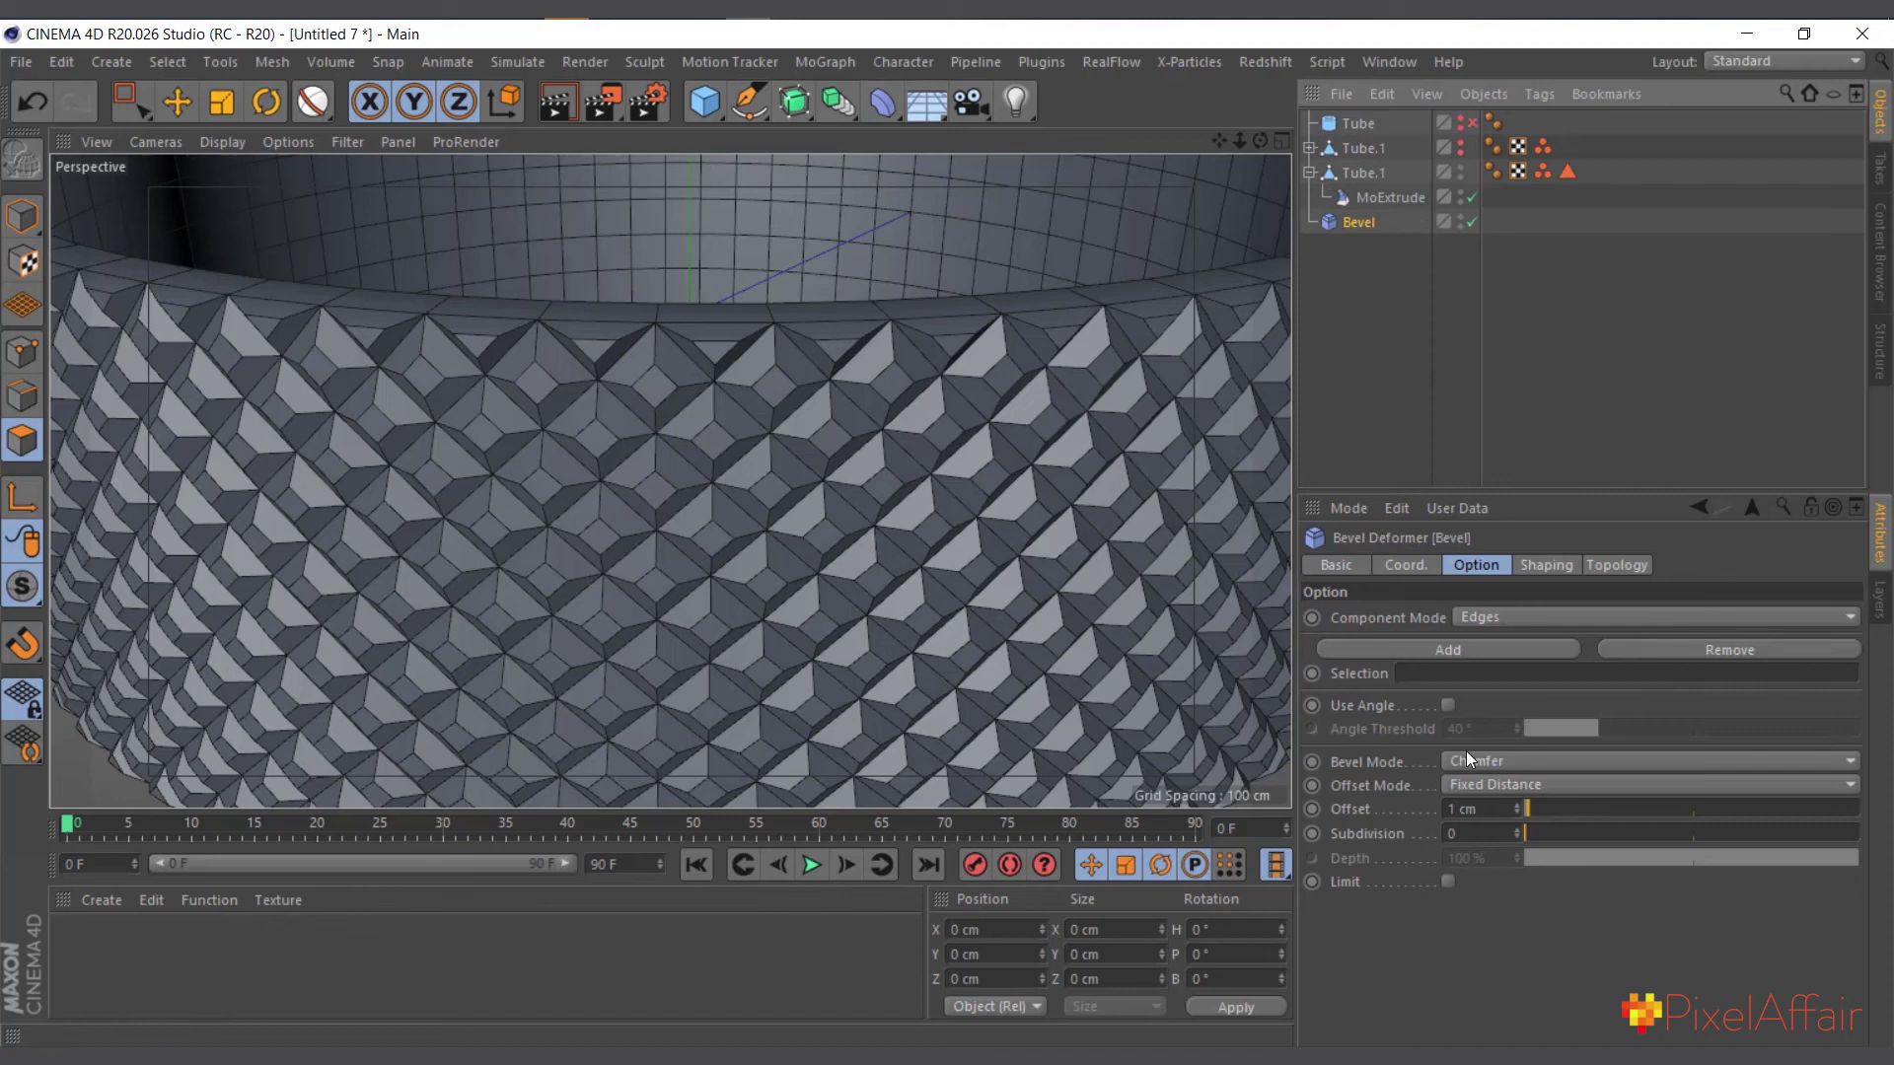
click(1448, 705)
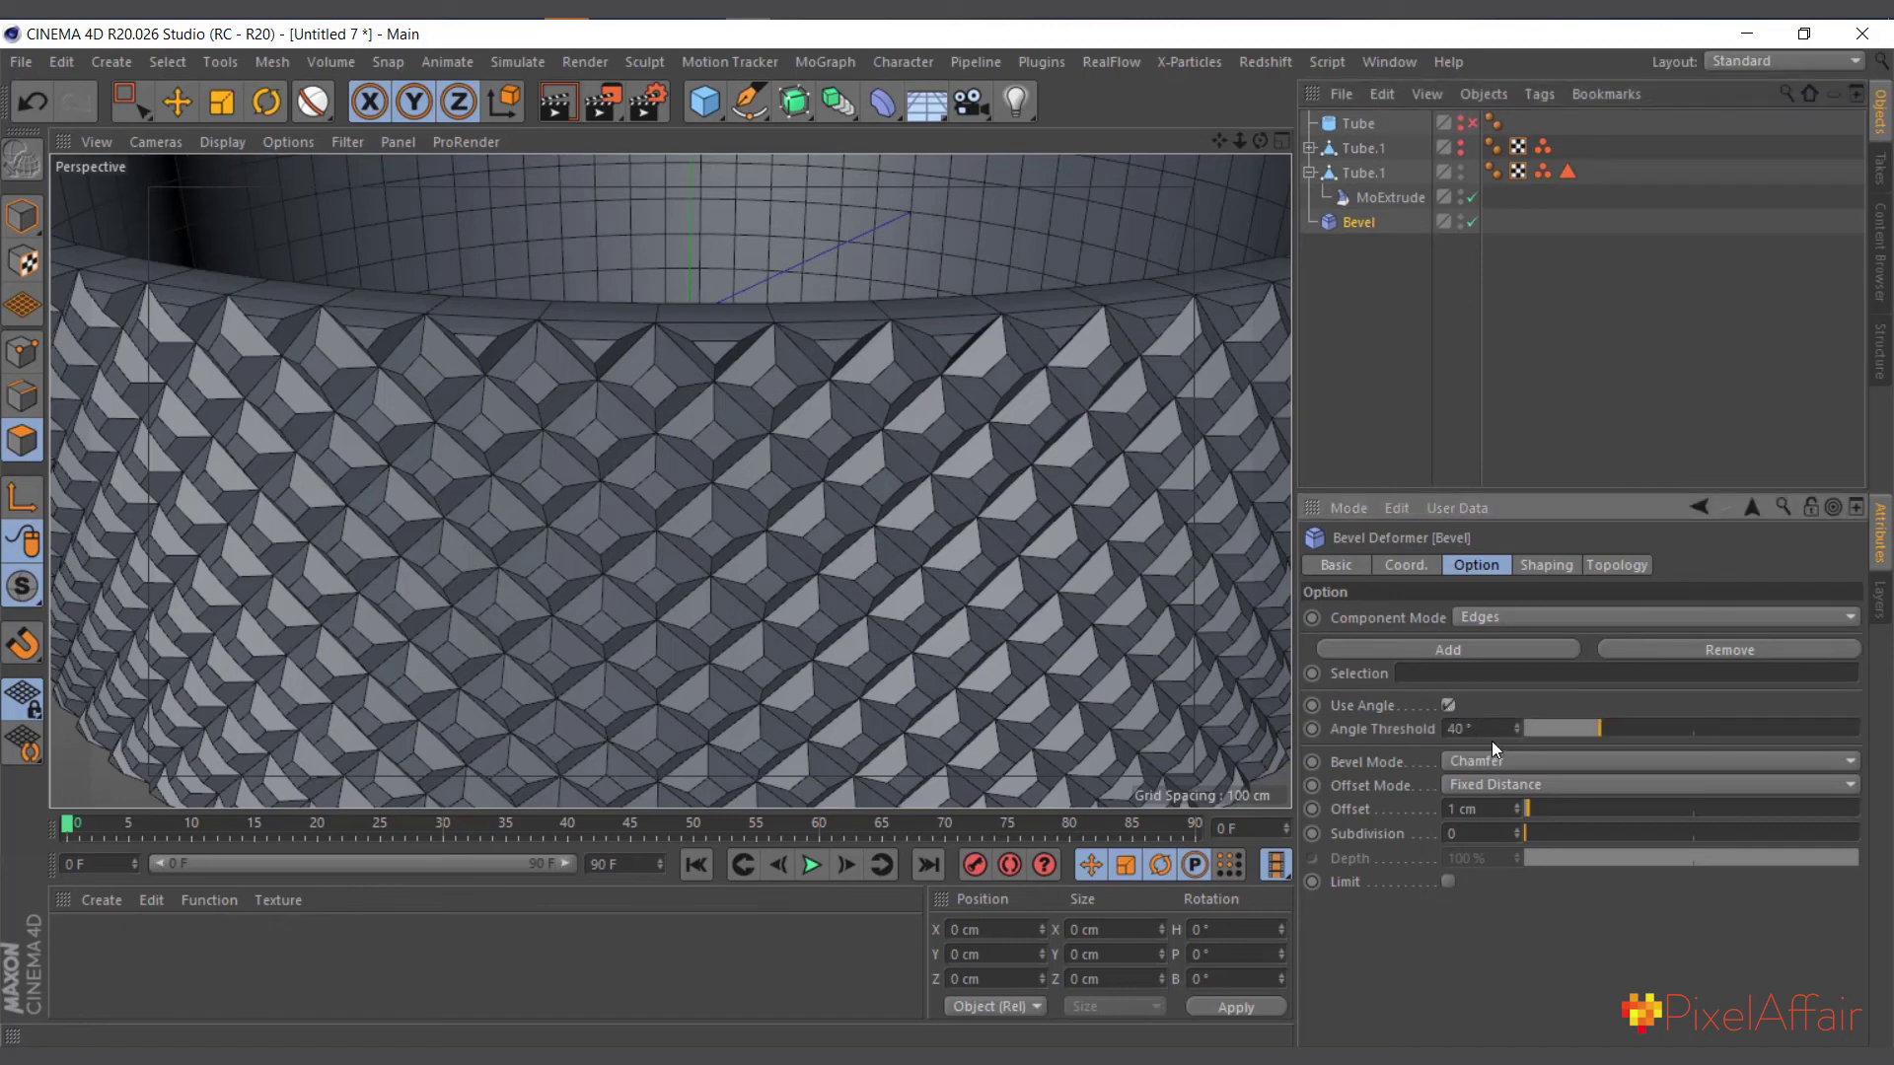
click(1493, 815)
text(.3)
drag(1354, 223, 1371, 213)
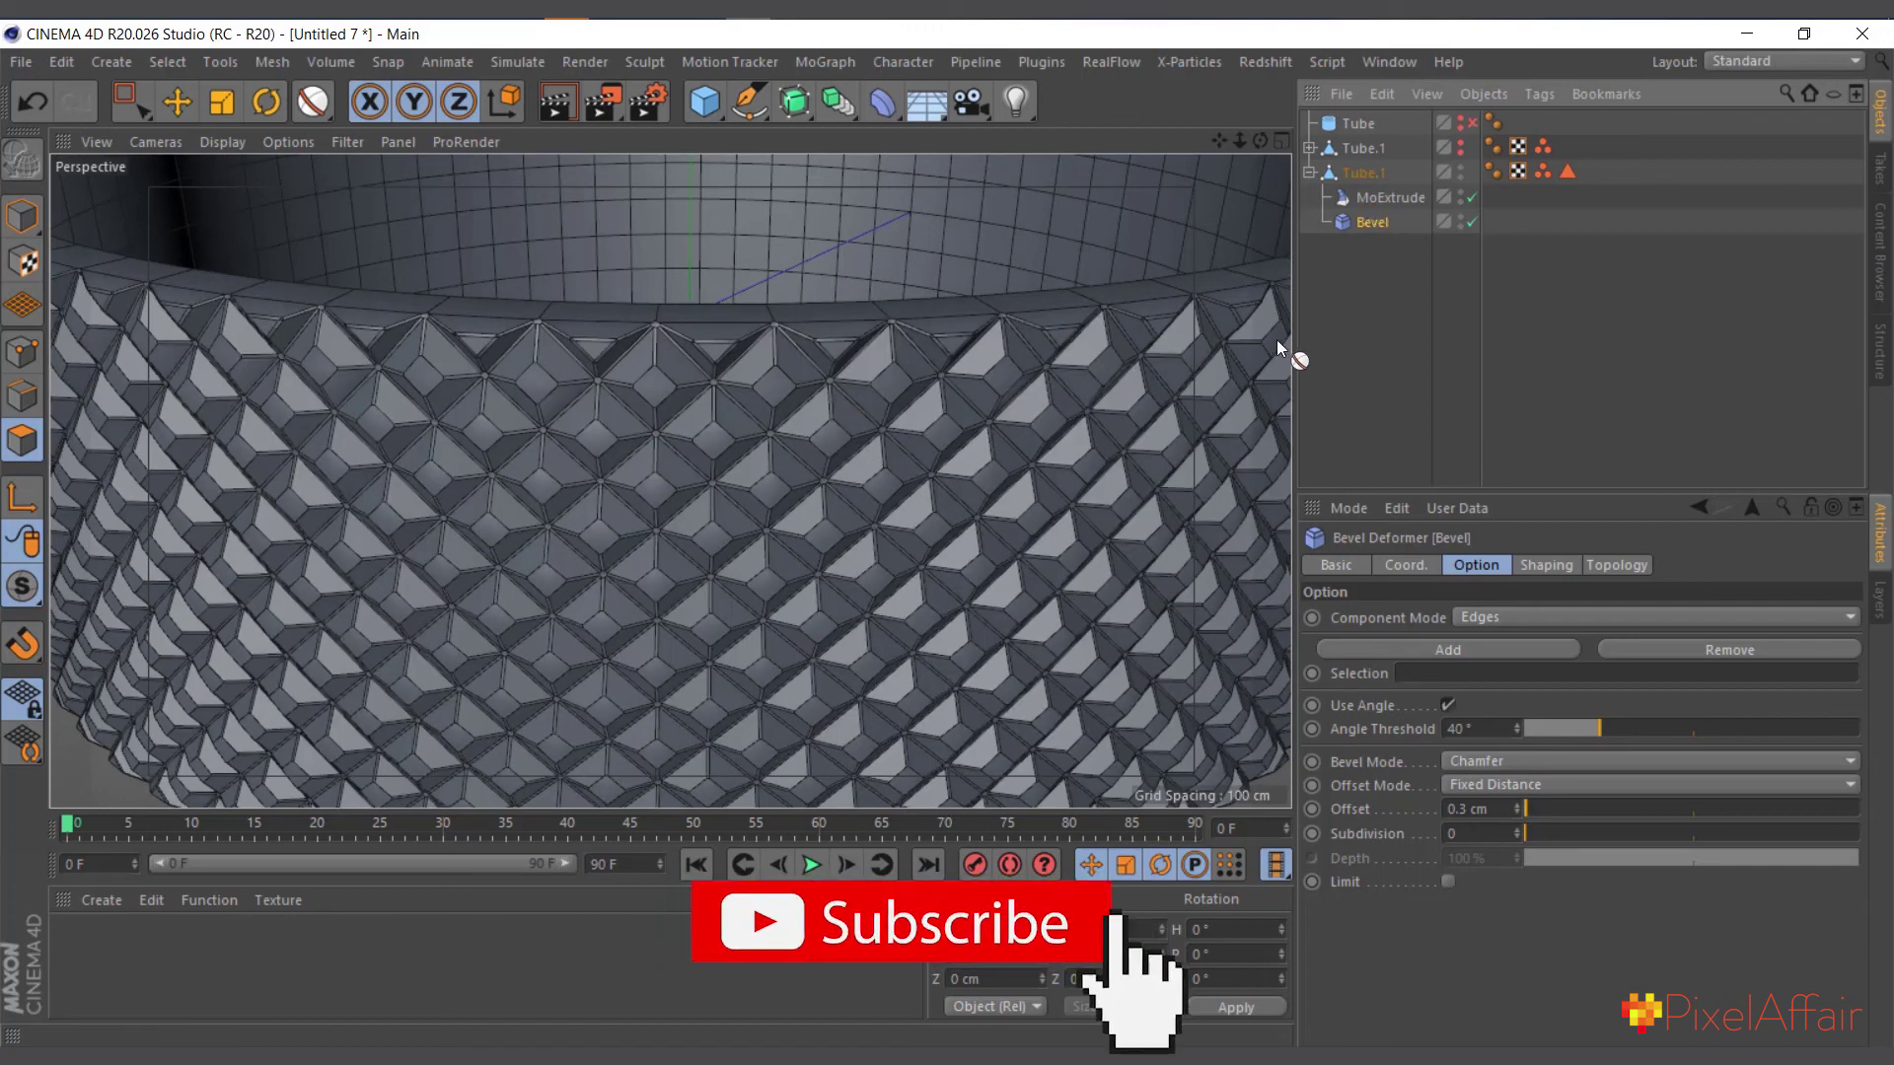
Set the Bevel deformer's subdivision to 1 and inspect the beveled diamond edges up close.
click(1542, 831)
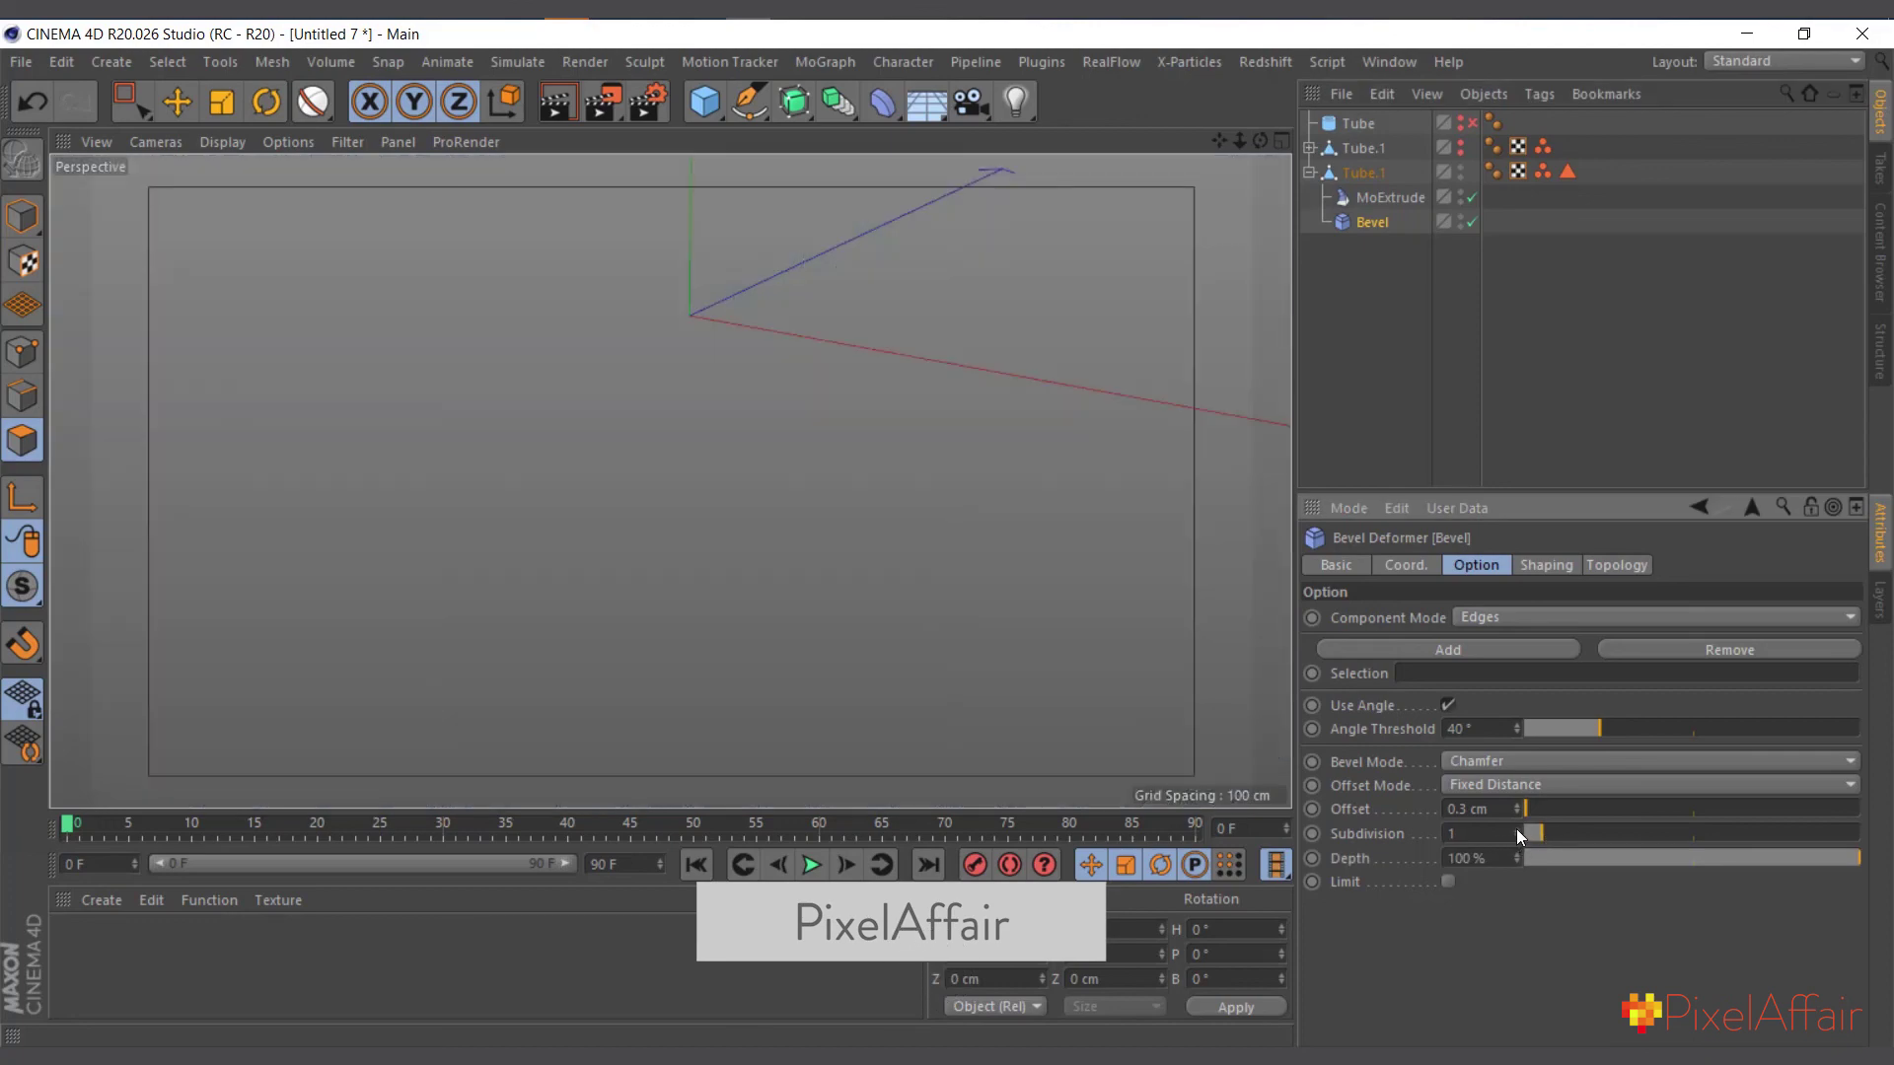
scroll(915, 229, up, 2)
scroll(859, 420, up, 2)
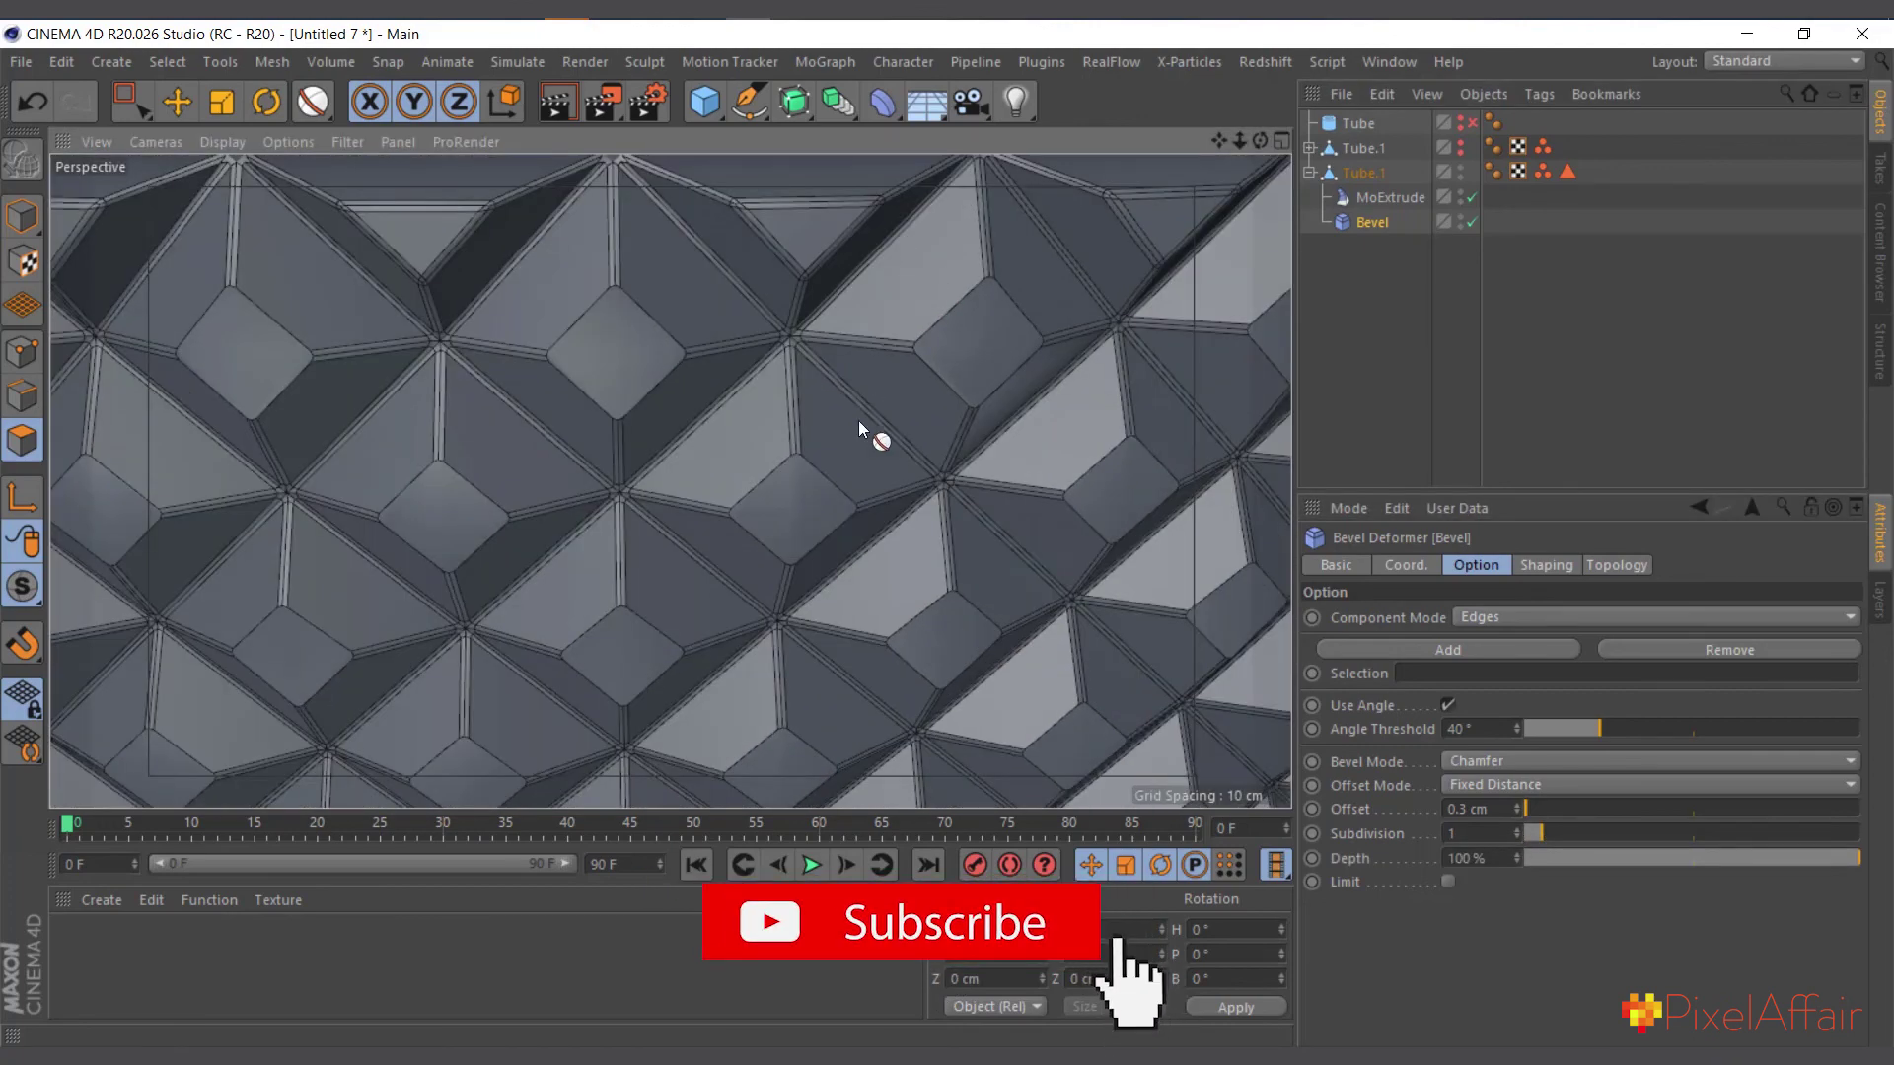
Switch the perspective view to smooth shading without mesh lines and inspect the beveled diamond knurl around the ring's outer wall.
scroll(805, 533, down, 6)
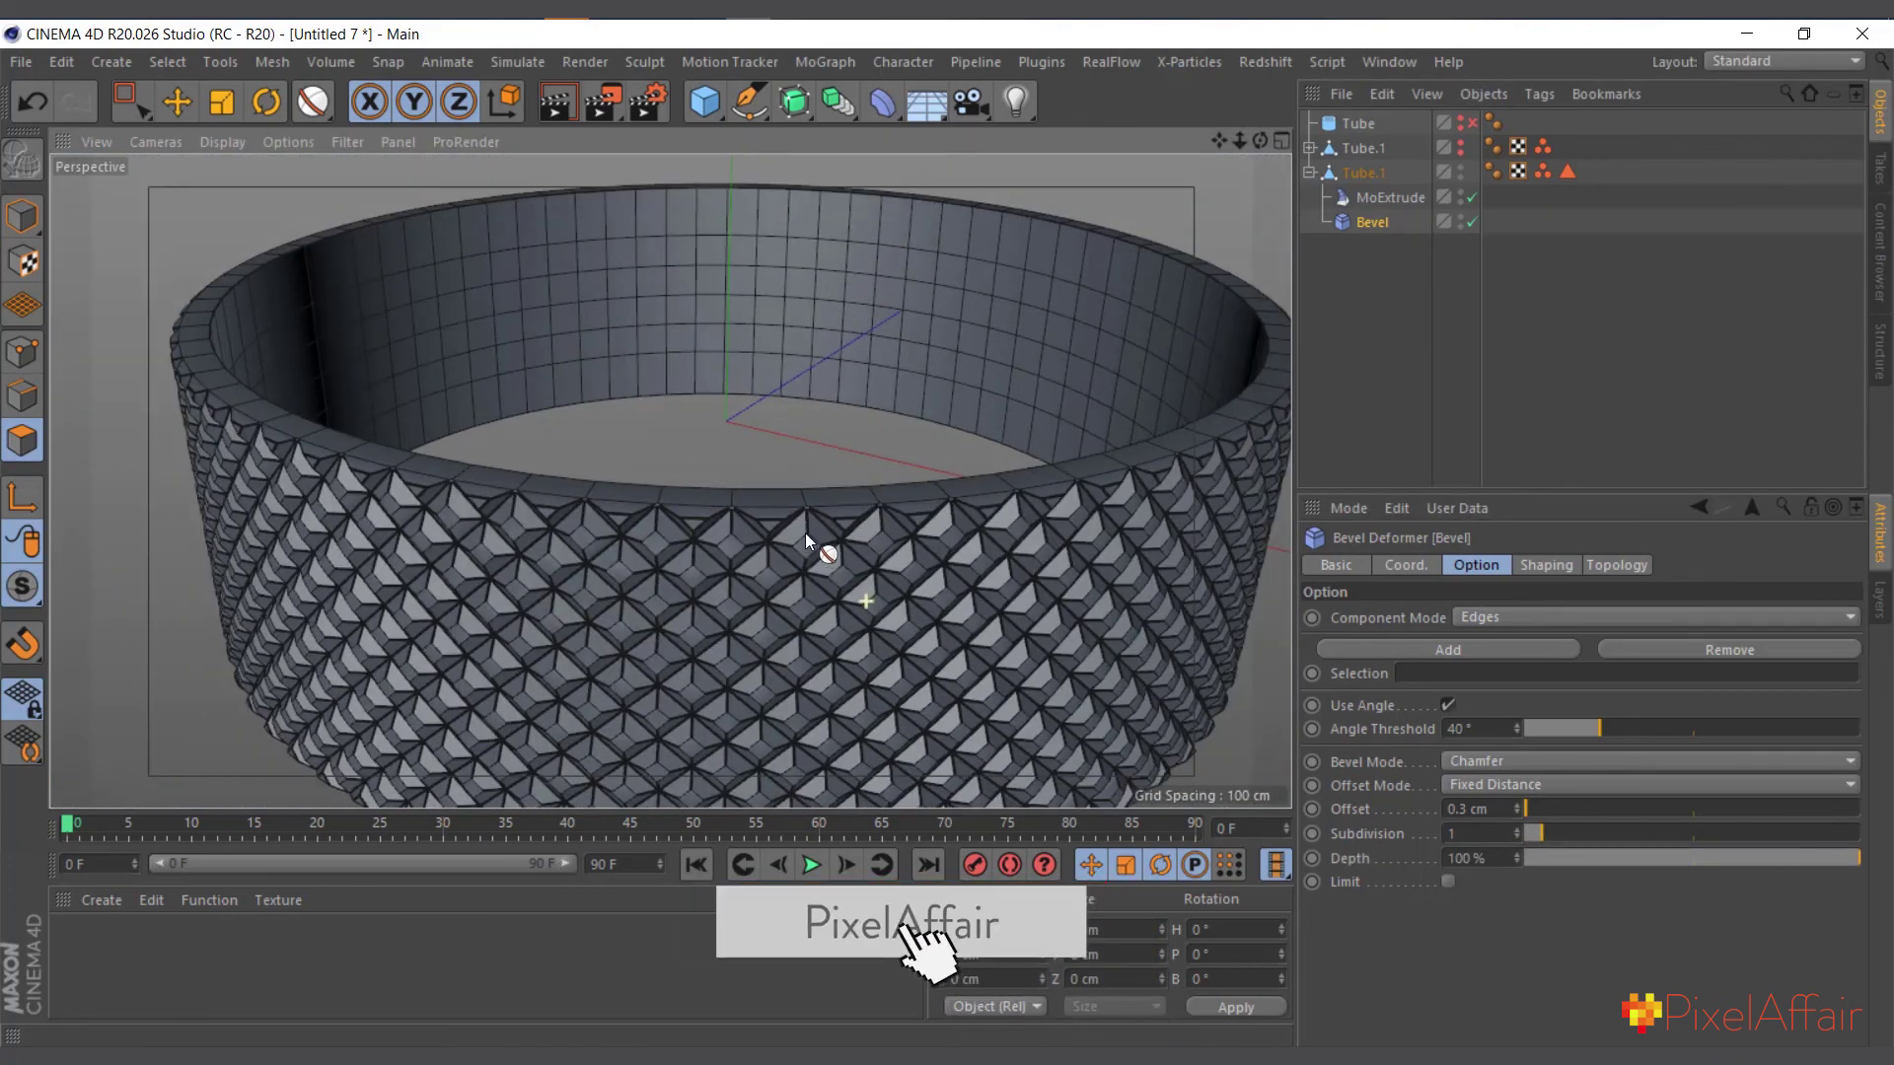
scroll(805, 533, up, 2)
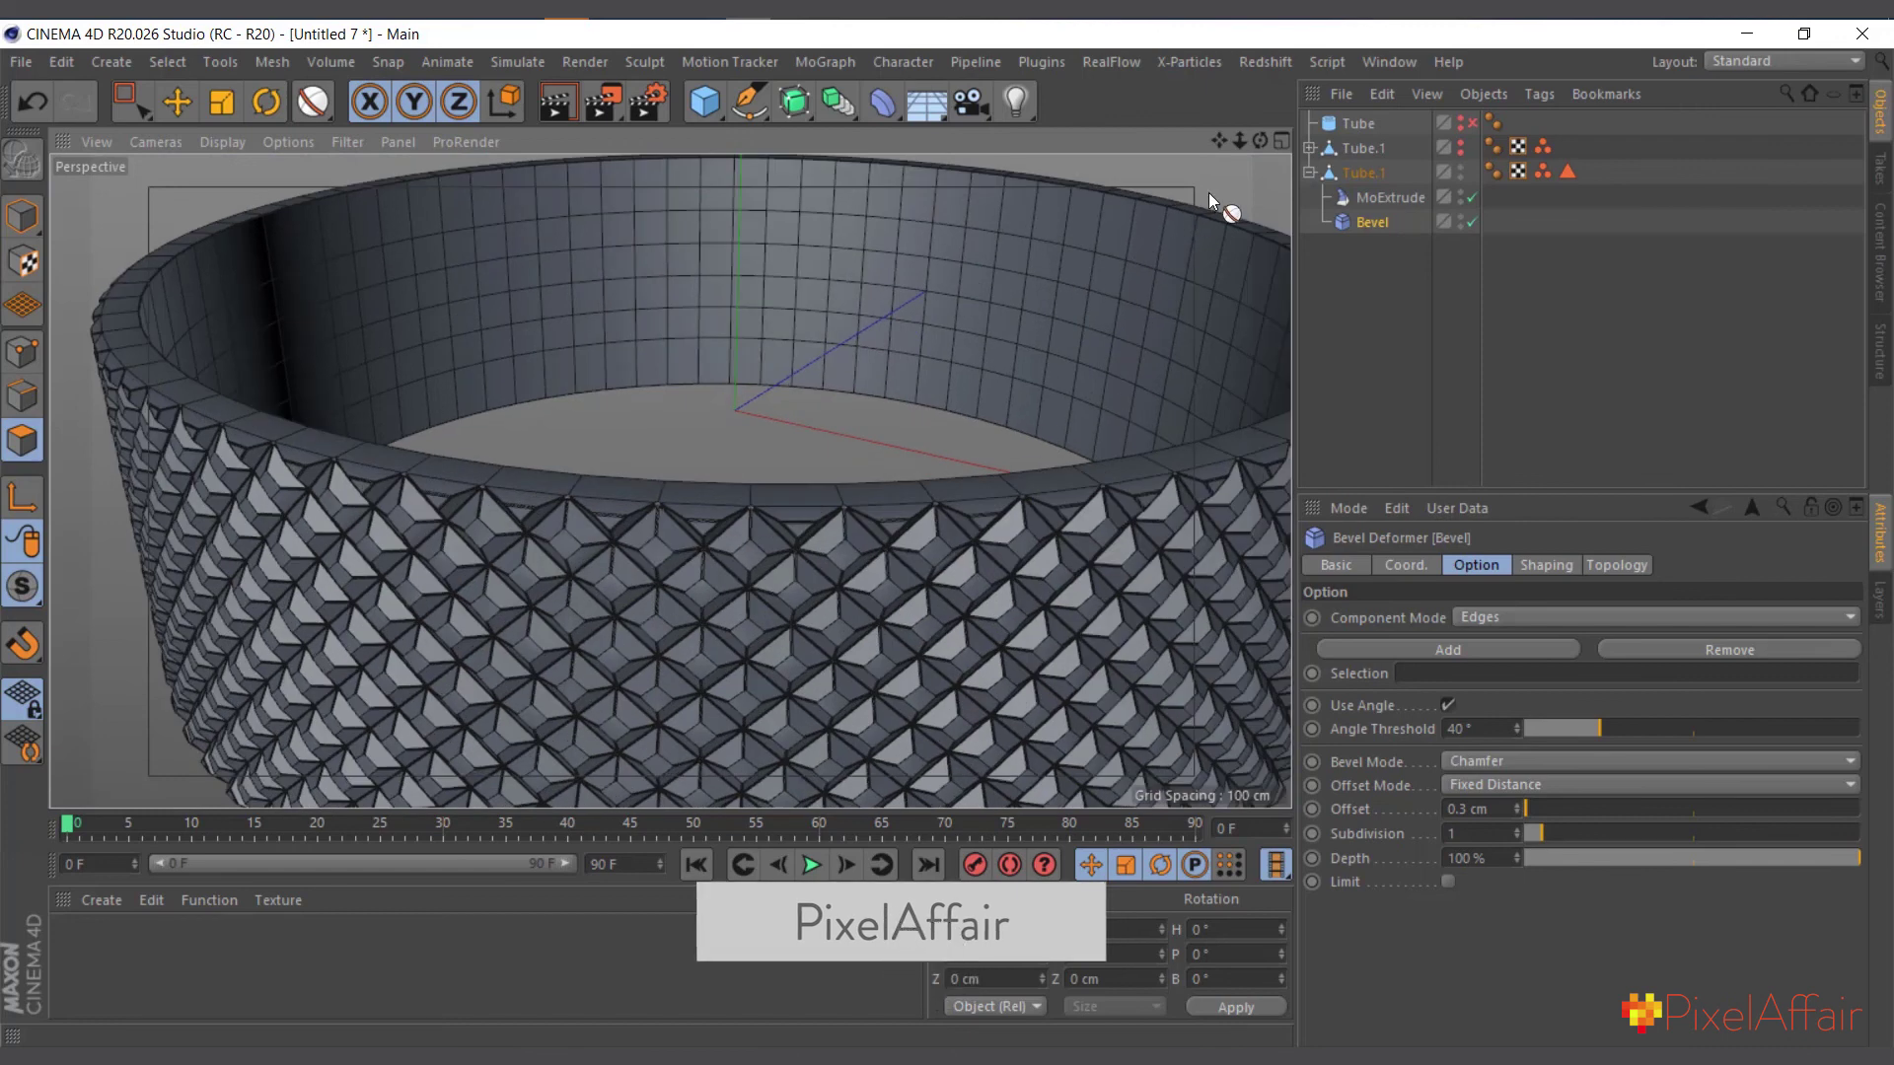
mouse_move(1221, 144)
mouse_down()
mouse_move(1193, 115)
mouse_move(1241, 123)
mouse_up()
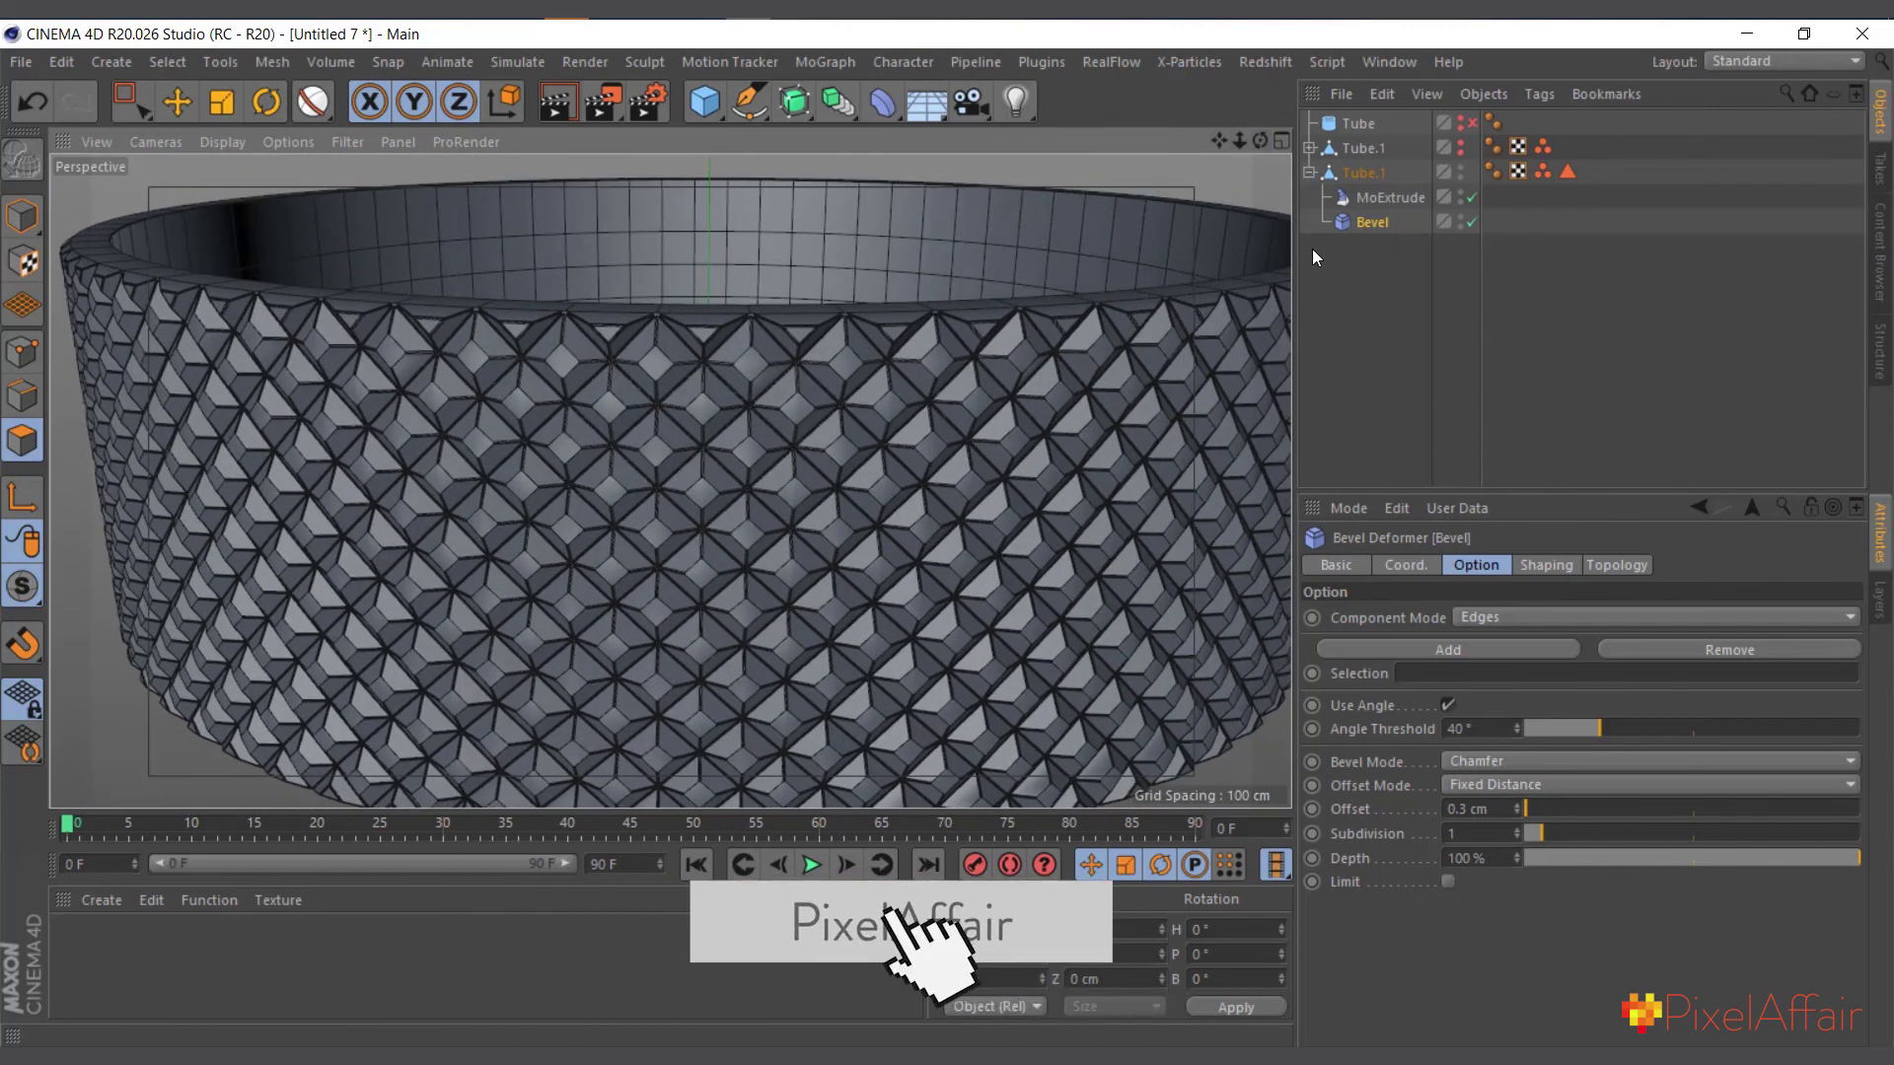
click(203, 142)
click(235, 180)
scroll(673, 471, down, 3)
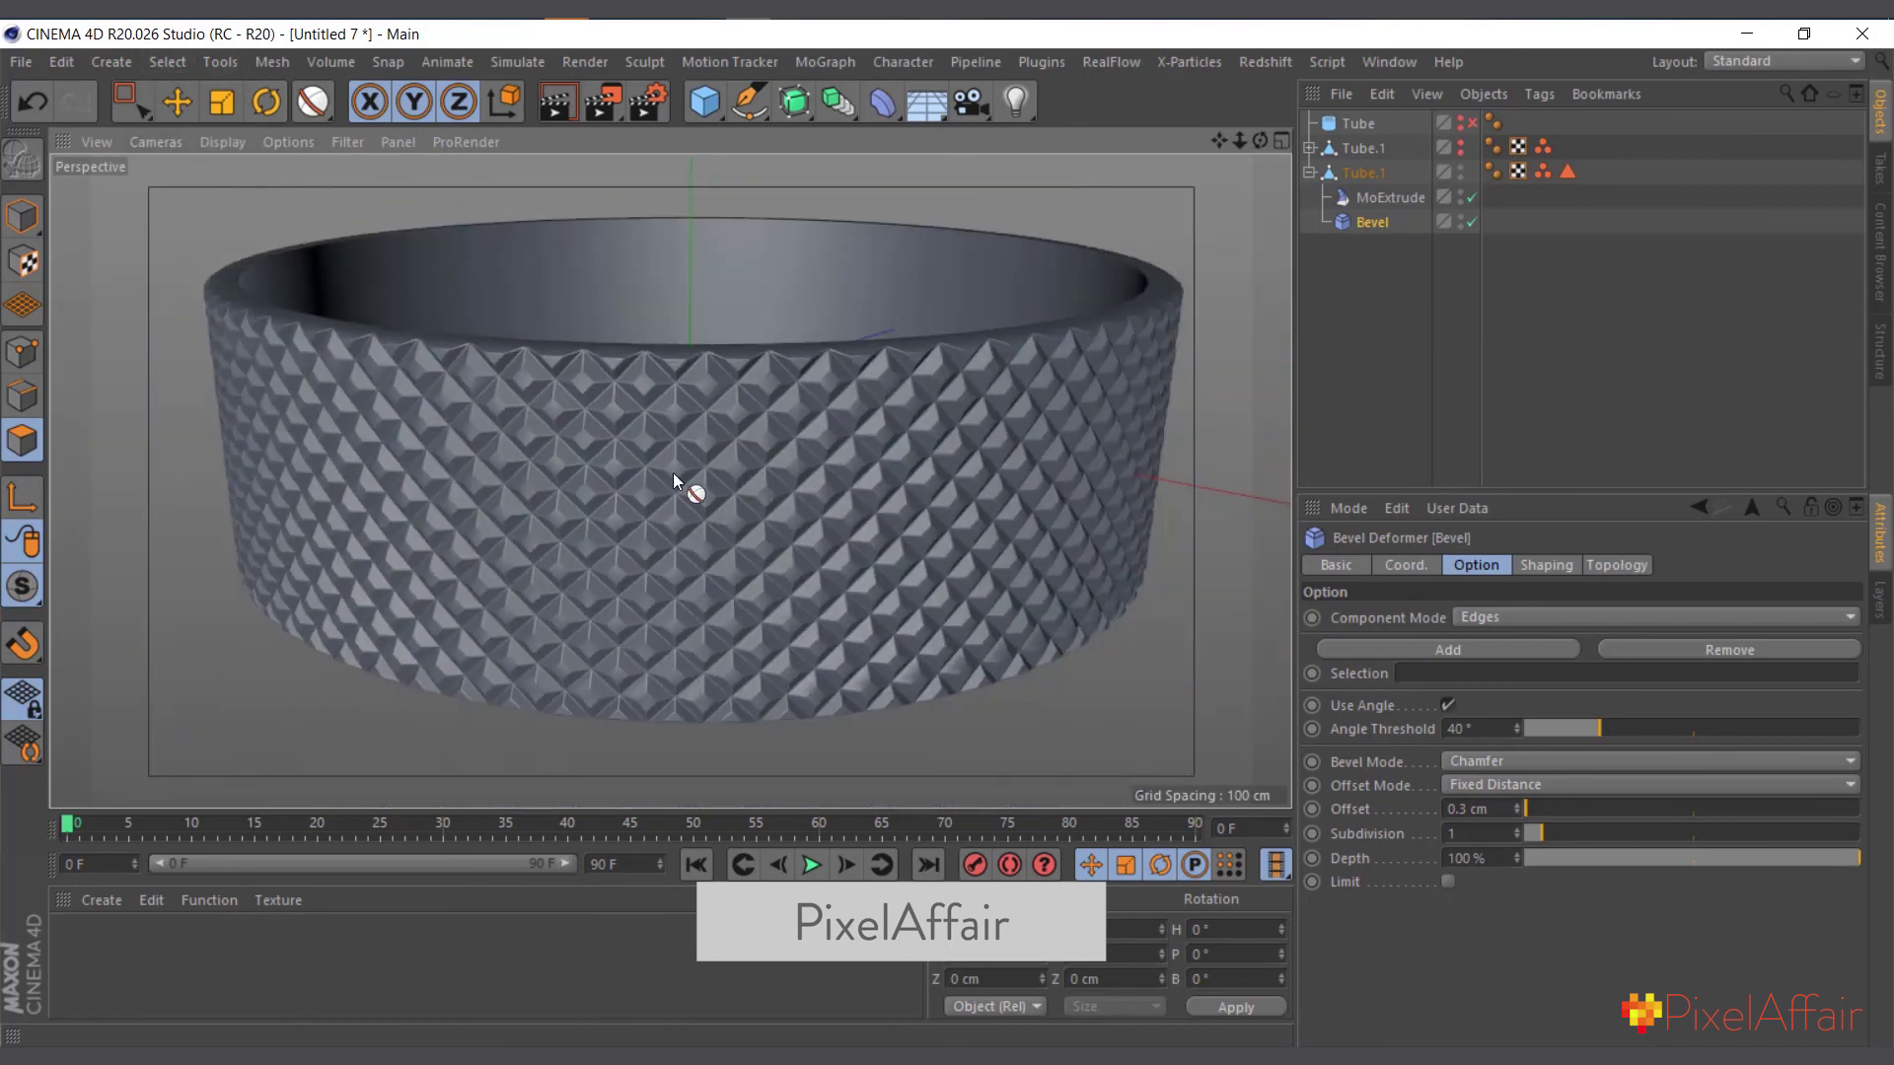
alt+drag(673, 471, 1061, 363)
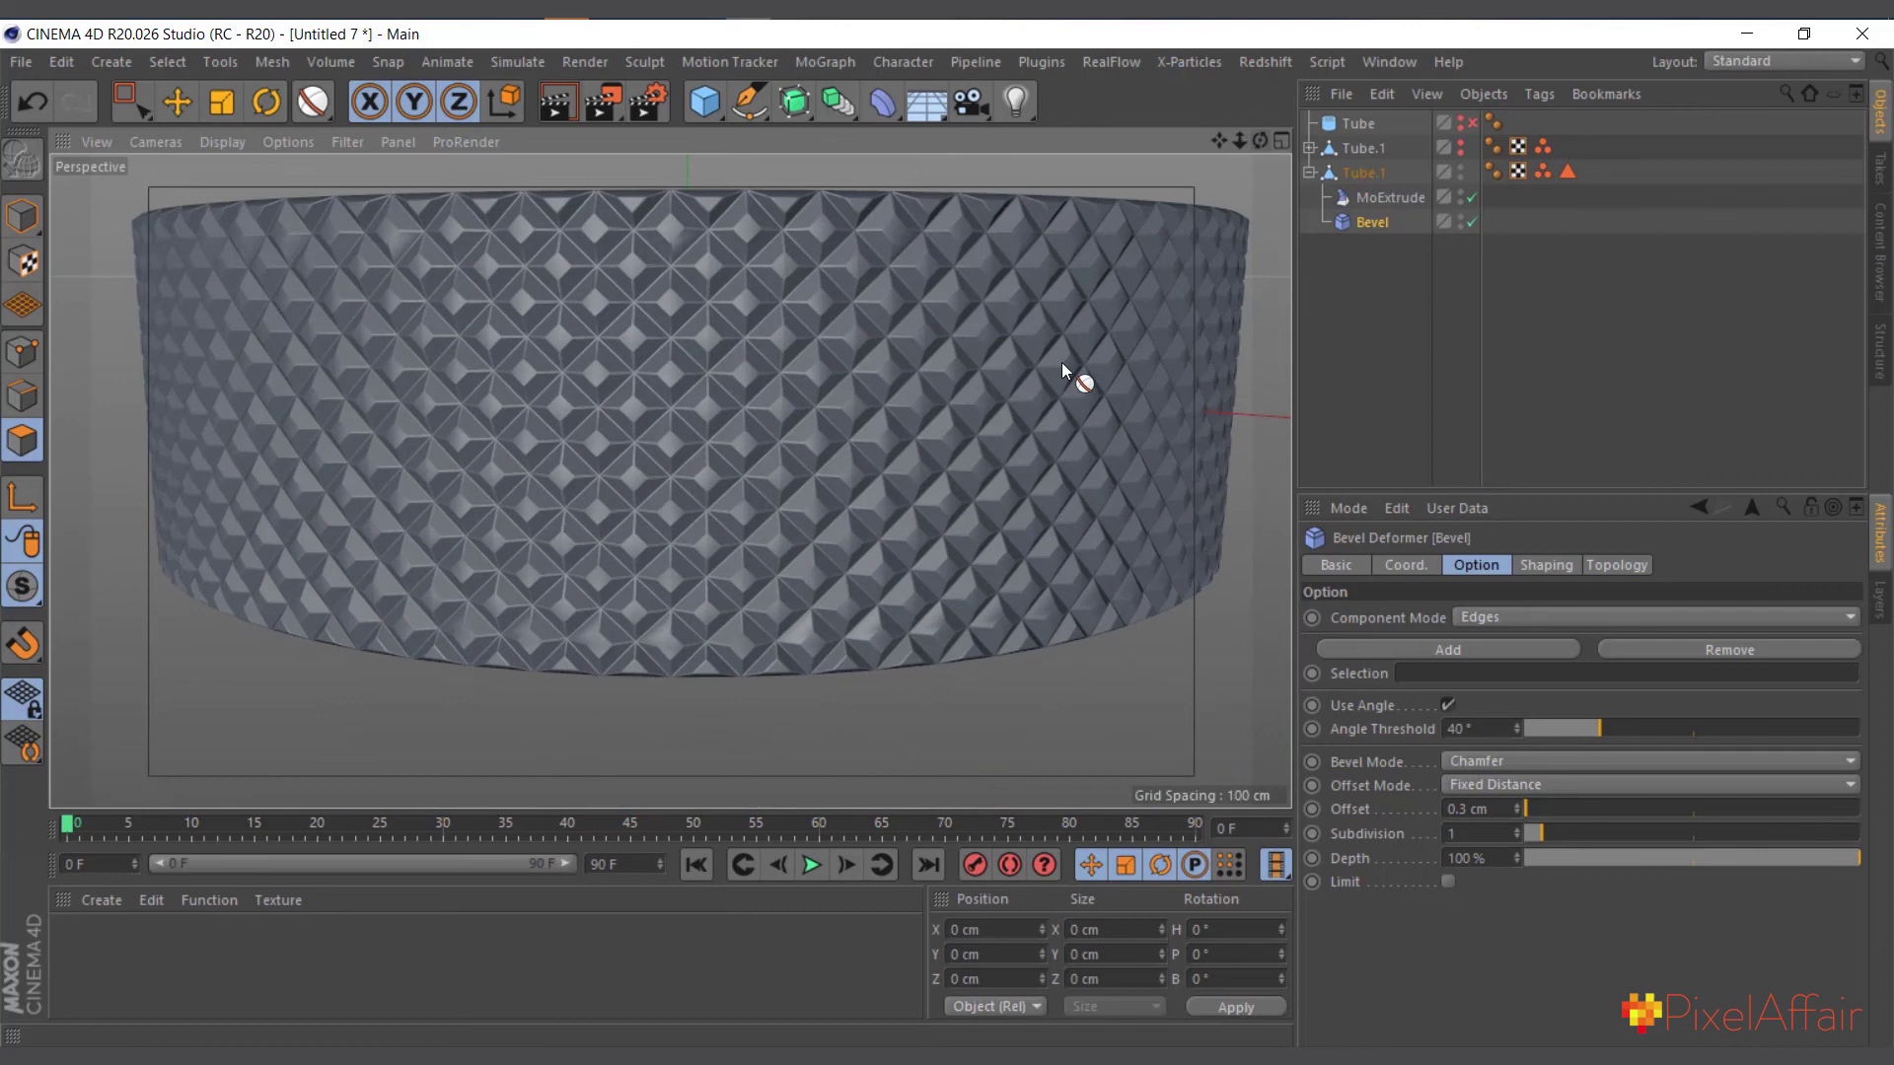
scroll(862, 291, up, 5)
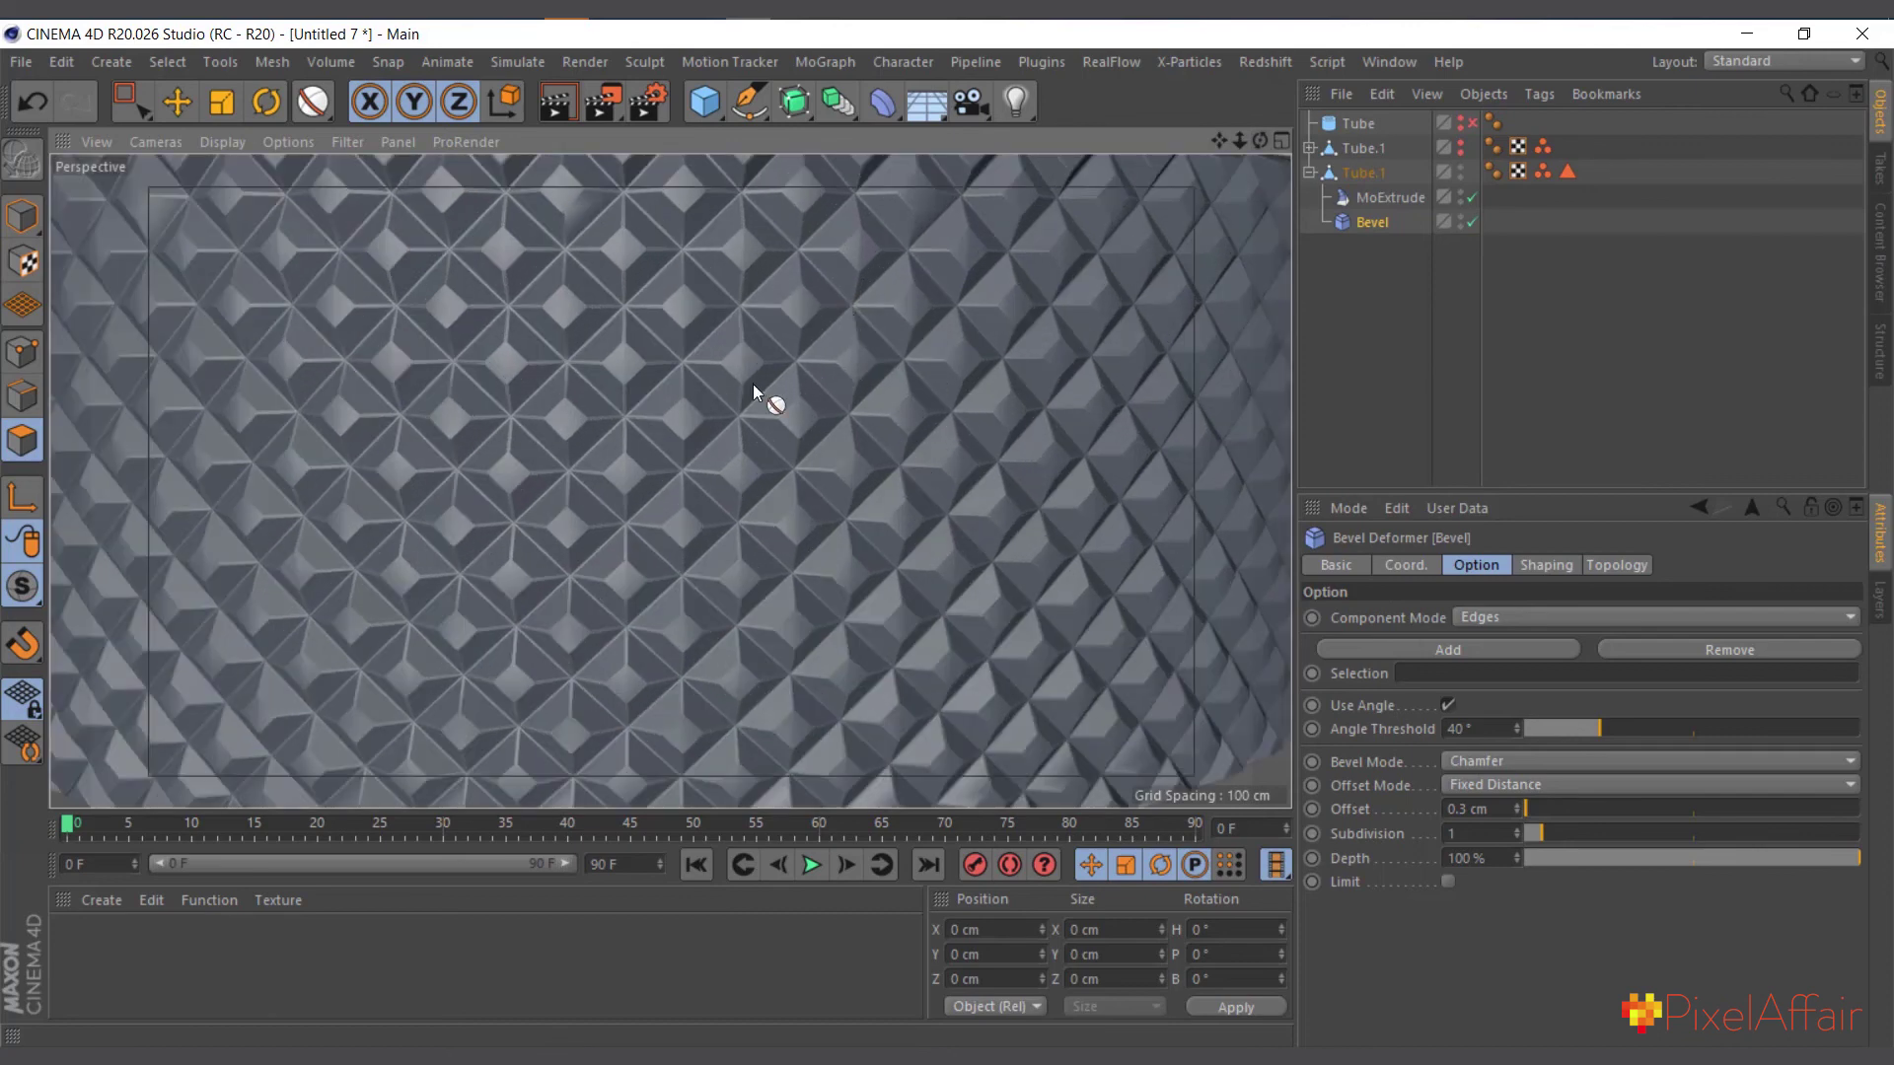
scroll(888, 475, down, 3)
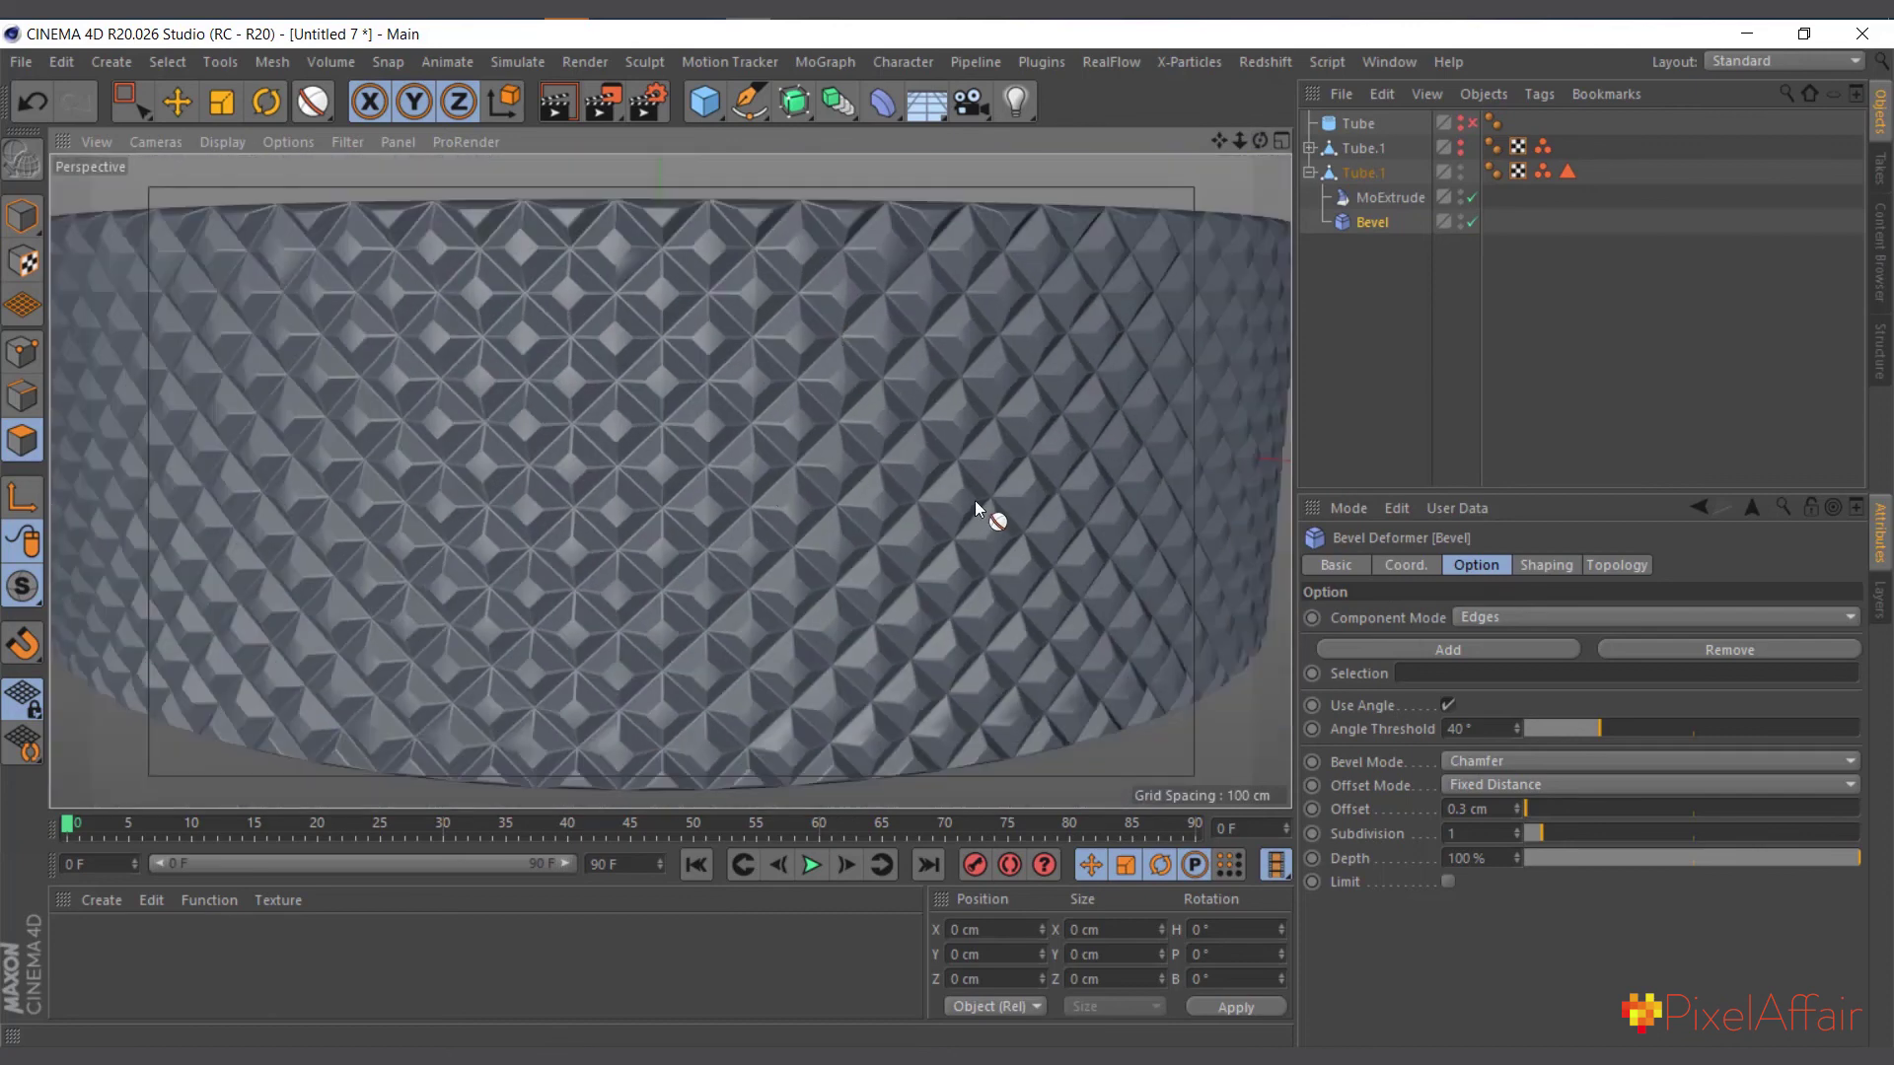